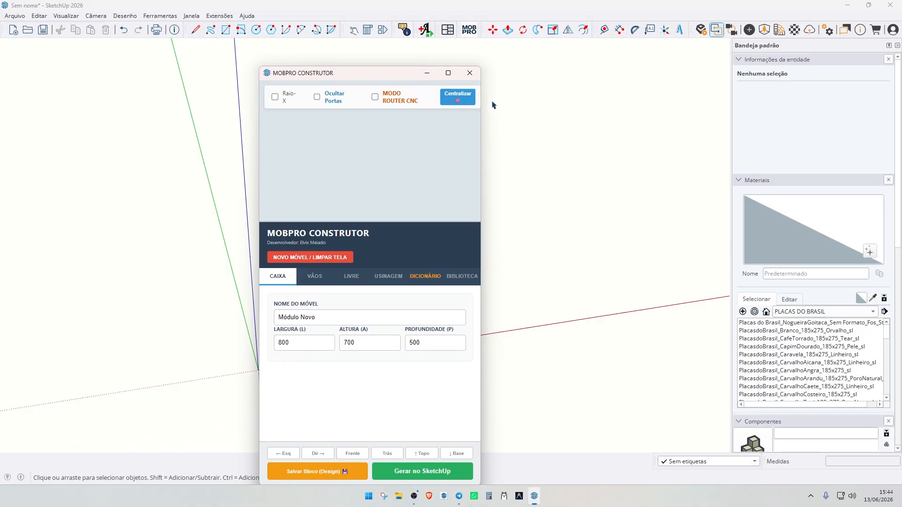
Enlarge the MOBPRO Construtor window and browse the furniture library's categories, including the contents of Aereos and Armários.
click(448, 73)
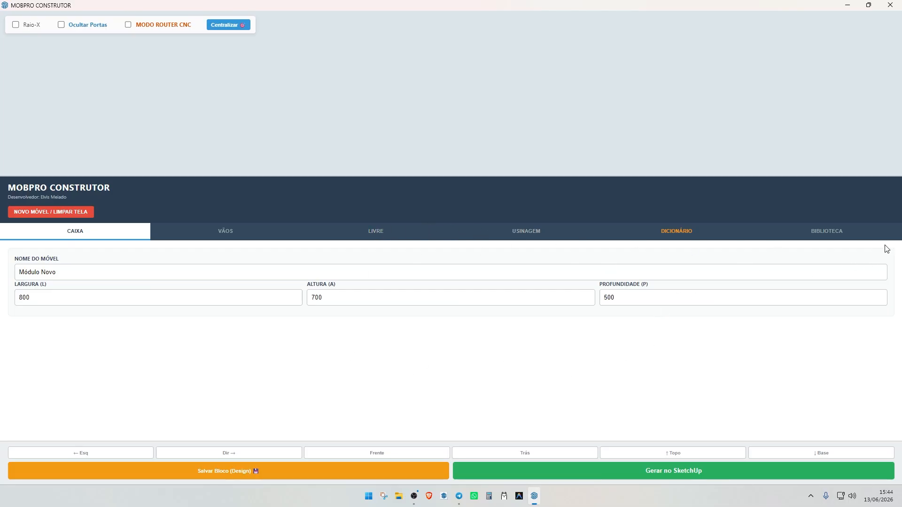
click(827, 233)
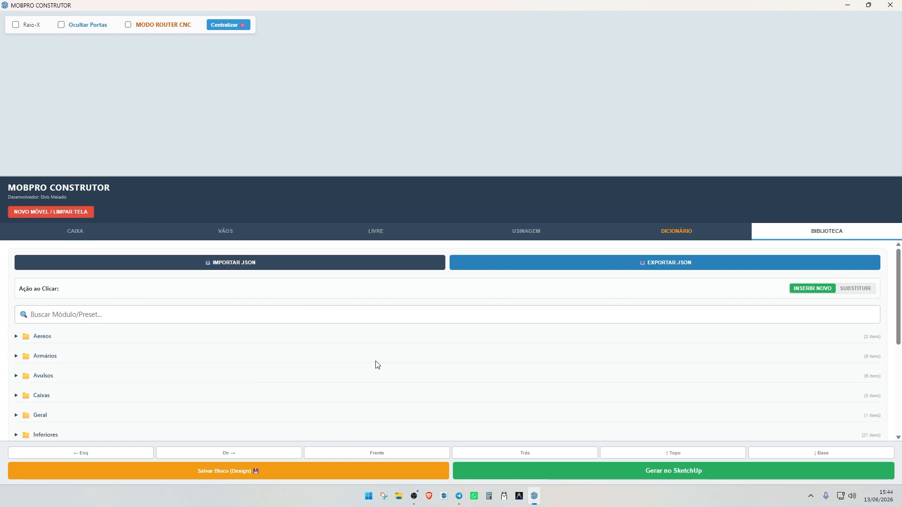
click(17, 337)
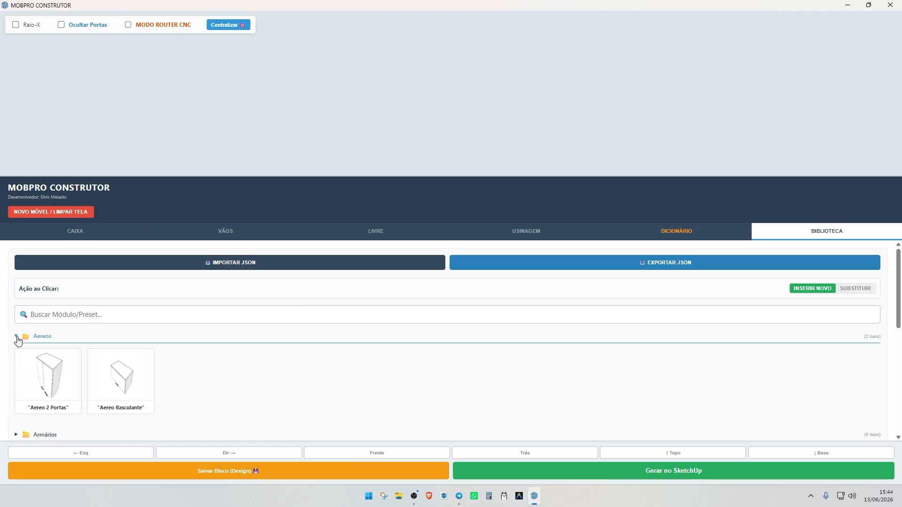
click(17, 337)
click(17, 337)
click(17, 337)
click(17, 356)
click(16, 357)
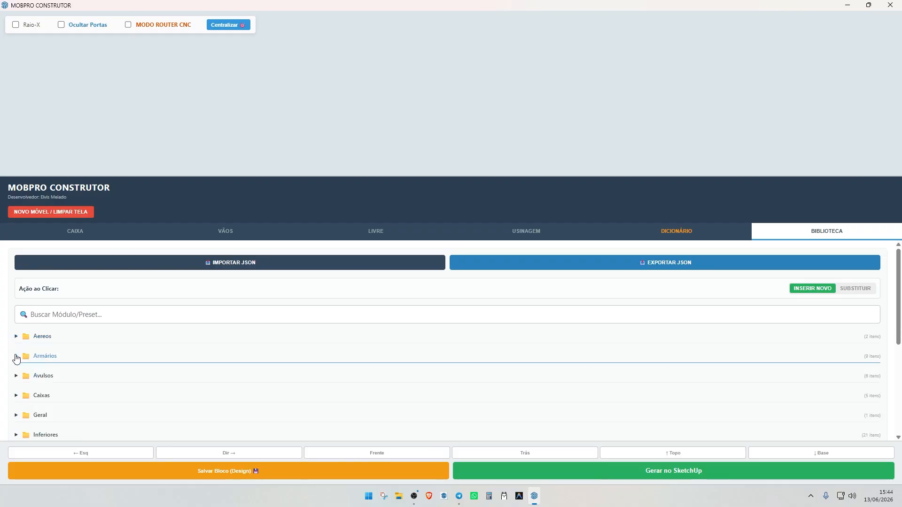
scroll(16, 358, down, 2)
scroll(288, 382, up, 2)
scroll(869, 418, down, 4)
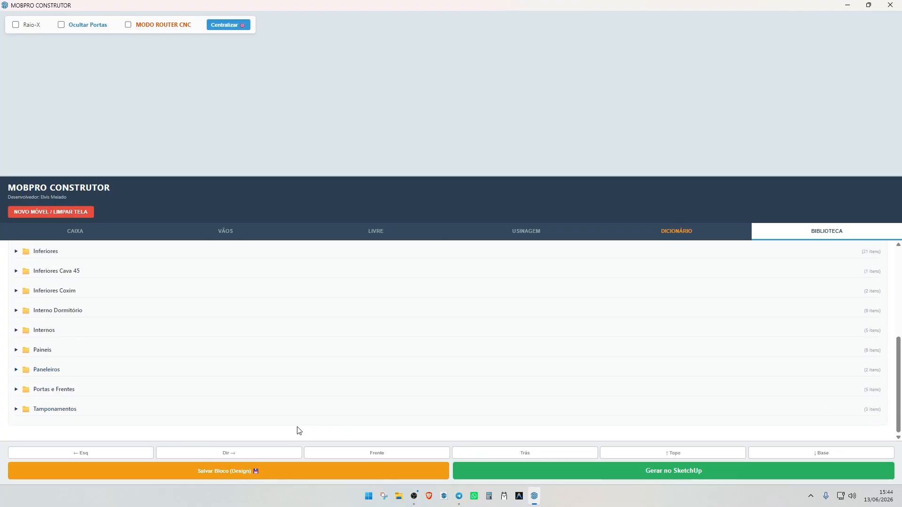
scroll(165, 412, up, 5)
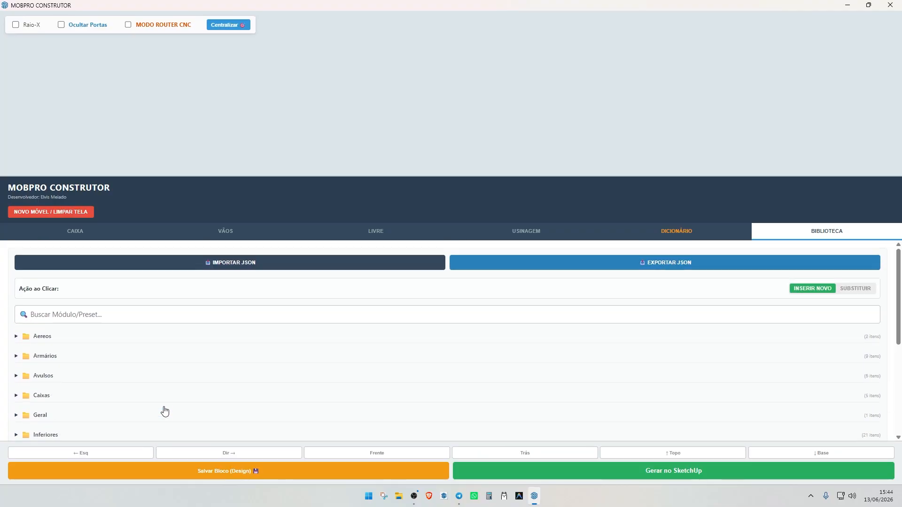
Search the furniture library for "tampo", look over the matching modules, and clear the search.
click(72, 315)
text(tampo)
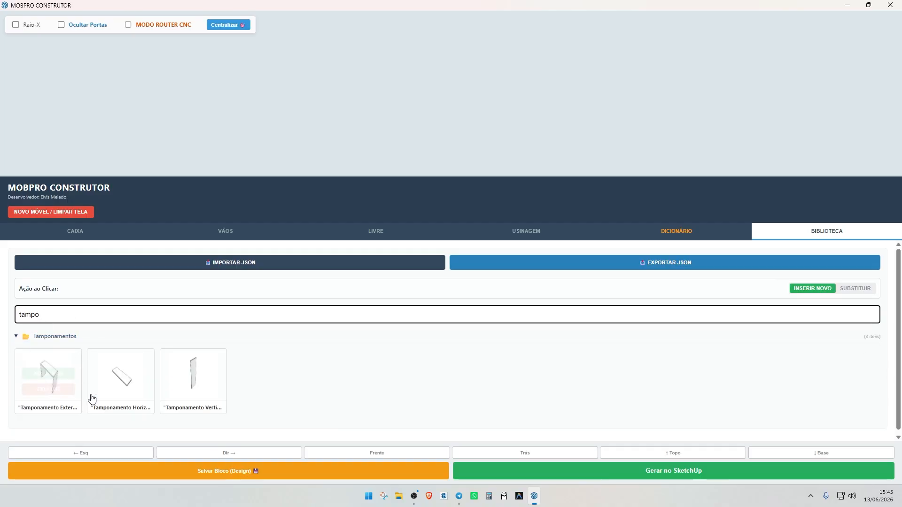
mouse_move(127, 397)
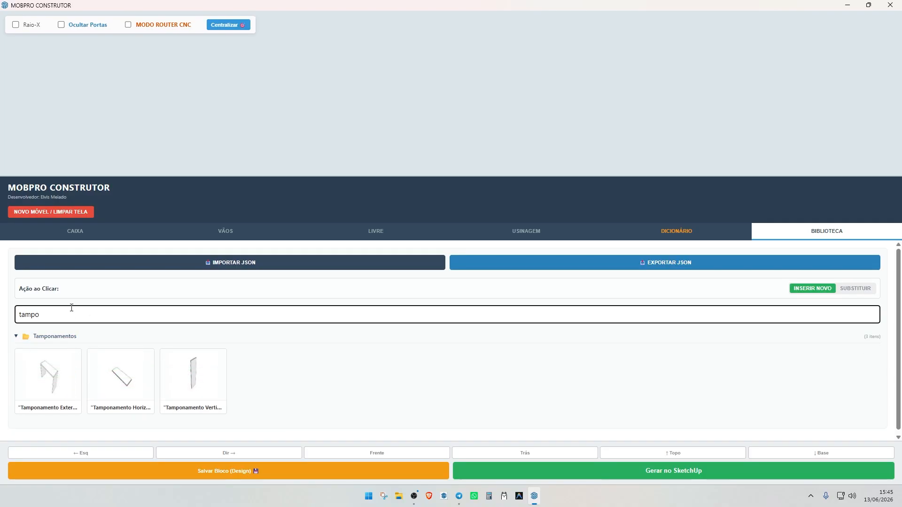
key(BackSpace)
key(BackSpace)
key(BackSpace)
key(BackSpace)
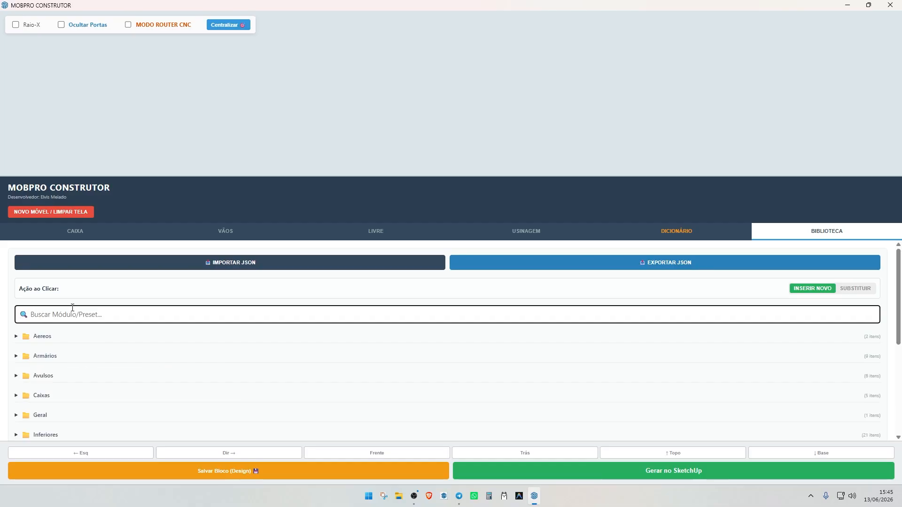
Switch the library's insertion action to Substituir and back to Inserir Novo.
click(863, 291)
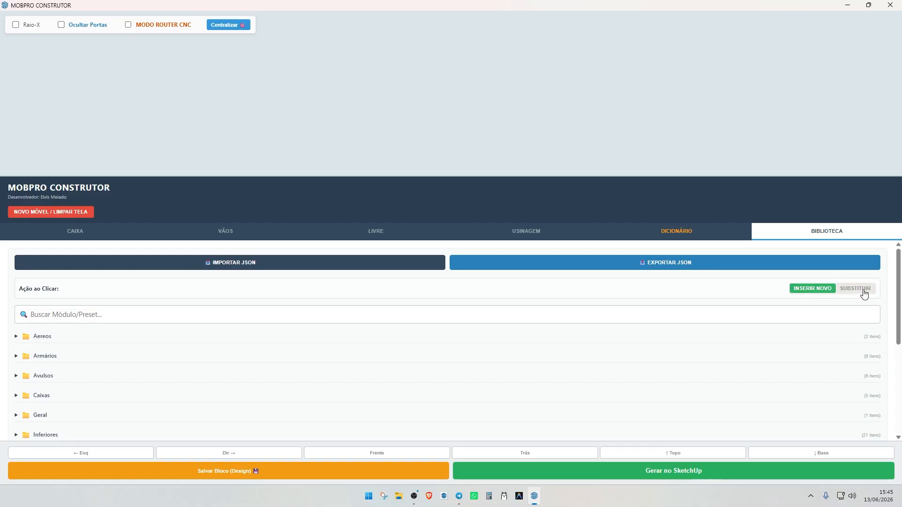
click(822, 290)
click(841, 291)
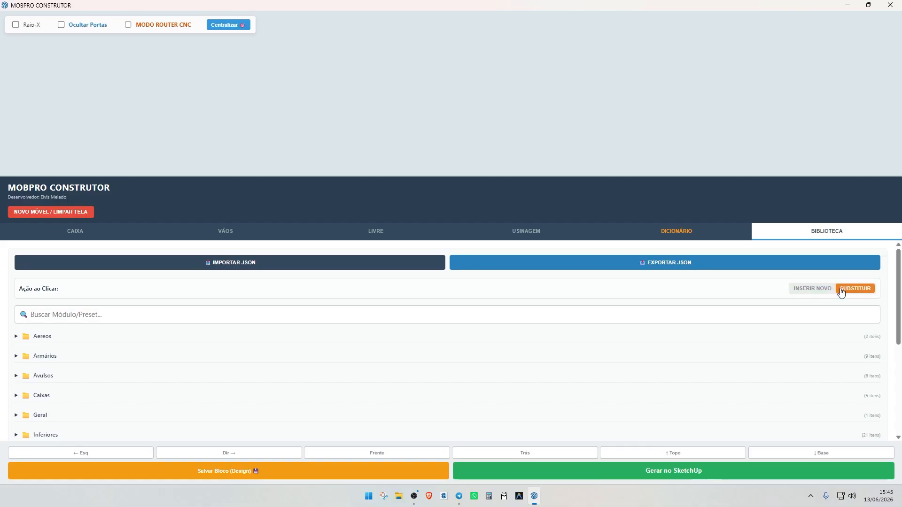
click(816, 292)
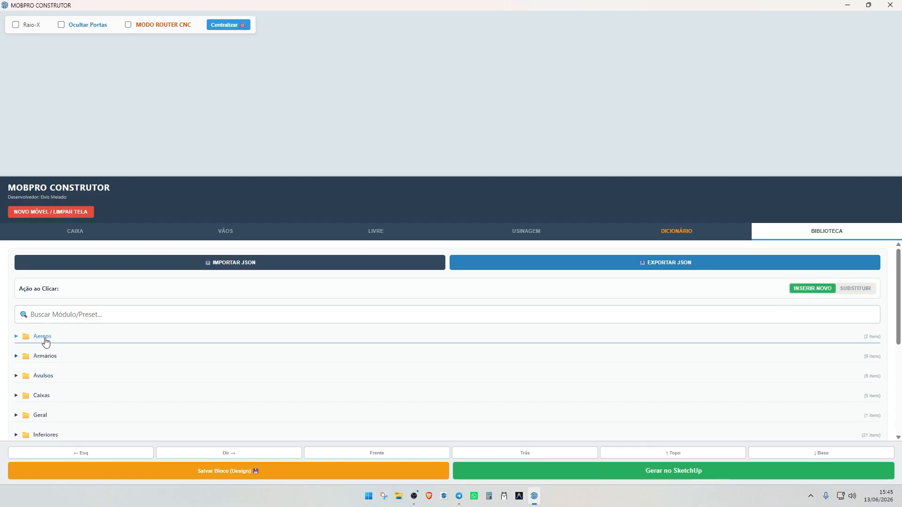
Load the "Aereo 2 Portas" preset from the Aereos category, with the constructor window reduced and moved beside the modelling area.
click(18, 338)
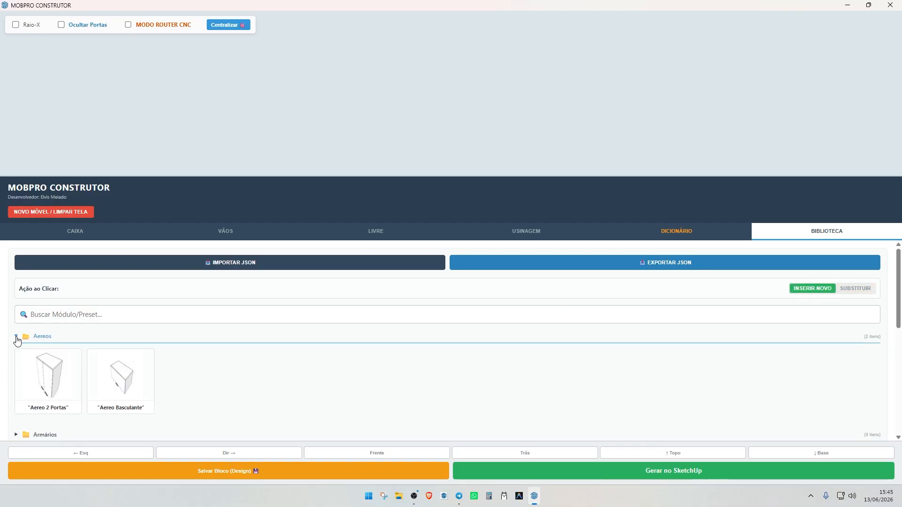
click(870, 5)
drag(368, 75, 131, 65)
scroll(112, 409, down, 1)
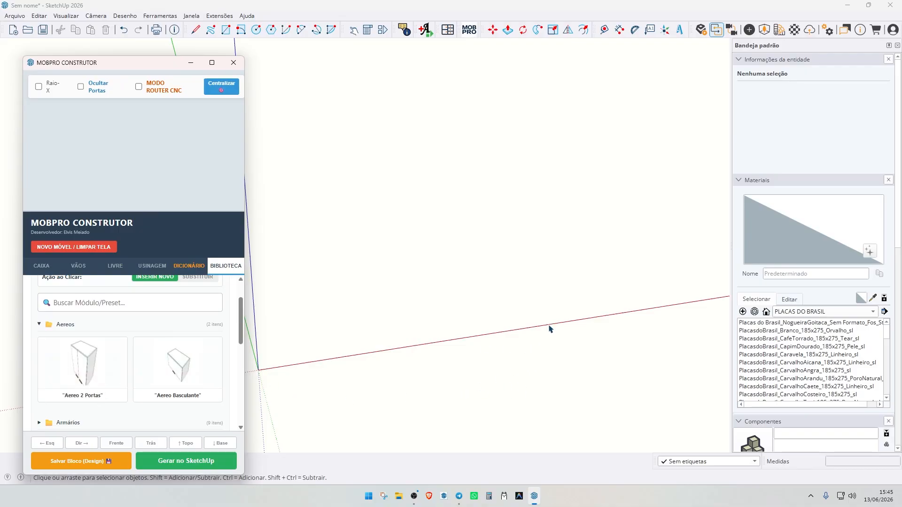
click(88, 361)
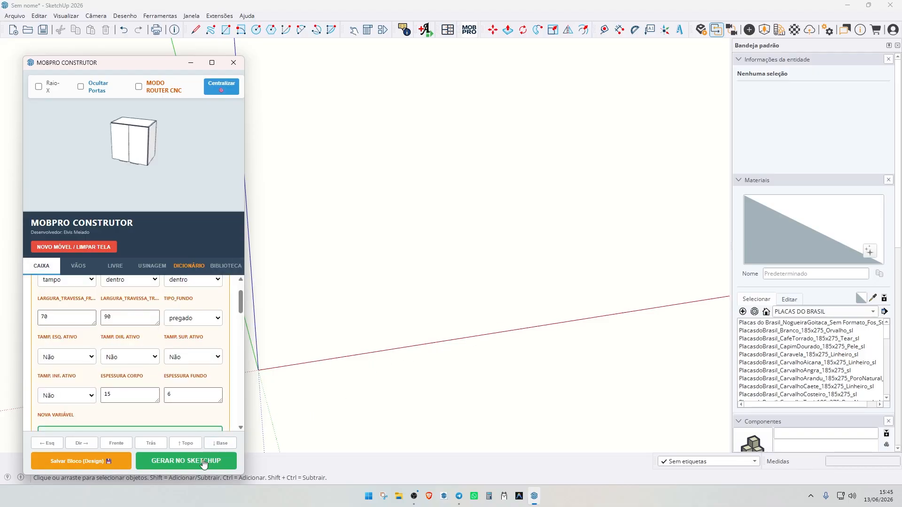
Generate the two-door wall cabinet in the model and place it with its corner at the axes' origin.
scroll(157, 352, down, 1)
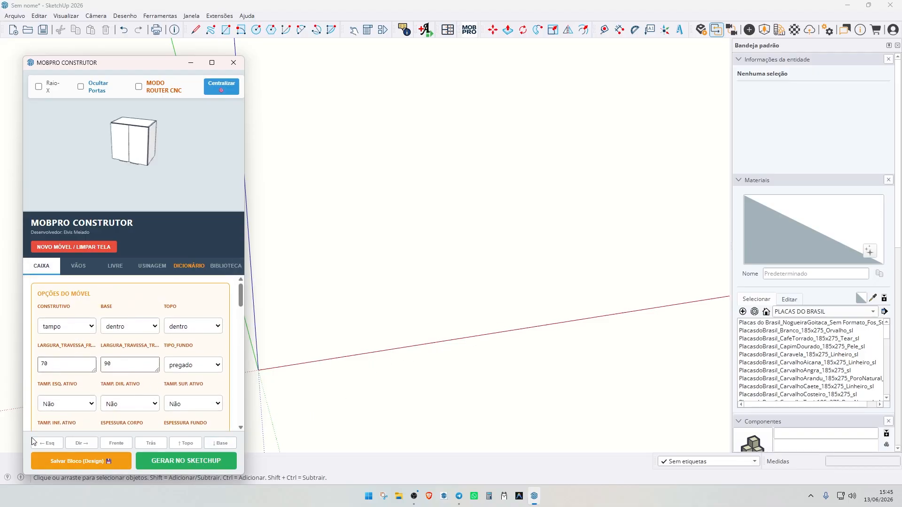
scroll(101, 353, down, 1)
scroll(94, 347, up, 2)
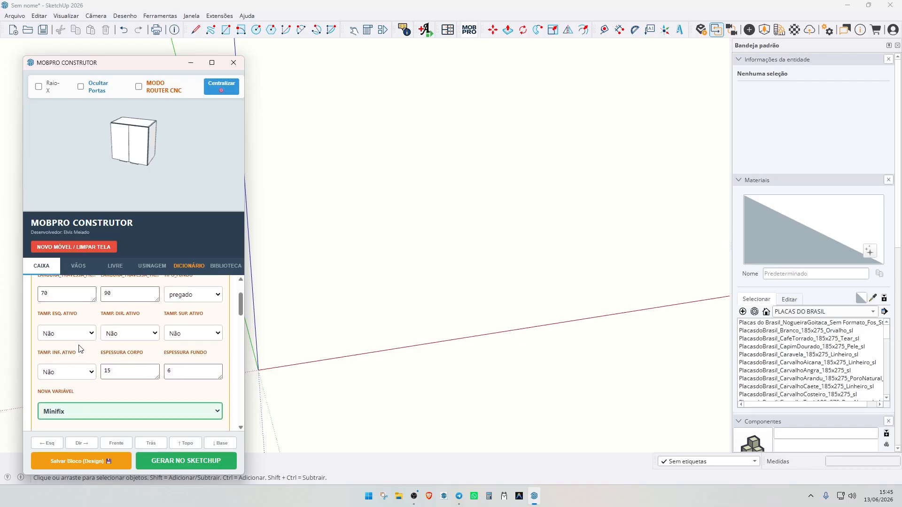
scroll(121, 350, up, 1)
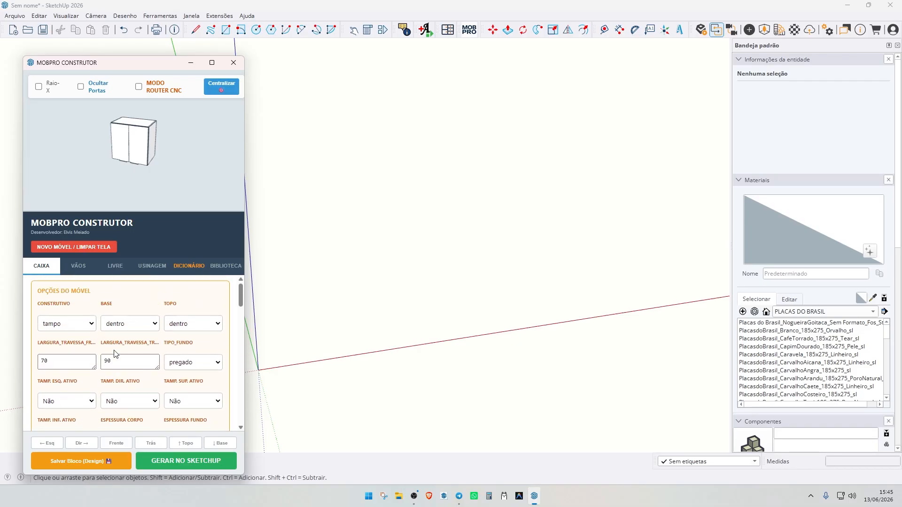
scroll(565, 337, down, 1)
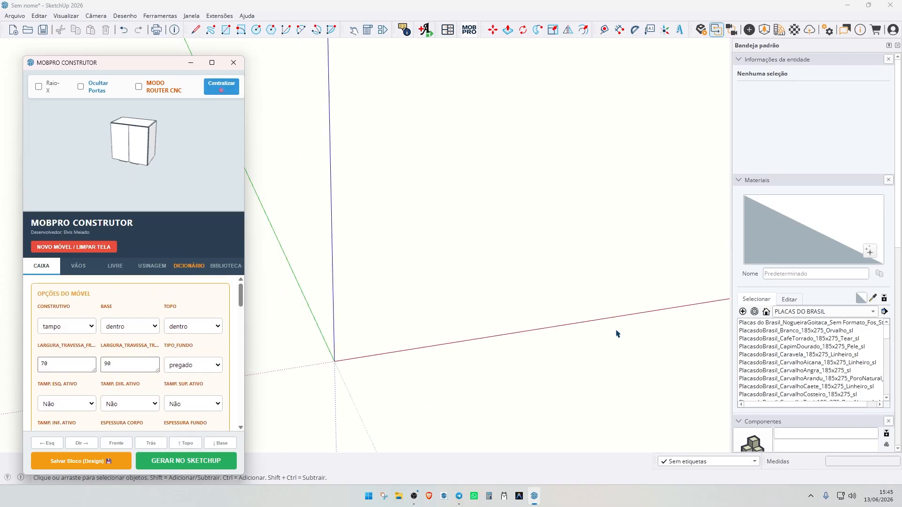
scroll(629, 336, down, 1)
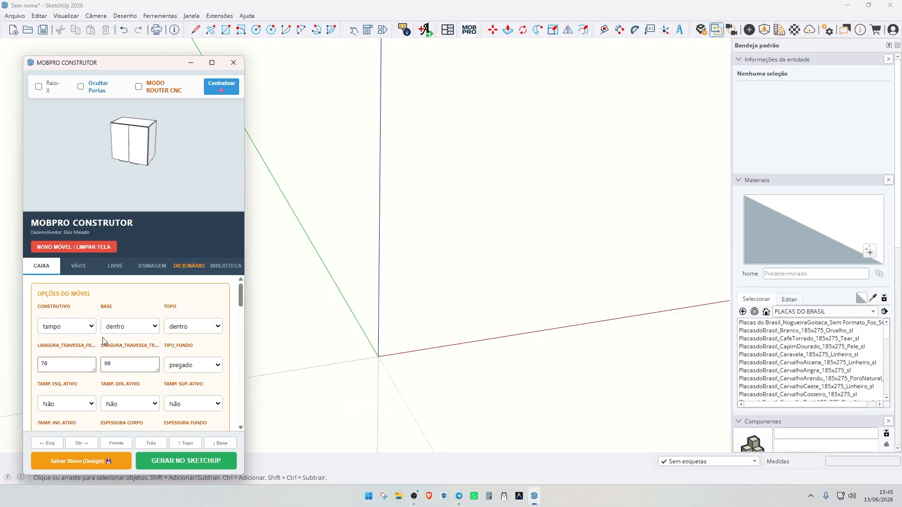
click(186, 462)
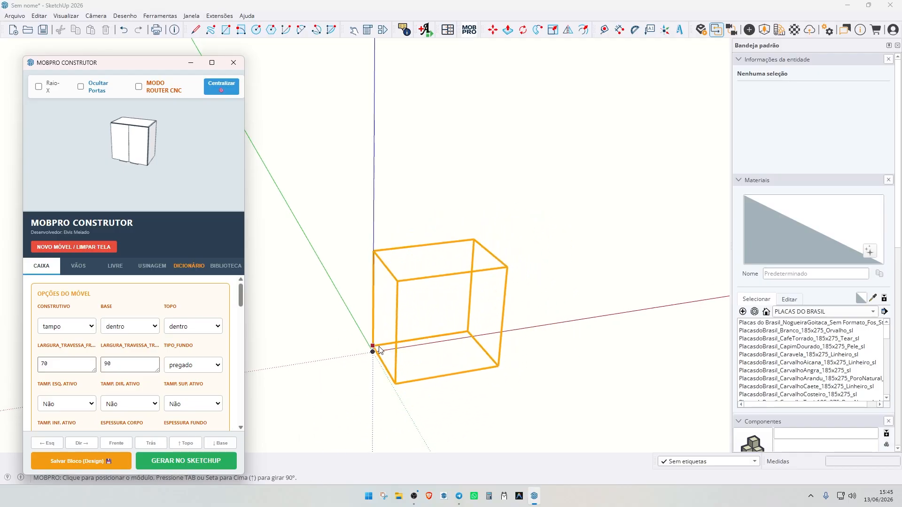
click(403, 339)
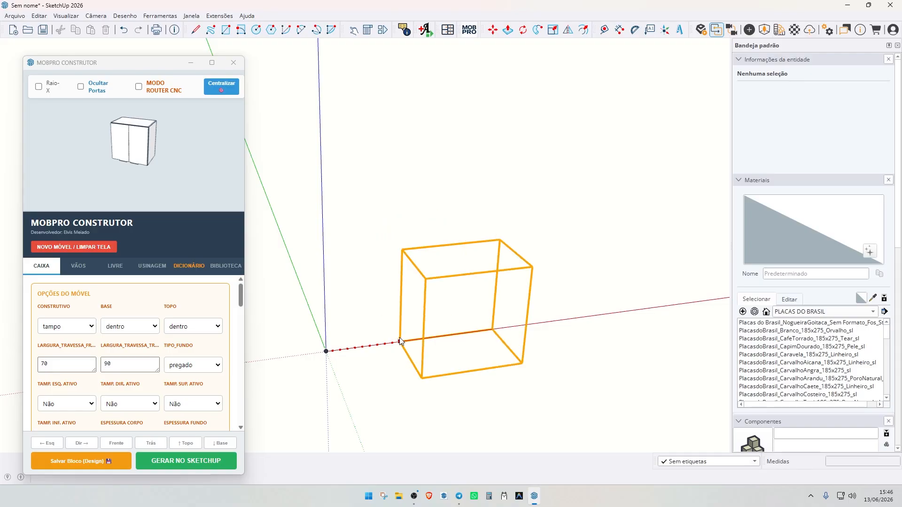
click(327, 352)
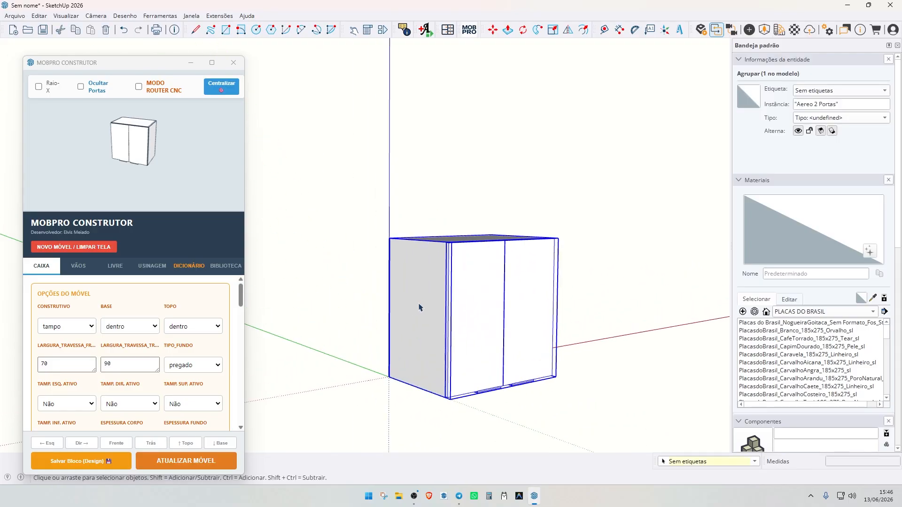
With the constructor window moved clear of the cabinet, try its Base option as fora and return it to dentro.
middle_drag(419, 307, 491, 288)
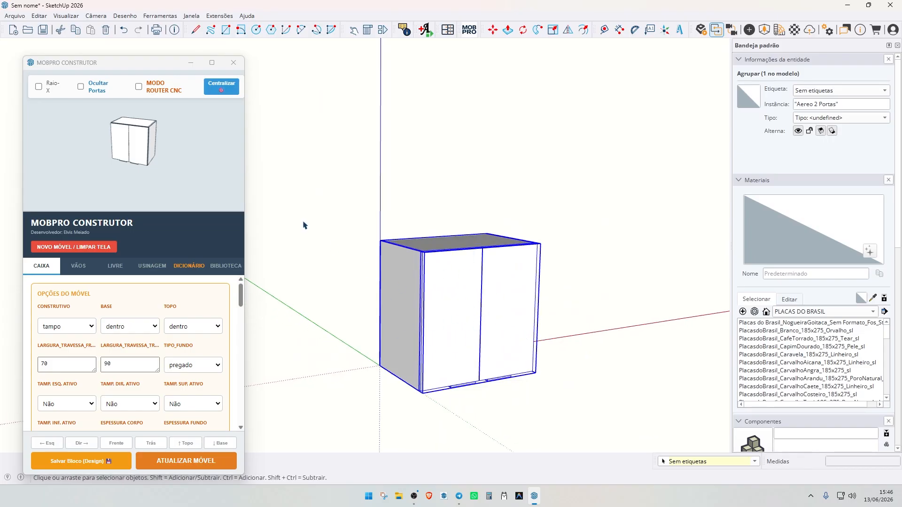
drag(115, 66, 655, 40)
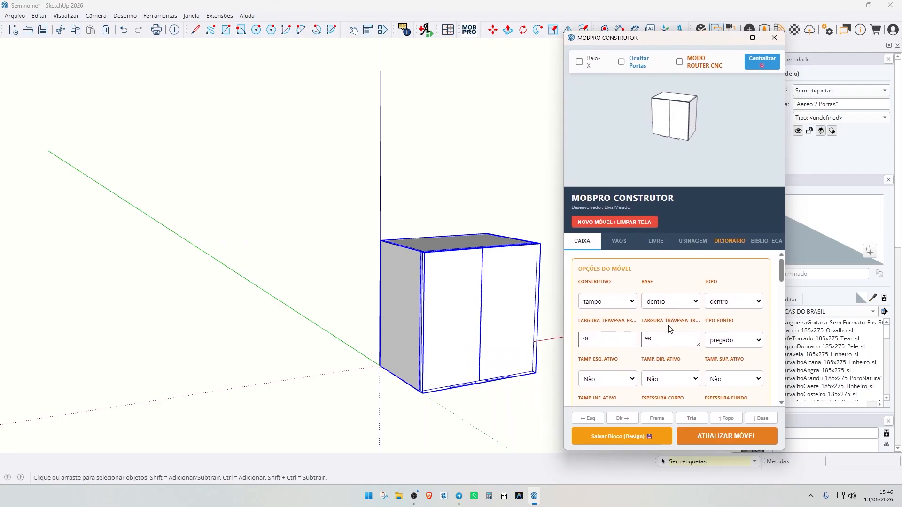
middle_drag(459, 326, 509, 254)
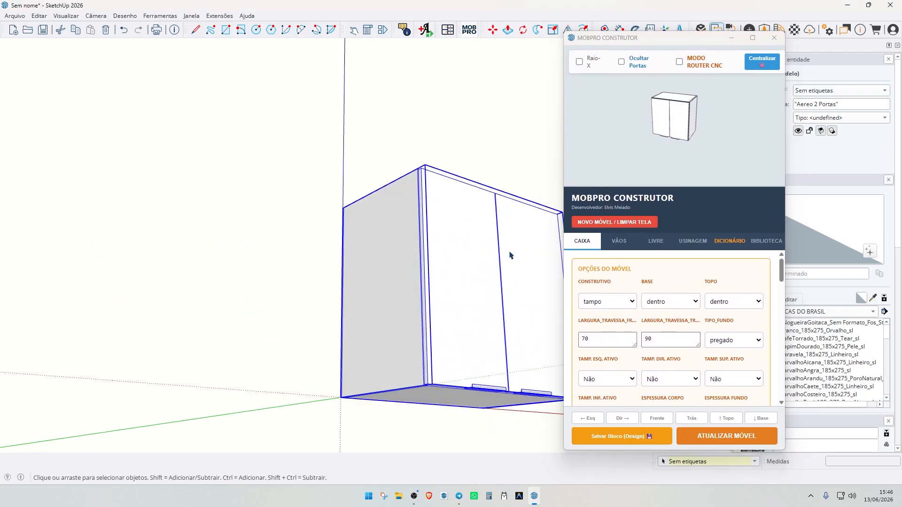
click(657, 306)
click(657, 323)
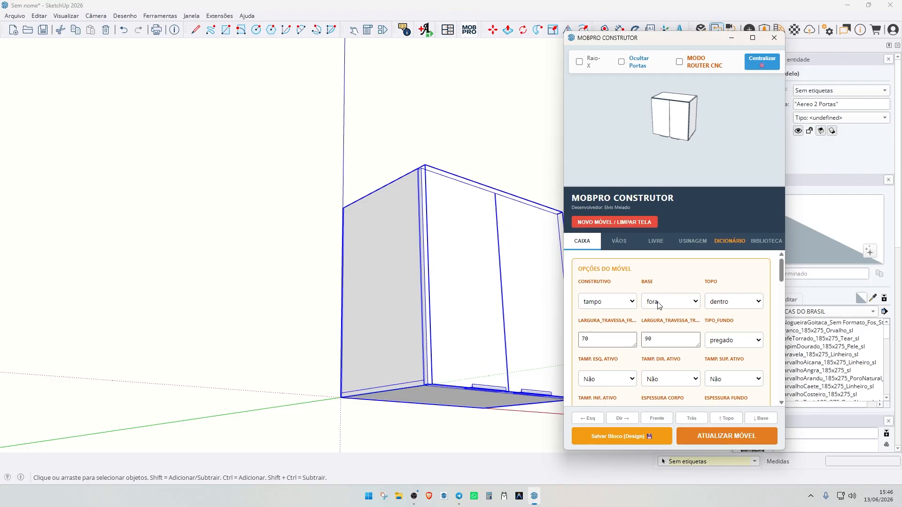
click(658, 305)
click(658, 316)
Try the cabinet's Topo option as fora and return it to dentro.
click(723, 301)
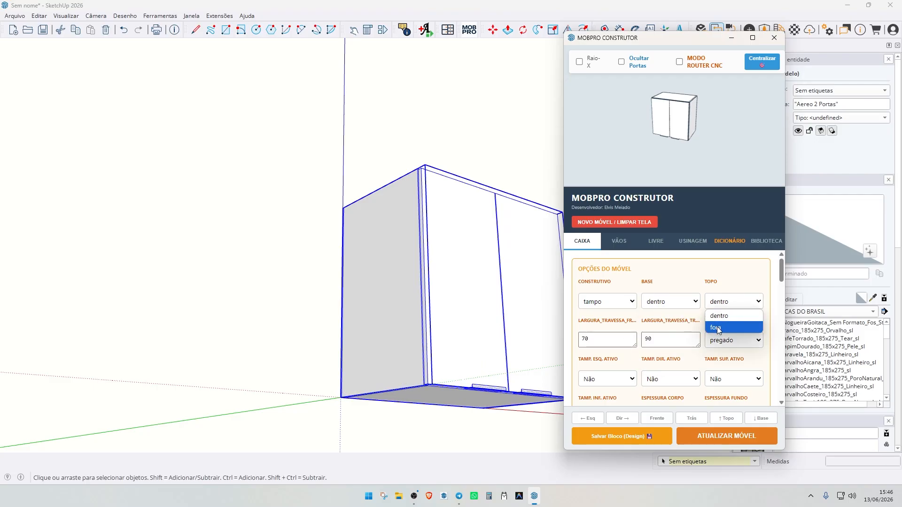
click(716, 328)
click(733, 301)
click(723, 315)
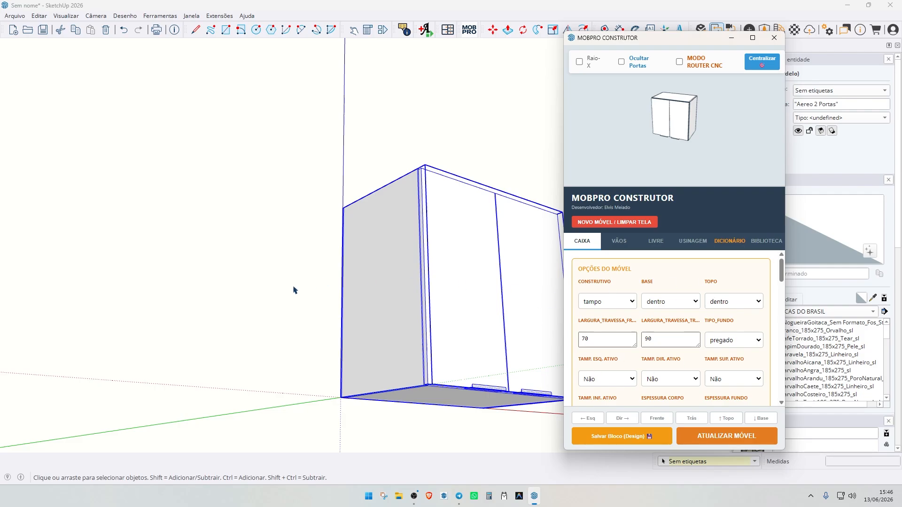
Try the cabinet's back panel type (TIPO_FUNDO) as rasgado and as rebaixado.
scroll(341, 294, up, 6)
scroll(341, 294, down, 5)
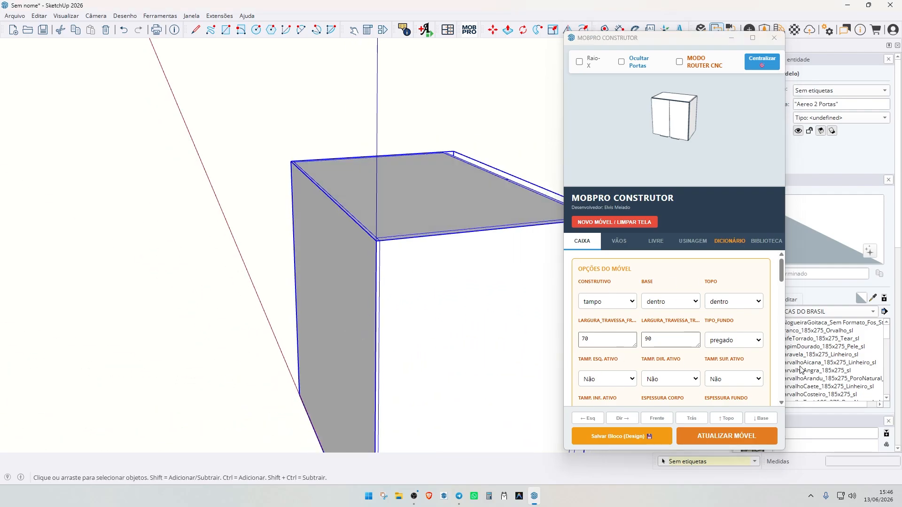
click(732, 344)
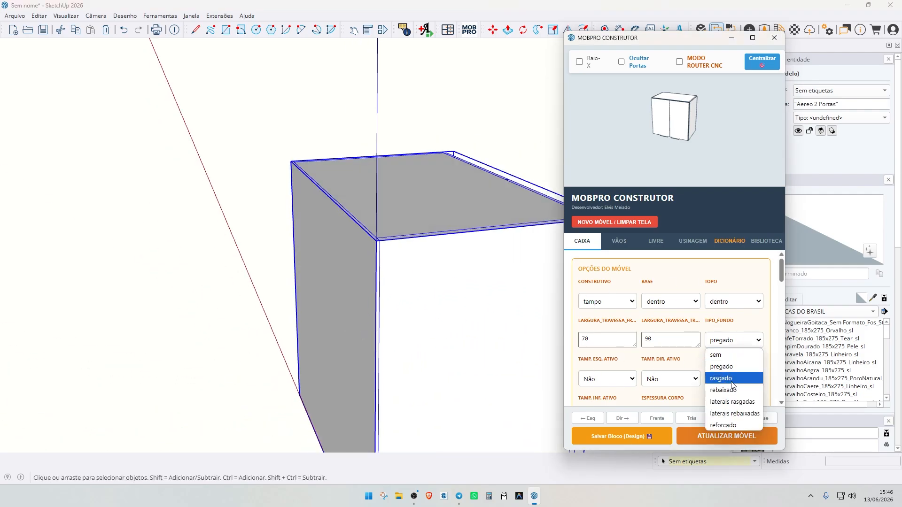
click(731, 378)
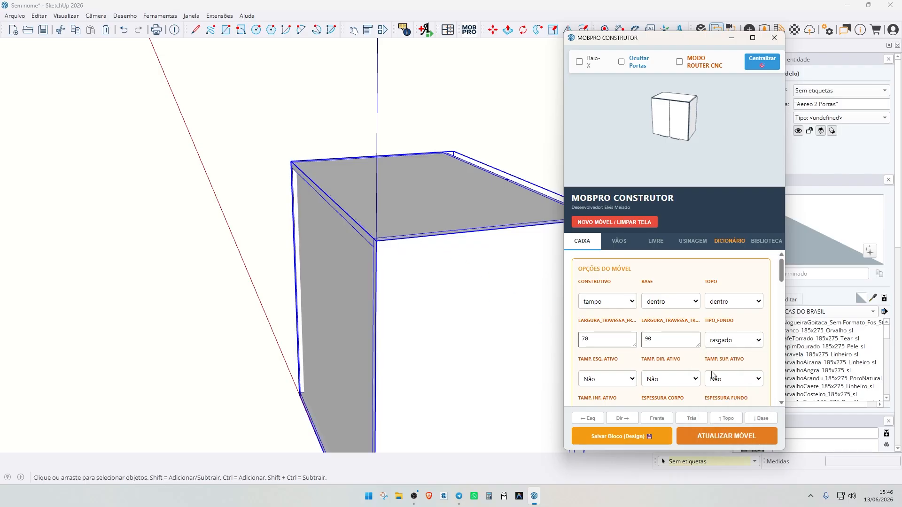
click(727, 342)
click(732, 391)
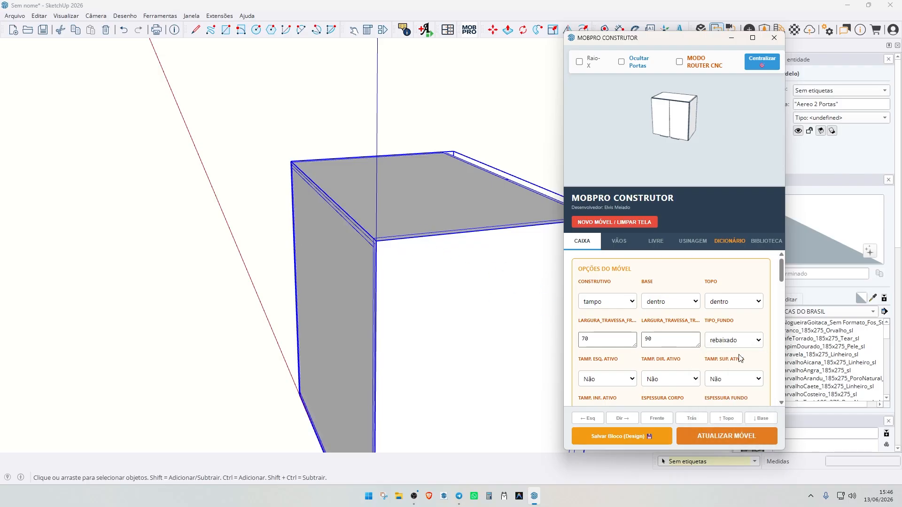
Try the back panel type as laterais rasgadas and laterais rebaixadas, and return it to pregado.
click(733, 340)
click(731, 400)
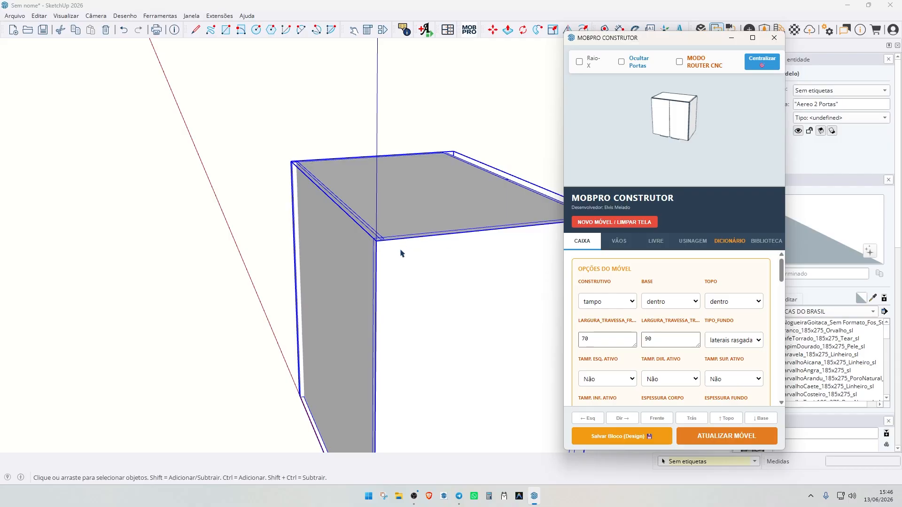
click(736, 343)
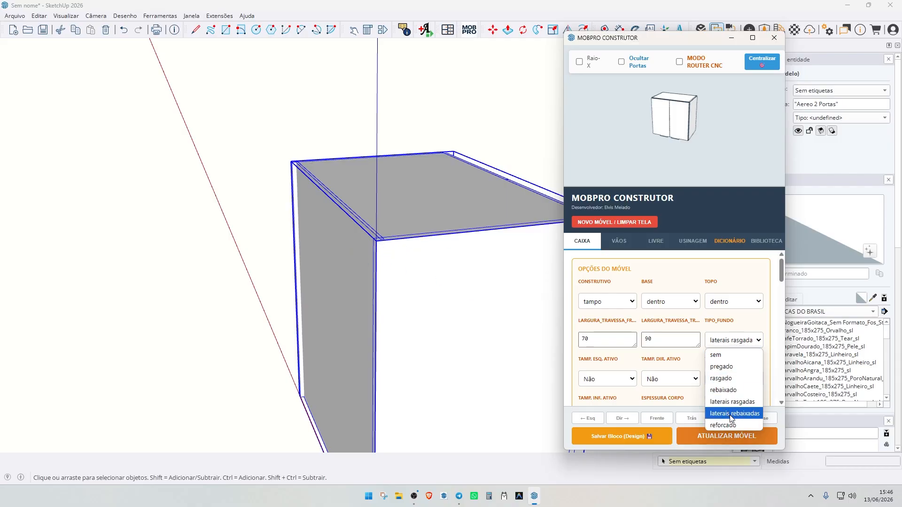
click(731, 411)
click(720, 341)
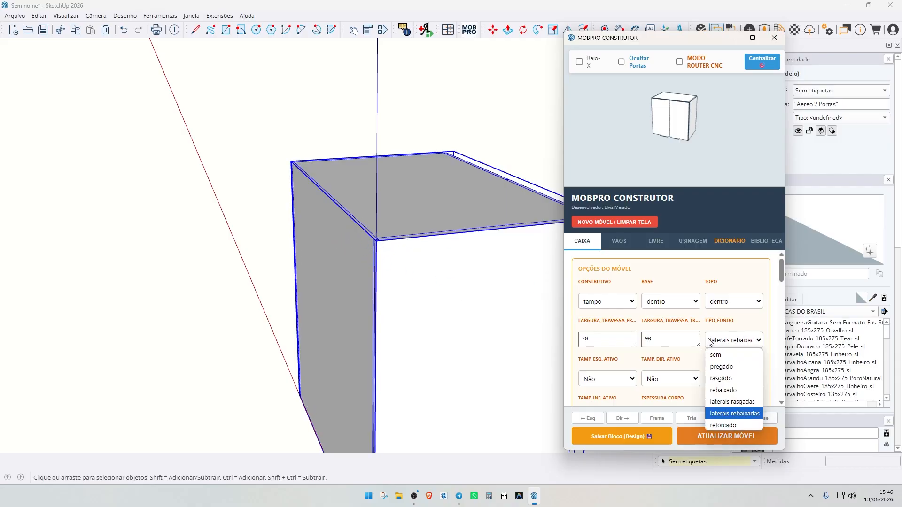
click(724, 369)
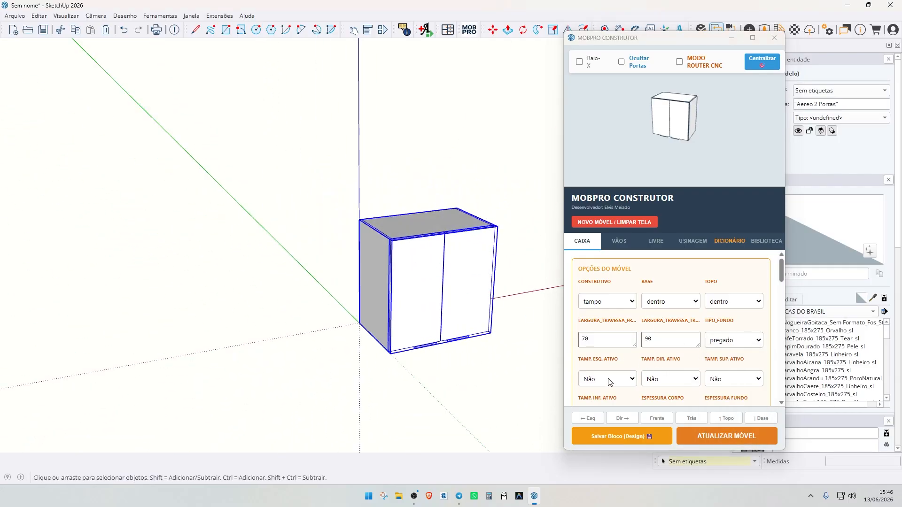
Try the cabinet's left side cover by setting Tamp. Esq. Ativo to Sim, and return it to Não.
scroll(609, 382, down, 1)
click(612, 334)
click(606, 347)
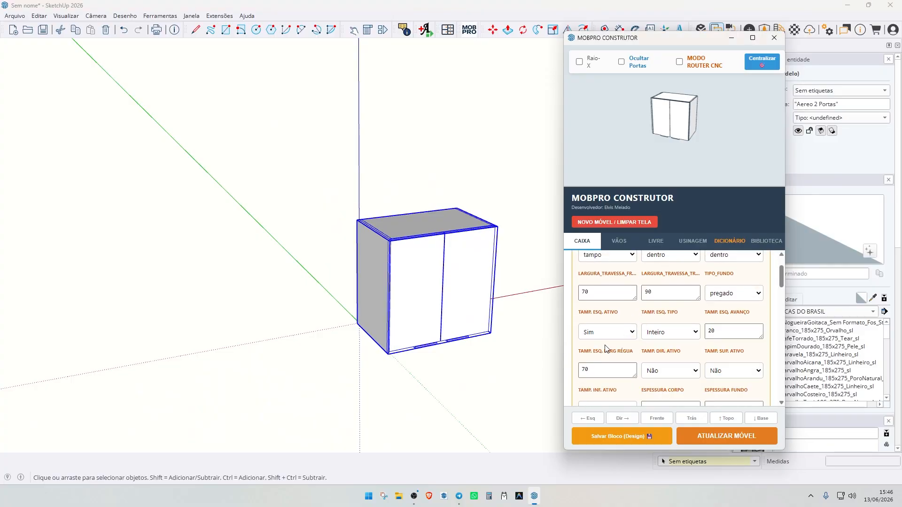
scroll(393, 263, up, 6)
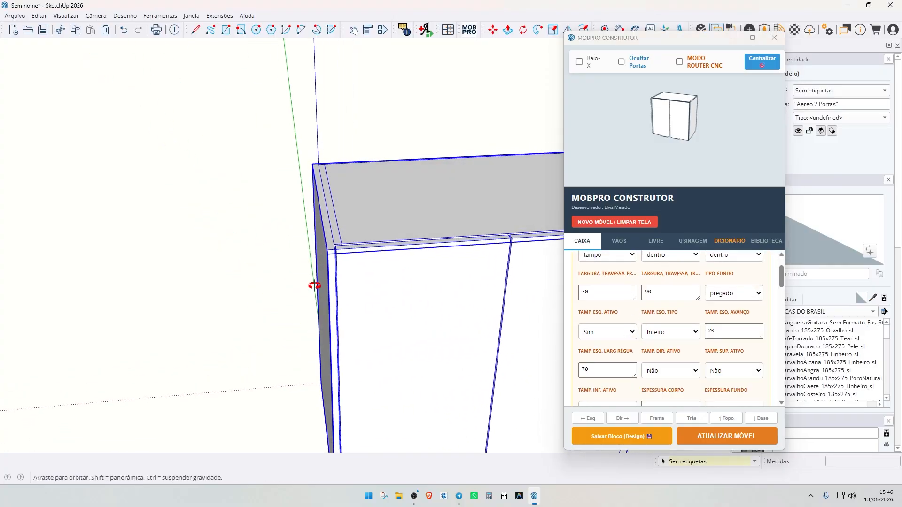
click(617, 334)
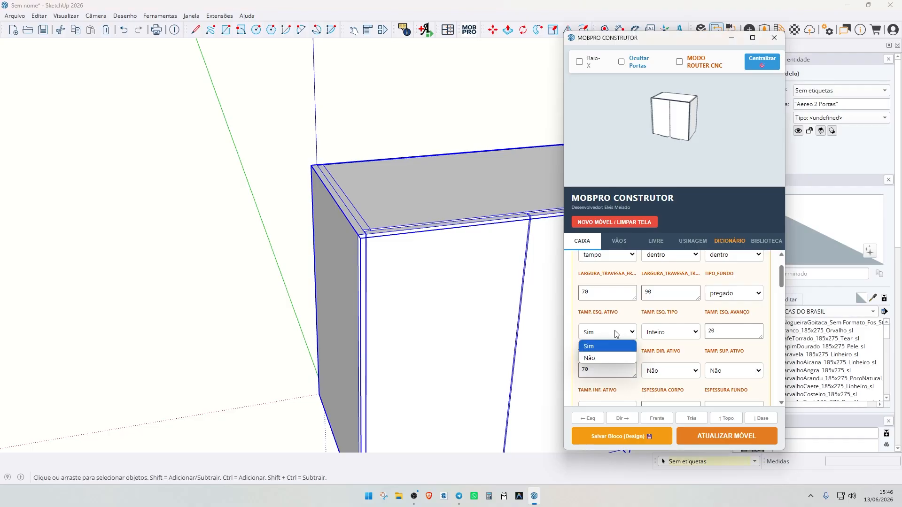
click(607, 356)
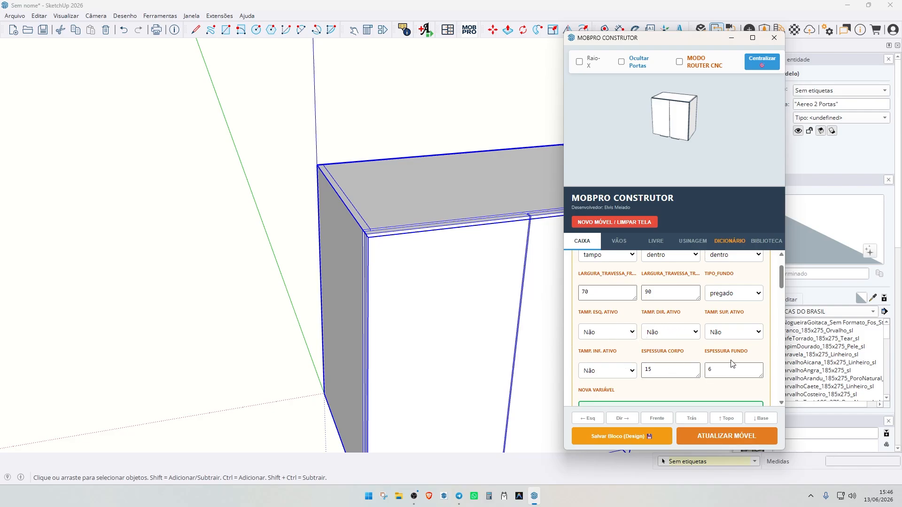
Activate the cabinet's left side cover again with Tamp. Esq. Ativo set to Sim.
click(612, 332)
click(615, 348)
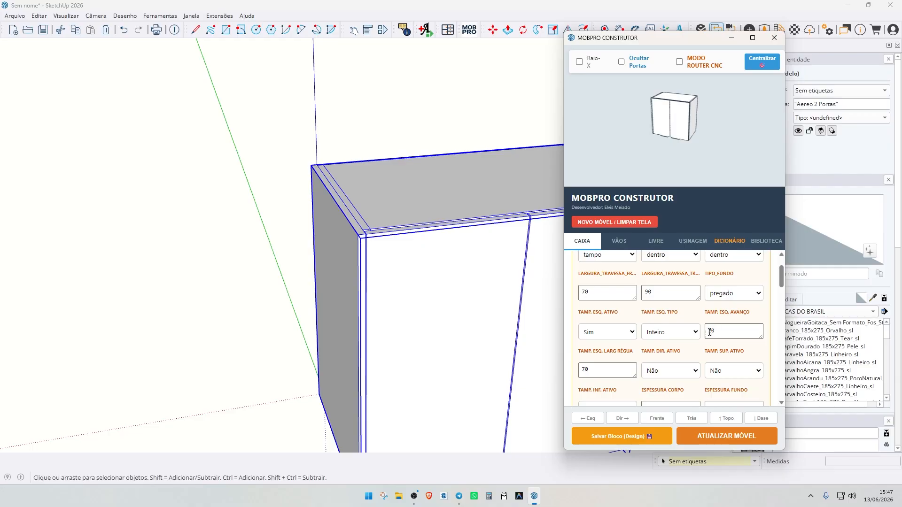
scroll(673, 336, down, 2)
scroll(694, 322, up, 3)
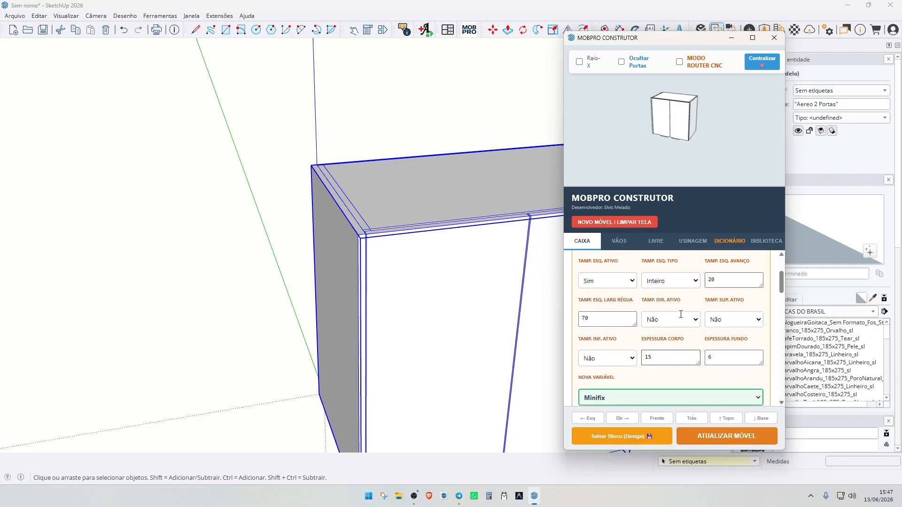
scroll(721, 348, down, 1)
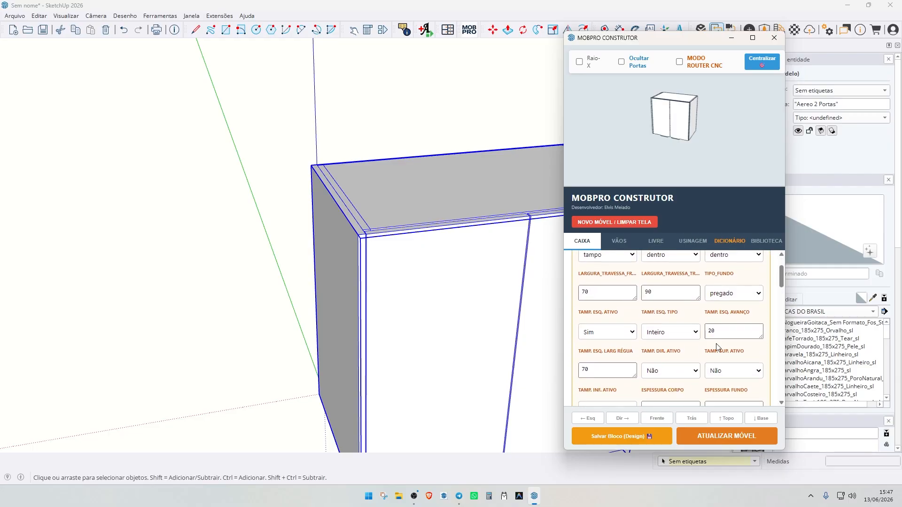
Try the left side cover's type as Réguas and return it to Inteiro.
click(665, 336)
click(666, 356)
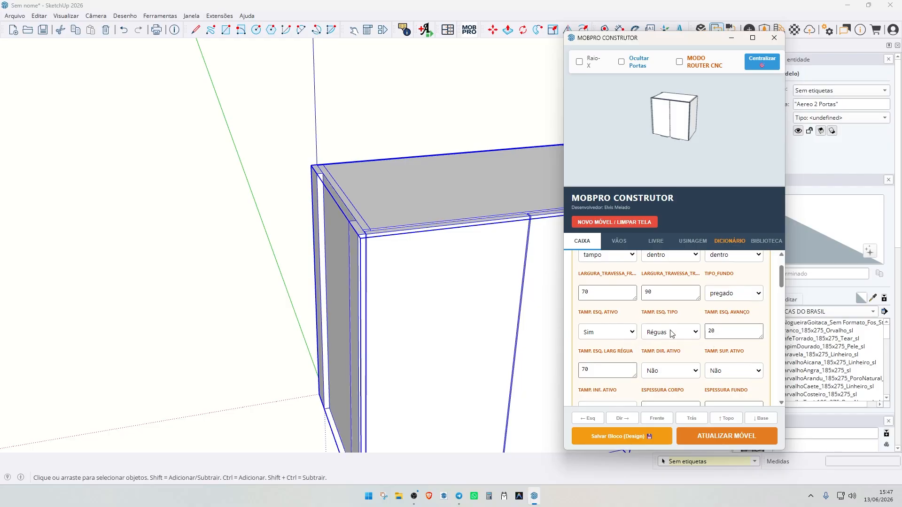
click(670, 334)
click(666, 348)
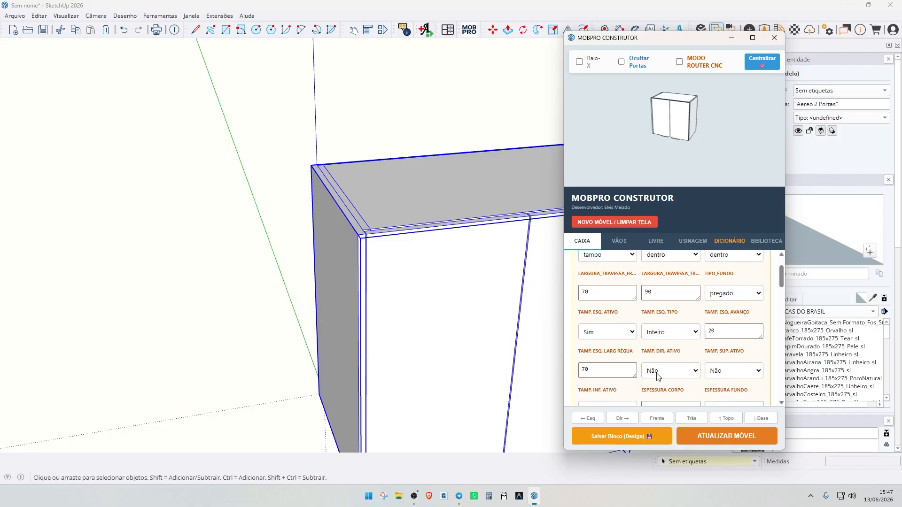
Look through the cabinet's box options for a cover thickness setting and examine the left side cover's front edge in the model.
scroll(693, 325, up, 1)
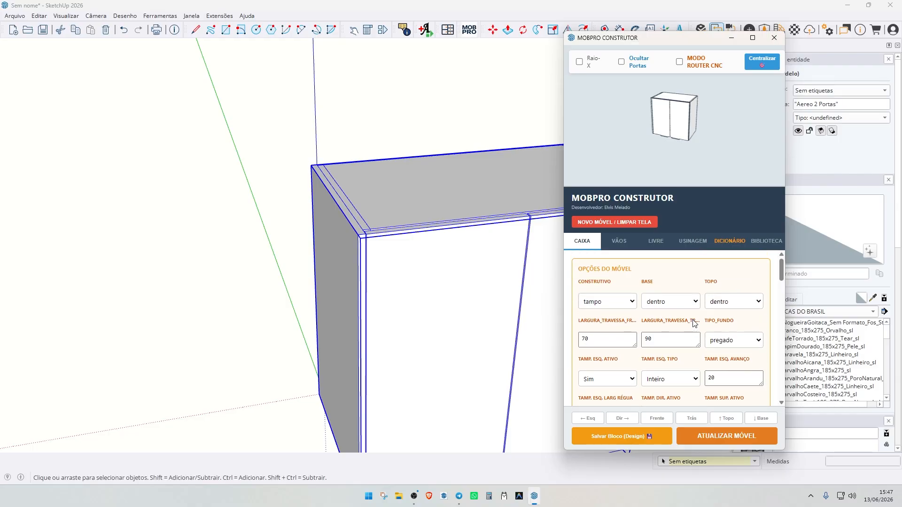
scroll(637, 375, down, 1)
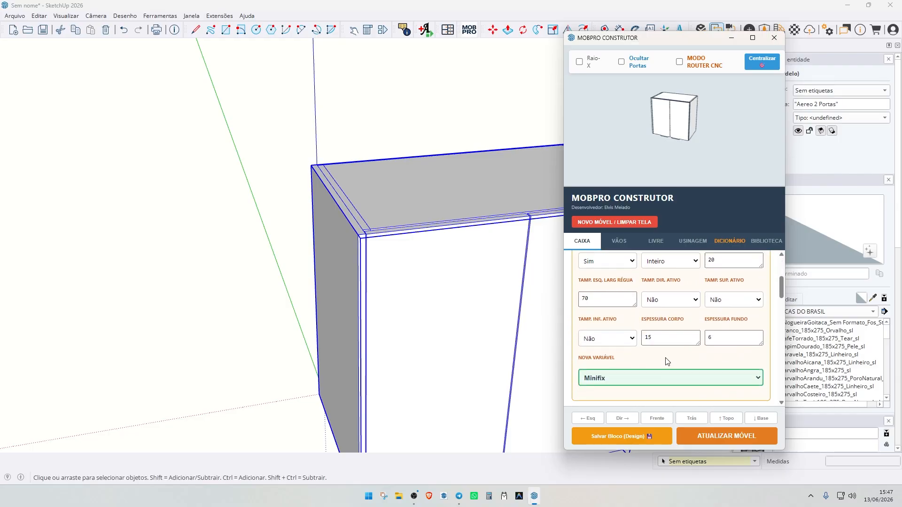
scroll(602, 289, down, 2)
scroll(346, 255, up, 5)
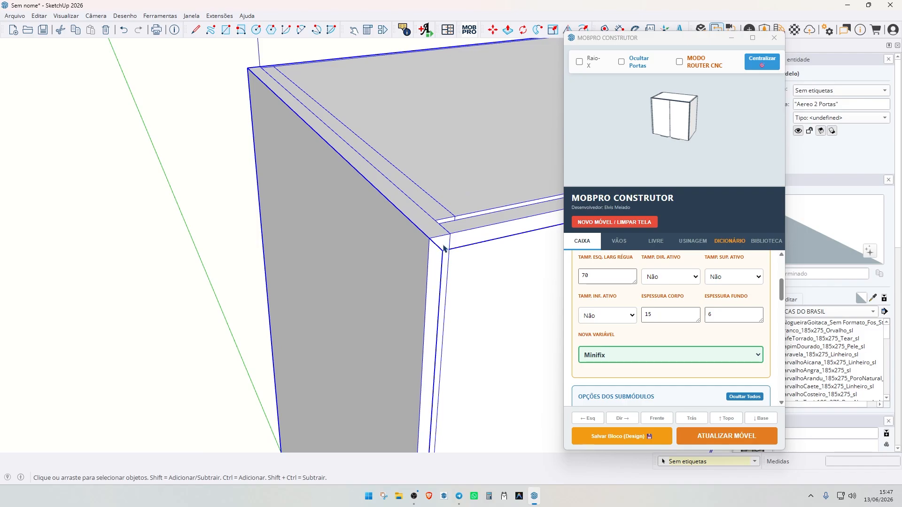
mouse_move(443, 248)
middle_down()
mouse_move(433, 252)
mouse_move(422, 236)
mouse_move(423, 265)
middle_up()
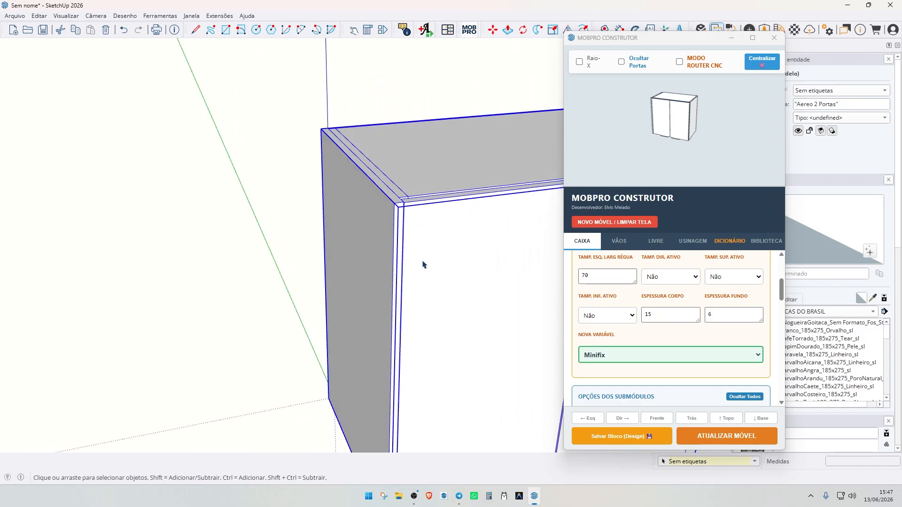
scroll(423, 265, down, 2)
scroll(634, 313, up, 2)
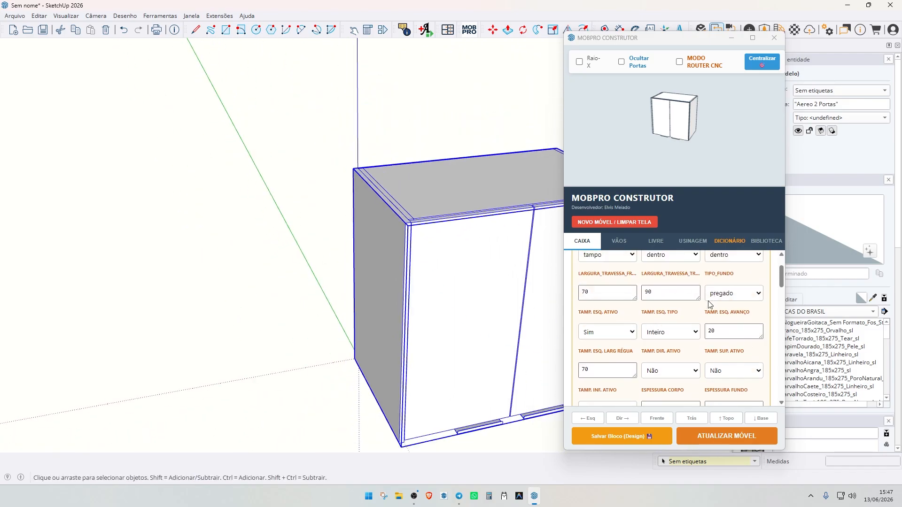
scroll(709, 303, up, 1)
scroll(622, 328, down, 2)
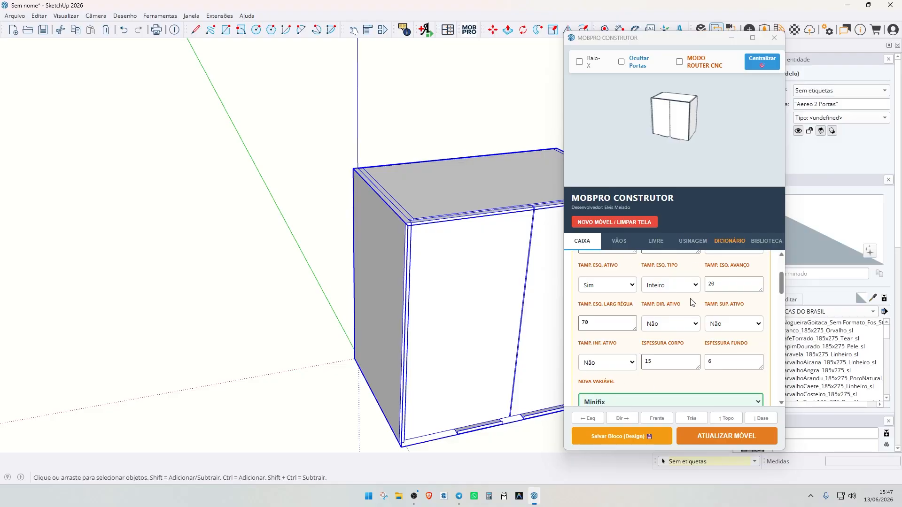
scroll(656, 333, up, 2)
Filter the variable dictionary by "tamp", change the display condition so Espessura Tamponamento is shown, save it to the module, and return to the box options.
click(729, 241)
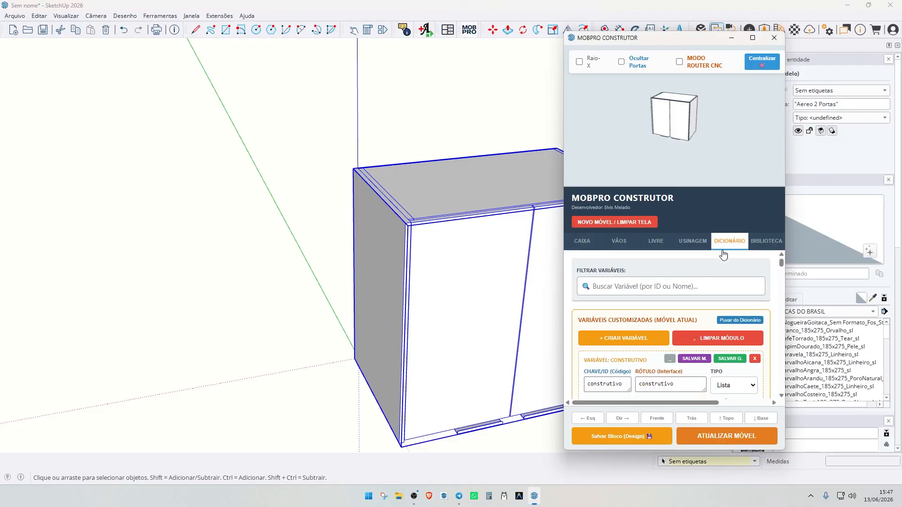
click(630, 286)
text(tamp)
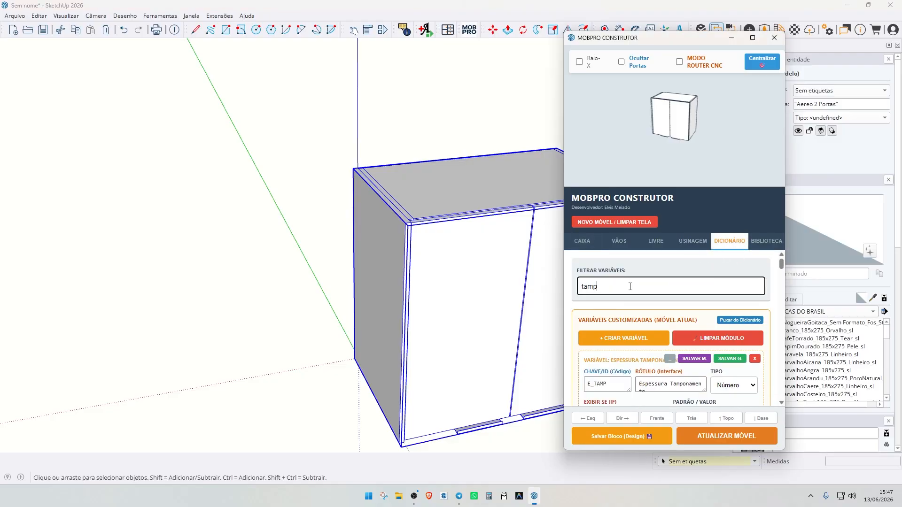
scroll(626, 305, down, 1)
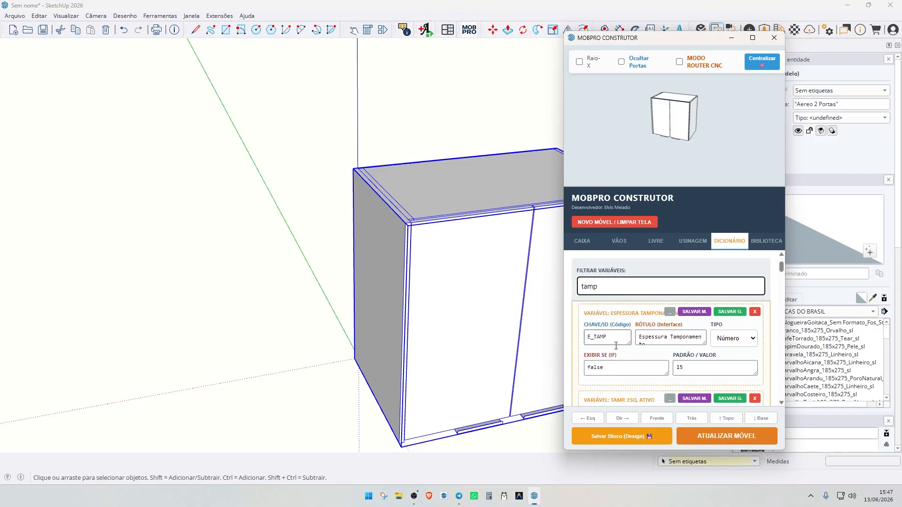
double_click(600, 369)
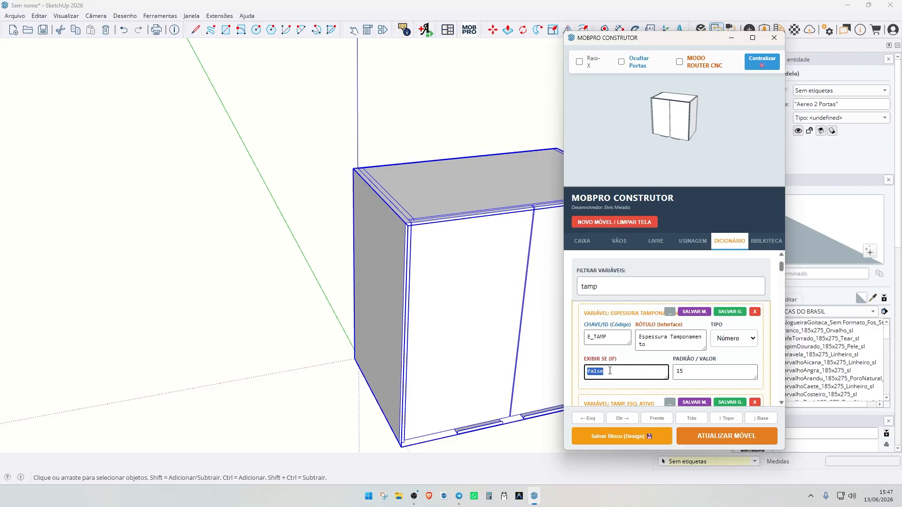
click(695, 312)
click(587, 242)
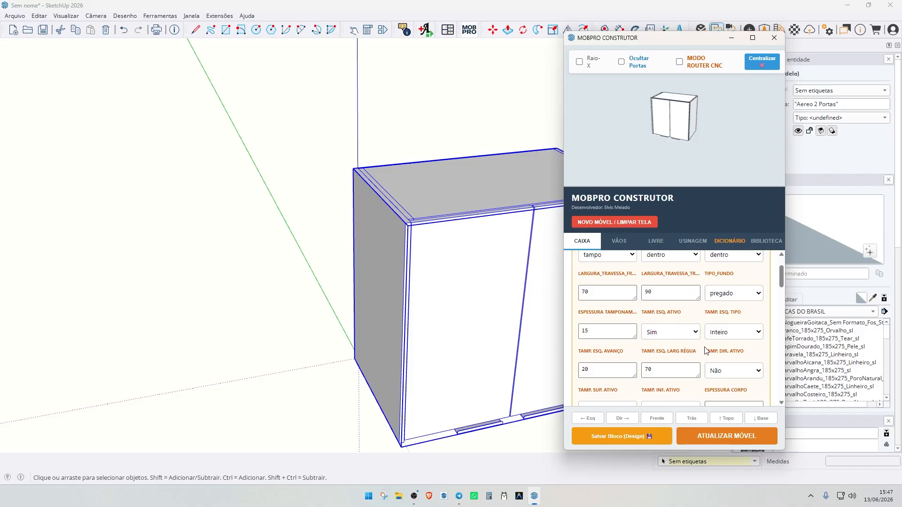
Set the cabinet's side cover thickness (Espessura Tamponamento) to 18.
scroll(729, 365, down, 2)
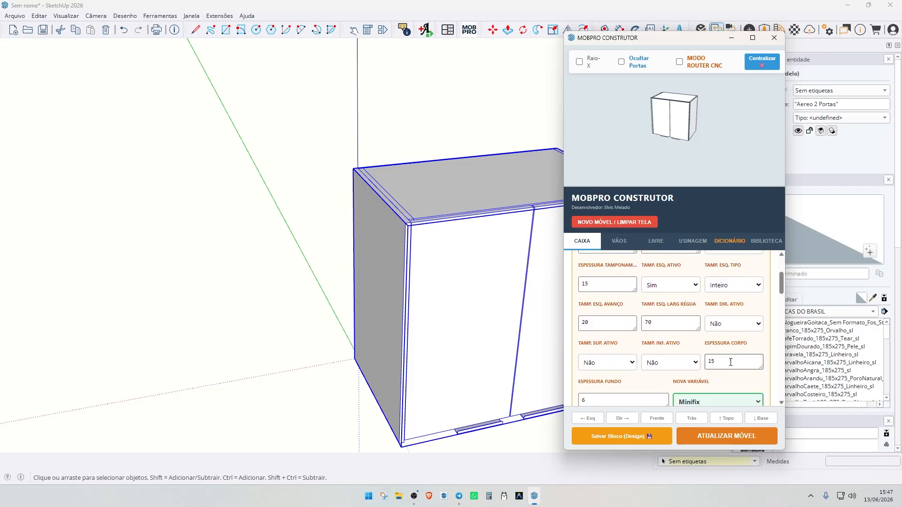
scroll(721, 350, up, 2)
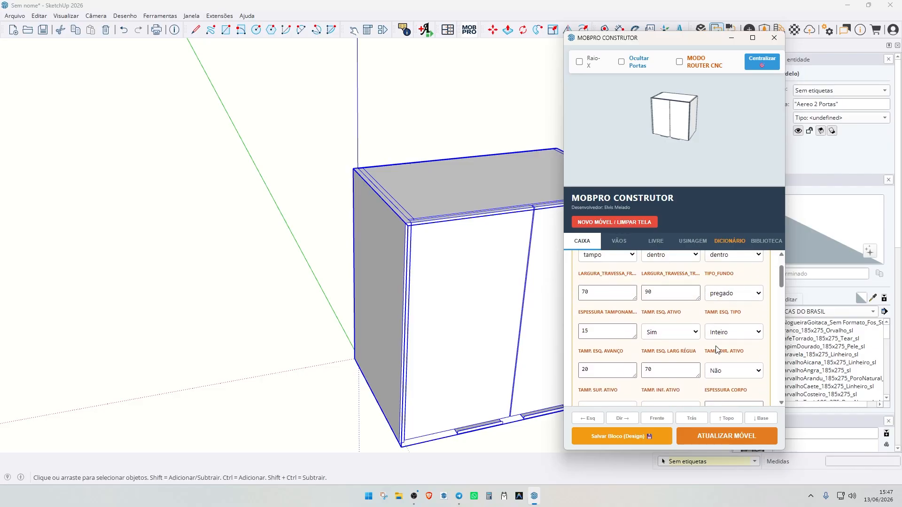
double_click(595, 335)
click(539, 335)
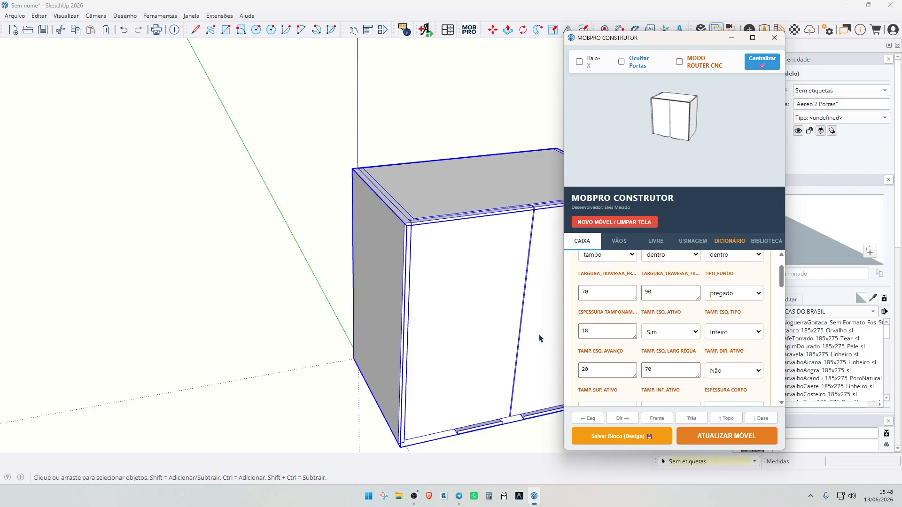
Activate the cabinet's right side cover by setting Tamp. Dir. Ativo to Sim.
scroll(384, 288, down, 5)
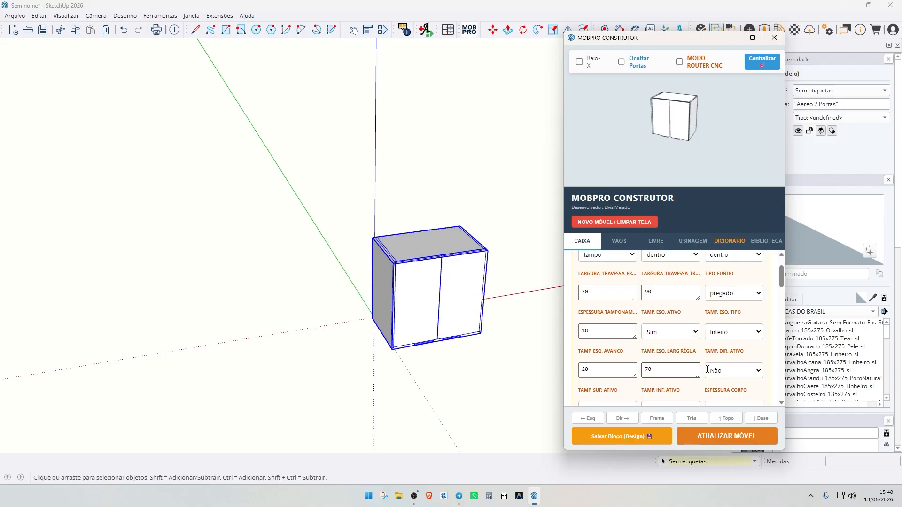
click(730, 378)
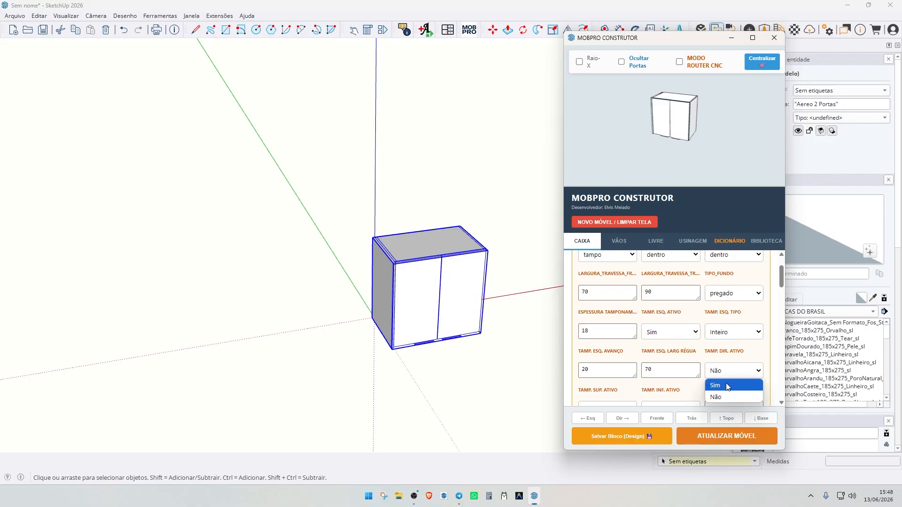
click(719, 395)
scroll(470, 282, up, 6)
middle_drag(455, 292, 442, 286)
scroll(423, 268, down, 3)
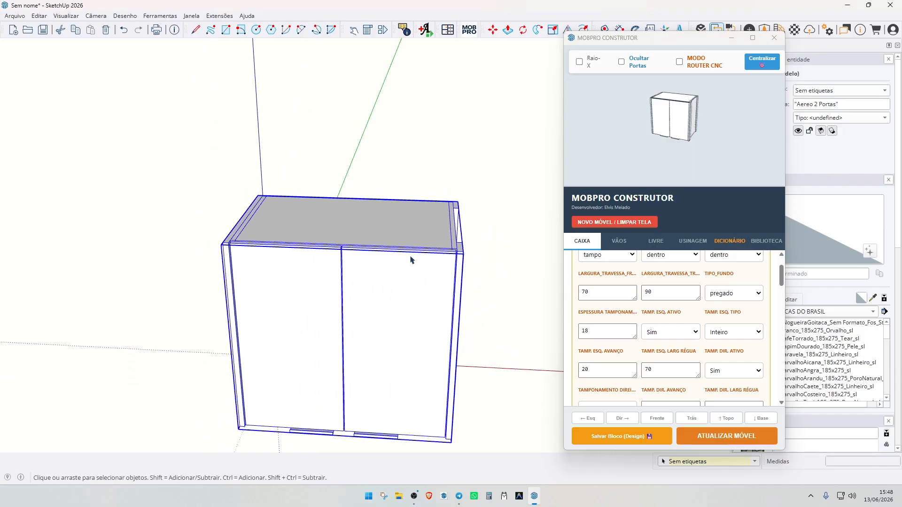
Set the cabinet's right side cover type (Tamponamento Direito) to inteiro and check it on both sides of the model.
middle_drag(412, 258, 461, 329)
scroll(693, 344, down, 2)
click(603, 316)
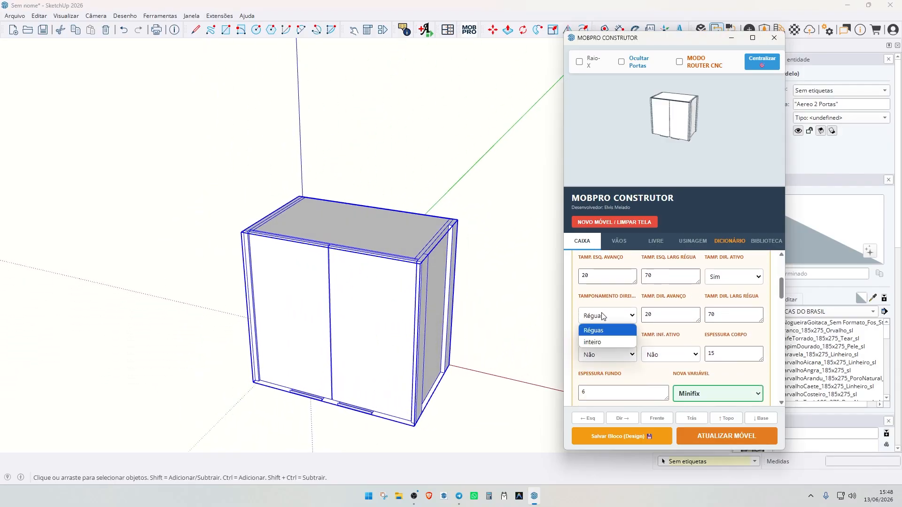
click(604, 342)
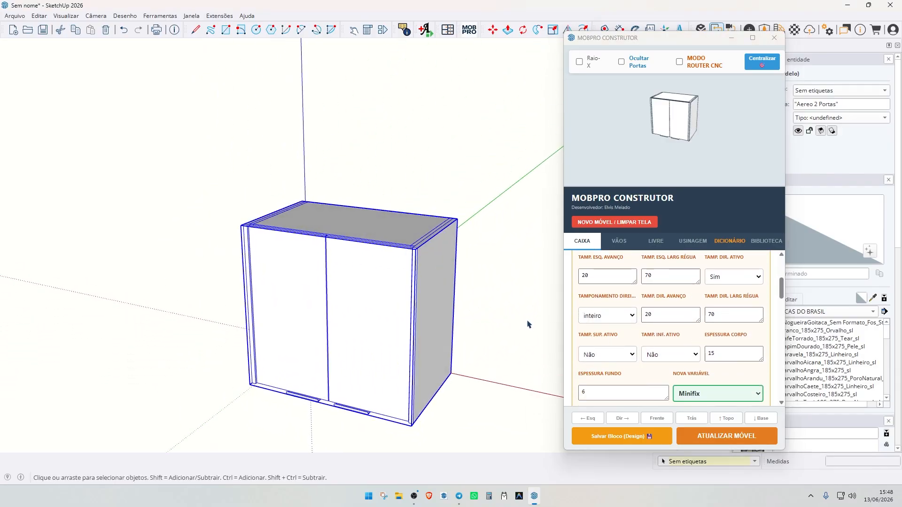
scroll(663, 318, down, 1)
middle_drag(501, 318, 482, 325)
scroll(404, 316, up, 2)
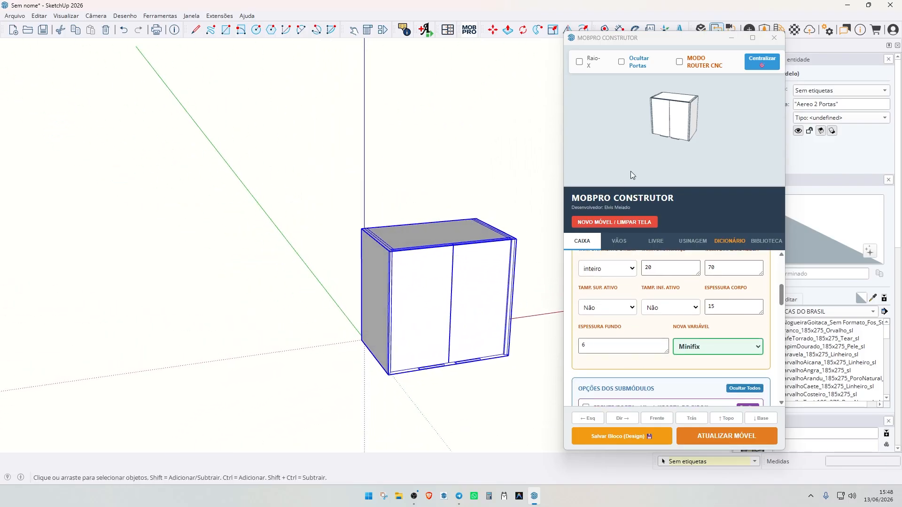
Try hiding the doors in the cabinet preview and turn on Raio-X, leaving the doors shown.
click(630, 68)
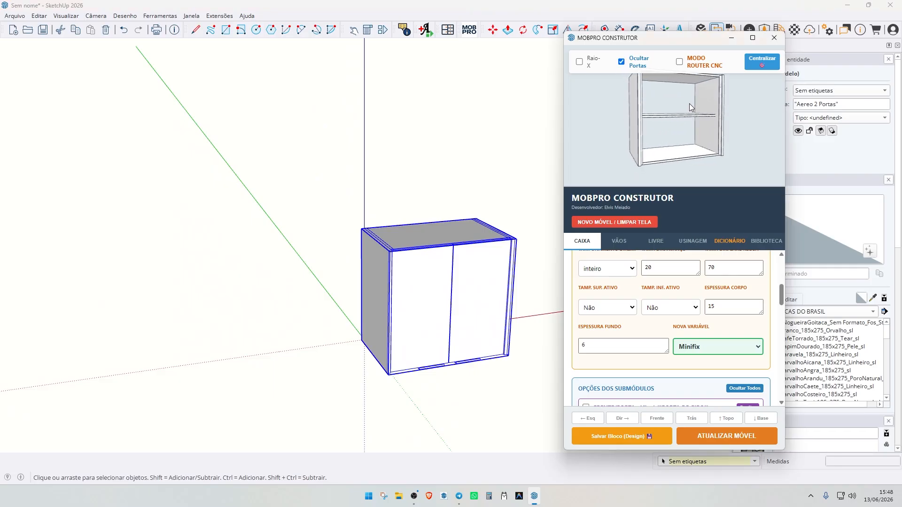
click(621, 62)
click(621, 62)
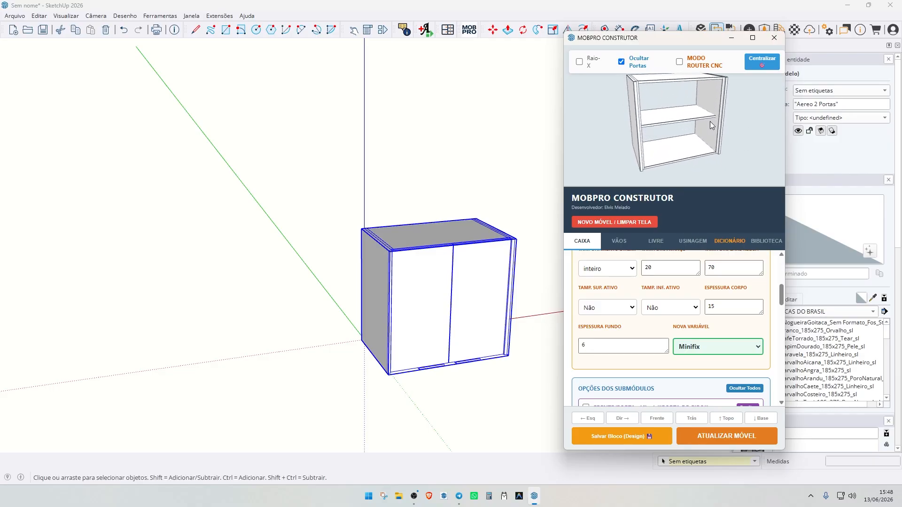
click(581, 63)
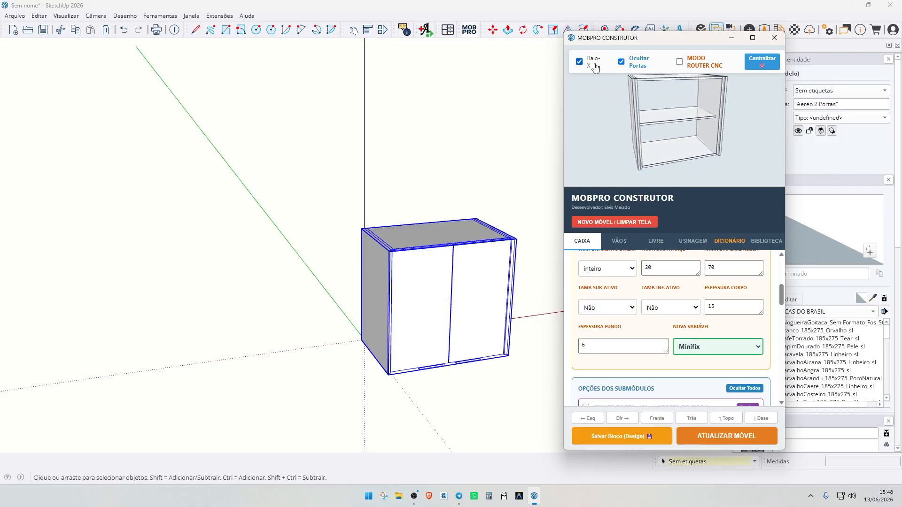
click(621, 61)
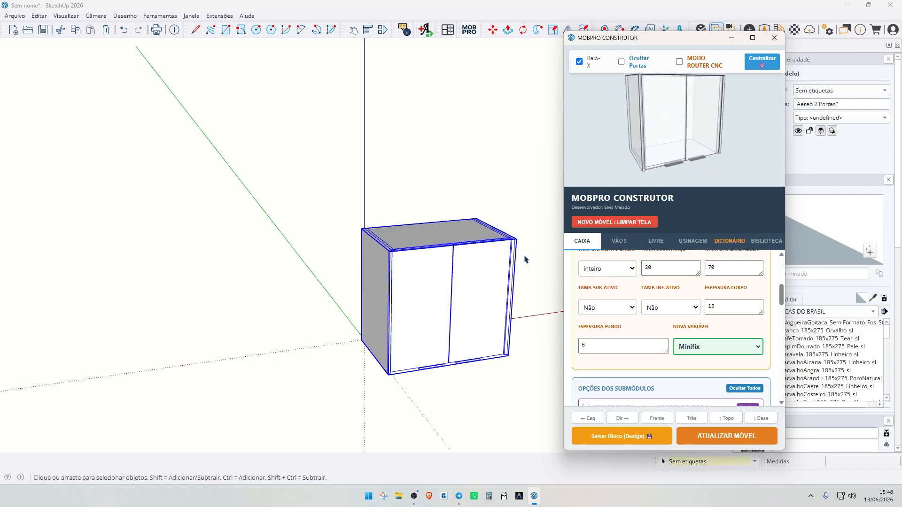
Look through the cabinet's box and submodule options, collapsing and expanding the submodule list, and examine the cabinet in the model.
scroll(491, 256, down, 3)
middle_drag(478, 254, 439, 256)
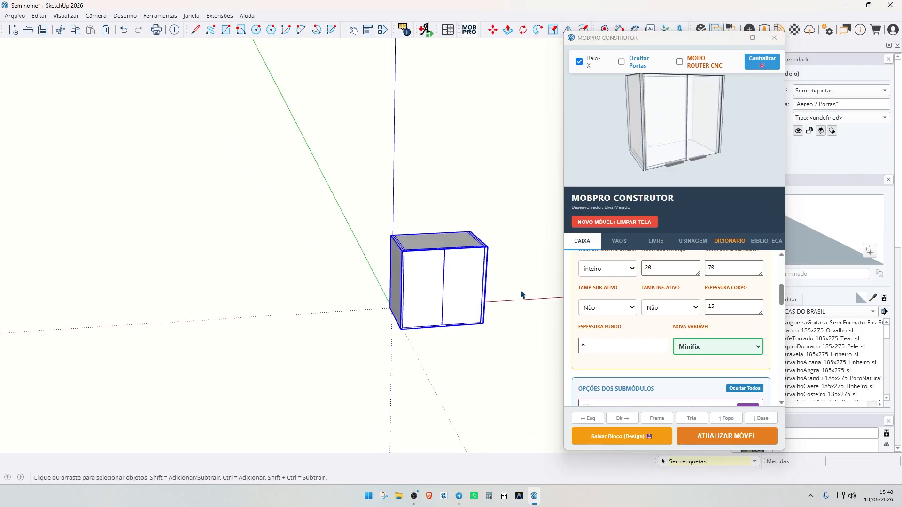
scroll(606, 373, up, 2)
scroll(605, 373, down, 1)
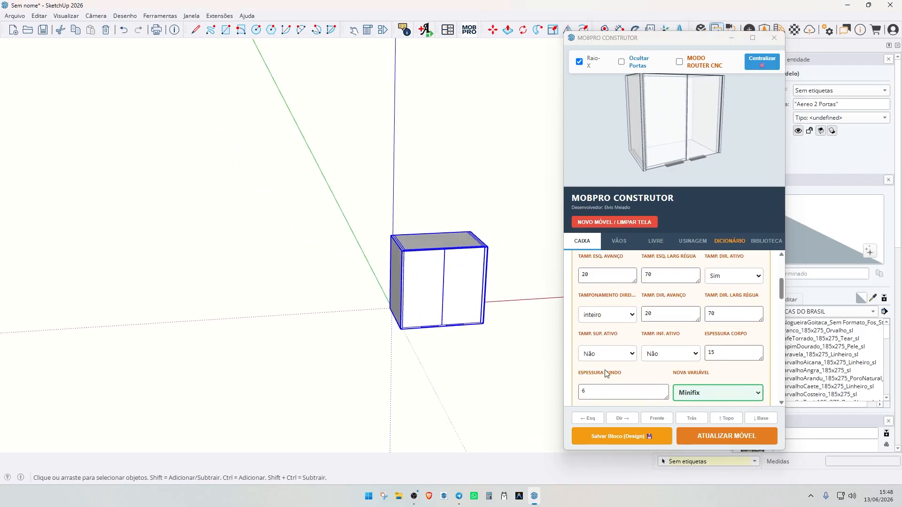
scroll(606, 373, down, 3)
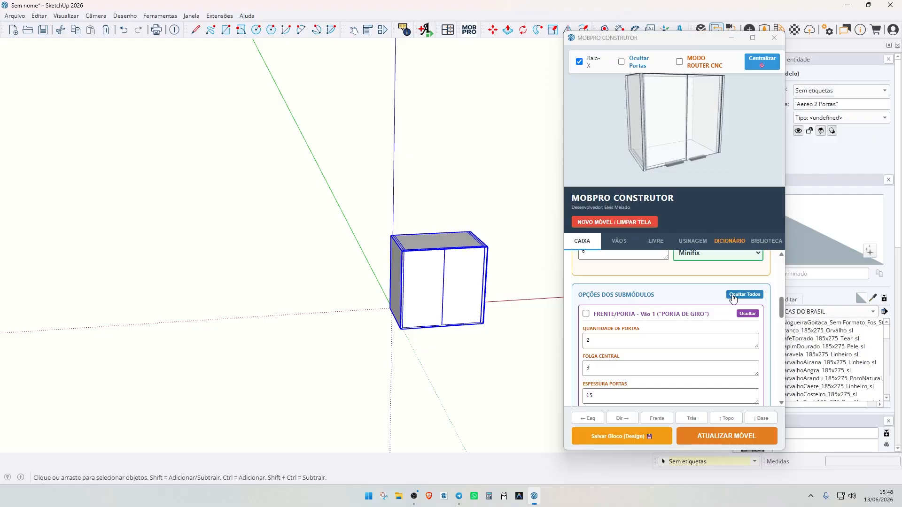
click(731, 296)
scroll(437, 301, up, 4)
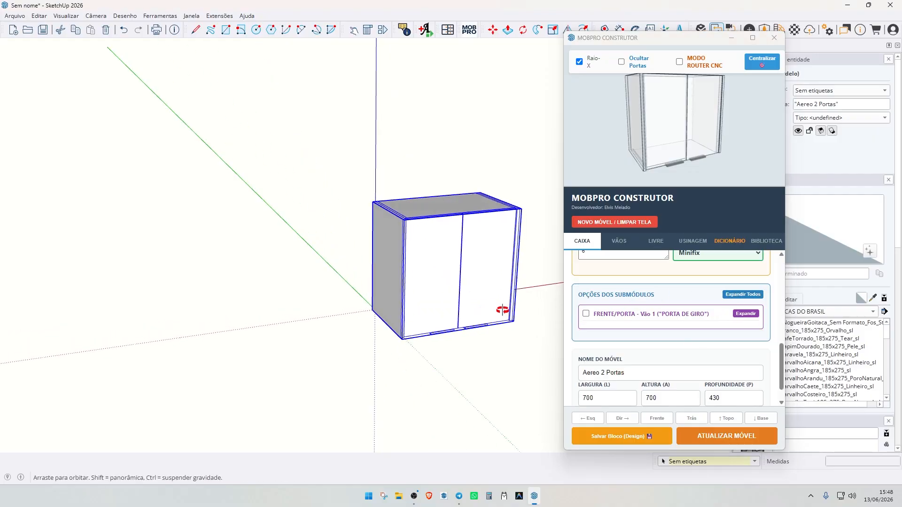
scroll(421, 268, down, 3)
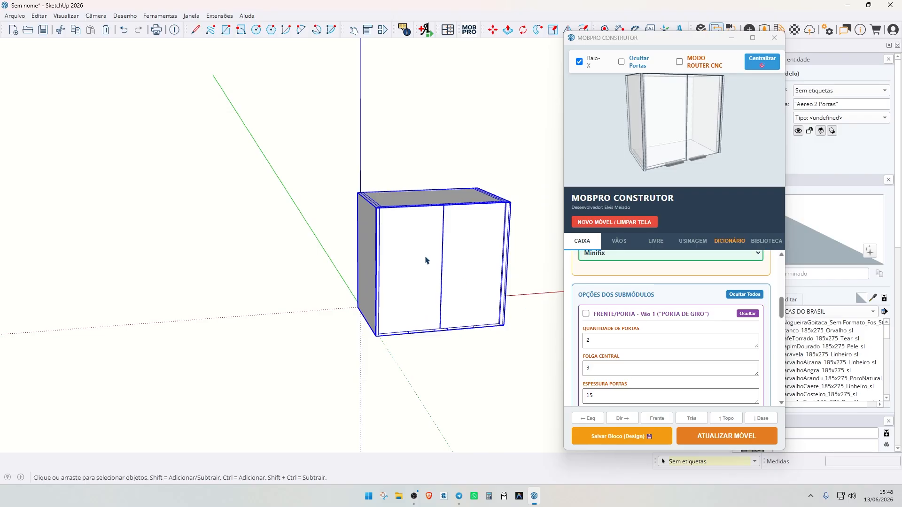
middle_drag(435, 259, 452, 283)
scroll(670, 305, up, 6)
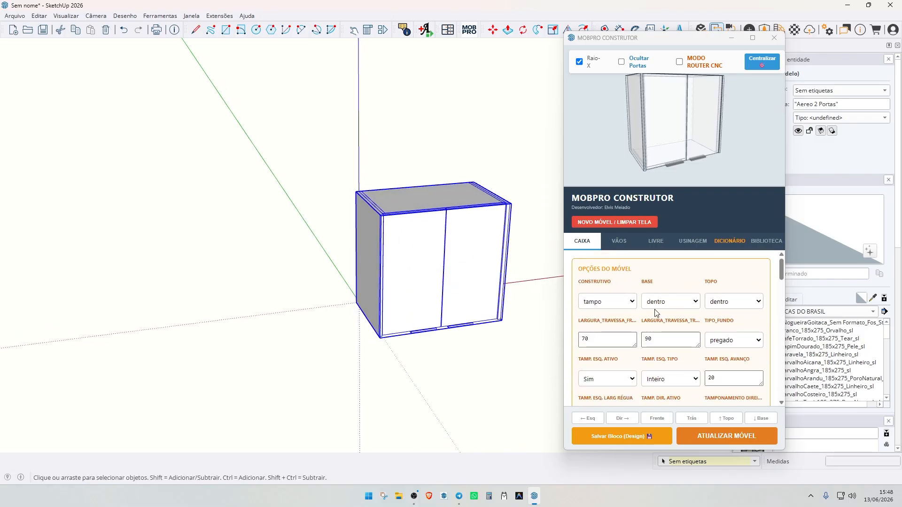
Try a single door by setting Quantidade de Portas to 1, and restore it to 2.
scroll(656, 314, down, 3)
scroll(700, 344, down, 3)
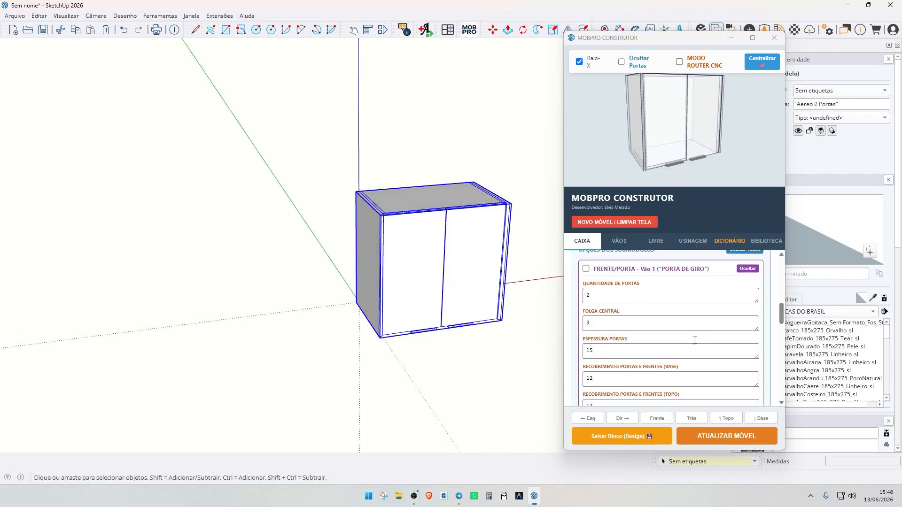
double_click(588, 298)
text(1)
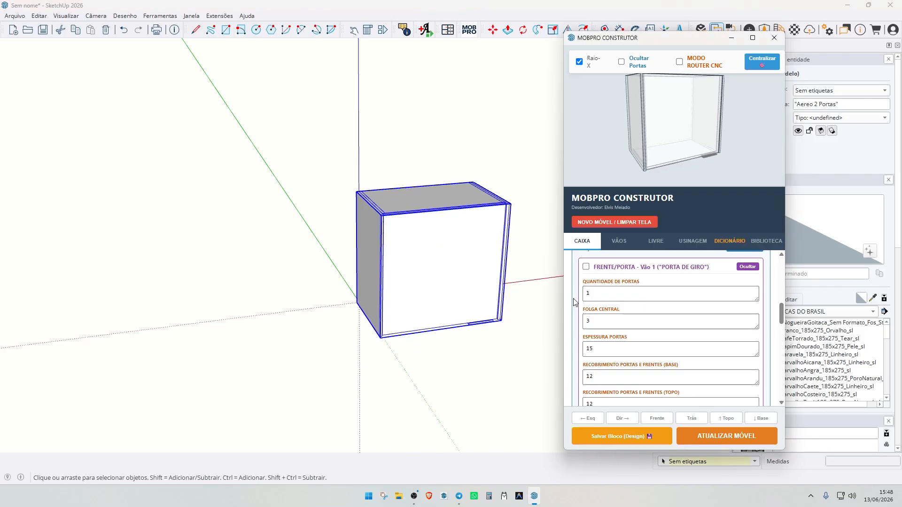
click(569, 293)
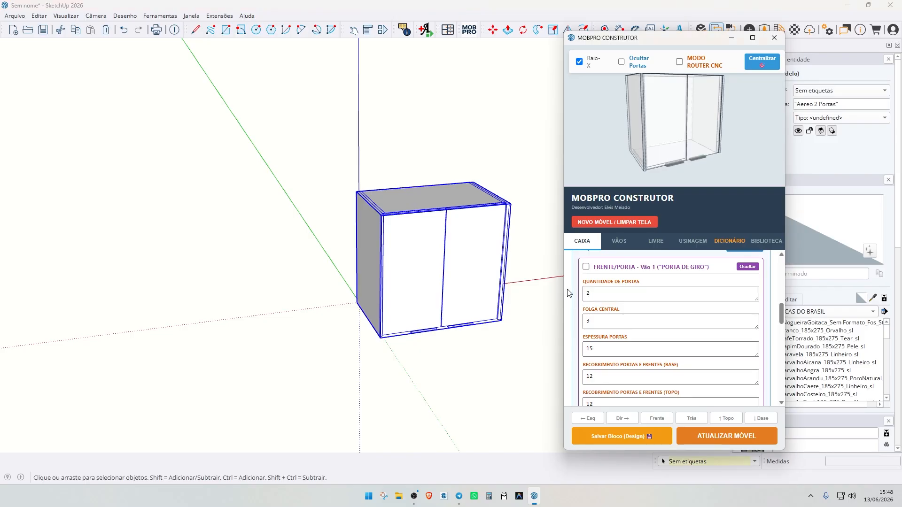
Set the doors' handle type (Puxador) to Facetato, update the cabinet, and inspect the handles along the doors' lower edge.
middle_drag(436, 320, 357, 345)
scroll(674, 351, down, 4)
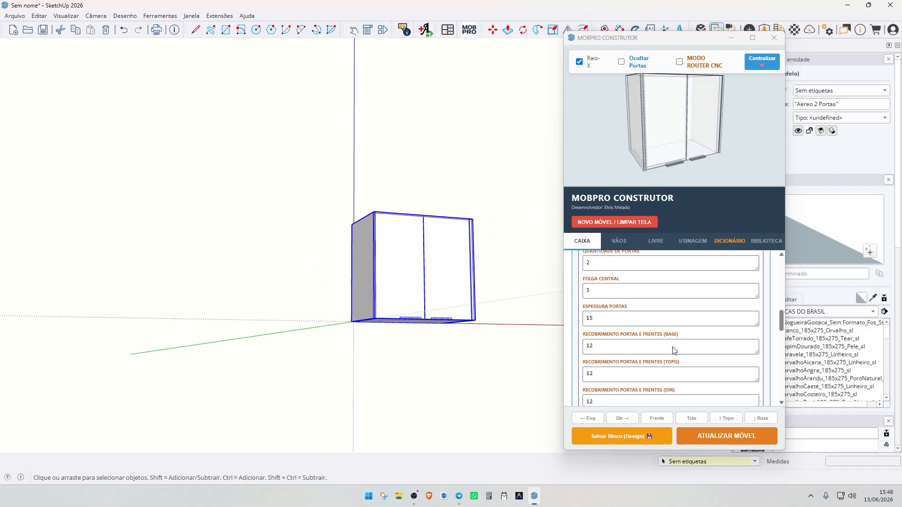
click(603, 299)
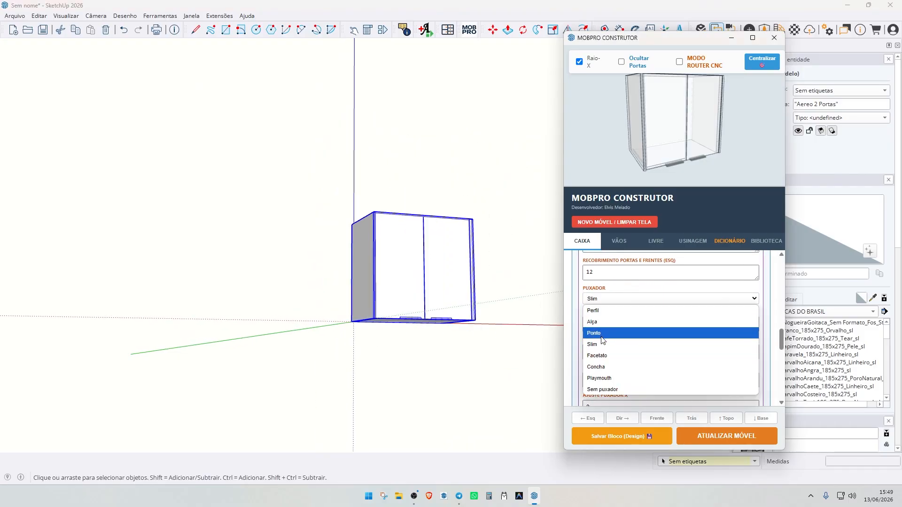
click(607, 356)
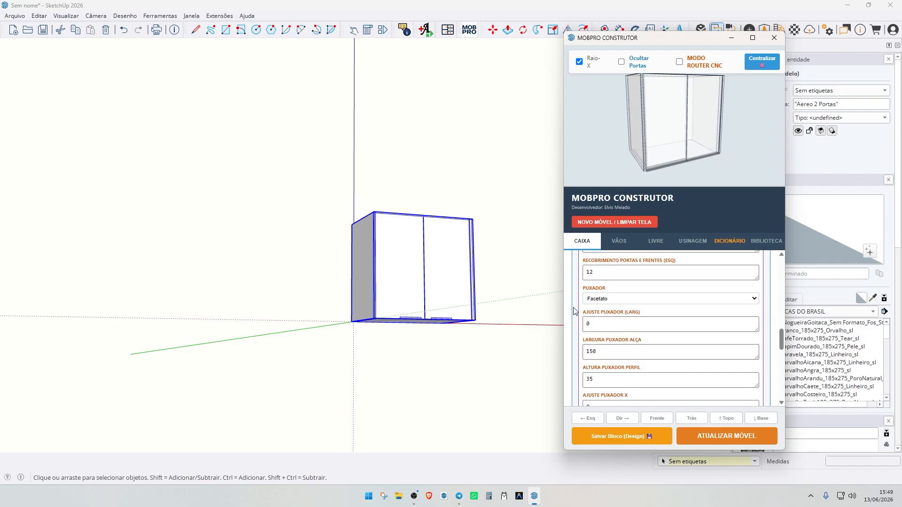
scroll(635, 317, down, 3)
scroll(635, 317, down, 1)
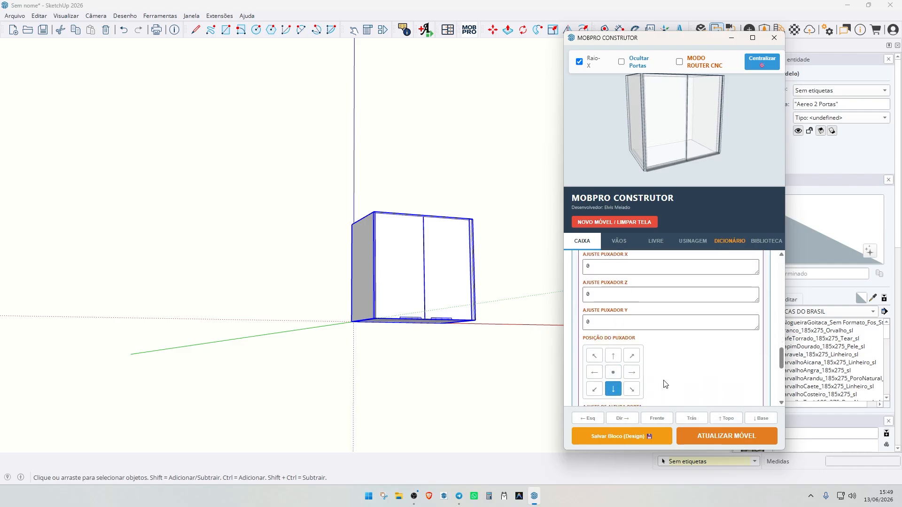
click(732, 436)
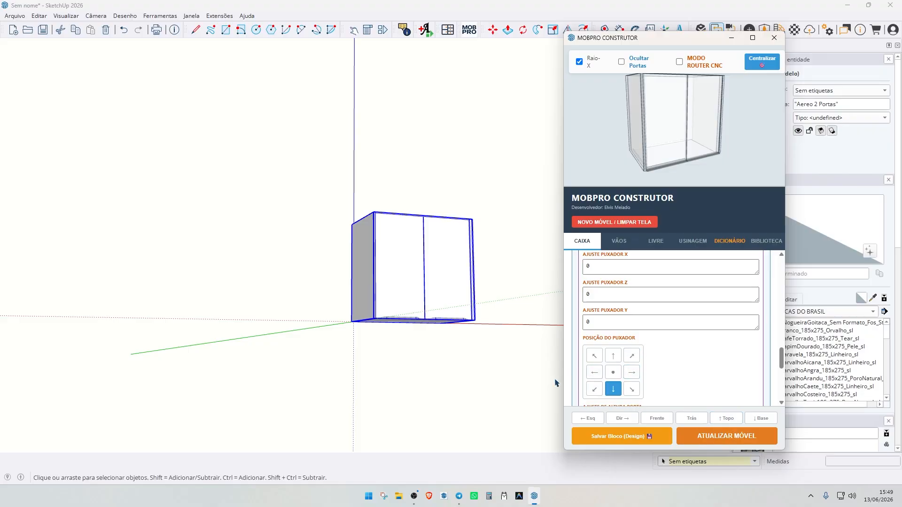
scroll(375, 308, up, 4)
mouse_move(375, 308)
middle_down()
mouse_move(477, 395)
mouse_move(463, 397)
mouse_move(514, 345)
middle_up()
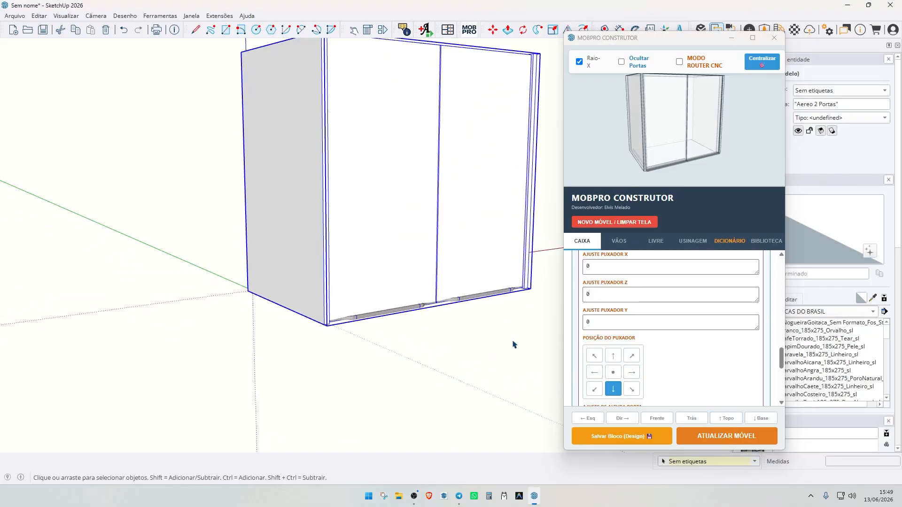
scroll(480, 327, down, 2)
Set the doors' handle type (Puxador) to Ponto and update the cabinet in the model.
scroll(722, 342, up, 4)
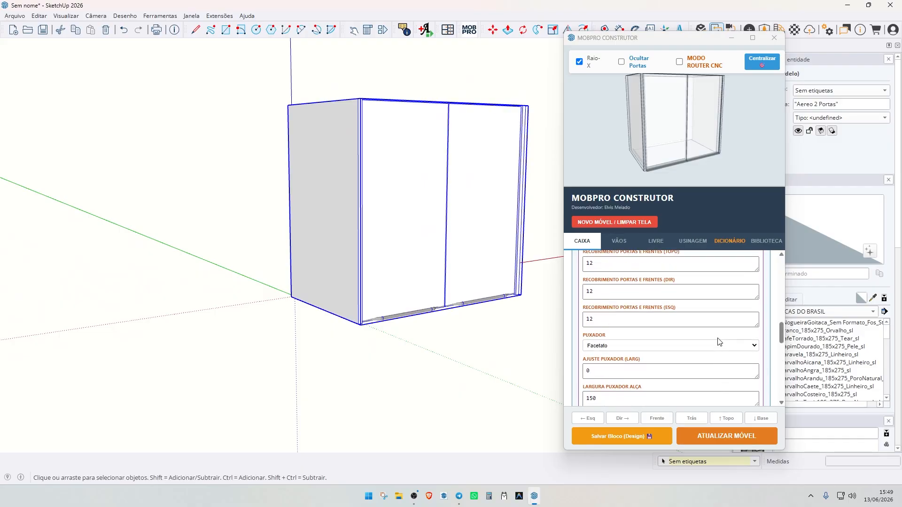
click(611, 346)
click(614, 380)
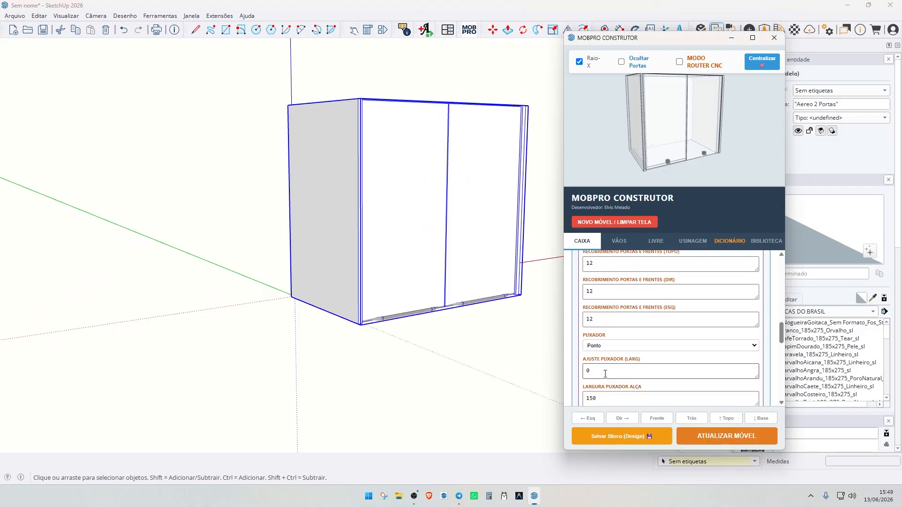
scroll(676, 362, down, 4)
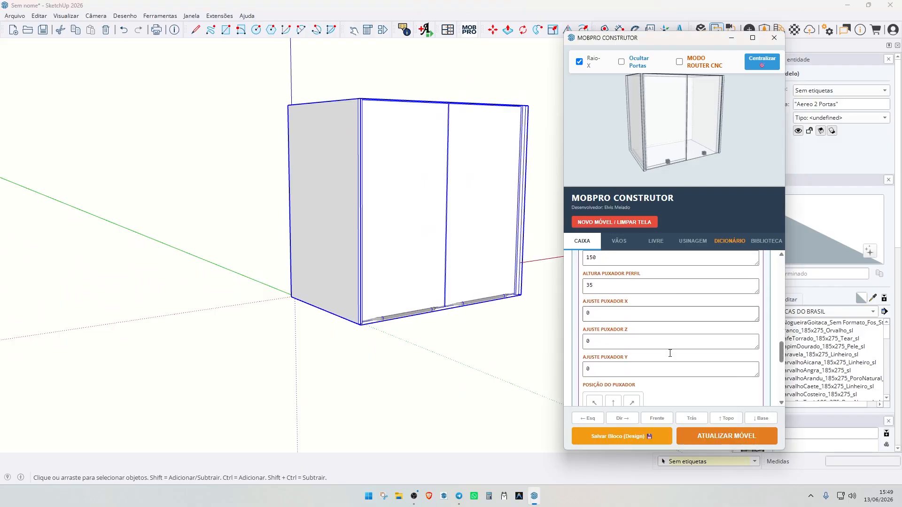
click(725, 436)
middle_drag(425, 263, 330, 278)
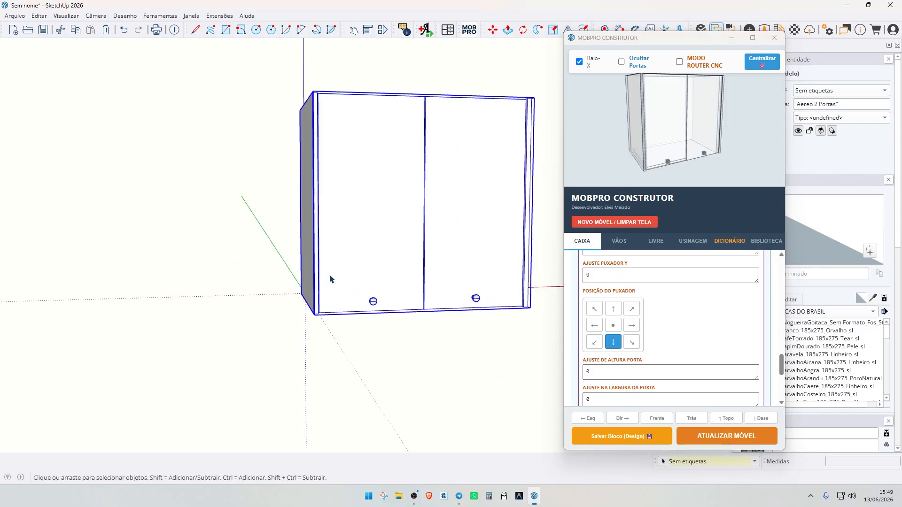
Move the door knobs toward the doors' lower inner corners by setting Posição do Puxador to the lower-right diagonal.
click(632, 342)
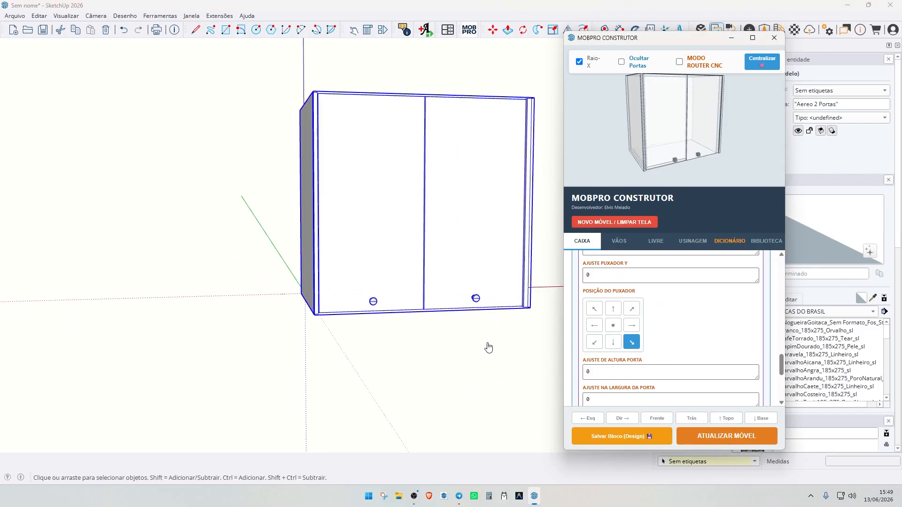
mouse_move(489, 348)
middle_down()
mouse_move(418, 360)
mouse_move(448, 340)
middle_up()
scroll(479, 337, up, 3)
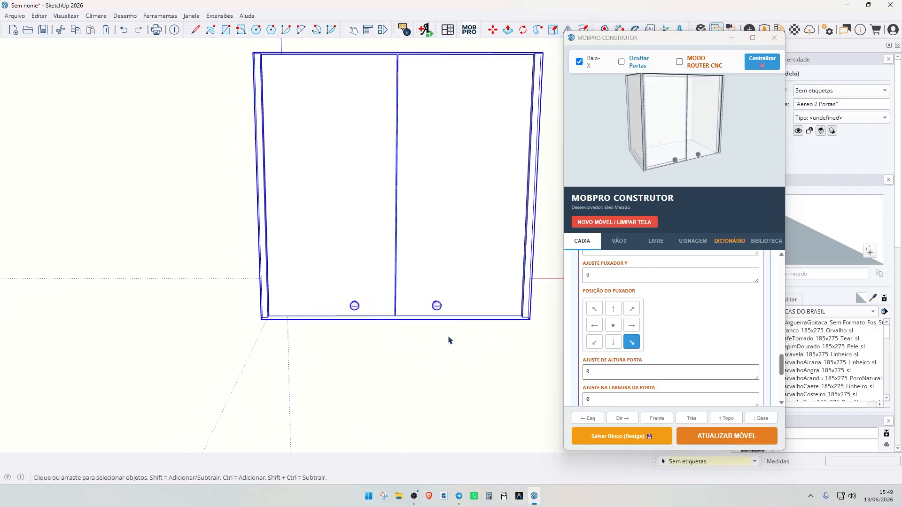
Set the door knobs' horizontal adjustment (Ajuste Puxador X) to 20.
scroll(660, 357, down, 3)
scroll(657, 329, up, 3)
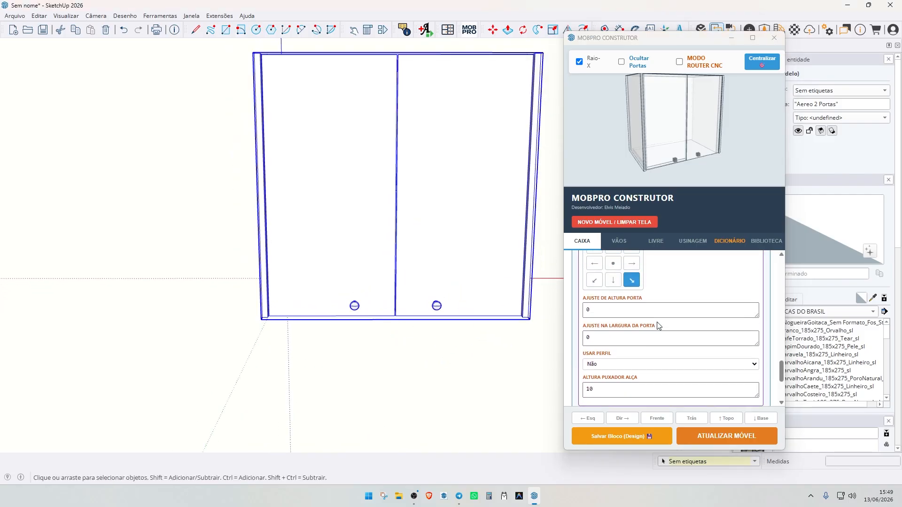
scroll(659, 326, up, 3)
click(588, 361)
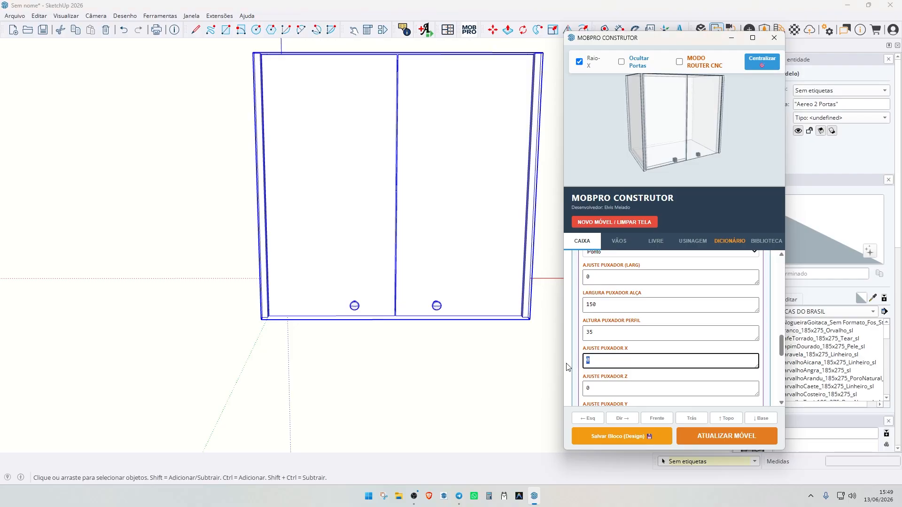
text(20)
key(Return)
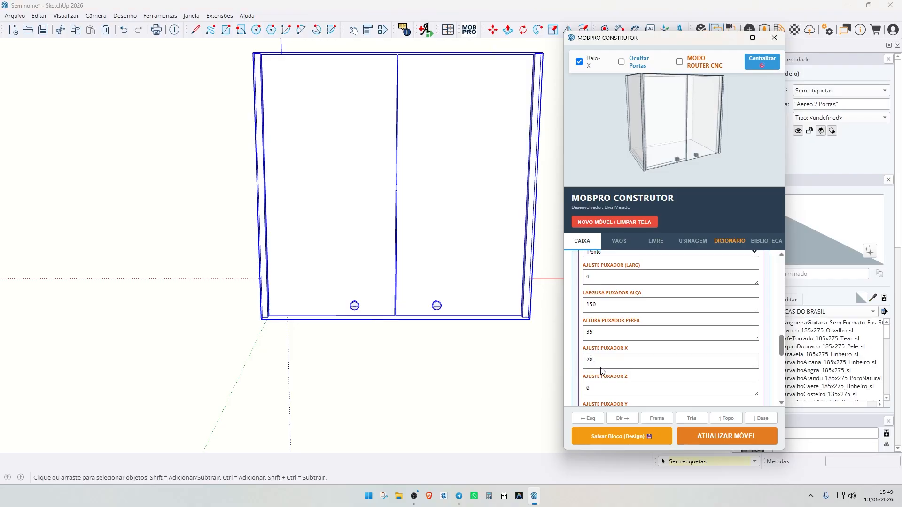
scroll(611, 357, down, 3)
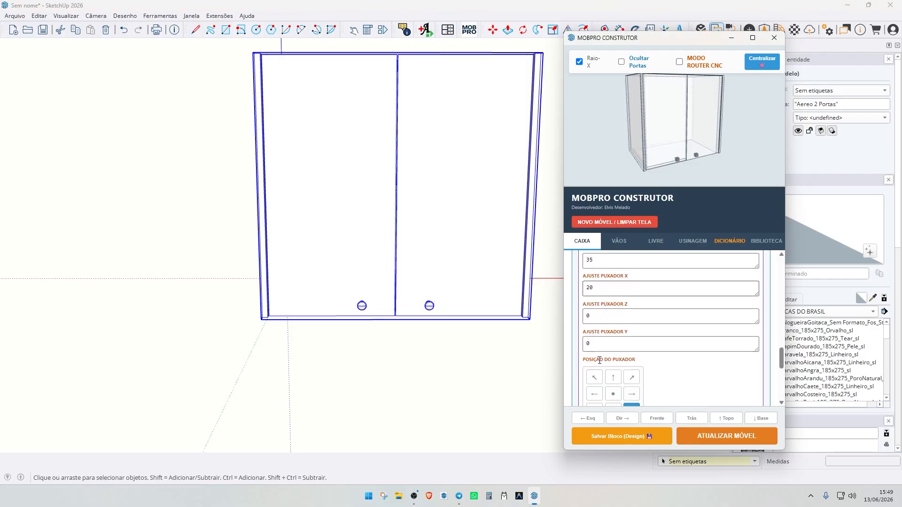
Look through the doors' remaining handle and size adjustment options and examine the knobs on the cabinet.
scroll(634, 341, up, 2)
scroll(634, 341, down, 3)
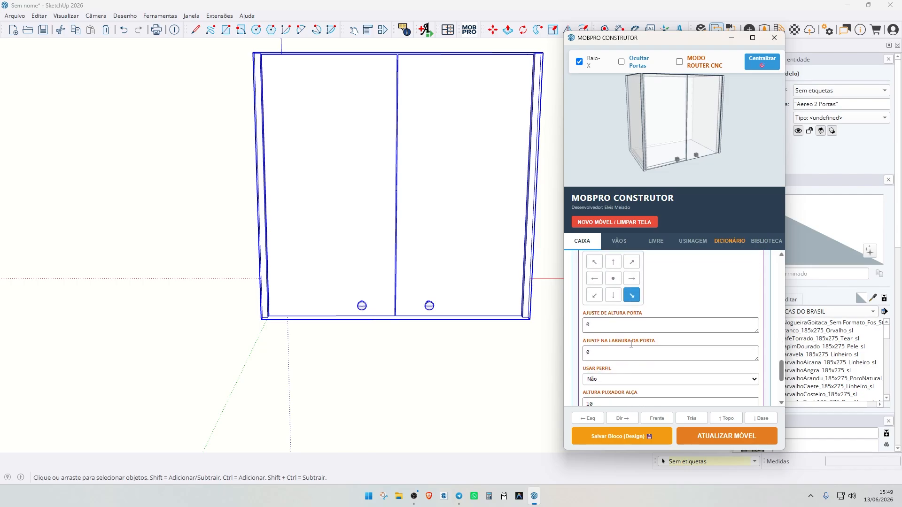
mouse_move(345, 233)
middle_down()
mouse_move(362, 261)
mouse_move(351, 249)
middle_up()
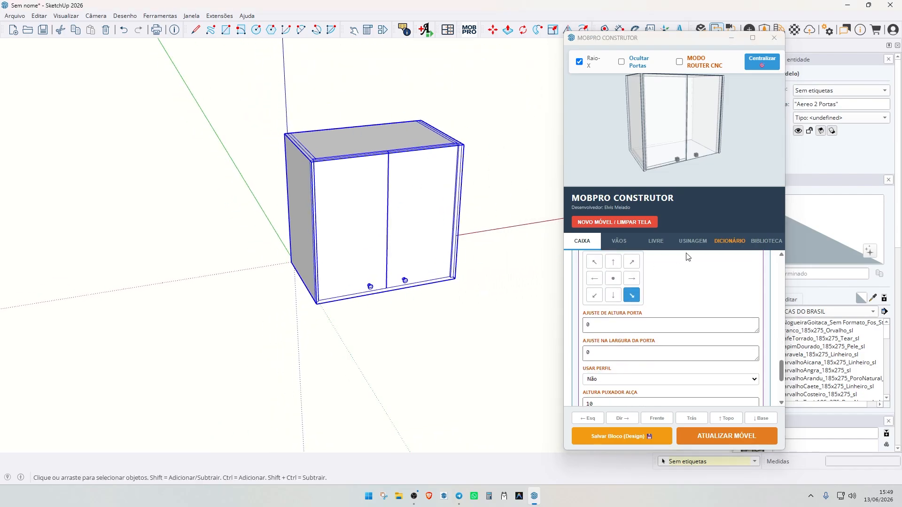
scroll(690, 305, down, 3)
scroll(653, 333, up, 8)
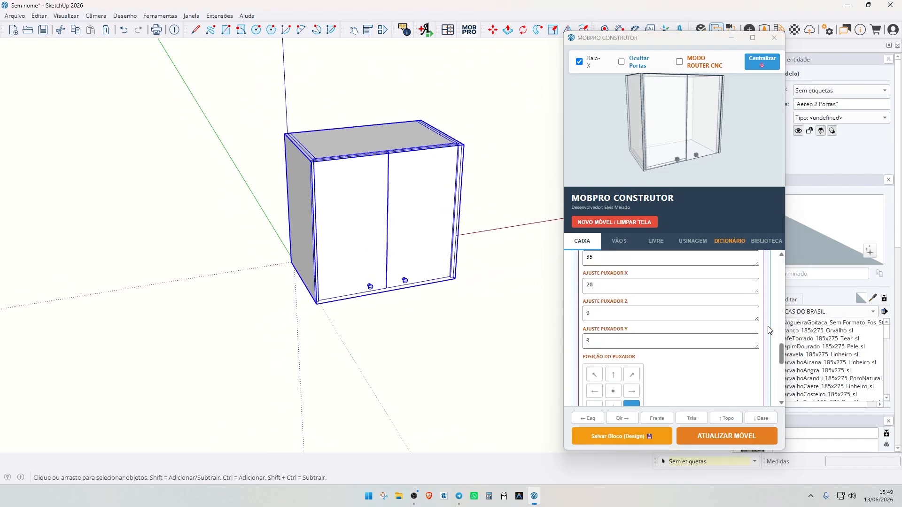
Collapse all of the door submodule options and examine the cabinet's remaining settings.
scroll(730, 329, down, 5)
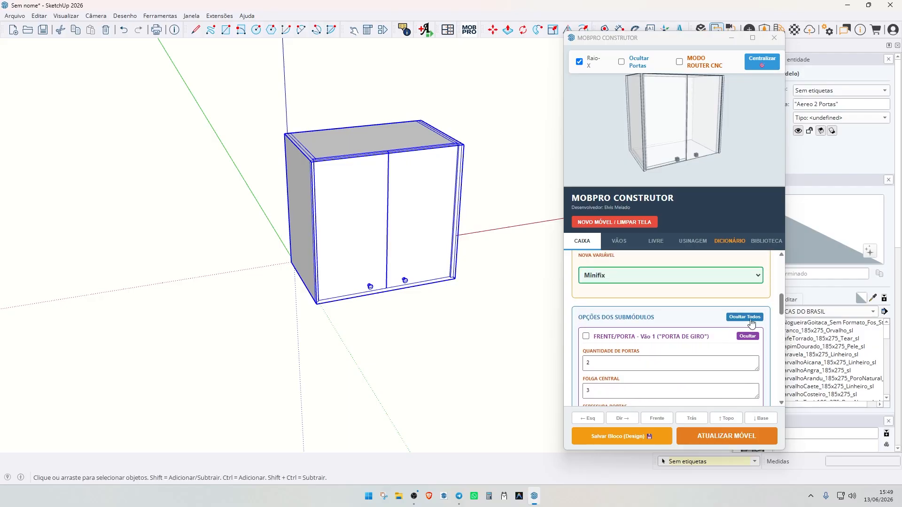
scroll(404, 237, down, 3)
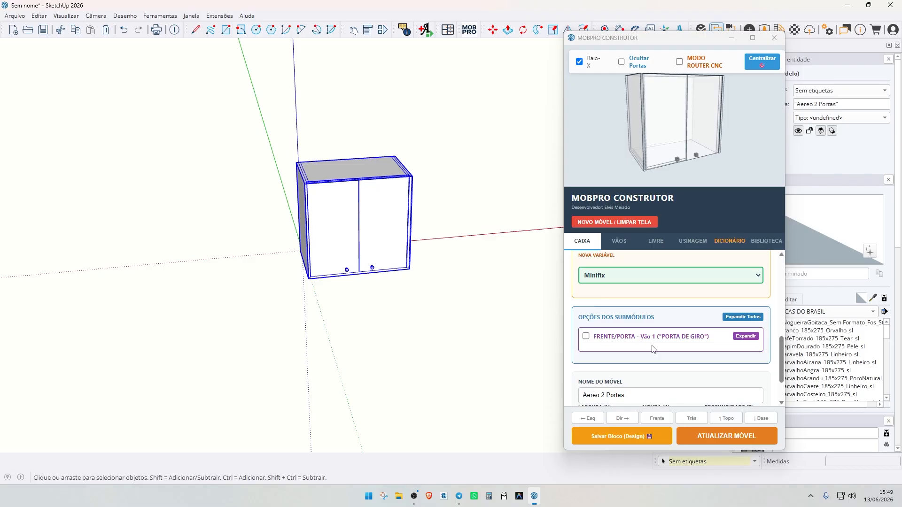
scroll(427, 254, down, 3)
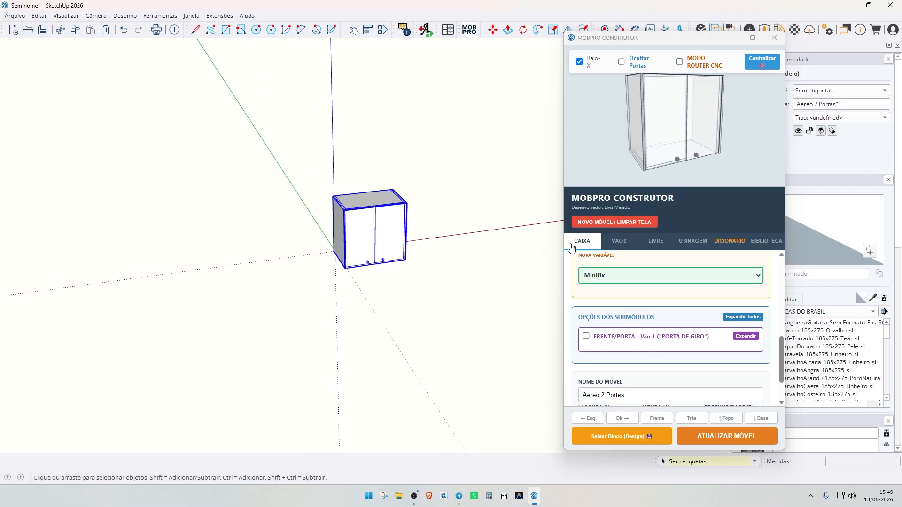
Clear the current cabinet and start a new module from the Caixa Reta base rule.
click(631, 225)
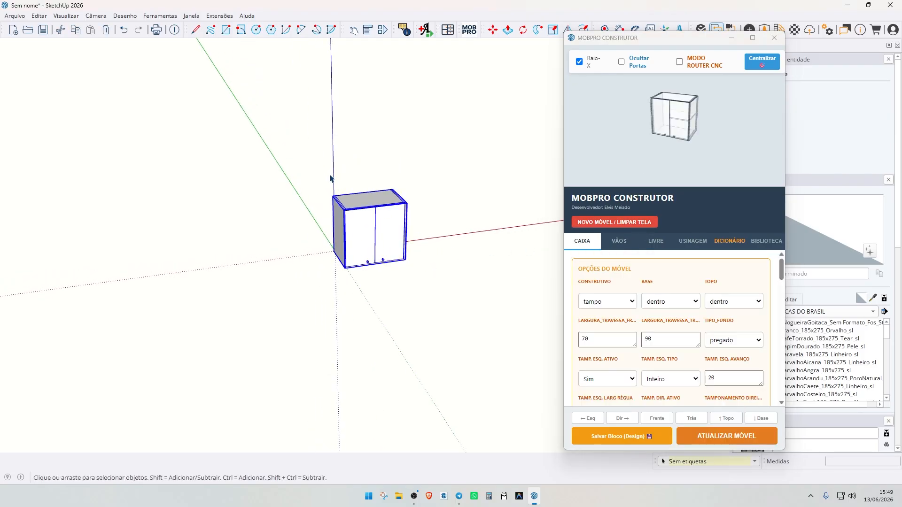
click(658, 242)
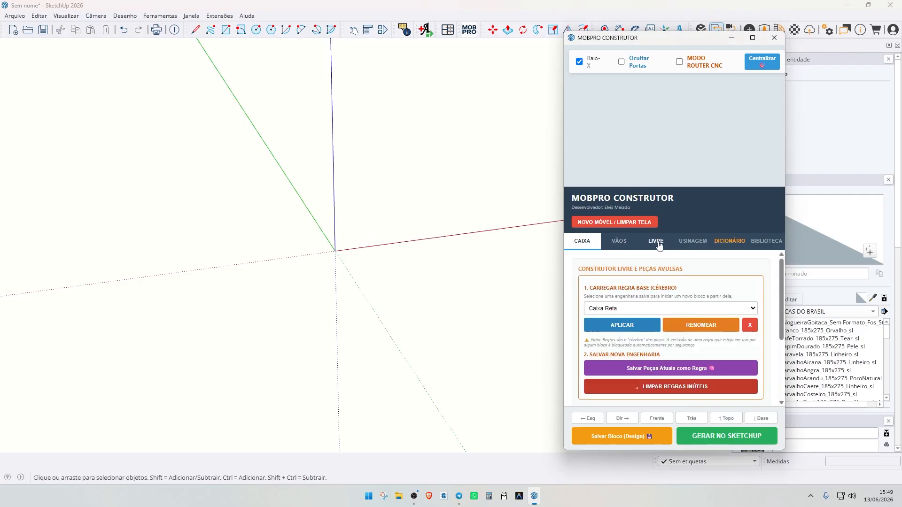
click(622, 325)
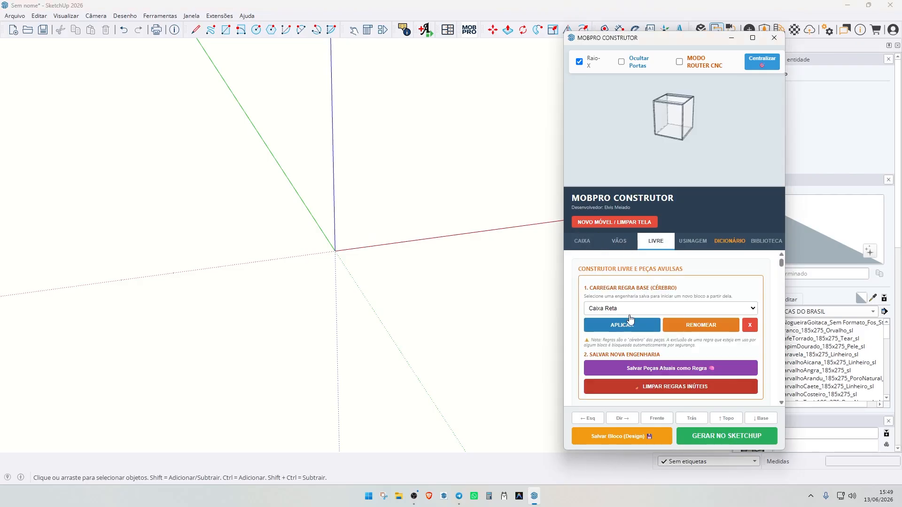
Split the box's opening into three bays by inserting 2 vertical dividers.
click(618, 244)
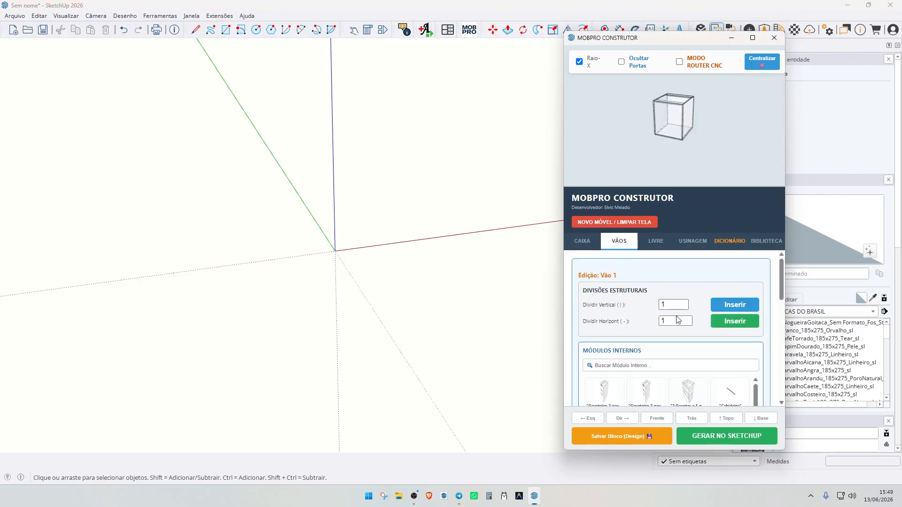
click(664, 304)
click(741, 306)
Set the Caixa Reta module's width (Largura) to 1500.
click(582, 243)
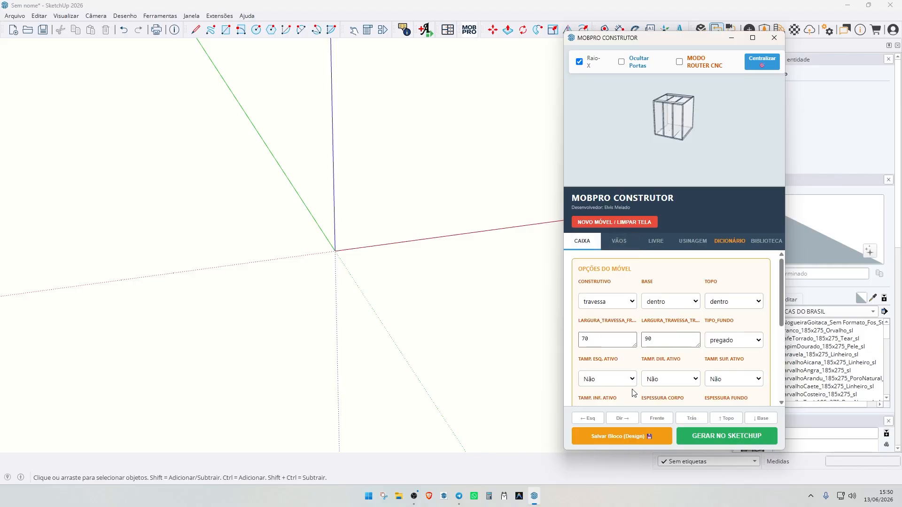
scroll(651, 362, down, 5)
click(606, 369)
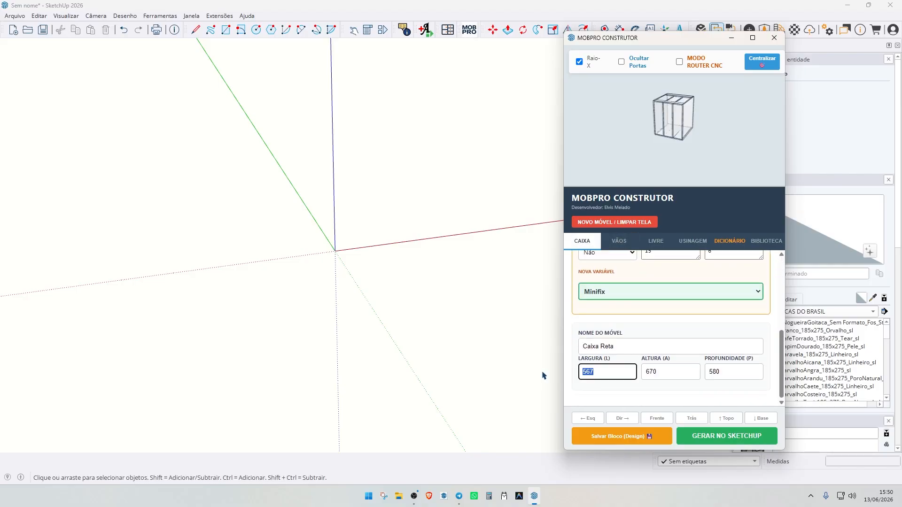
text(1500)
key(Return)
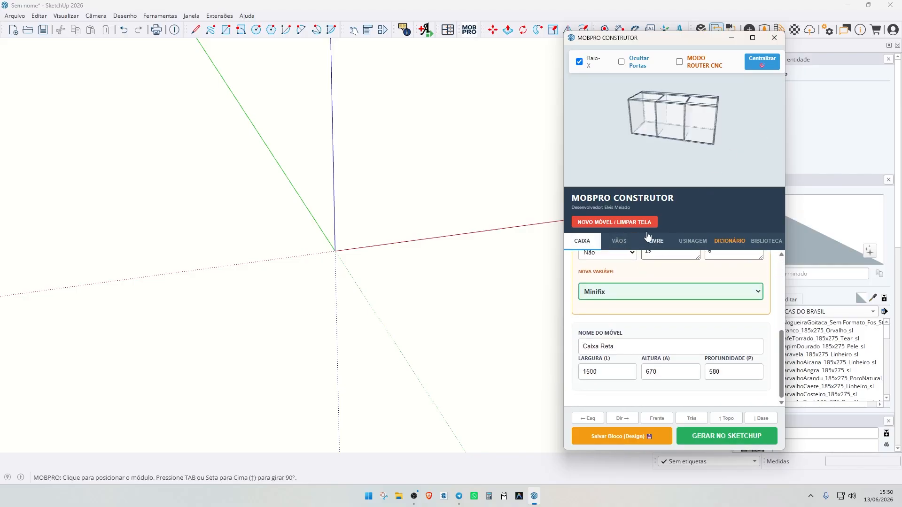
Set the category (Categoria) of both vertical dividers to Caixas.
click(618, 240)
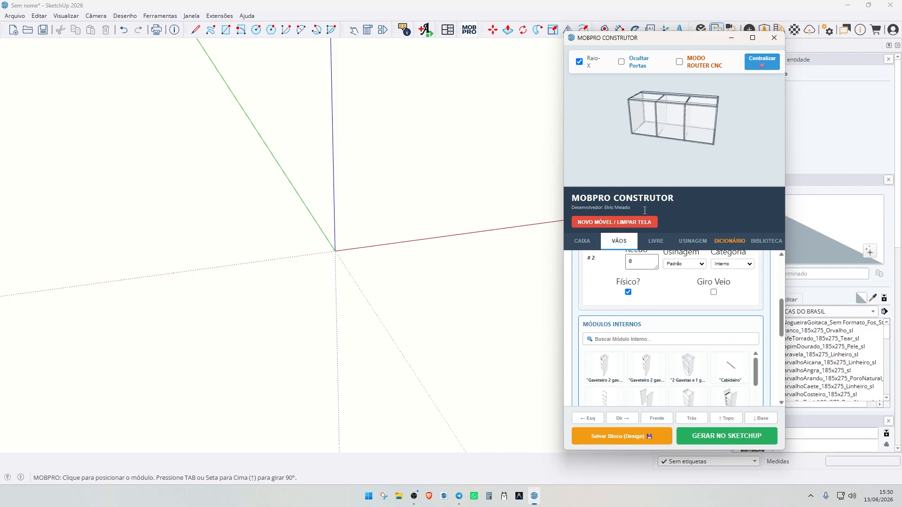
scroll(661, 305, up, 5)
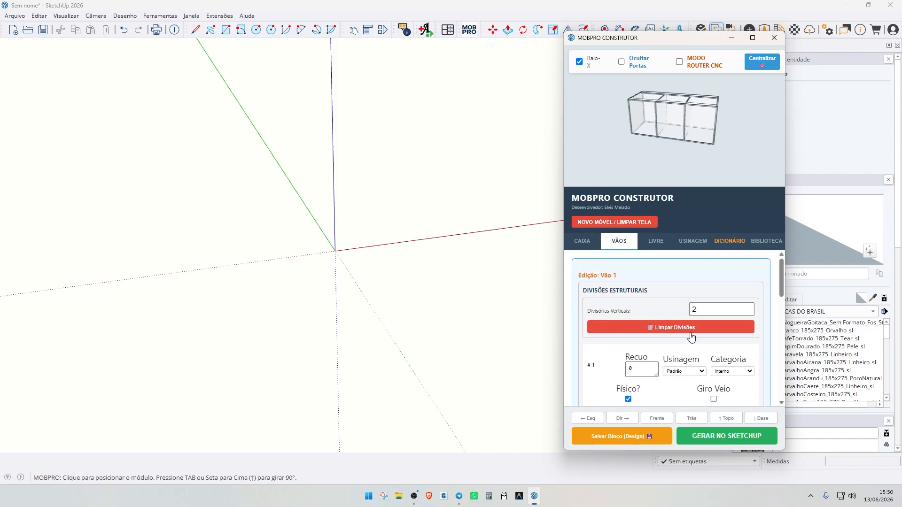
scroll(690, 335, down, 1)
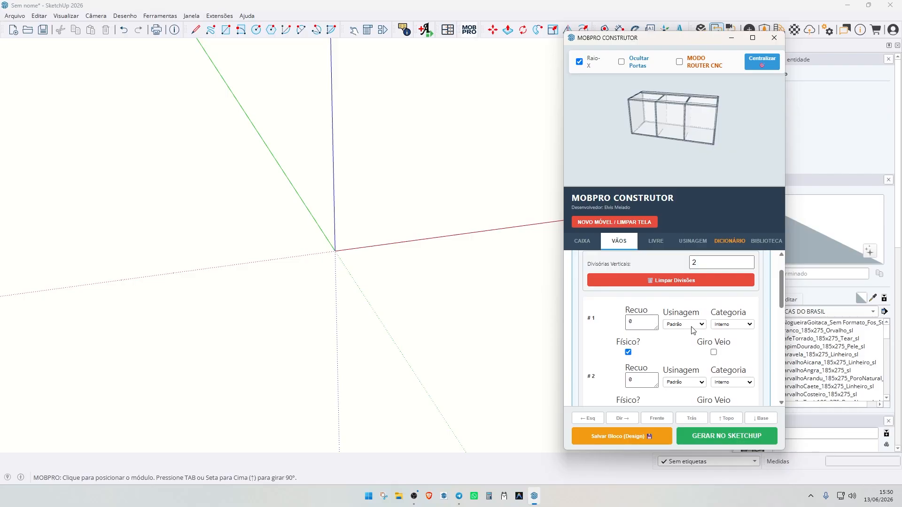
click(732, 325)
click(726, 347)
click(736, 382)
click(725, 405)
Look through the machining (Usinagem) choices for the first divider and the list of internal modules.
click(693, 328)
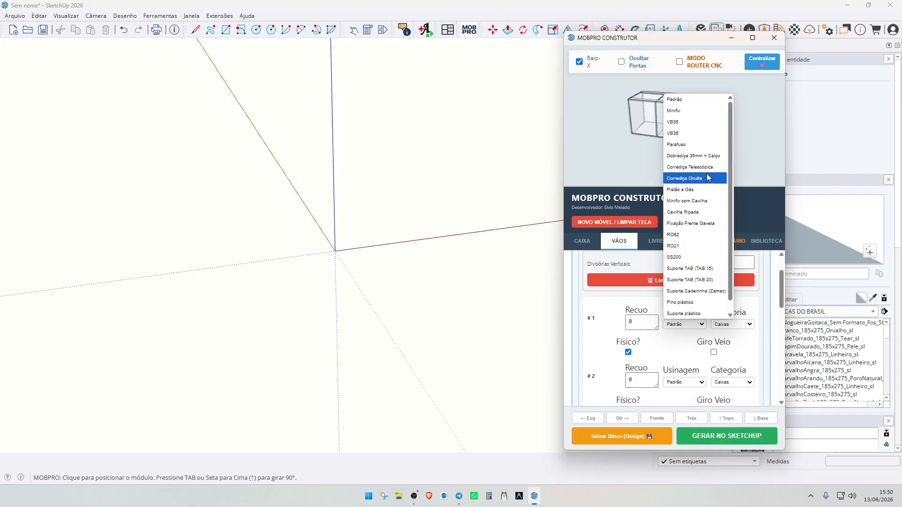
click(683, 353)
scroll(667, 343, down, 2)
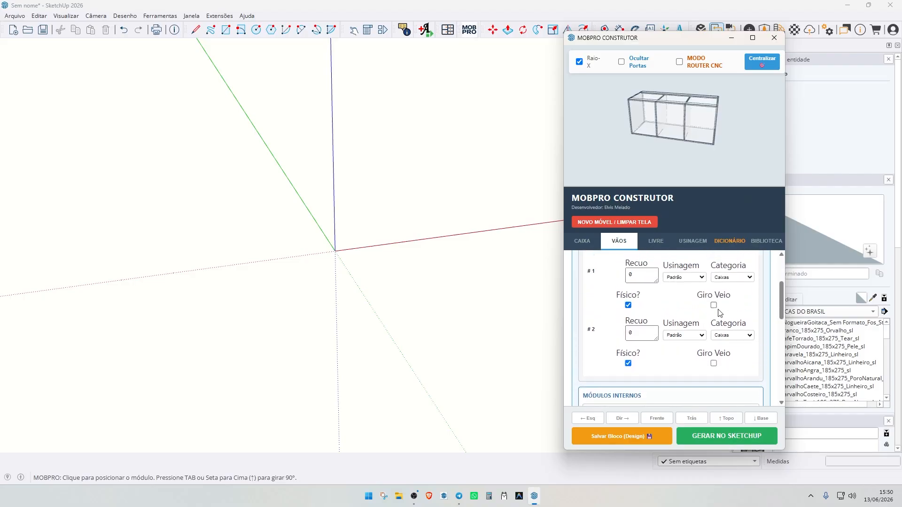
scroll(664, 337, down, 4)
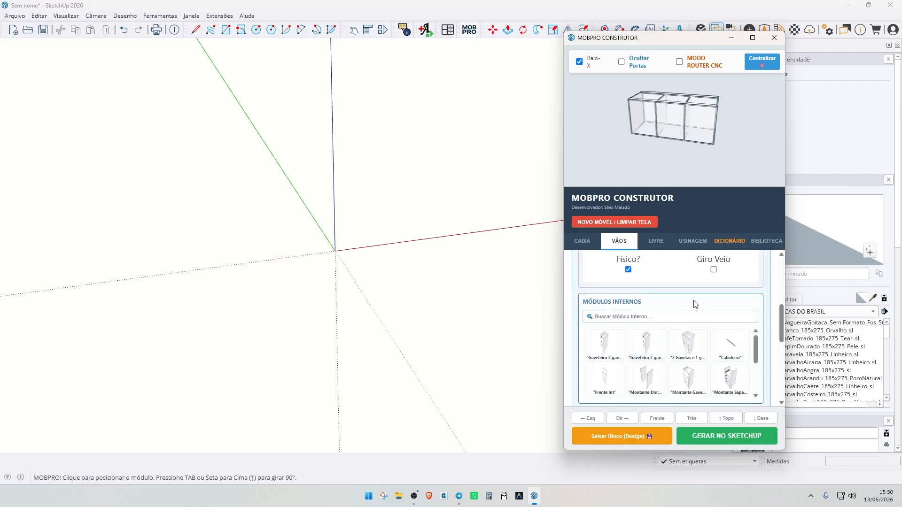
Widen the MOBPRO Construtor window and insert 1 horizontal shelf in the cabinet's left bay.
scroll(667, 347, down, 5)
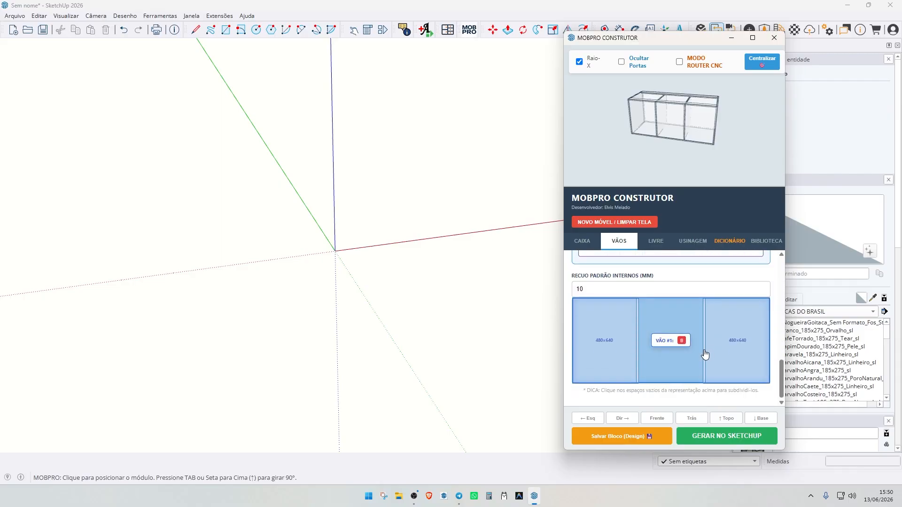
click(611, 361)
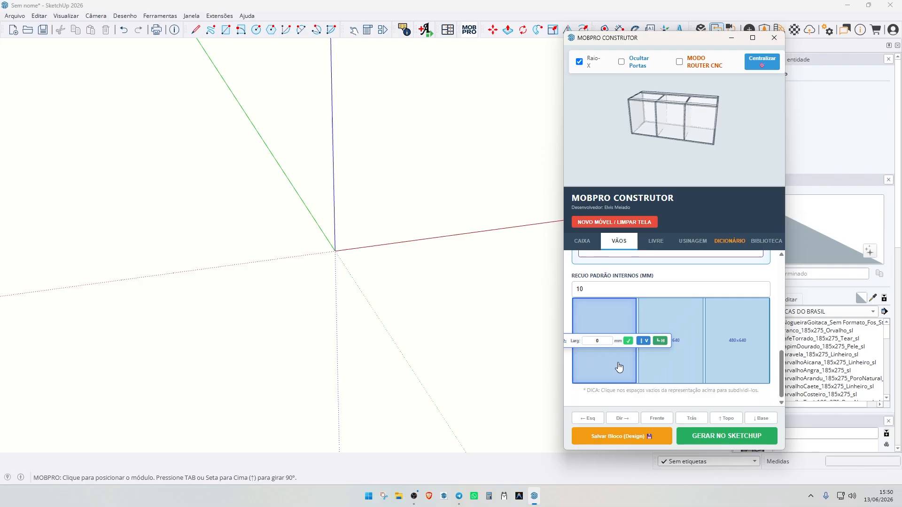
scroll(707, 324, up, 4)
scroll(657, 319, down, 4)
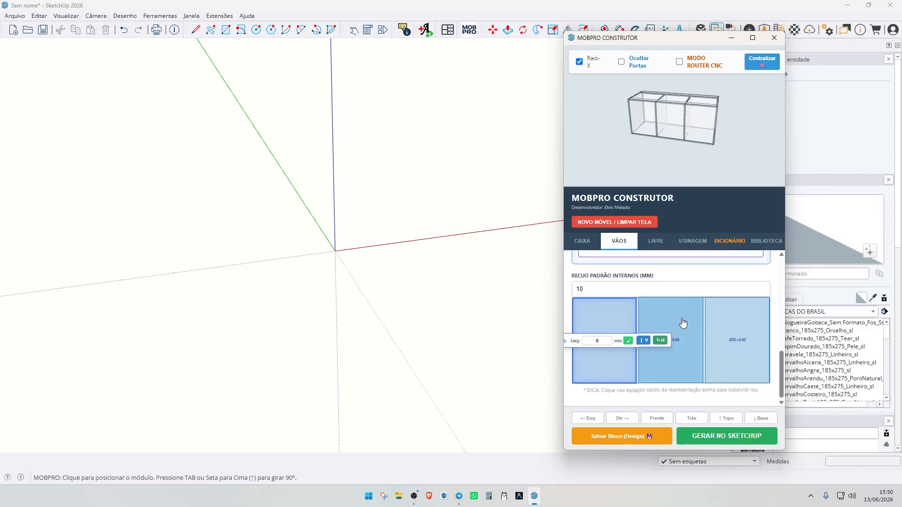
drag(563, 319, 416, 319)
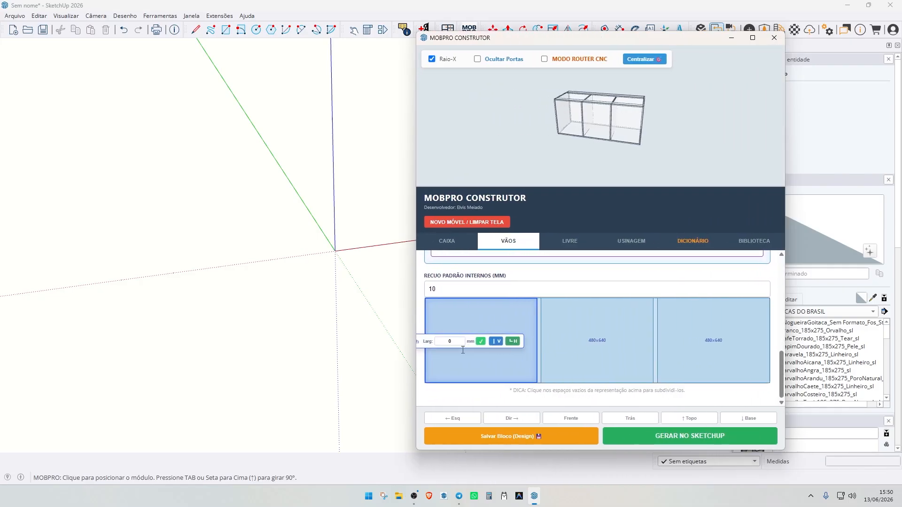
click(514, 342)
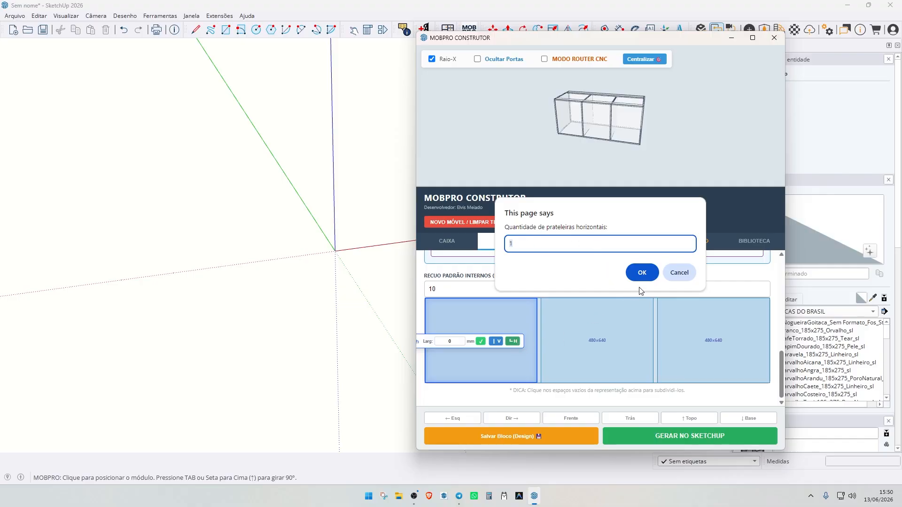
click(642, 274)
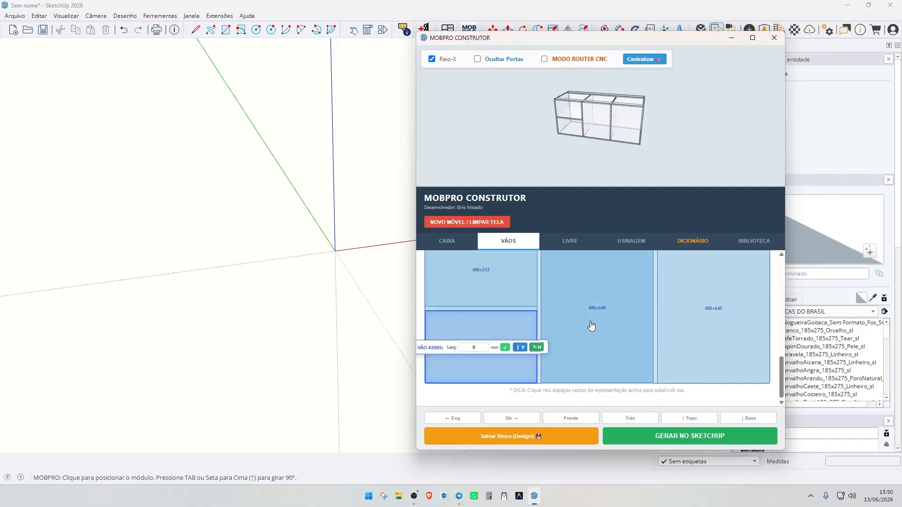
Insert 1 horizontal shelf in the cabinet's right bay.
click(698, 325)
click(769, 309)
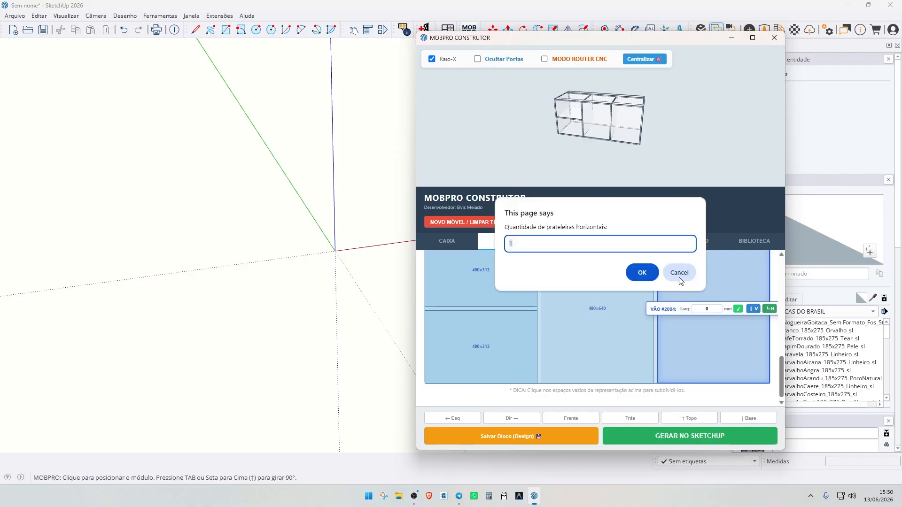
click(641, 273)
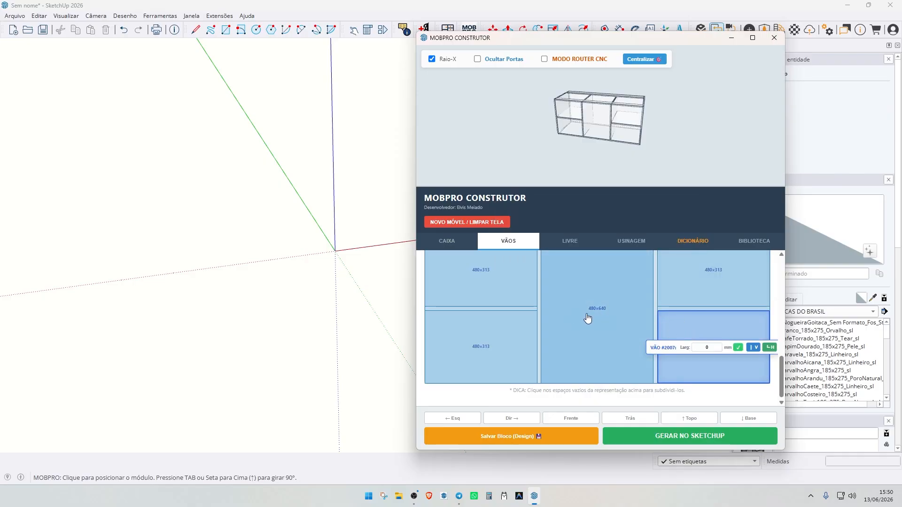
Set the cabinet's middle bay width to 300 mm.
scroll(596, 319, up, 3)
scroll(582, 291, down, 3)
scroll(566, 302, up, 3)
scroll(561, 302, down, 3)
click(607, 303)
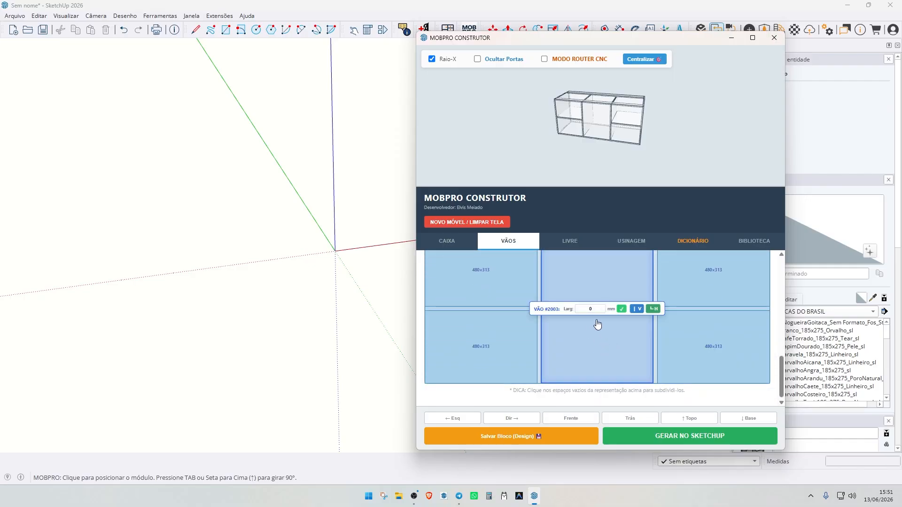
click(575, 308)
key(Return)
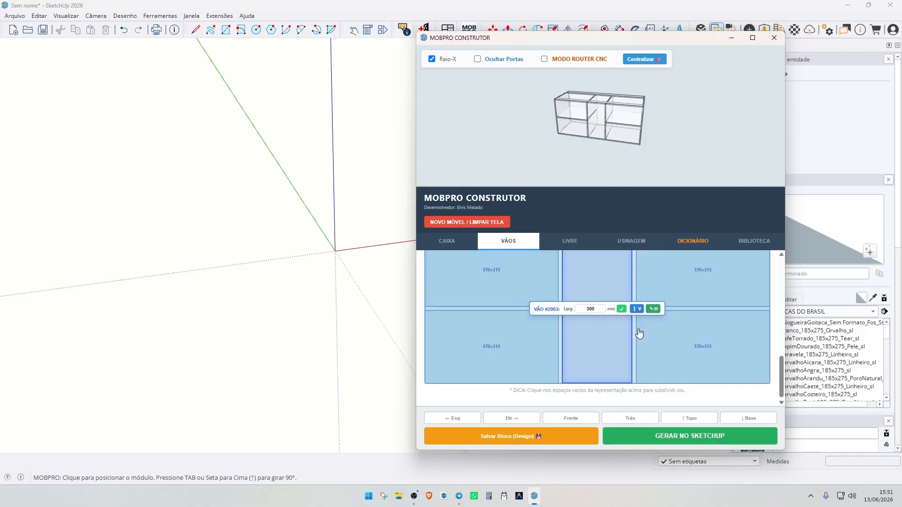
Change the cabinet's middle bay width to 400 mm.
click(702, 360)
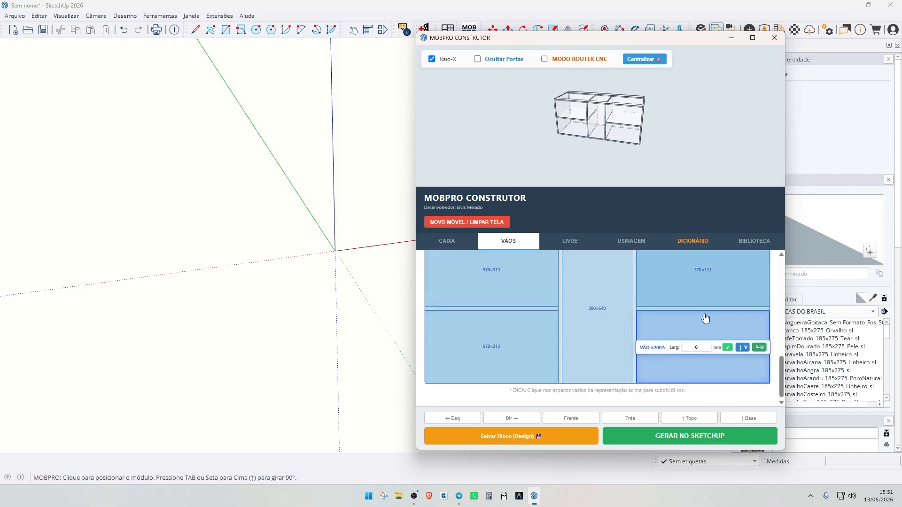
scroll(592, 323, up, 3)
scroll(593, 326, down, 3)
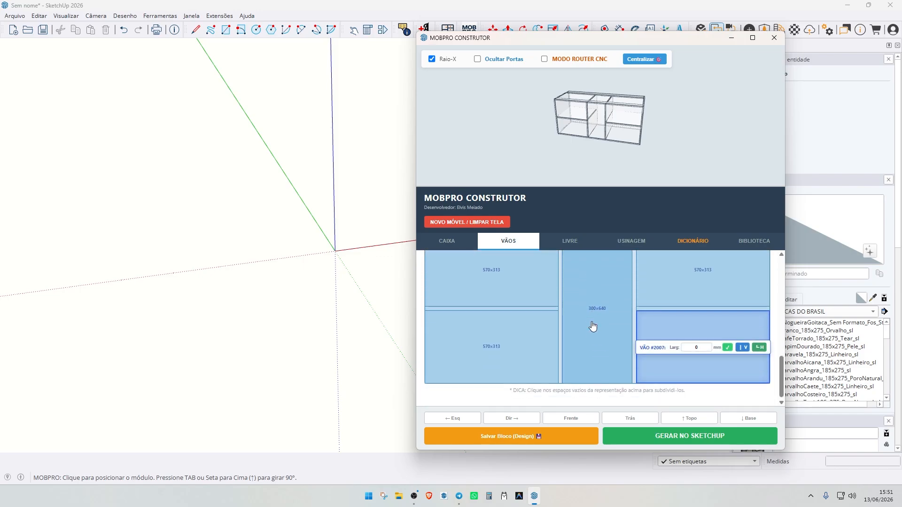
scroll(594, 329, up, 2)
click(597, 347)
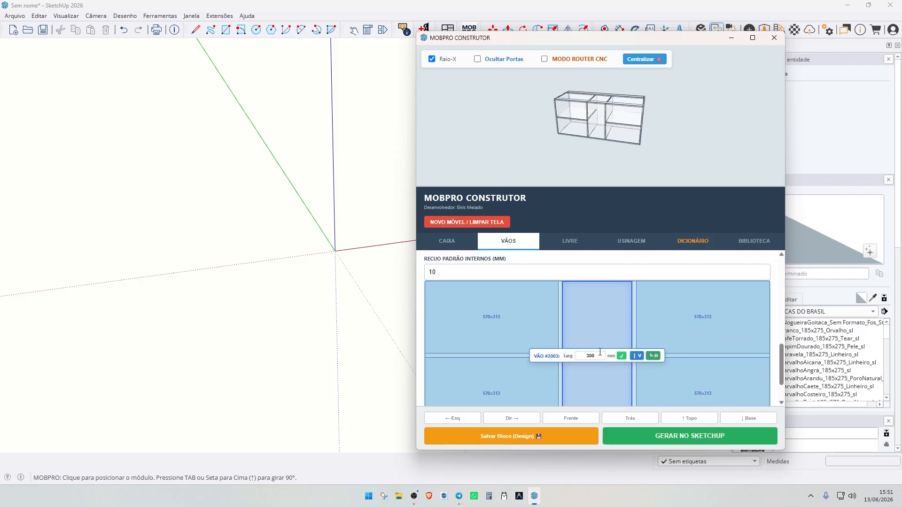
drag(600, 351, 552, 356)
text(400)
key(Return)
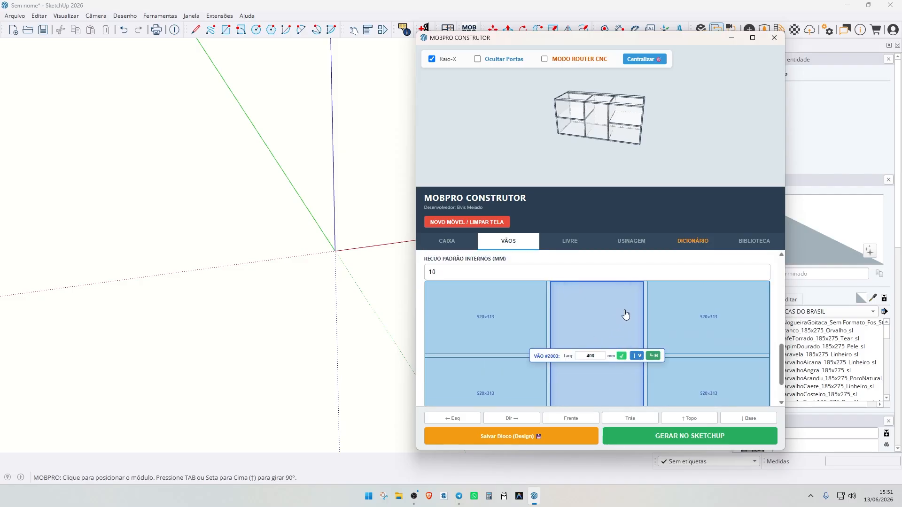
Select the cabinet's lower right bay and examine its division settings, shelf options and available internal modules.
scroll(626, 314, down, 1)
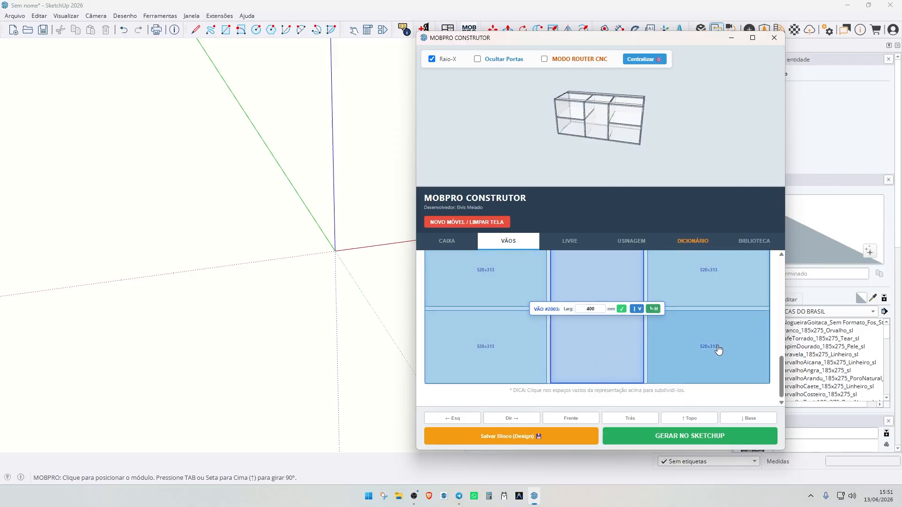
click(728, 330)
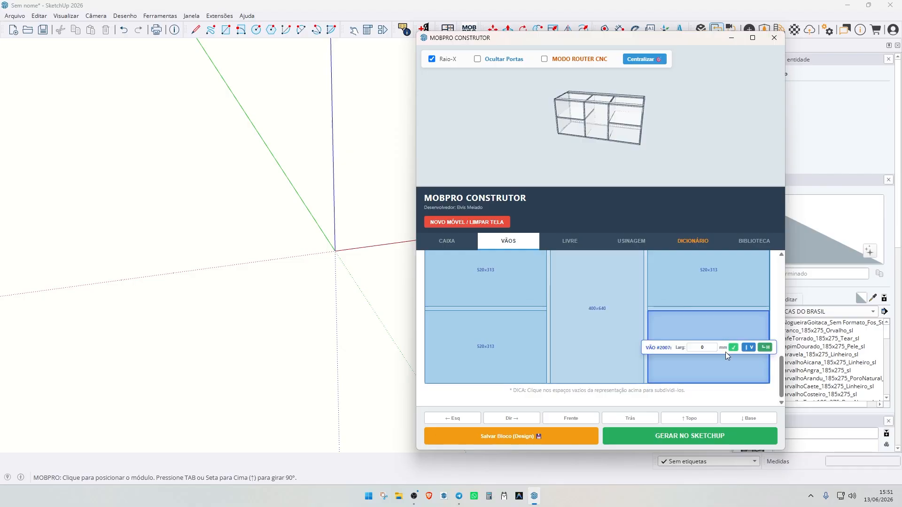
scroll(672, 350, up, 1)
scroll(704, 312, up, 2)
scroll(703, 313, up, 5)
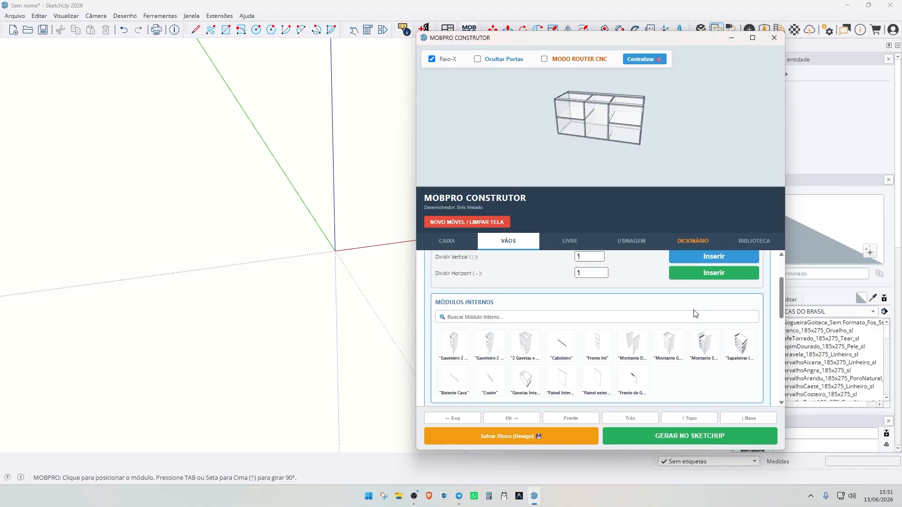
scroll(644, 331, down, 3)
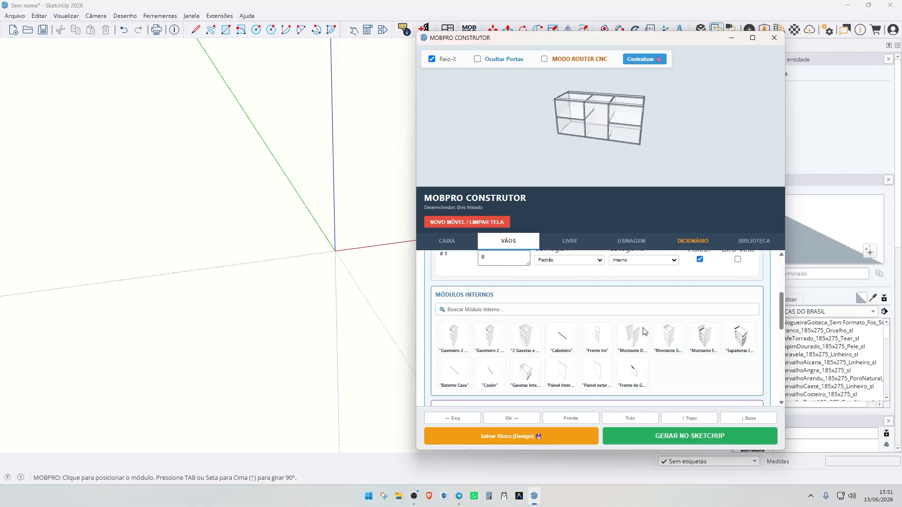
scroll(446, 309, up, 1)
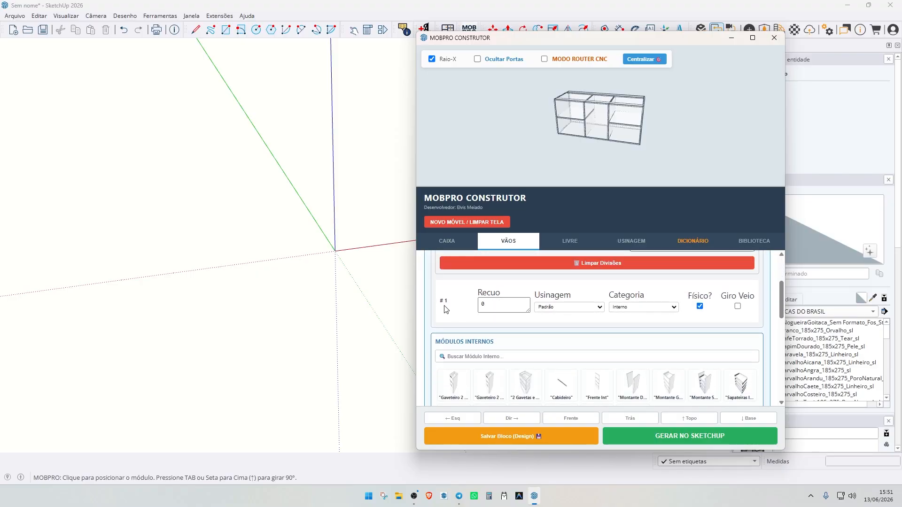
Select the cabinet's whole right bay and fit it with the "Porta de Giro" front closure.
click(481, 305)
key(Return)
scroll(666, 302, down, 10)
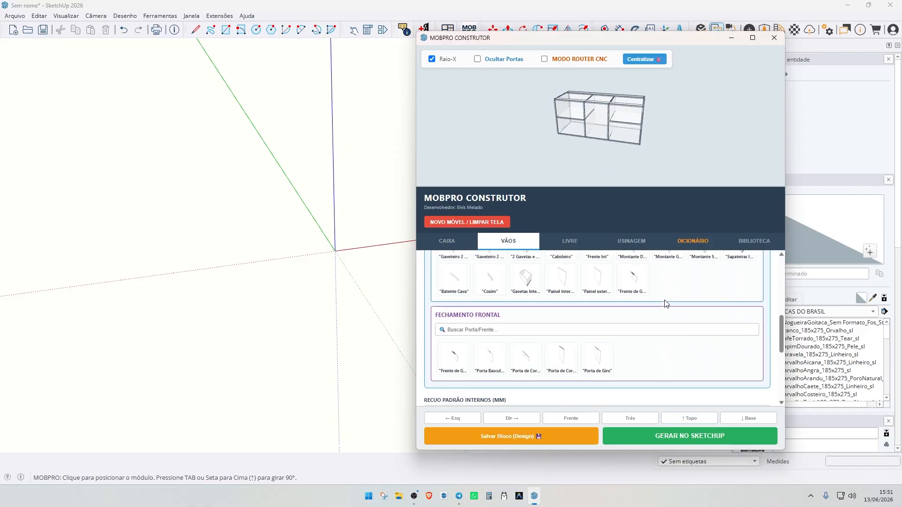
mouse_move(666, 301)
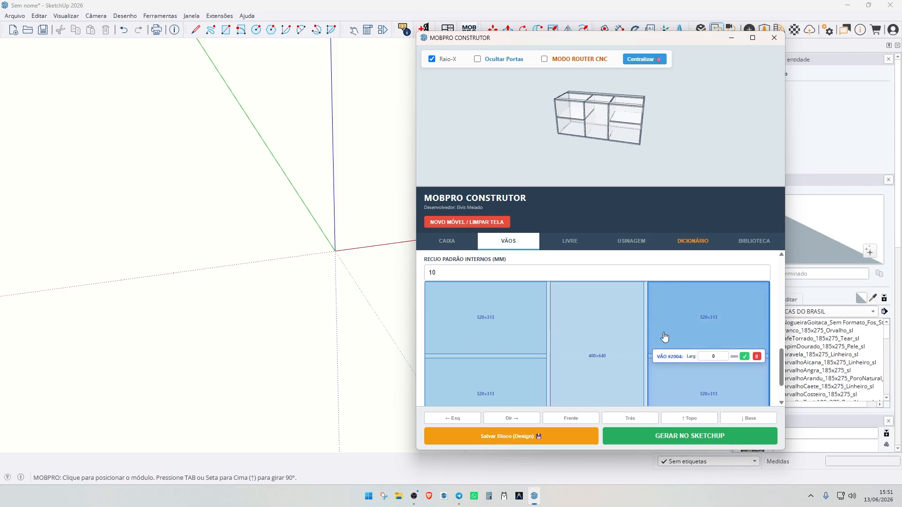
click(695, 299)
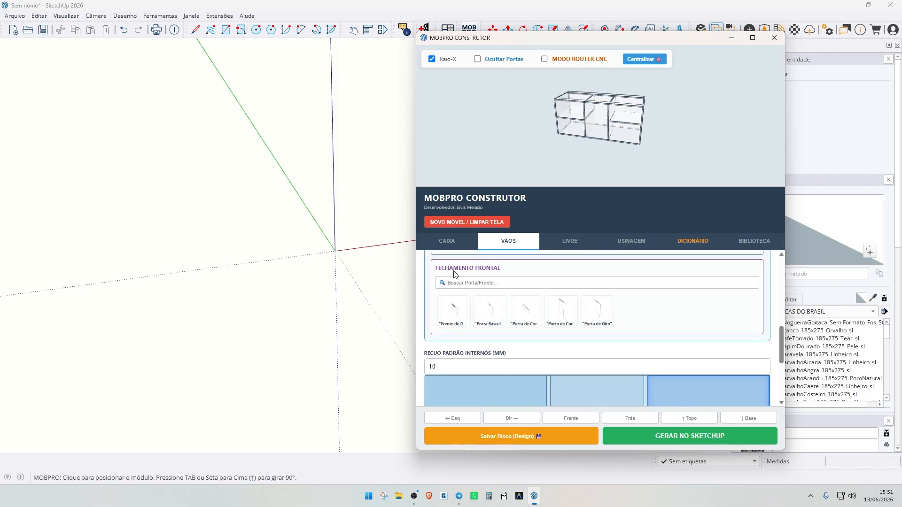
click(594, 310)
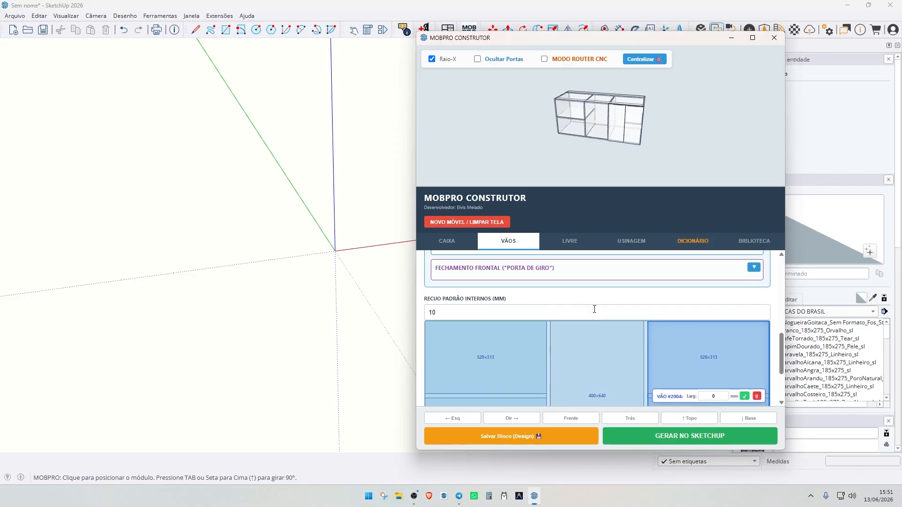
Select the cabinet's middle bay and insert the "Gavetas Internas" internal module.
scroll(663, 296, down, 2)
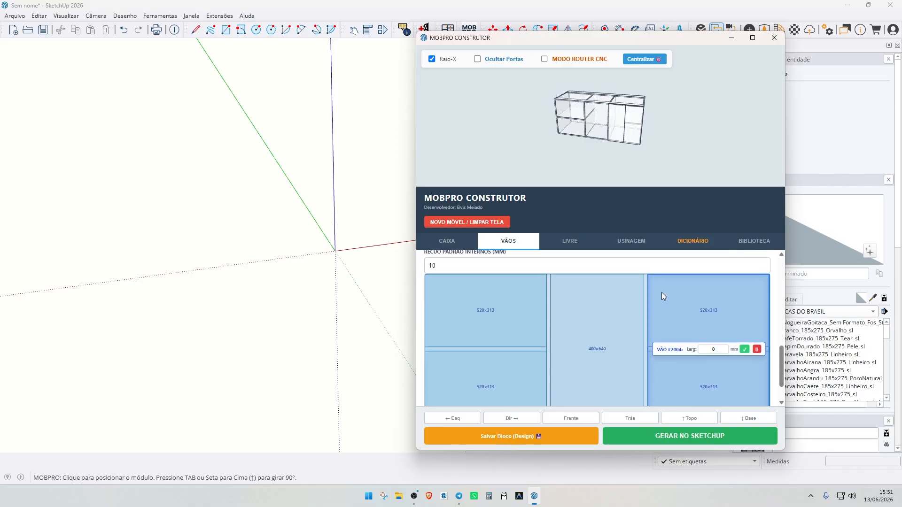
click(599, 311)
scroll(599, 311, up, 5)
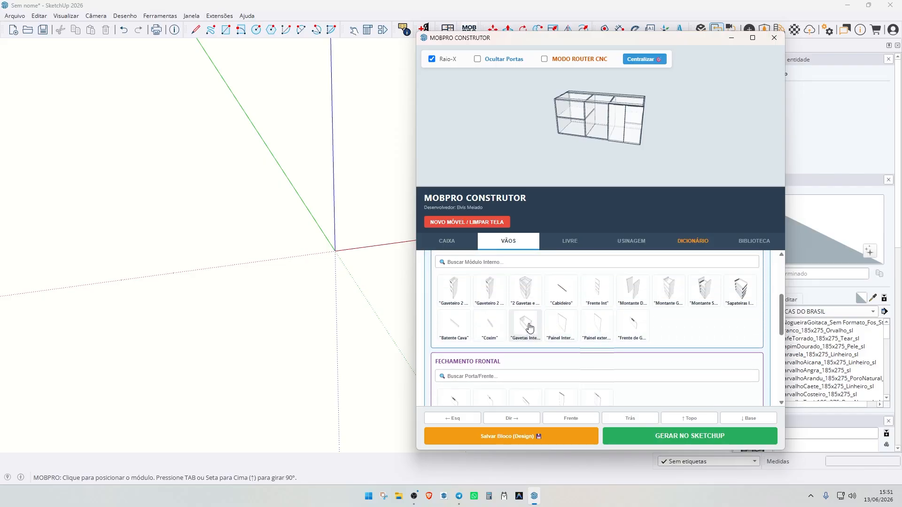
scroll(529, 327, down, 2)
scroll(529, 327, up, 2)
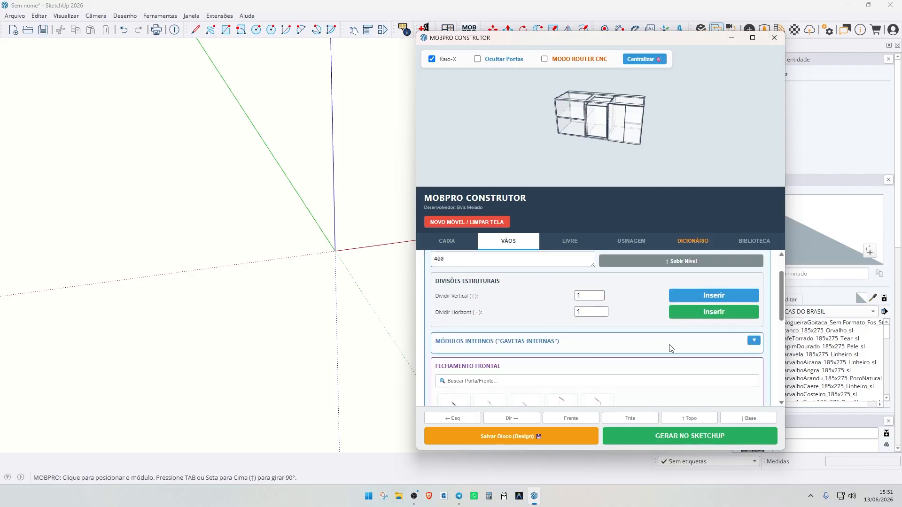
Set the quantity of internal drawers in the middle bay to 4.
click(754, 340)
scroll(466, 355, down, 4)
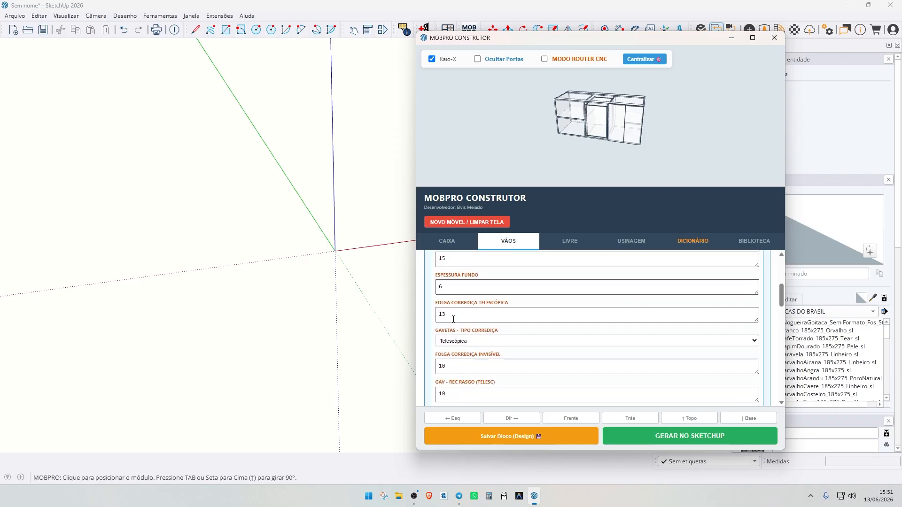
scroll(466, 354, down, 2)
double_click(440, 338)
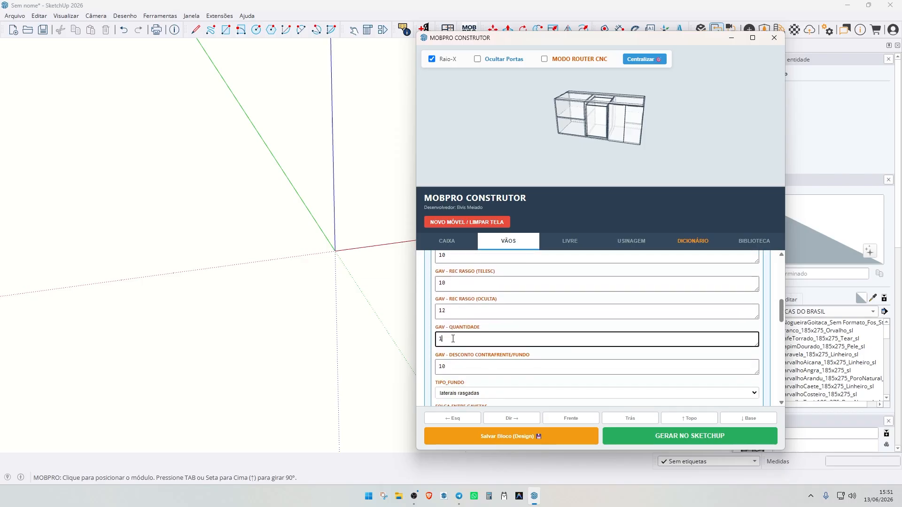
text(4)
click(422, 345)
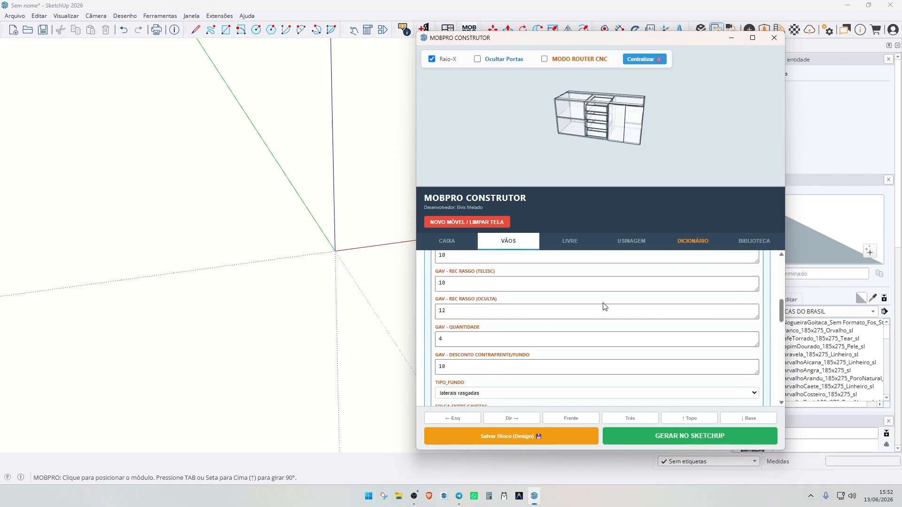
Fit the middle bay with the "Frente de Gaveta" front closure and set its front quantity to 4.
scroll(593, 308, down, 2)
scroll(593, 307, down, 5)
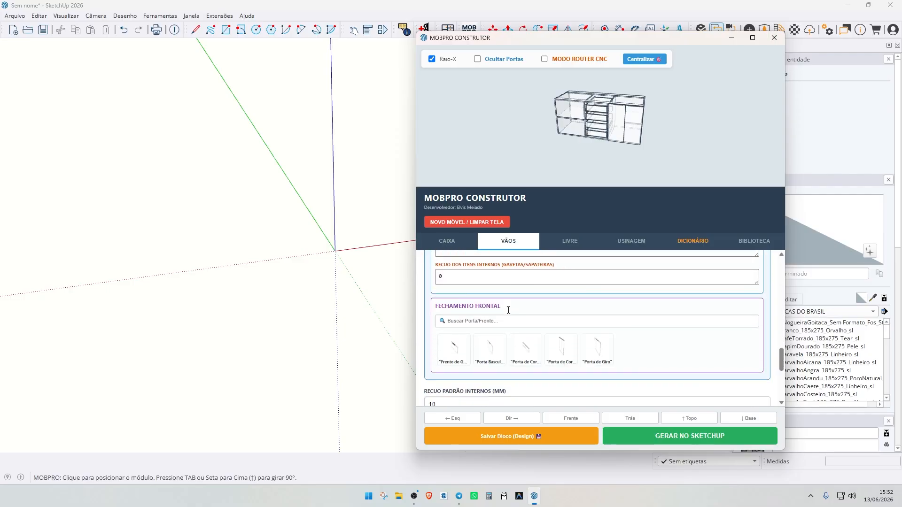
click(453, 348)
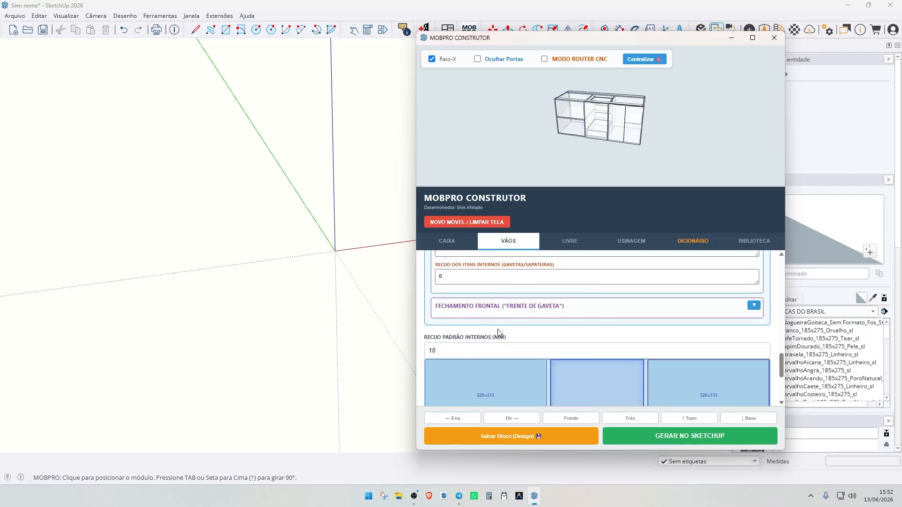
click(753, 306)
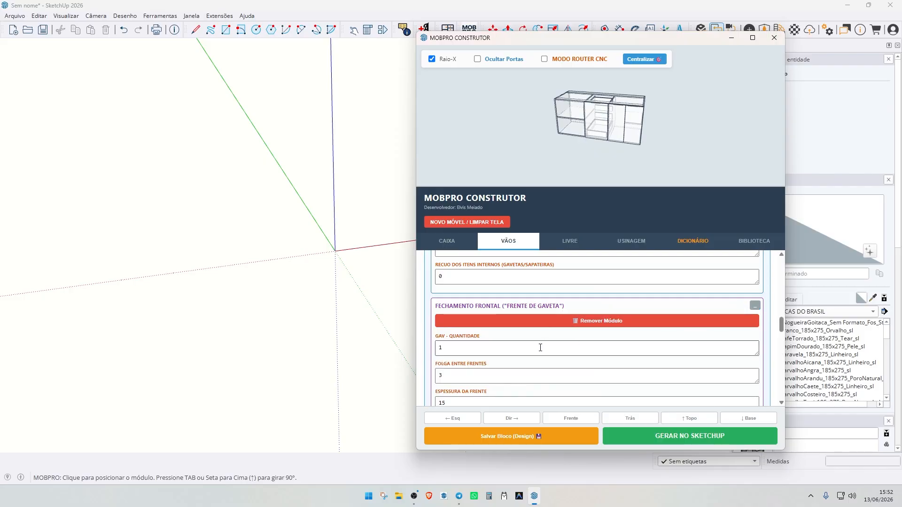
scroll(539, 347, down, 1)
double_click(443, 301)
double_click(442, 305)
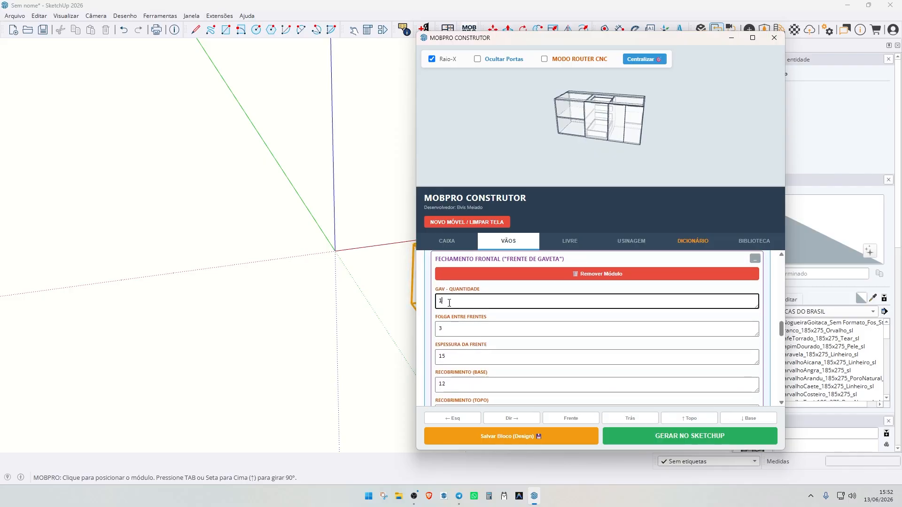
click(424, 301)
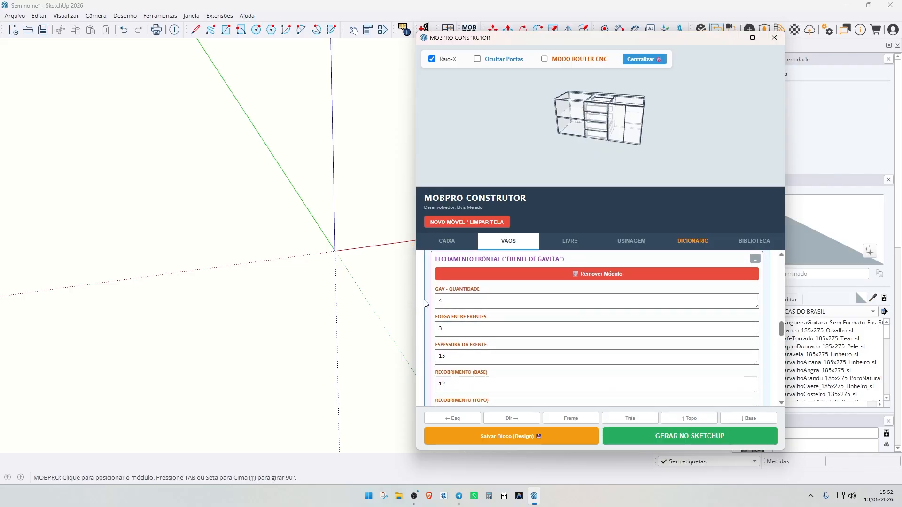
Set both Recobrimento (Dir) and Recobrimento (Esq) of the middle bay's drawer fronts to 12.
scroll(554, 329, down, 1)
scroll(554, 329, down, 1)
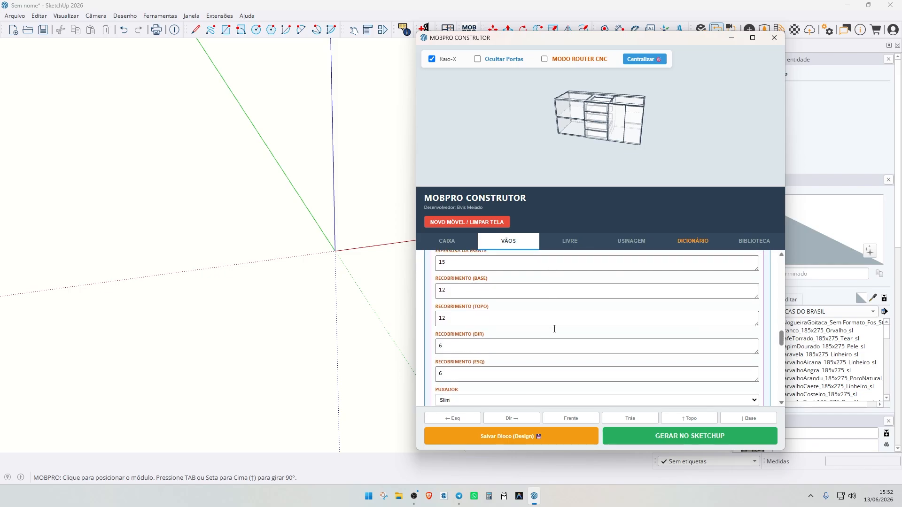
double_click(440, 346)
text(12)
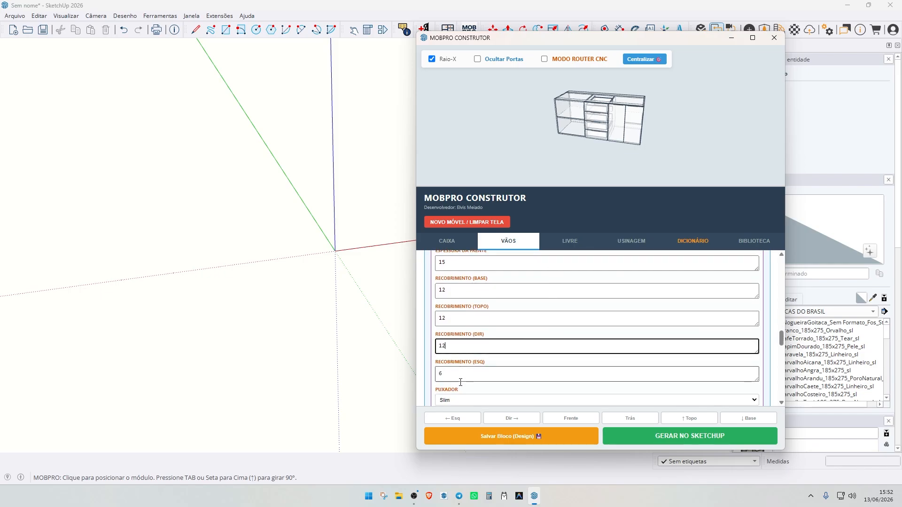
double_click(460, 374)
text(12)
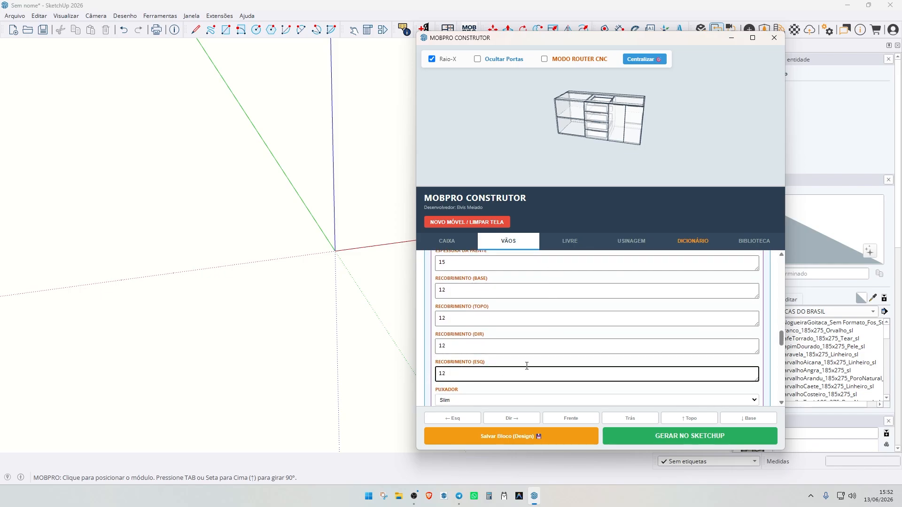
click(527, 366)
Select the cabinet's lower left bay and insert the "Gavetas Internas" internal module.
scroll(660, 258, down, 8)
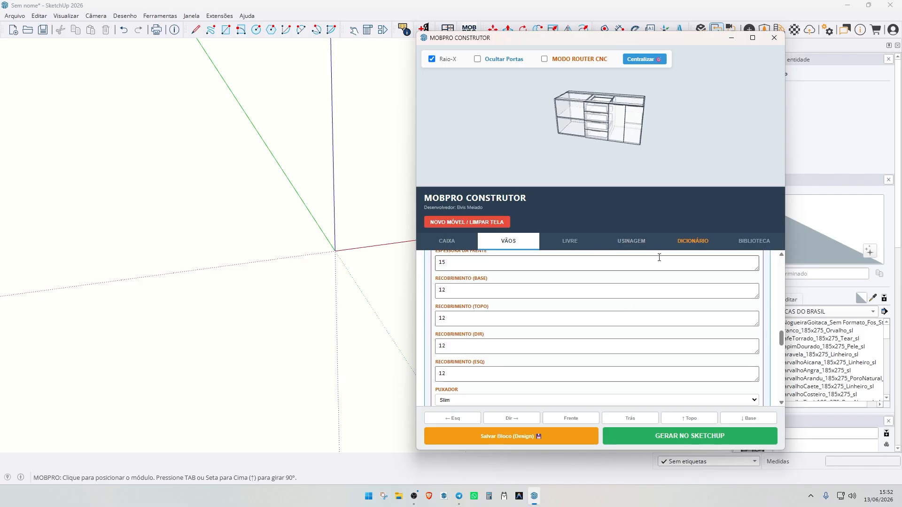
scroll(656, 298, down, 2)
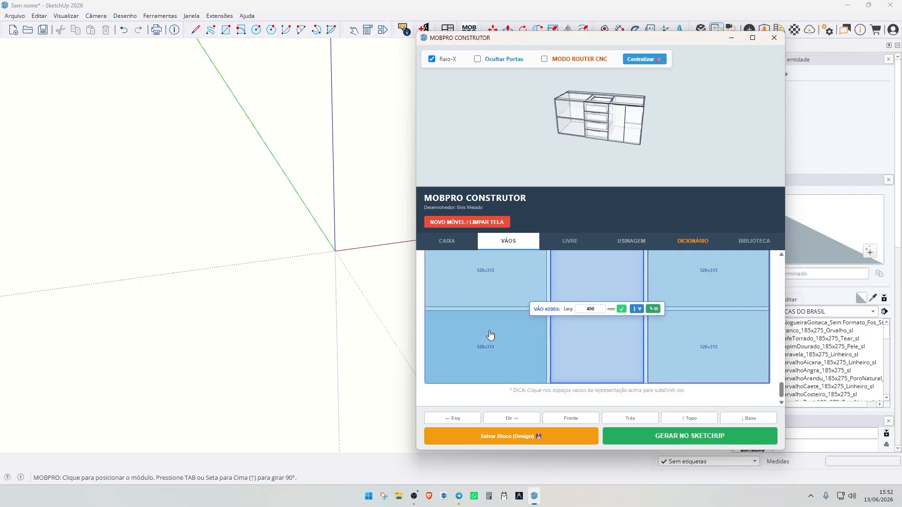
click(489, 339)
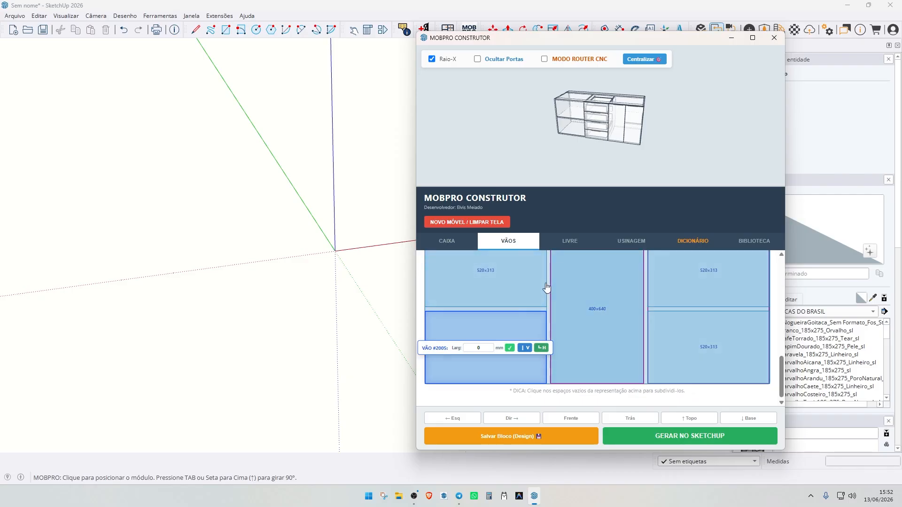
scroll(528, 317, up, 5)
scroll(522, 321, down, 2)
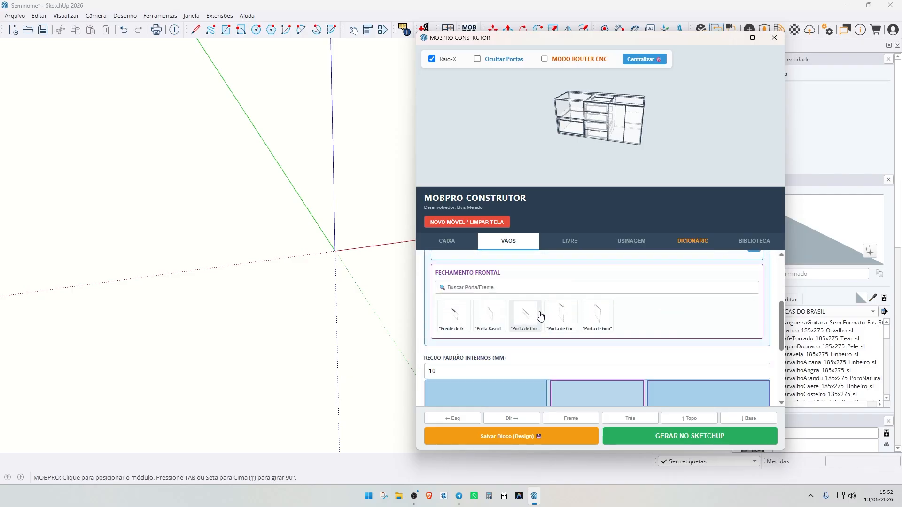
Fit the lower left bay with the "Frente de Gaveta" front closure.
scroll(531, 359, down, 3)
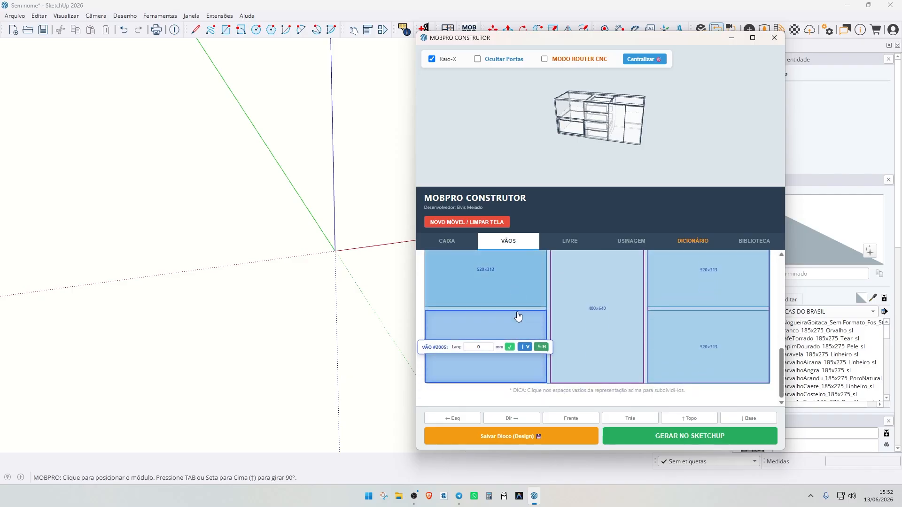
scroll(514, 277, up, 3)
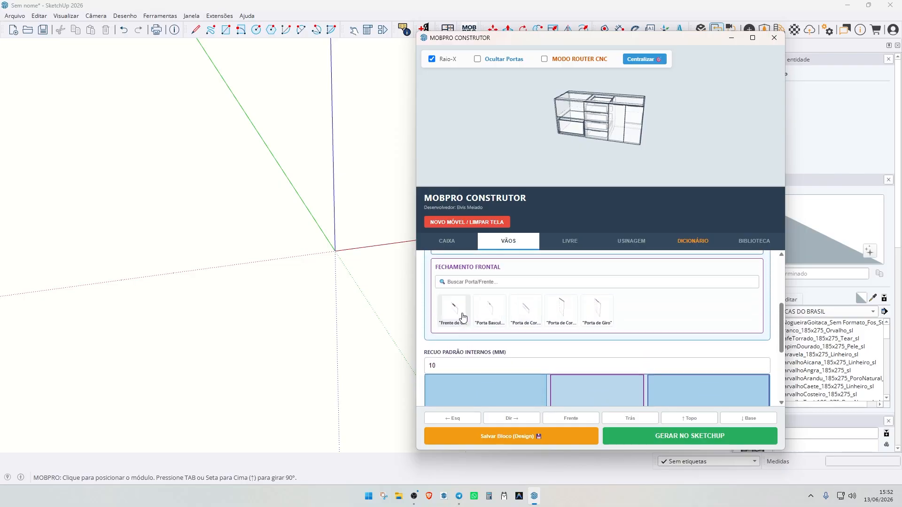
click(468, 308)
scroll(529, 368, down, 2)
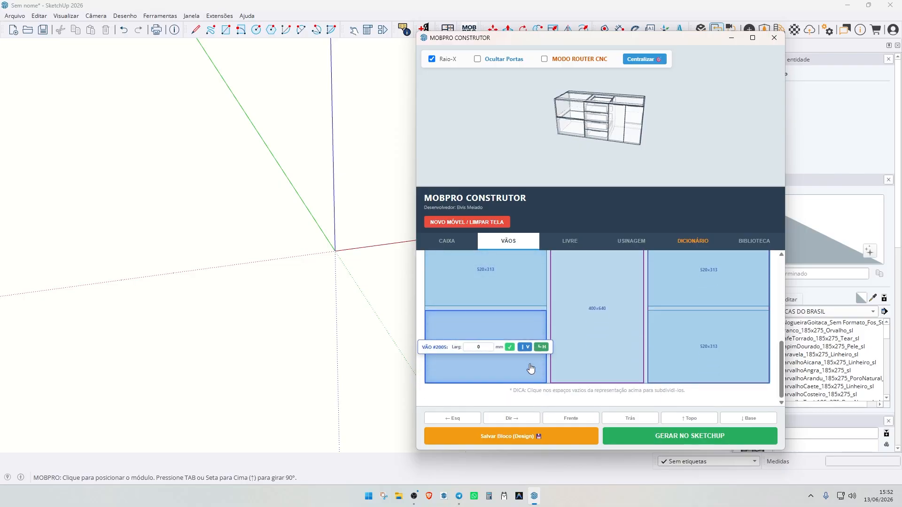
Set Recobrimento (Dir) and Recobrimento (Esq) of the lower left bay's drawer front to 12.
scroll(536, 360, up, 3)
click(754, 321)
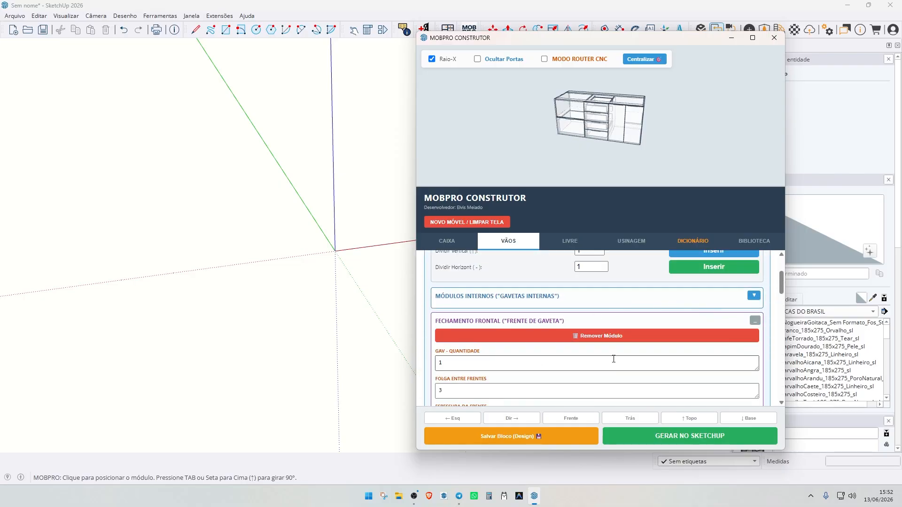
scroll(610, 357, down, 5)
click(480, 352)
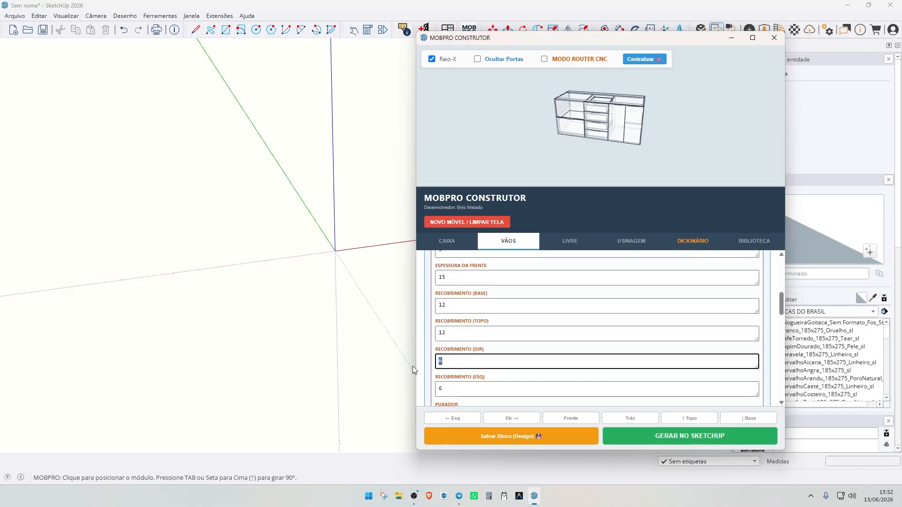
text(12)
click(471, 388)
text(12)
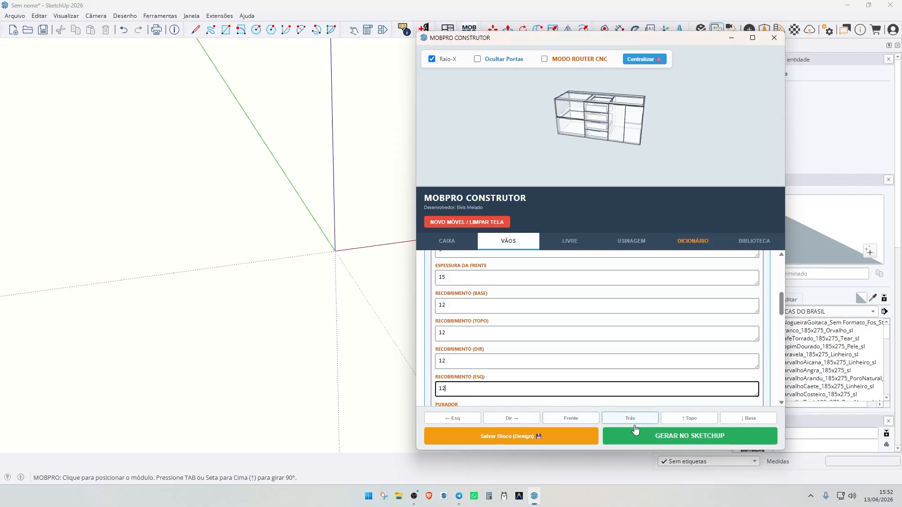
Generate the cabinet in SketchUp and place it at the model origin.
click(635, 425)
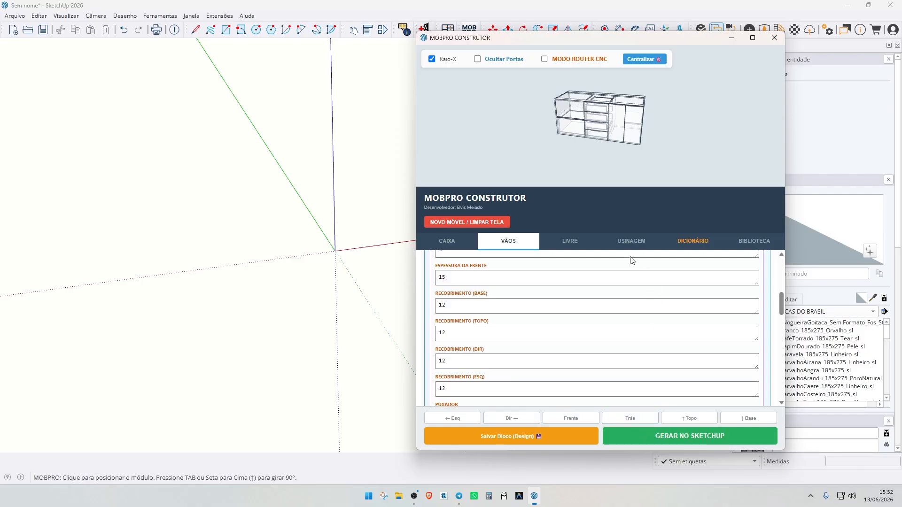
click(337, 251)
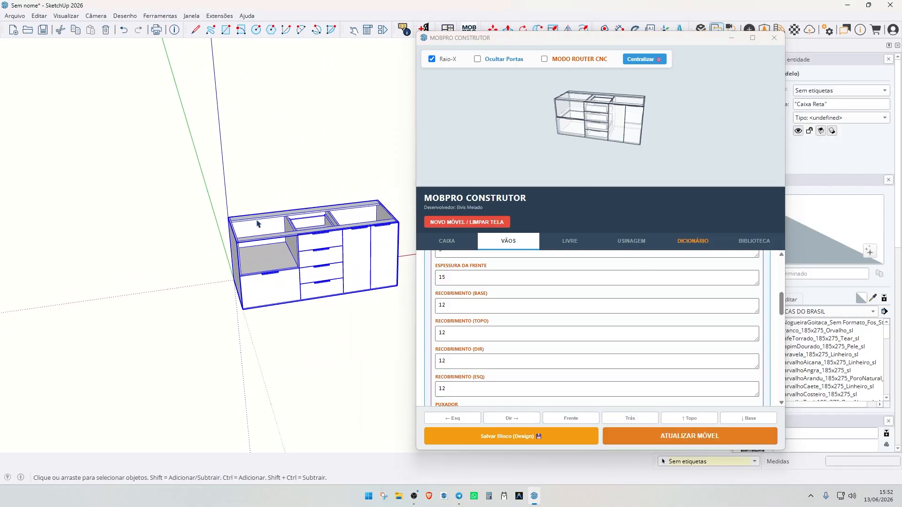
scroll(258, 224, up, 2)
middle_drag(325, 270, 348, 266)
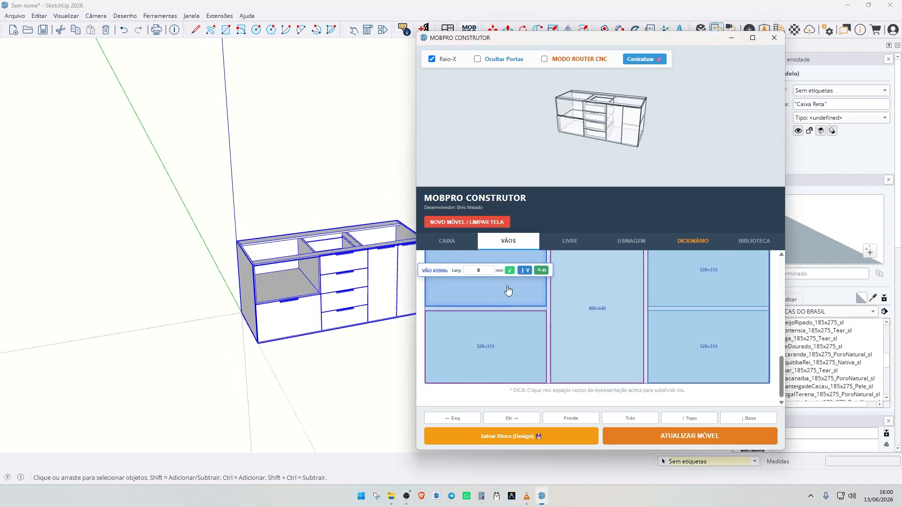
Fit the cabinet's upper left bay with the "Porta Basculante" front closure.
scroll(503, 318, up, 1)
scroll(502, 318, up, 1)
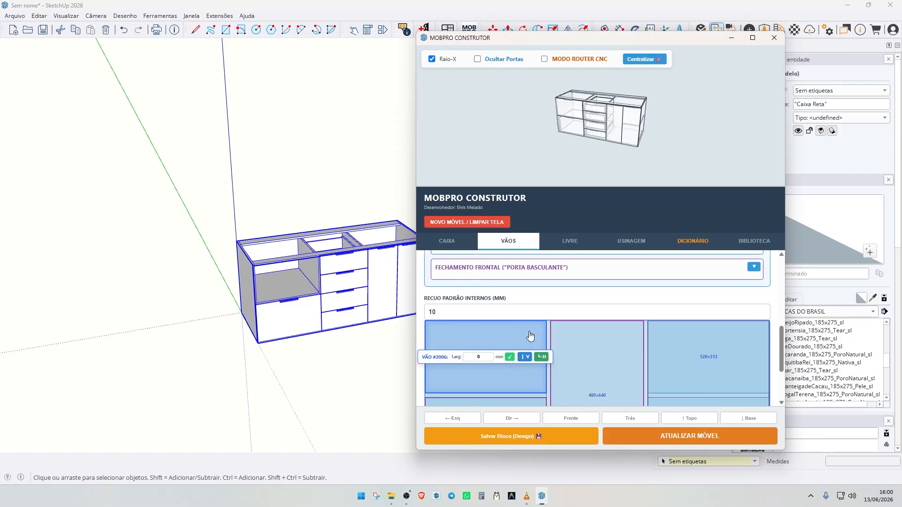
Set Recobrimento (Dir) and Recobrimento (Esq) of the upper left bay's "Porta Basculante" front to 12.
click(753, 266)
scroll(460, 293, down, 4)
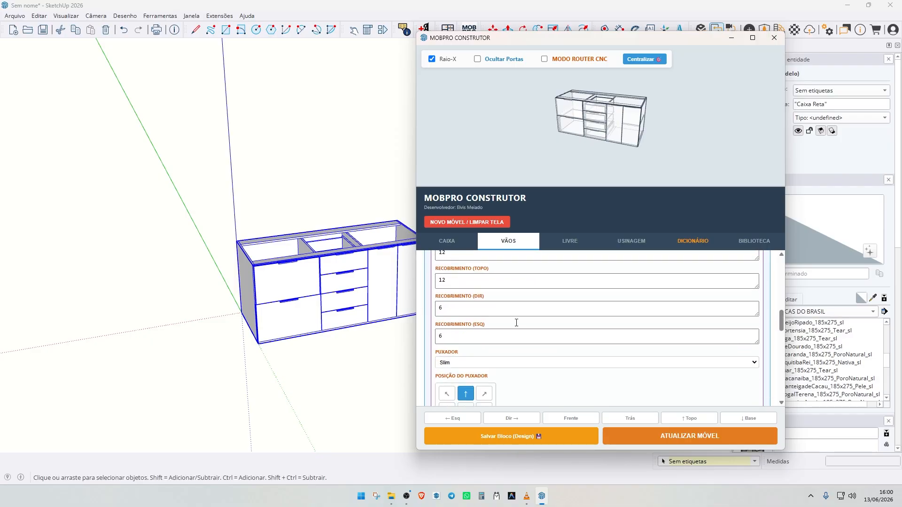
scroll(461, 294, up, 1)
double_click(451, 308)
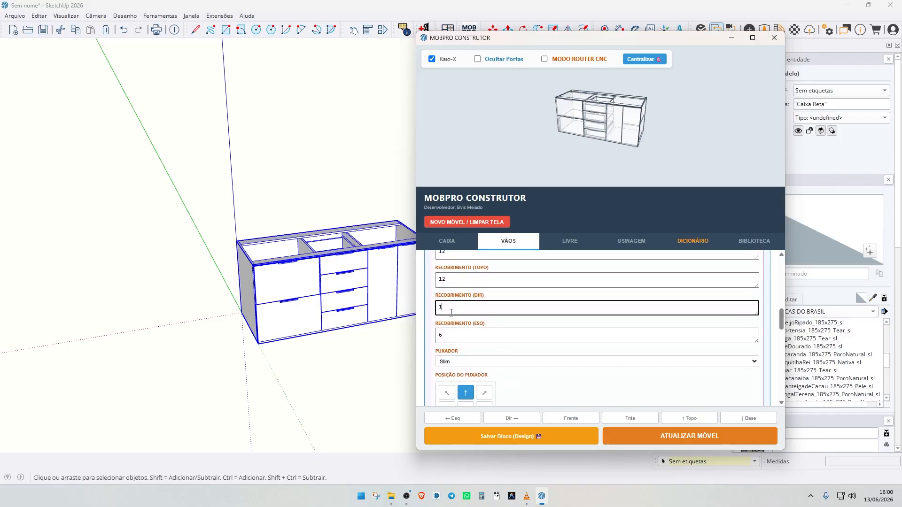
double_click(449, 336)
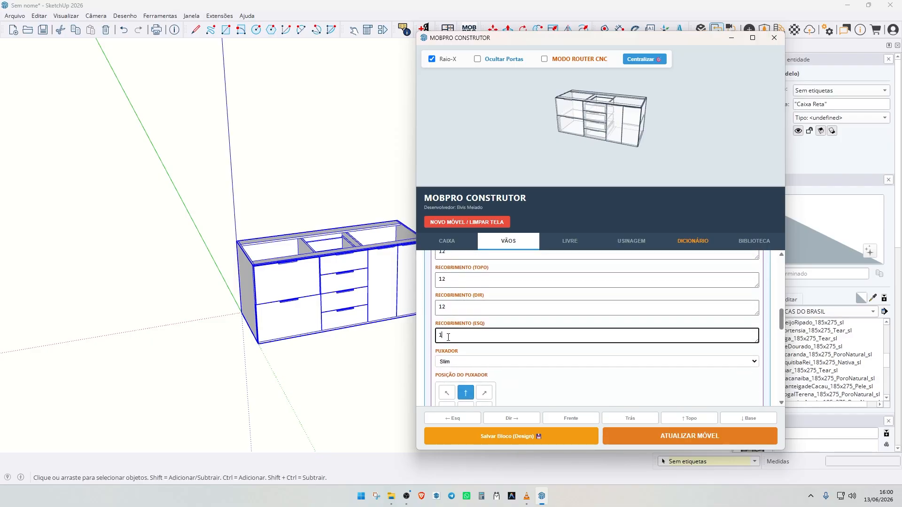
key(Tab)
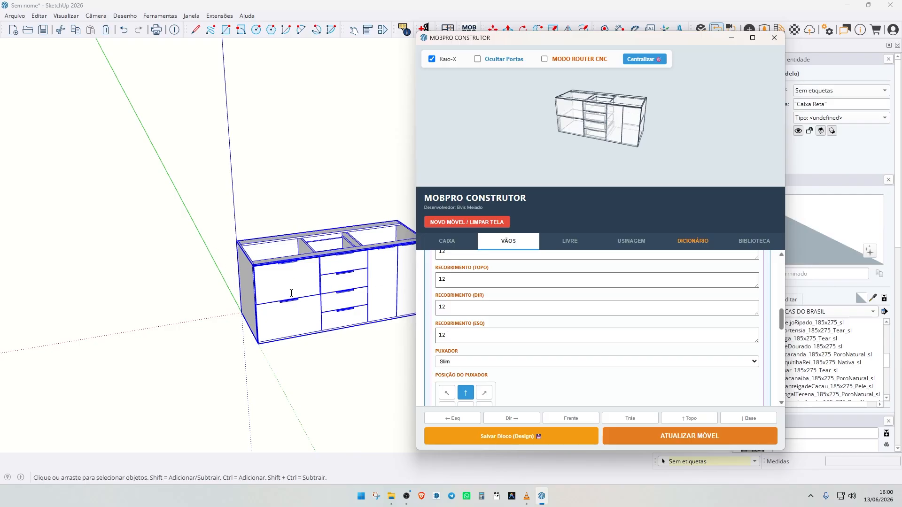
scroll(303, 280, up, 2)
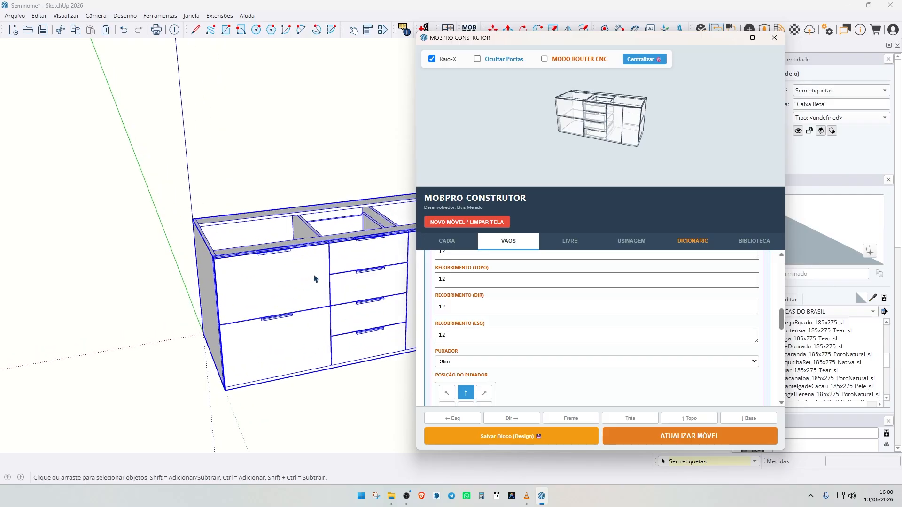
scroll(351, 258, up, 2)
mouse_move(196, 251)
middle_down()
mouse_move(281, 263)
mouse_move(411, 243)
mouse_move(296, 276)
mouse_move(294, 290)
mouse_move(484, 269)
mouse_move(548, 197)
mouse_move(443, 234)
middle_up()
click(731, 37)
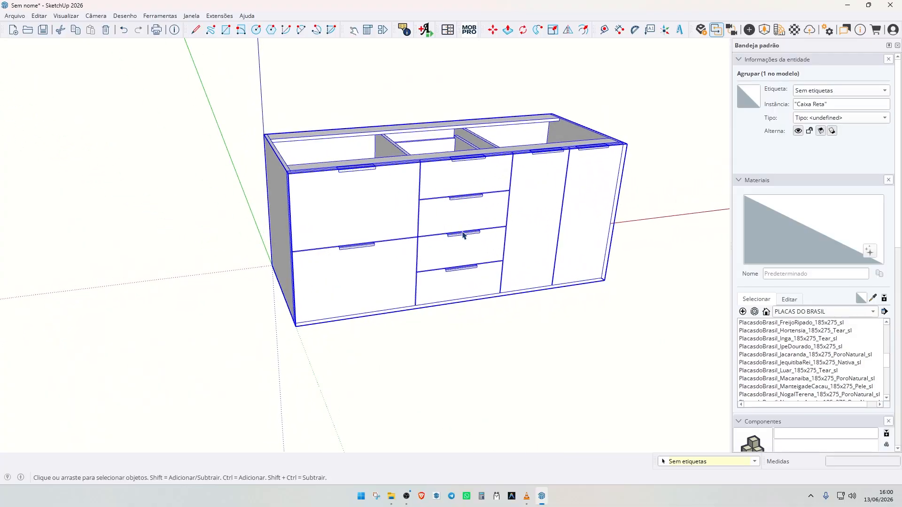
Reopen the cabinet in MOBPRO Construtor and mark the "Frente de Gaveta" submodules of Vão 2003 and Vão 2005 for multiple editing.
click(452, 35)
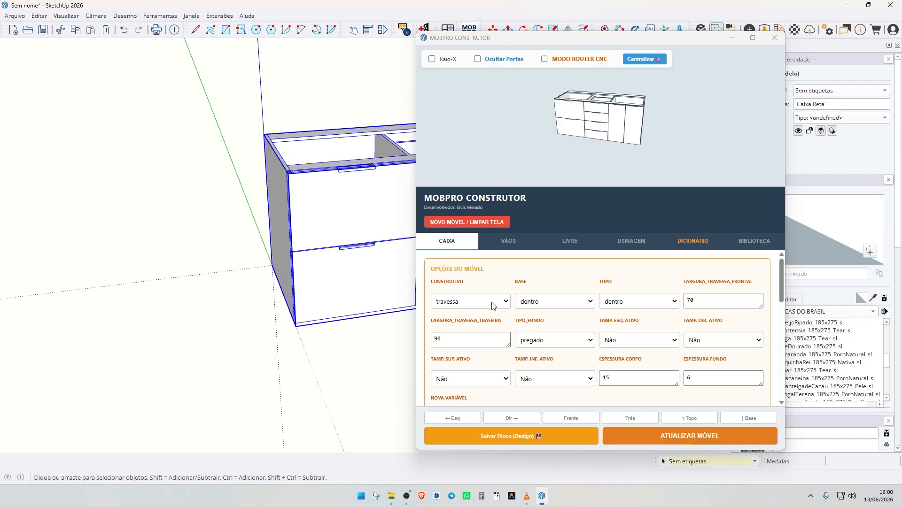
scroll(566, 316, down, 8)
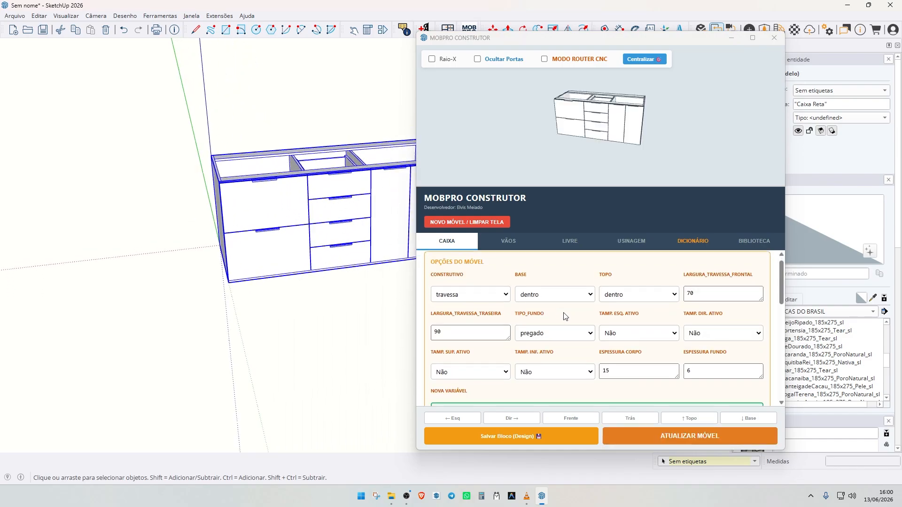
scroll(498, 327, up, 2)
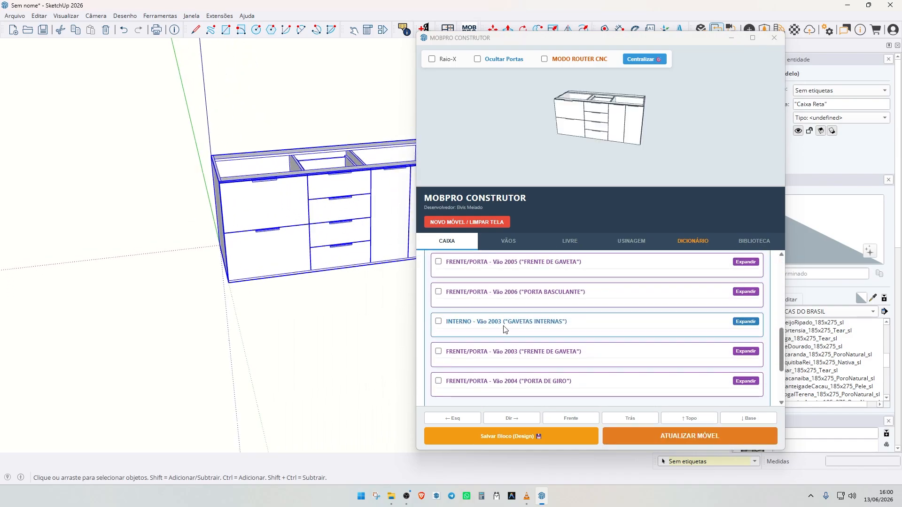
click(439, 352)
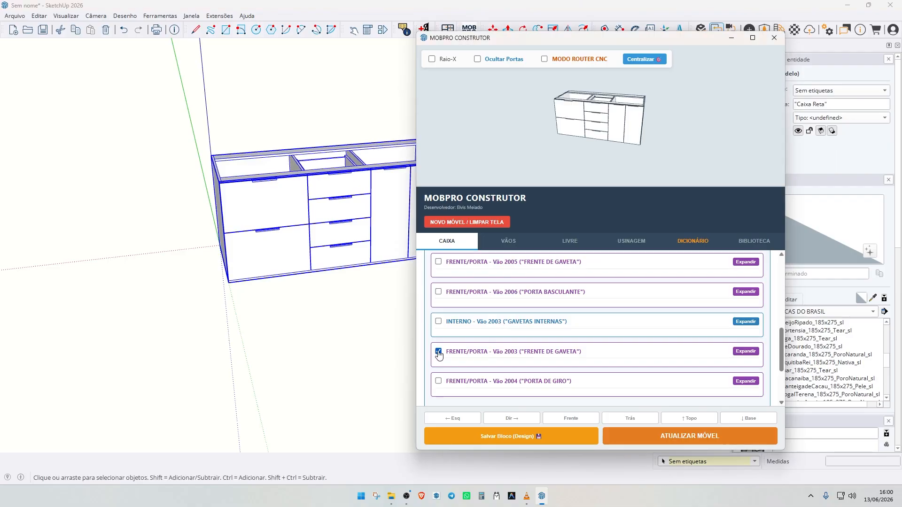
click(439, 262)
Review the shared parameters offered for editing the marked drawer fronts together, including overlaps, handle and frame settings.
scroll(481, 296, down, 5)
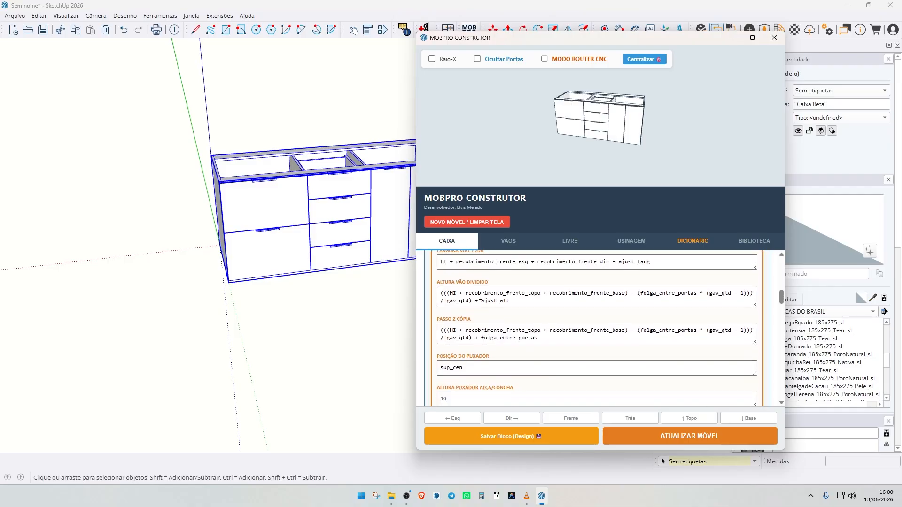
scroll(481, 296, down, 10)
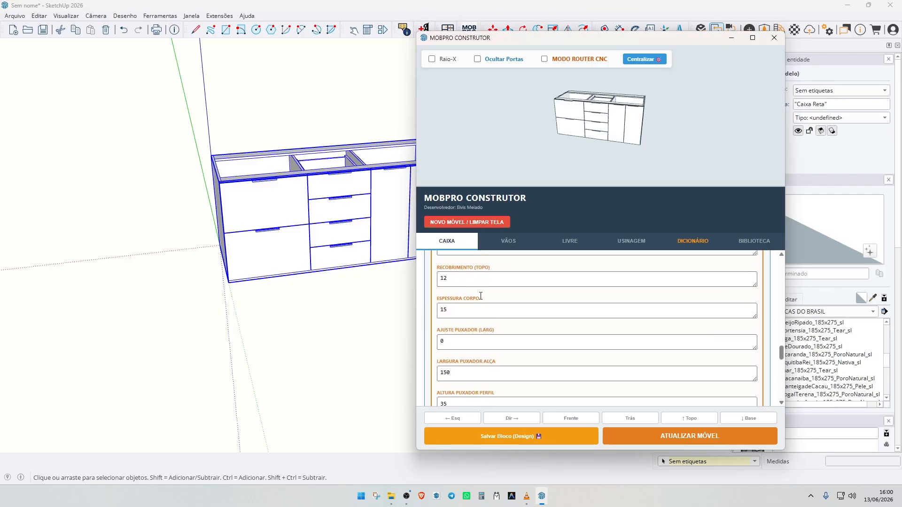
scroll(481, 296, down, 3)
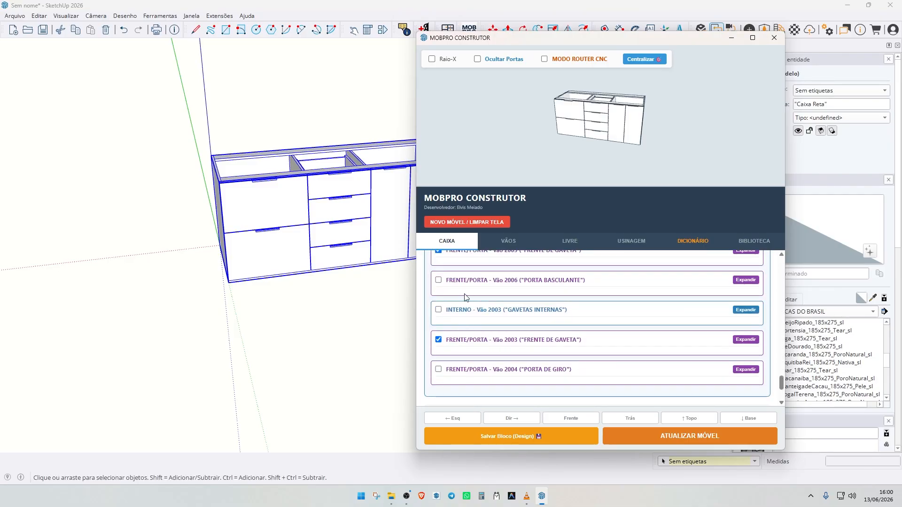
scroll(463, 305, up, 2)
scroll(611, 347, up, 3)
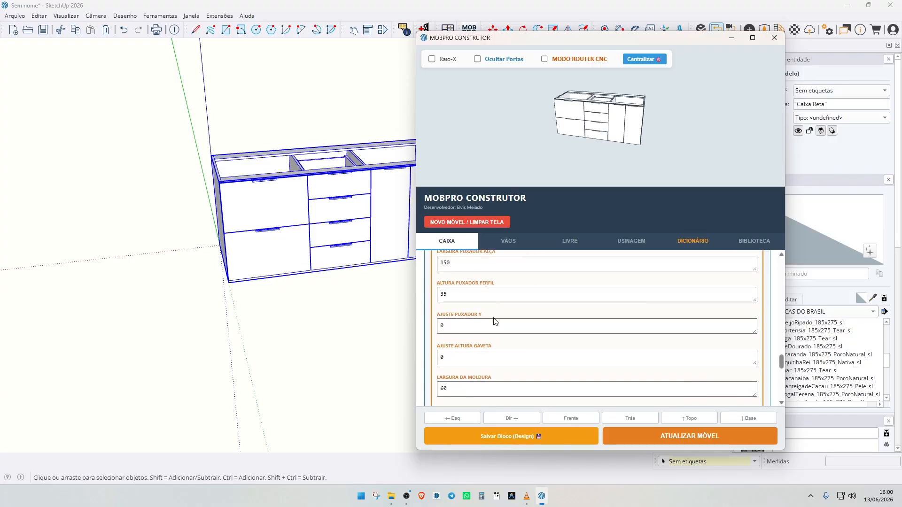
scroll(489, 310, up, 3)
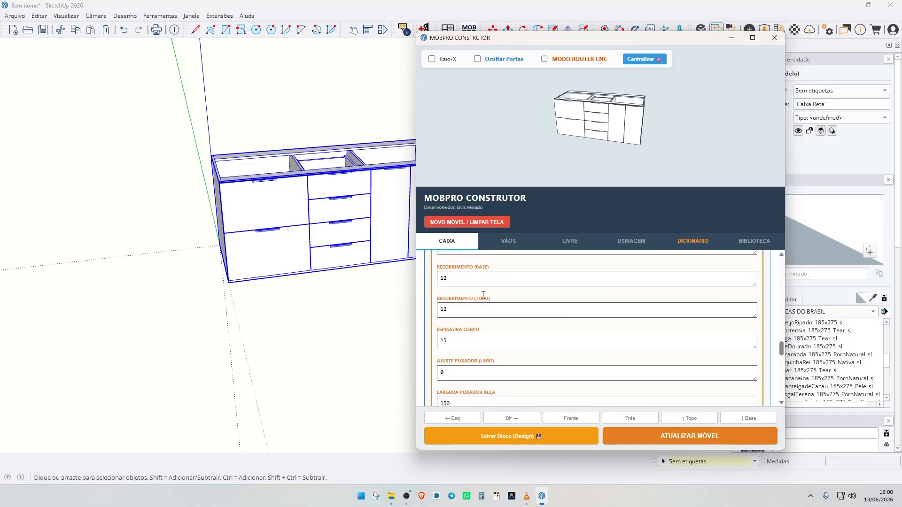
scroll(500, 338, up, 3)
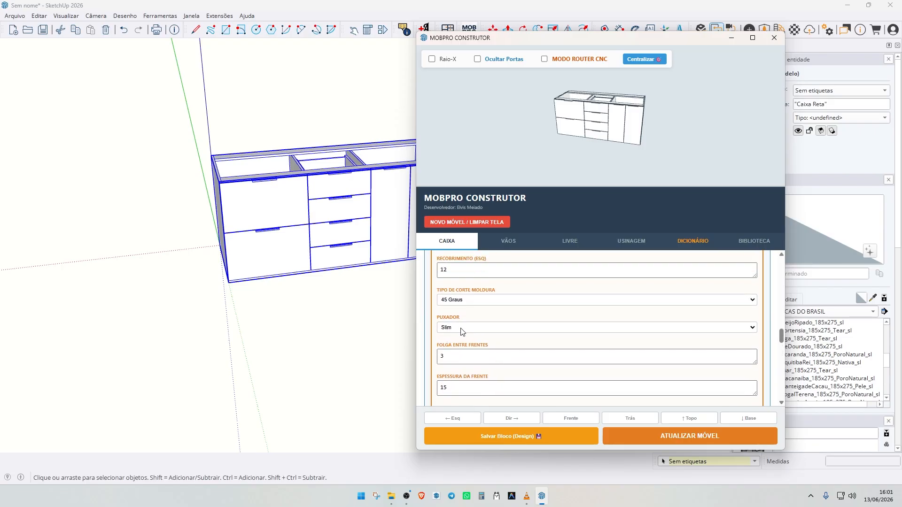
scroll(455, 332, down, 10)
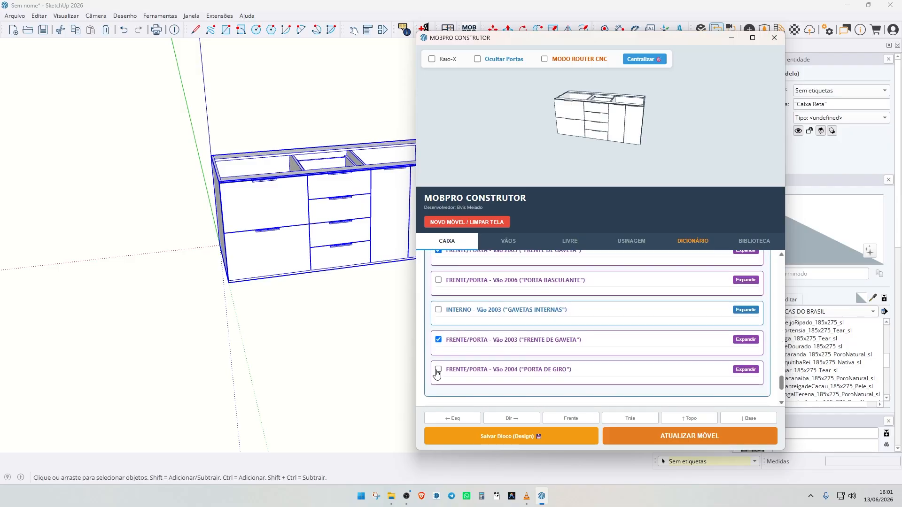
Add the Vão 2004 "Porta de Giro" and Vão 2006 "Porta Basculante" submodules to the multiple-edit selection.
click(438, 372)
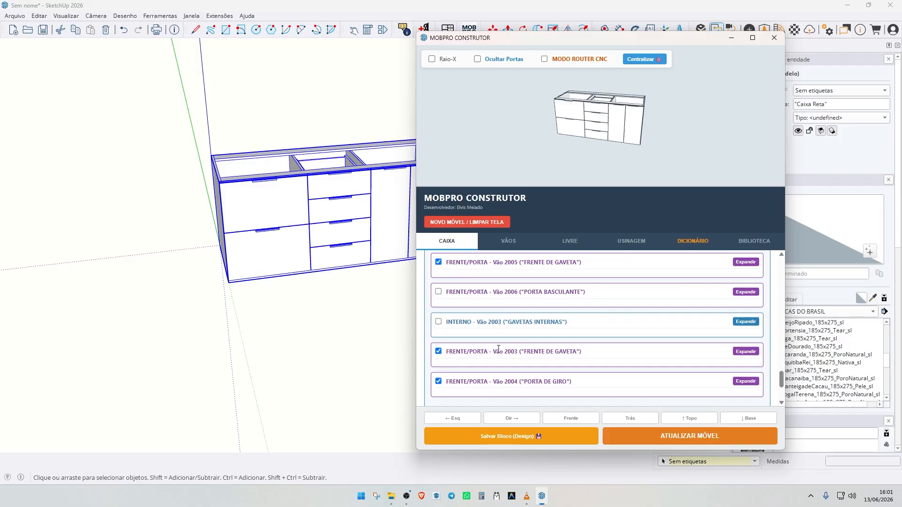
scroll(446, 301, down, 1)
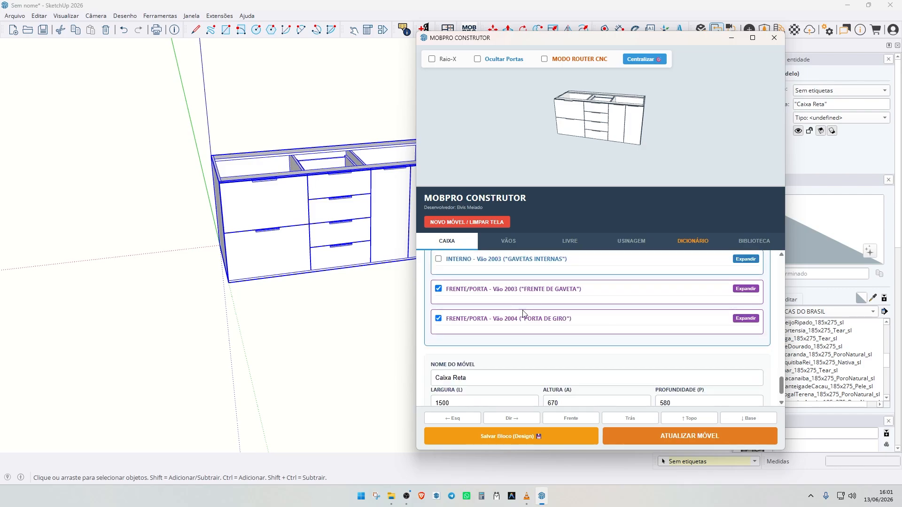
scroll(557, 309, up, 1)
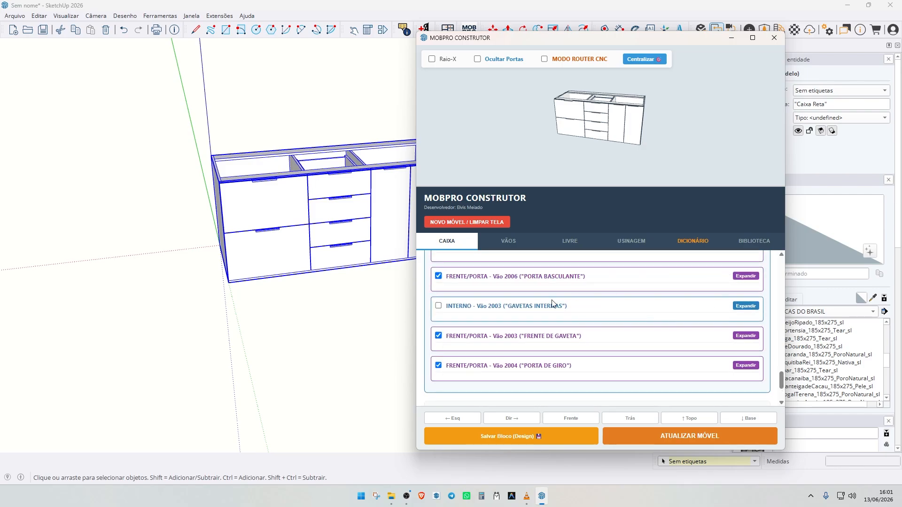
scroll(538, 333, up, 2)
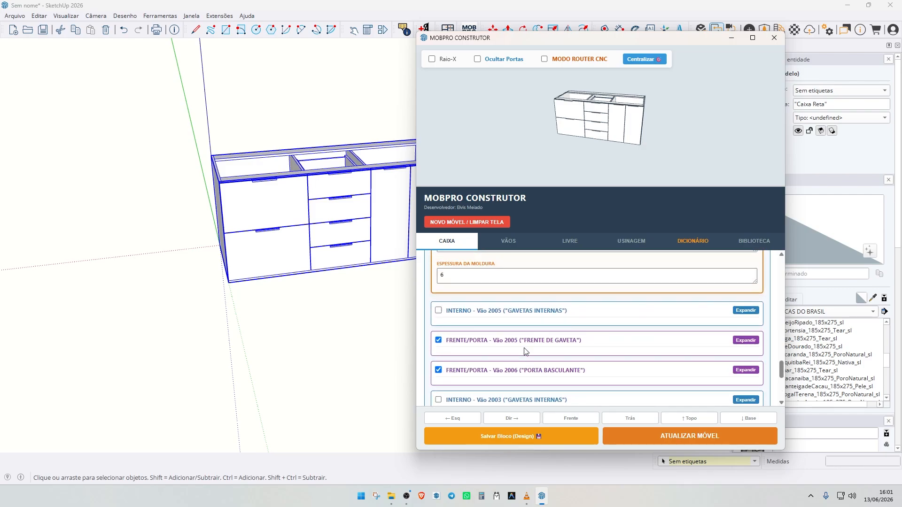
Set Puxador to Concha for all marked fronts and update the cabinet.
scroll(549, 318, up, 2)
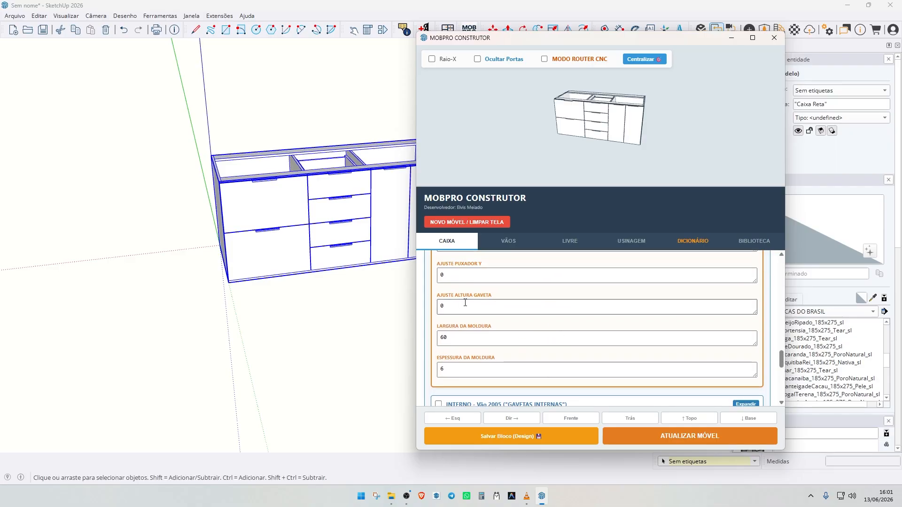
scroll(510, 335, up, 5)
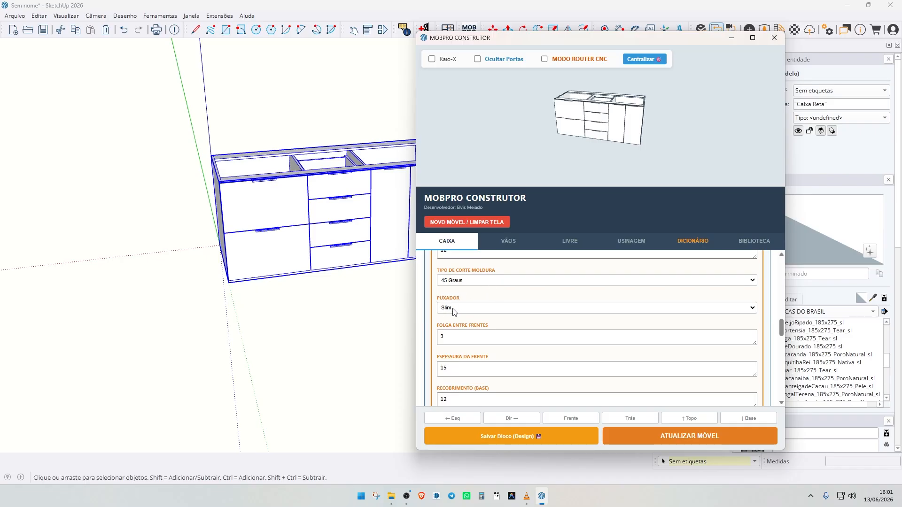
click(469, 308)
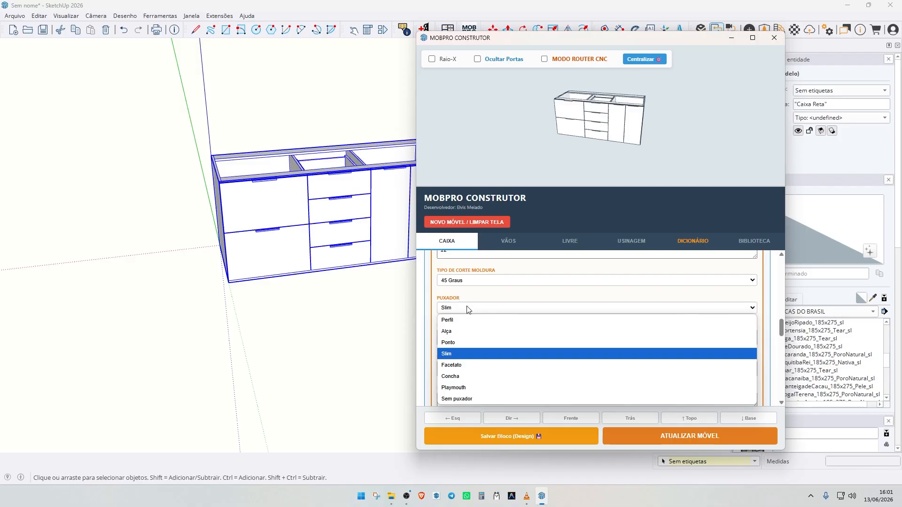
click(460, 377)
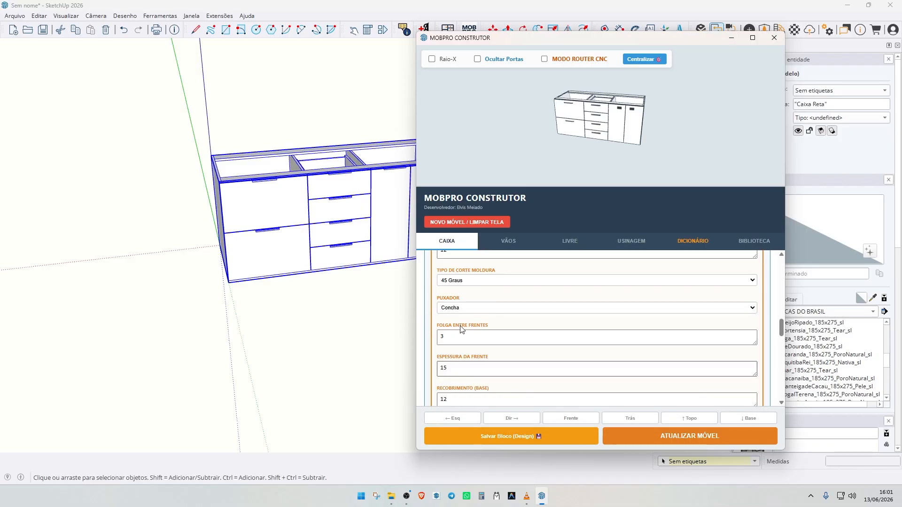
click(687, 437)
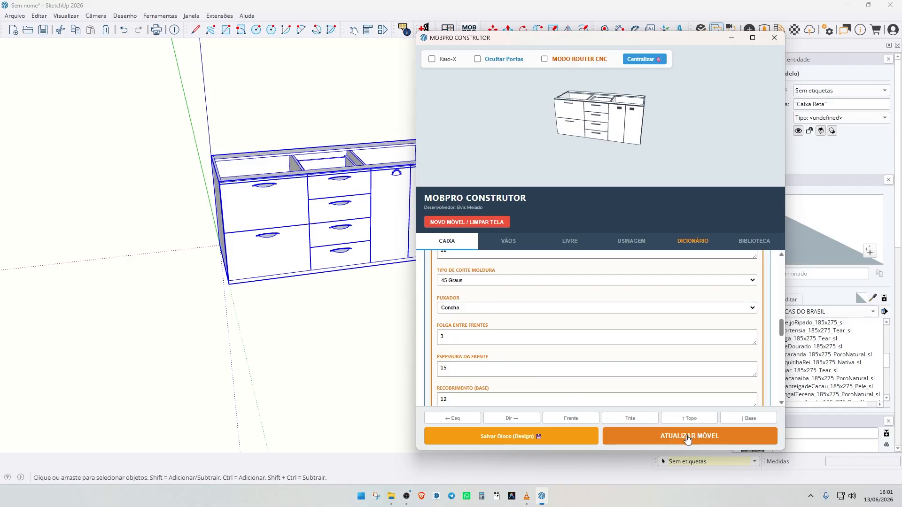
Set Altura Puxador Alça/Concha of the marked fronts to 45.
scroll(491, 332, up, 5)
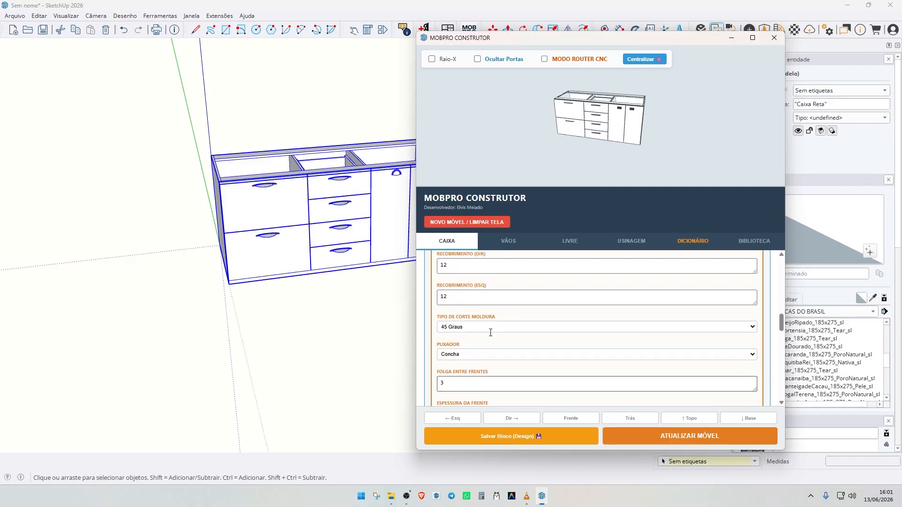
scroll(490, 334, up, 4)
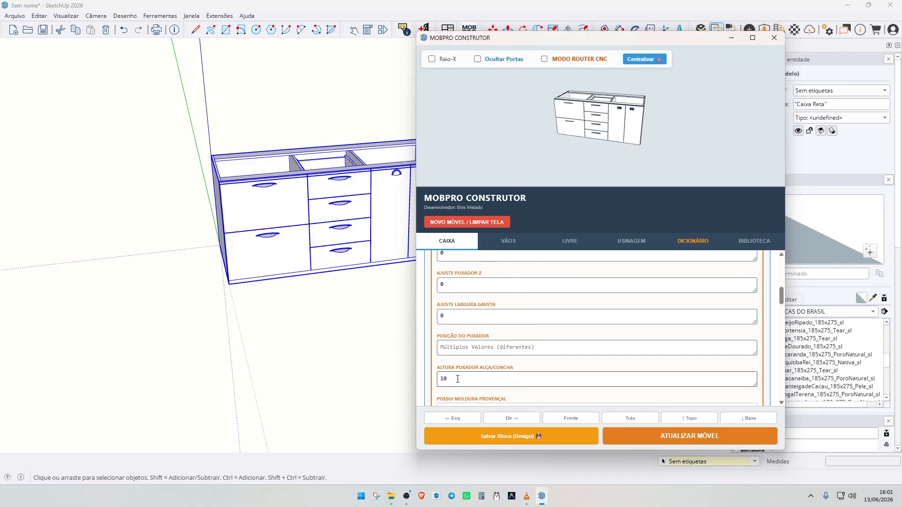
double_click(457, 379)
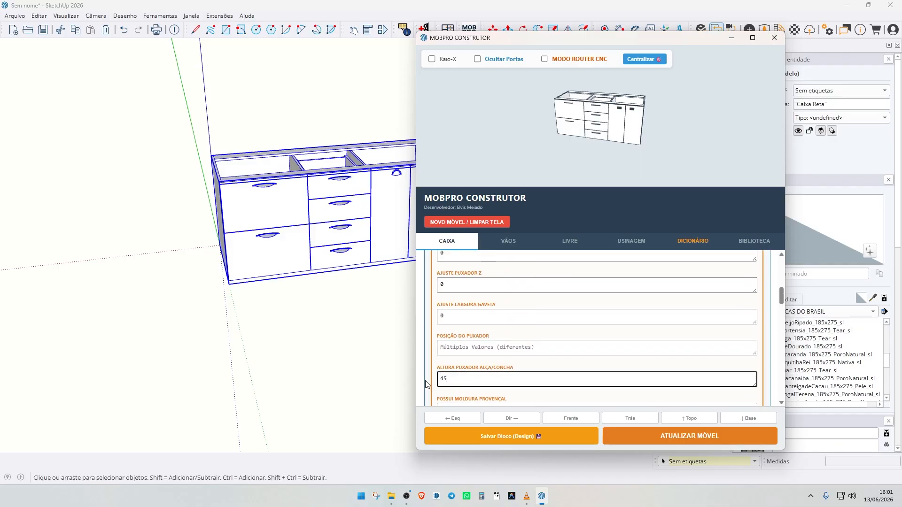
Set Largura Puxador Alça of the marked fronts to 90 and update the cabinet.
scroll(487, 333, up, 2)
scroll(484, 351, up, 1)
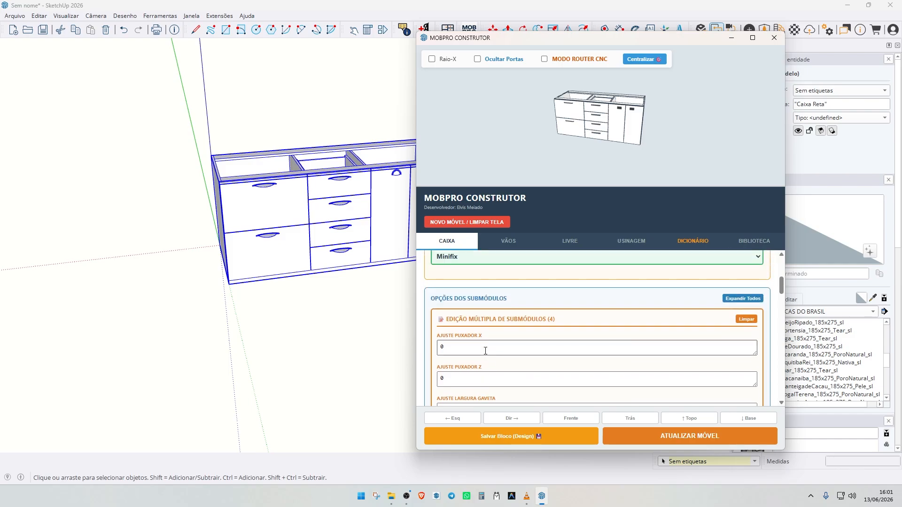
scroll(484, 350, down, 5)
scroll(484, 346, down, 8)
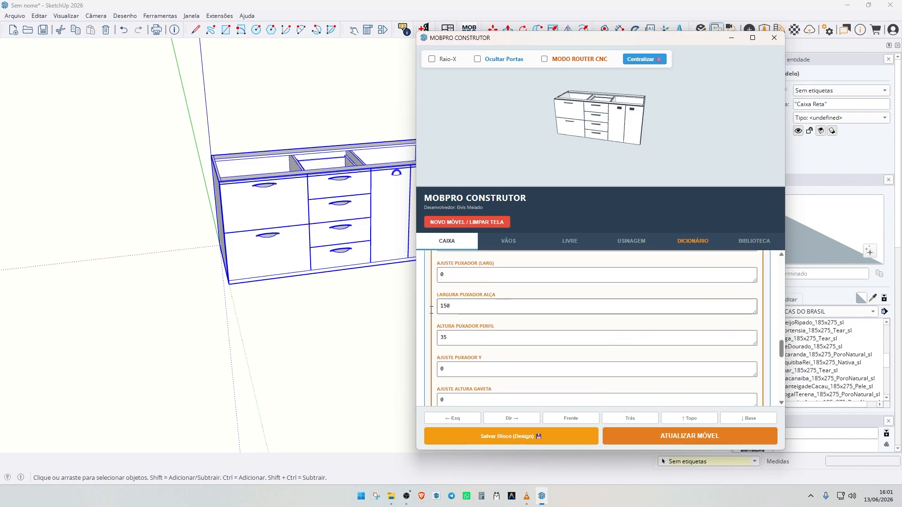
click(437, 308)
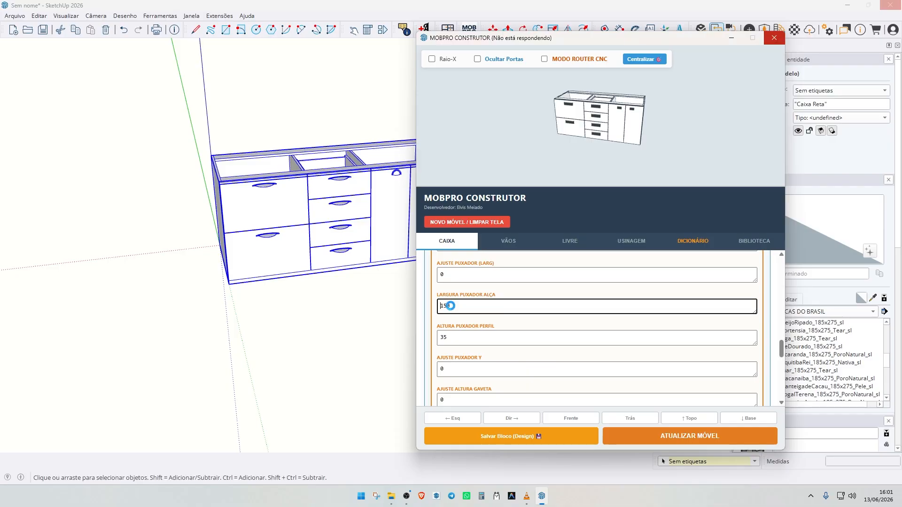
text(9)
double_click(457, 307)
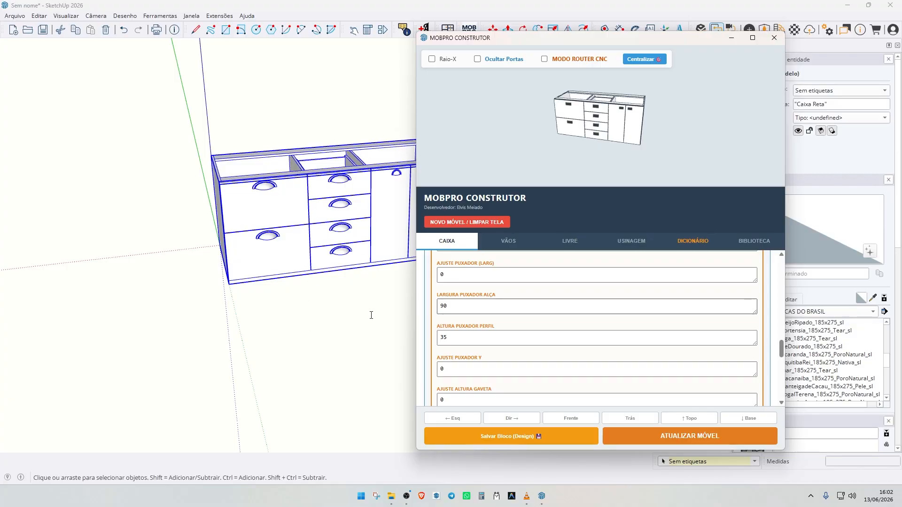
Deselect the cabinet and inspect the shell handles on its fronts up close from the side.
click(327, 284)
scroll(341, 241, up, 3)
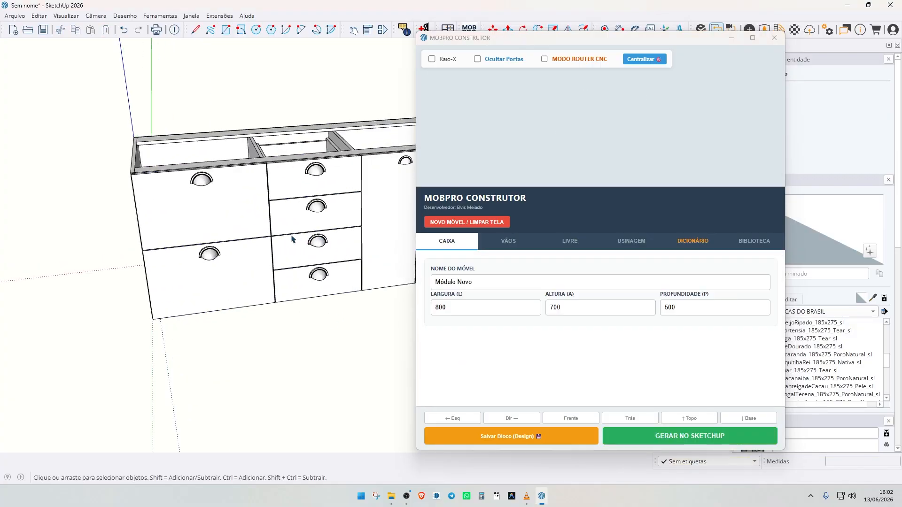
middle_drag(292, 239, 544, 187)
scroll(380, 177, down, 1)
scroll(342, 201, up, 3)
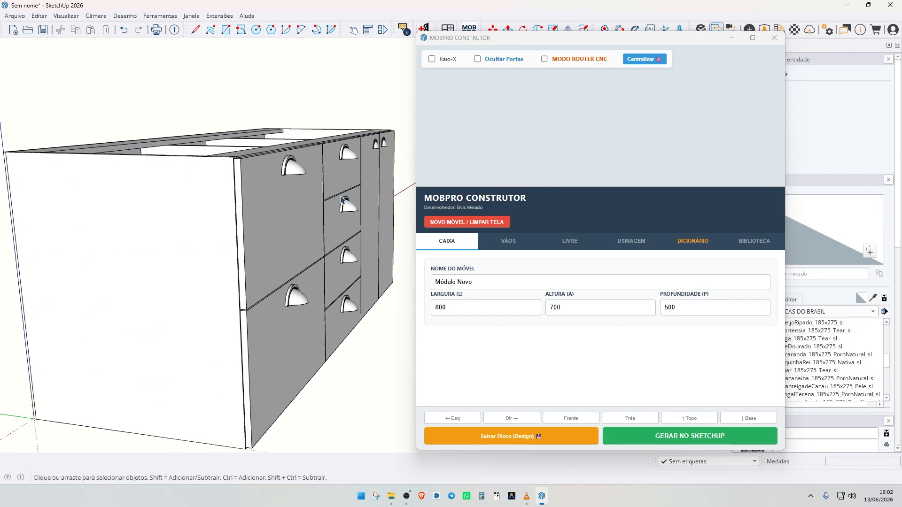
Select the Caixa Reta cabinet and examine its shell handles up close and from the front and above.
scroll(327, 202, down, 1)
scroll(322, 259, up, 1)
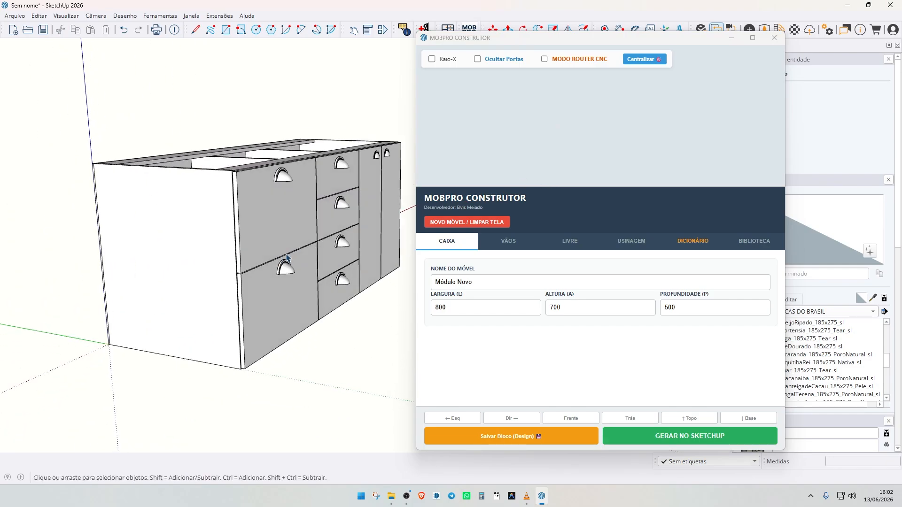
click(310, 231)
scroll(287, 267, up, 3)
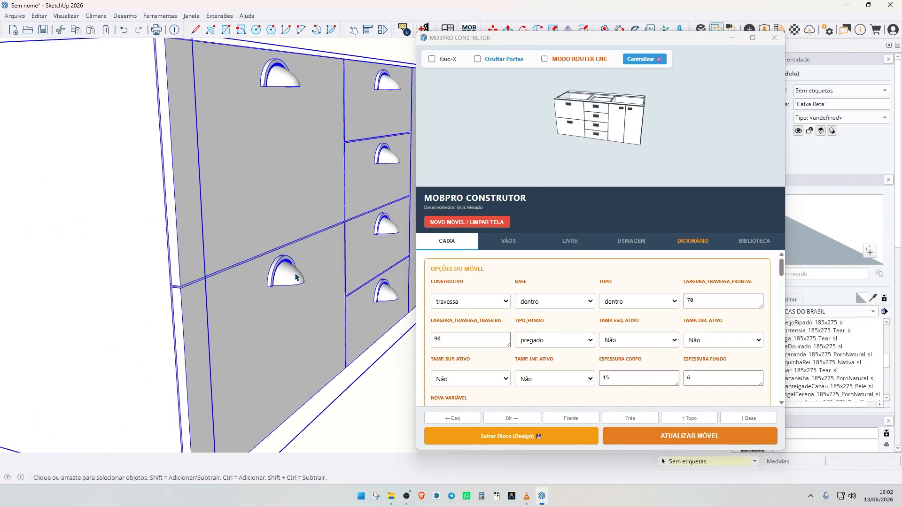
scroll(311, 263, down, 1)
scroll(310, 258, down, 6)
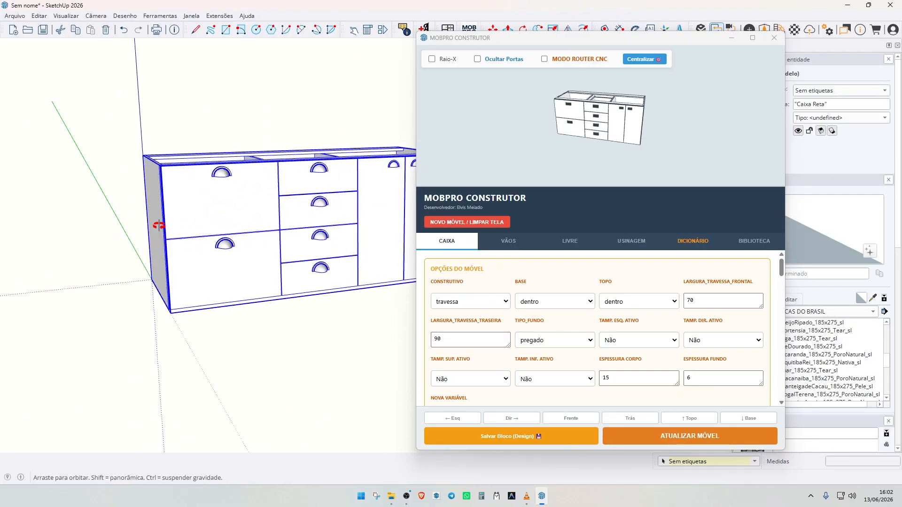
middle_drag(282, 253, 351, 251)
mouse_move(360, 315)
middle_down()
mouse_move(328, 263)
mouse_move(216, 250)
mouse_move(221, 263)
mouse_move(239, 242)
mouse_move(221, 259)
mouse_move(244, 263)
middle_up()
scroll(329, 263, up, 5)
scroll(342, 258, down, 3)
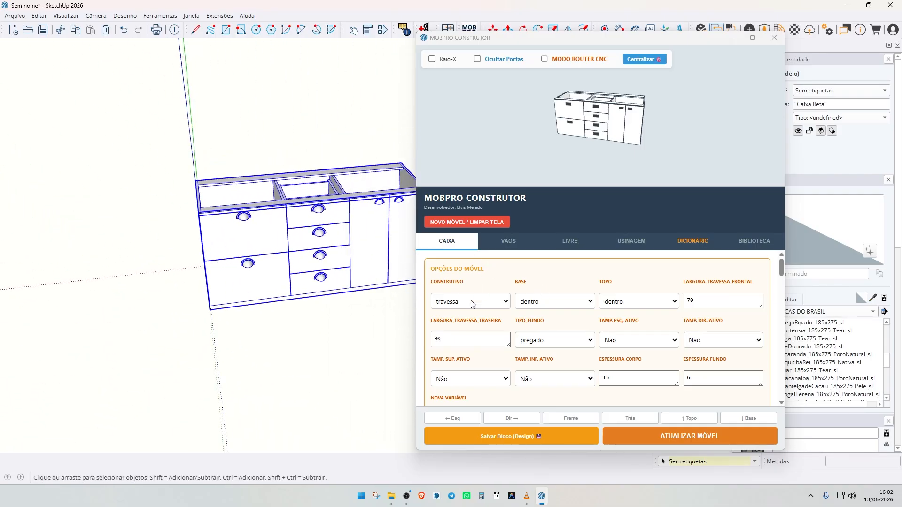
Replace the shell handles of all marked fronts with thin top-edge pulls, Altura Puxador Alça/Concha 15 and Largura Puxador Alça 150, and update the cabinet.
scroll(559, 364, down, 10)
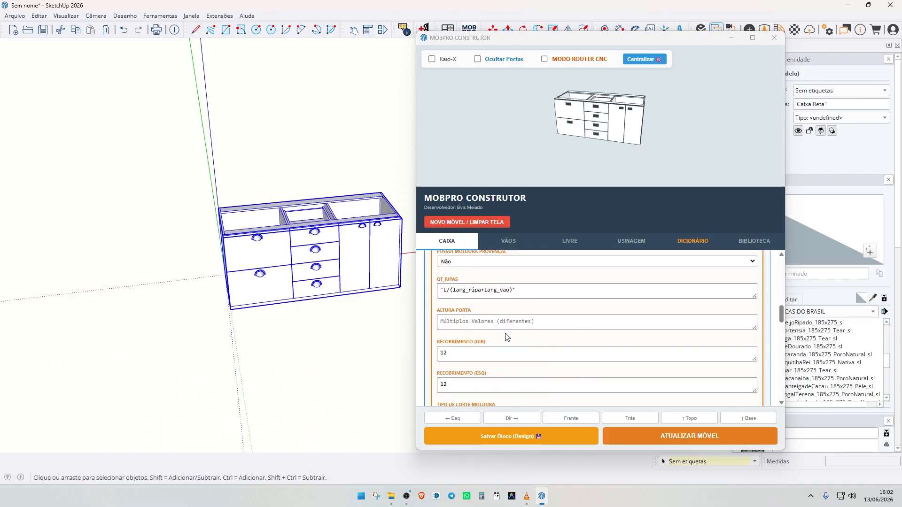
click(473, 327)
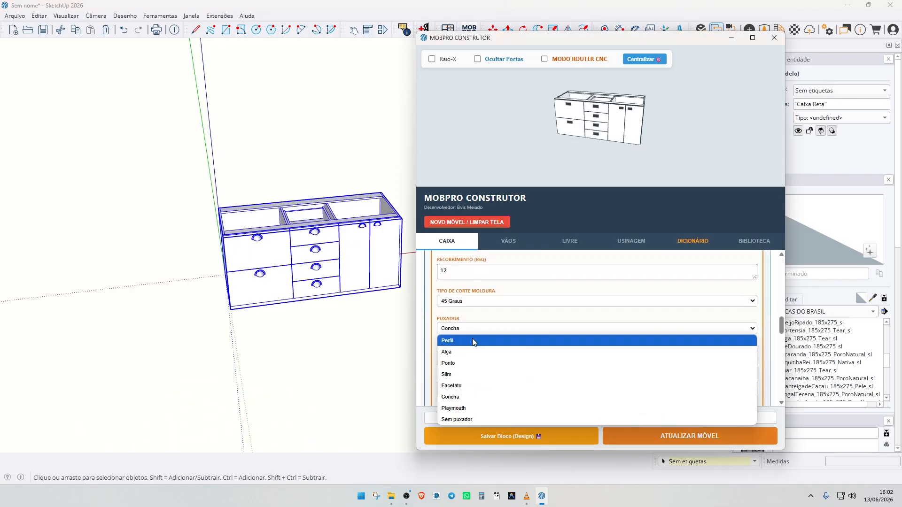
click(466, 380)
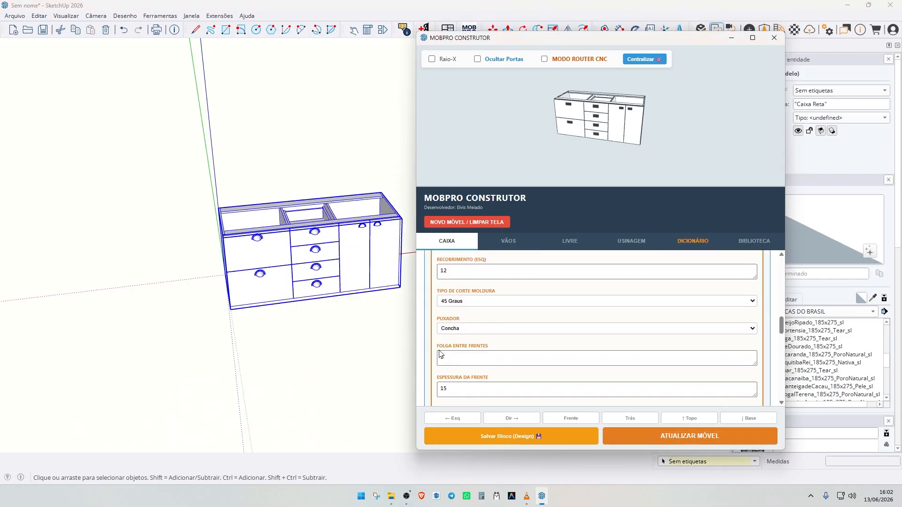
scroll(464, 357, down, 3)
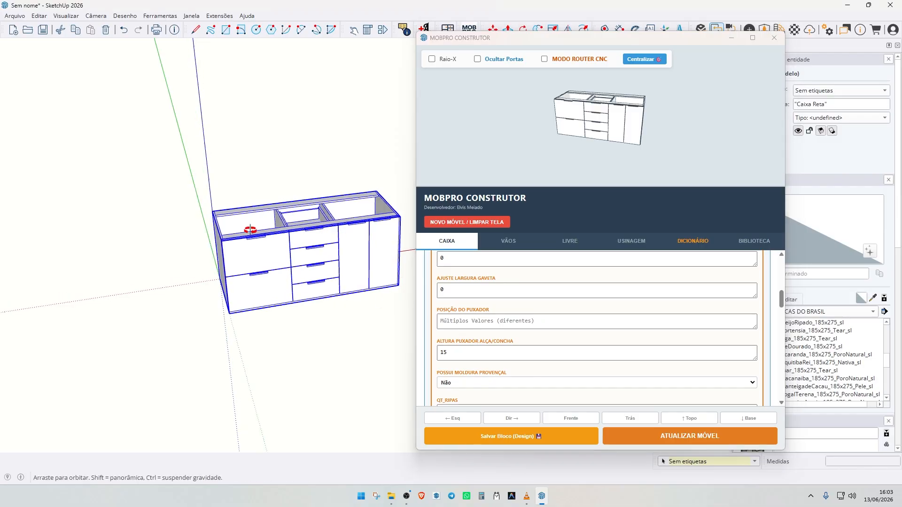
Examine the new pulls on the cabinet and the group handle parameters, and deselect the cabinet.
mouse_move(252, 232)
middle_down()
mouse_move(272, 265)
mouse_move(207, 261)
middle_up()
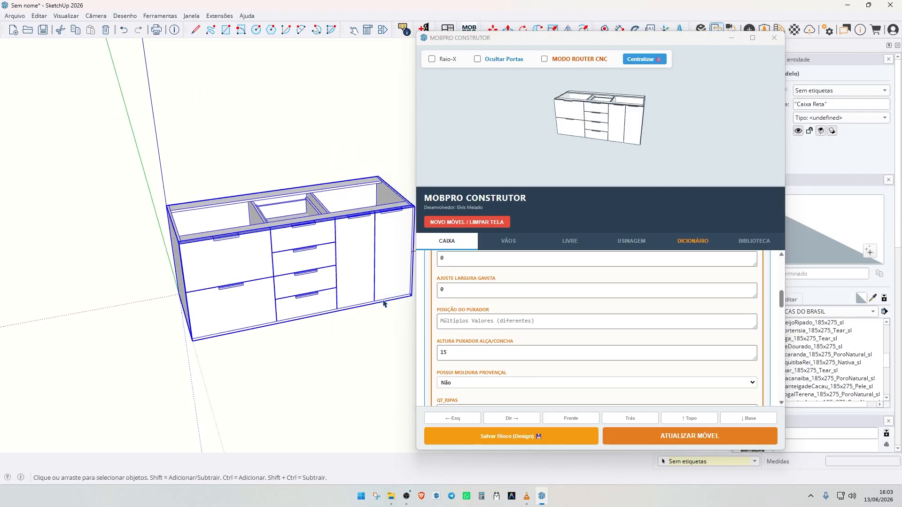
scroll(595, 303, down, 10)
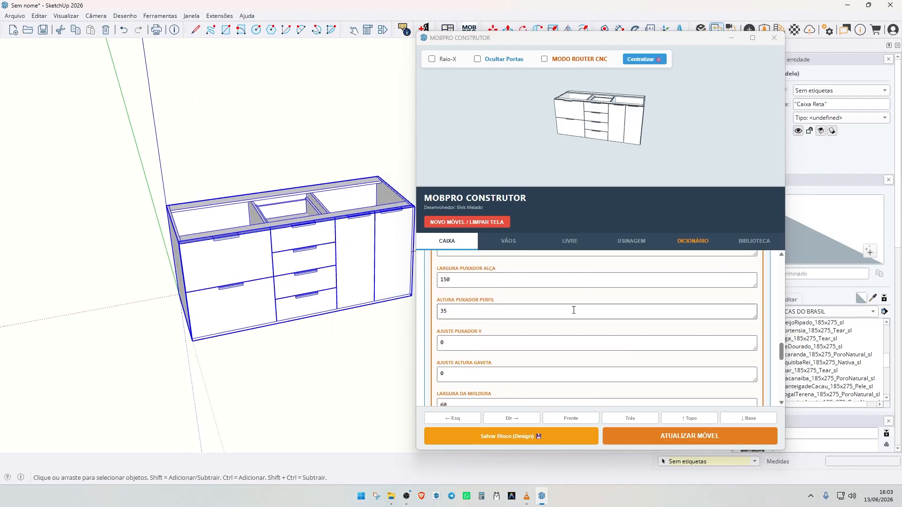
scroll(521, 334, down, 3)
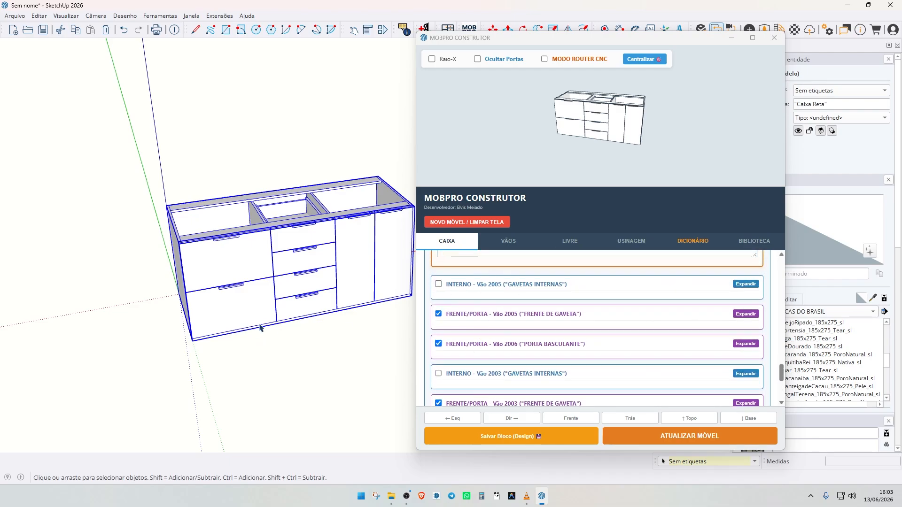
middle_drag(261, 328, 301, 280)
click(294, 366)
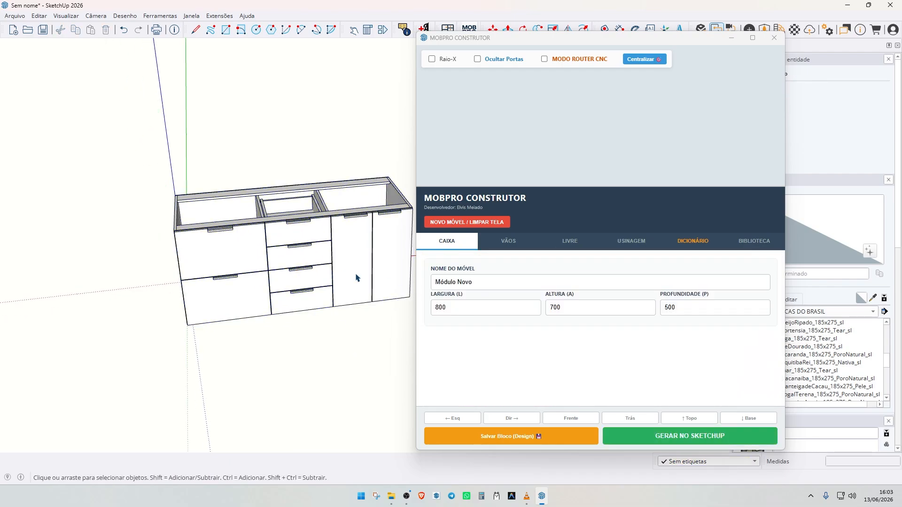
Reselect the Caixa Reta cabinet and unmark all of its fronts to end the group editing.
click(268, 261)
scroll(494, 311, down, 3)
scroll(494, 311, down, 5)
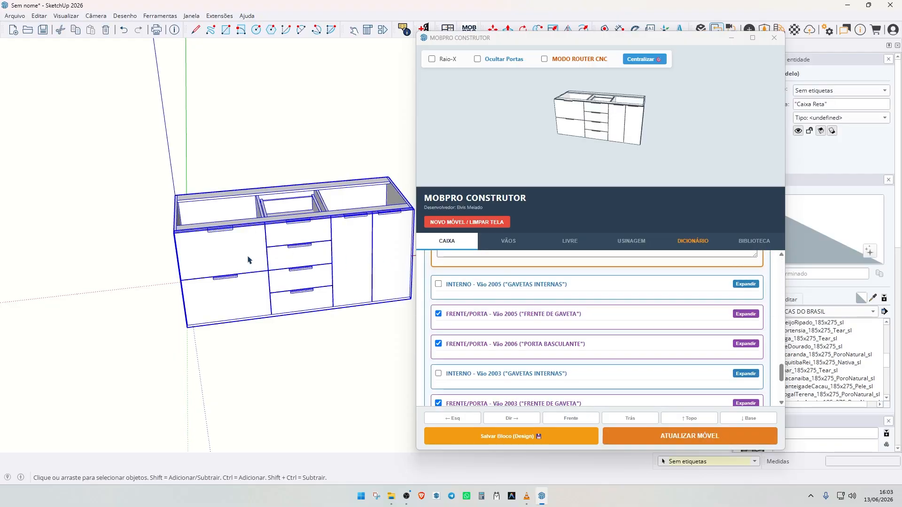
scroll(191, 247, down, 2)
scroll(491, 315, down, 3)
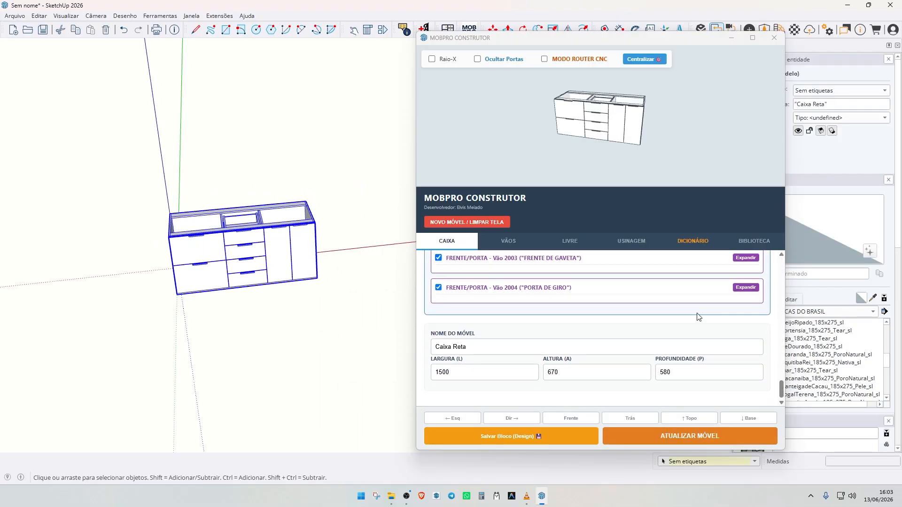
scroll(586, 326, up, 6)
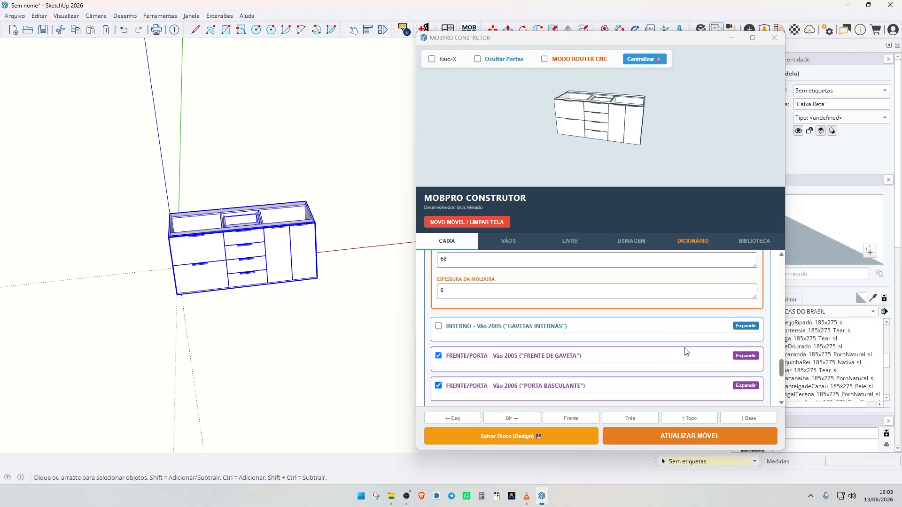
scroll(711, 344, up, 3)
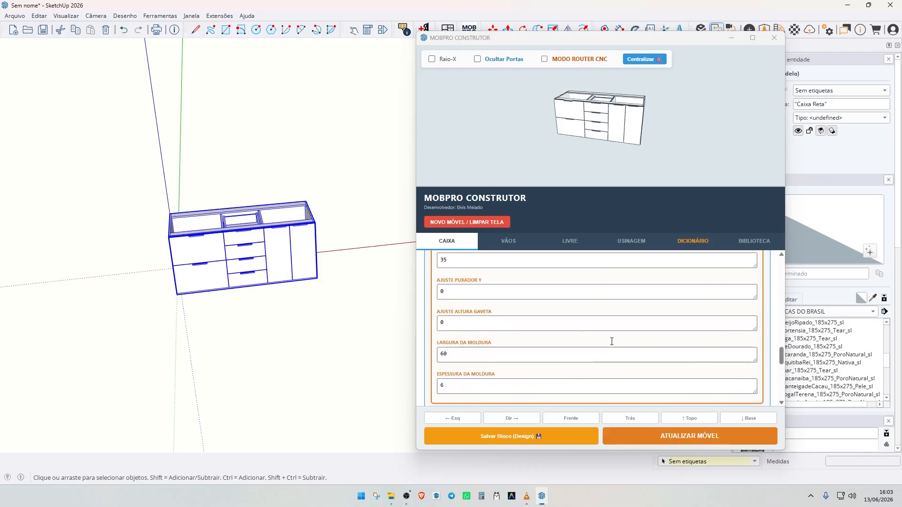
scroll(721, 322, up, 8)
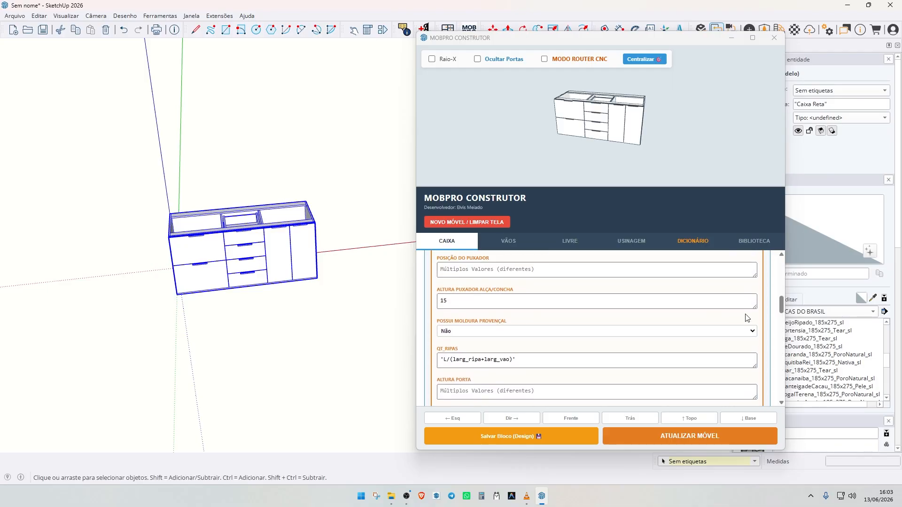
click(747, 287)
scroll(454, 306, down, 5)
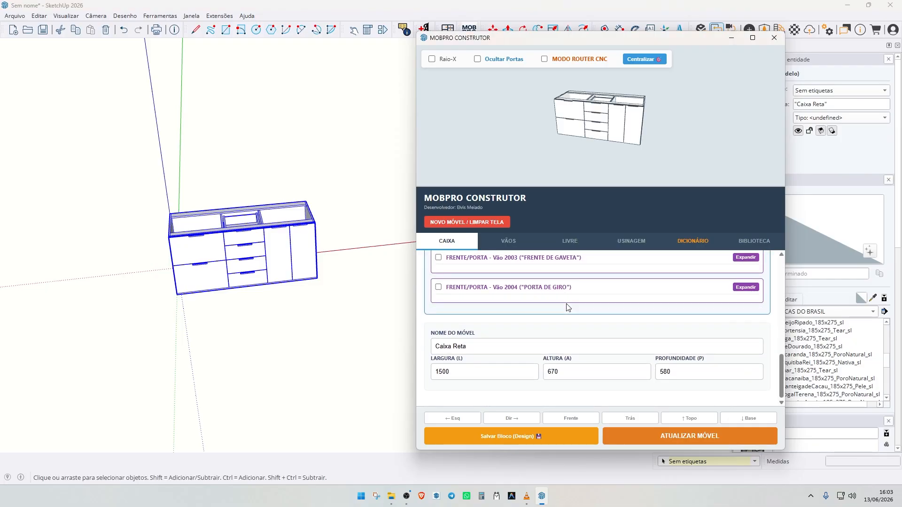
Resize the cabinet to 1800 mm wide, 700 mm high and 450 mm deep, and update the model.
double_click(446, 377)
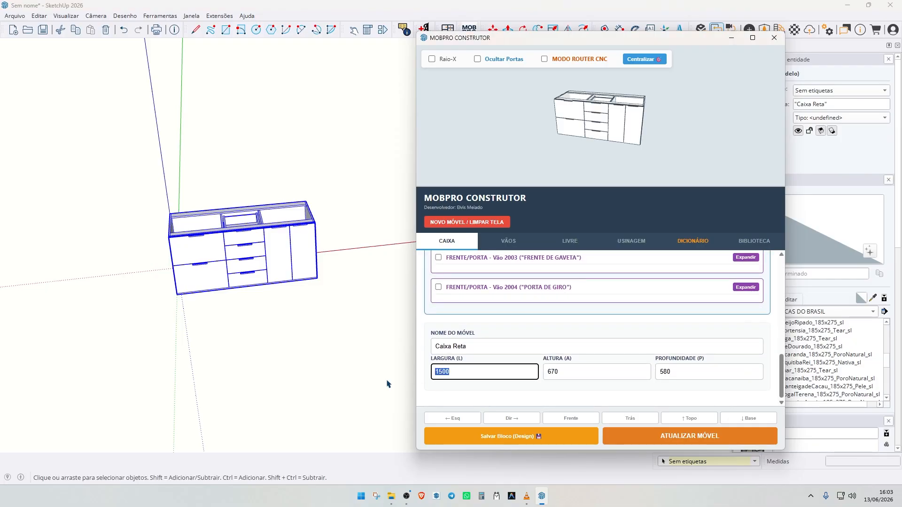
text(1)
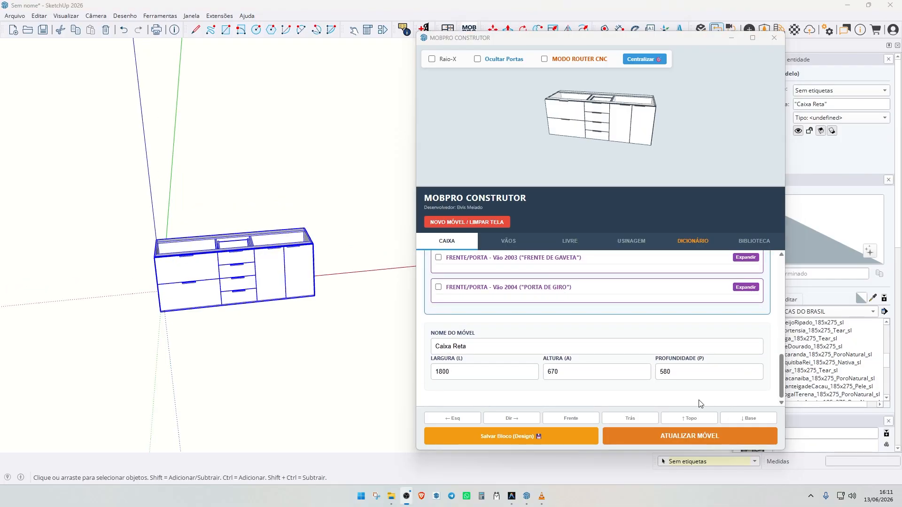
click(490, 325)
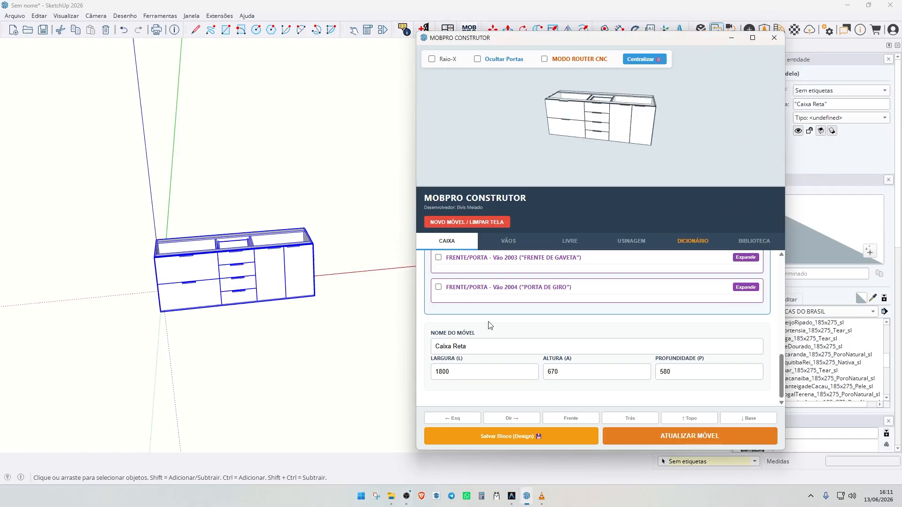
click(573, 376)
text(7)
click(681, 365)
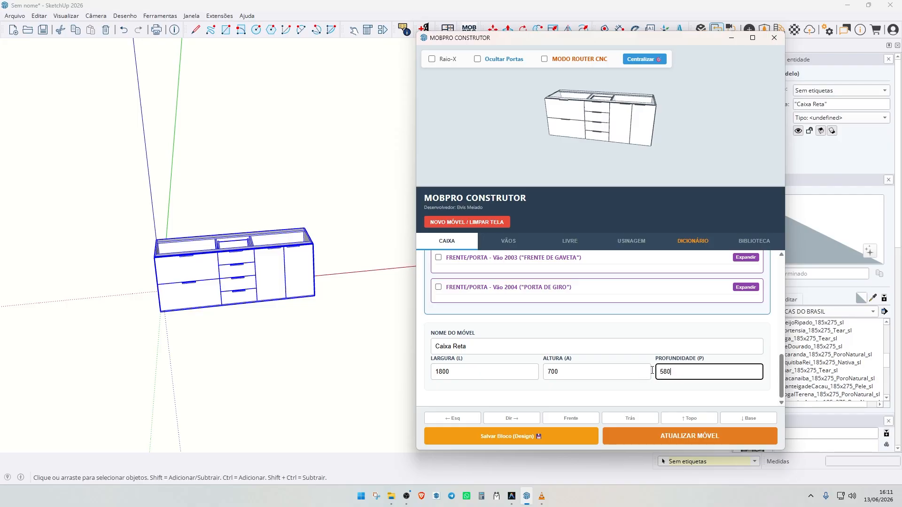
double_click(659, 371)
text(3)
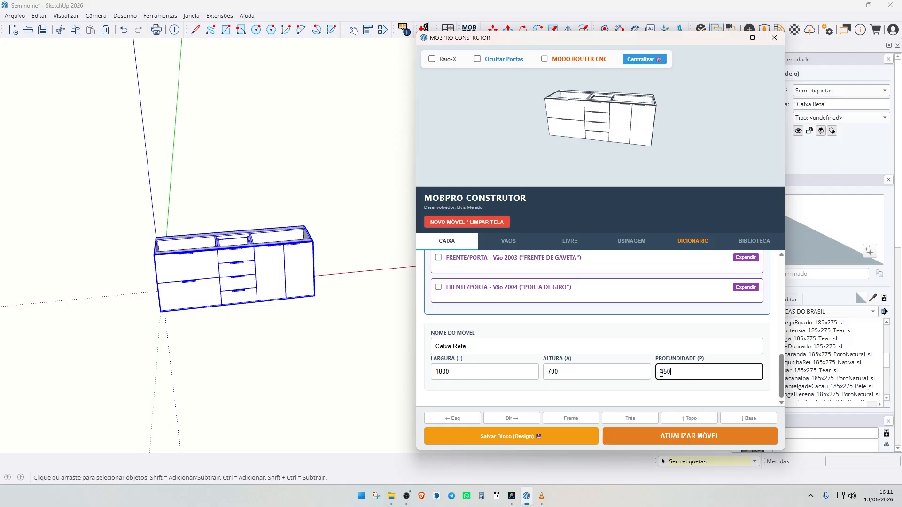
click(675, 440)
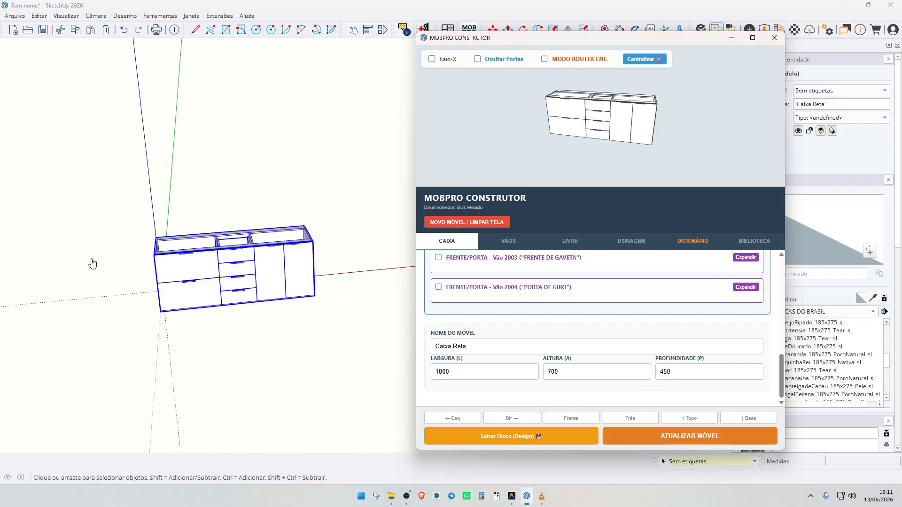
Measure the cabinet's overall width between the two ends of its rear upper edge with the tape measure.
scroll(134, 282, down, 1)
scroll(143, 278, up, 3)
mouse_move(149, 276)
middle_down()
mouse_move(250, 278)
mouse_move(222, 222)
mouse_move(185, 239)
middle_up()
scroll(249, 277, down, 2)
scroll(141, 317, up, 3)
mouse_move(141, 317)
middle_down()
mouse_move(187, 305)
mouse_move(216, 318)
middle_up()
scroll(165, 277, down, 1)
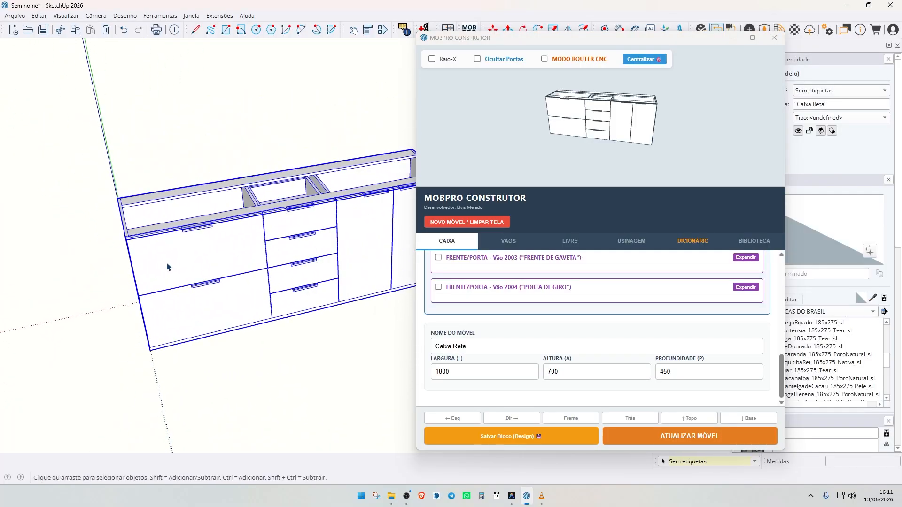
key(t)
scroll(141, 197, up, 5)
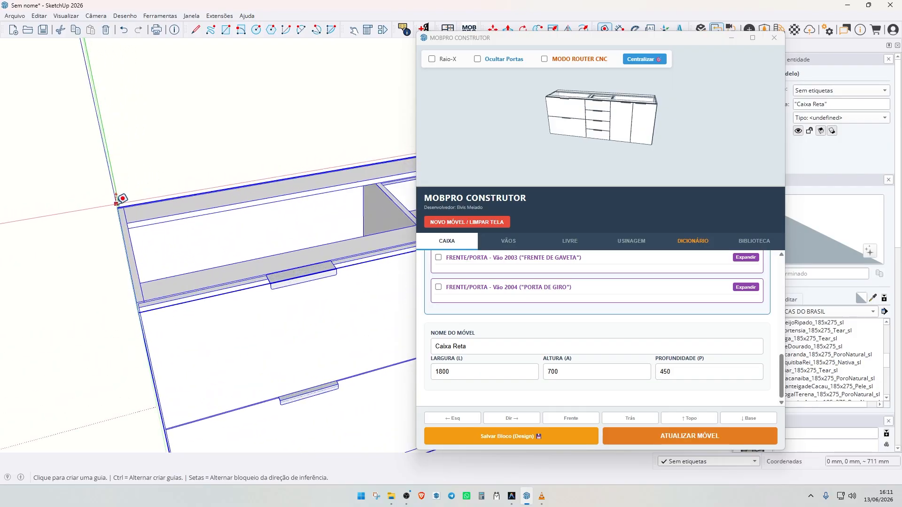
click(116, 197)
scroll(121, 201, down, 3)
middle_drag(123, 201, 292, 169)
scroll(266, 188, up, 3)
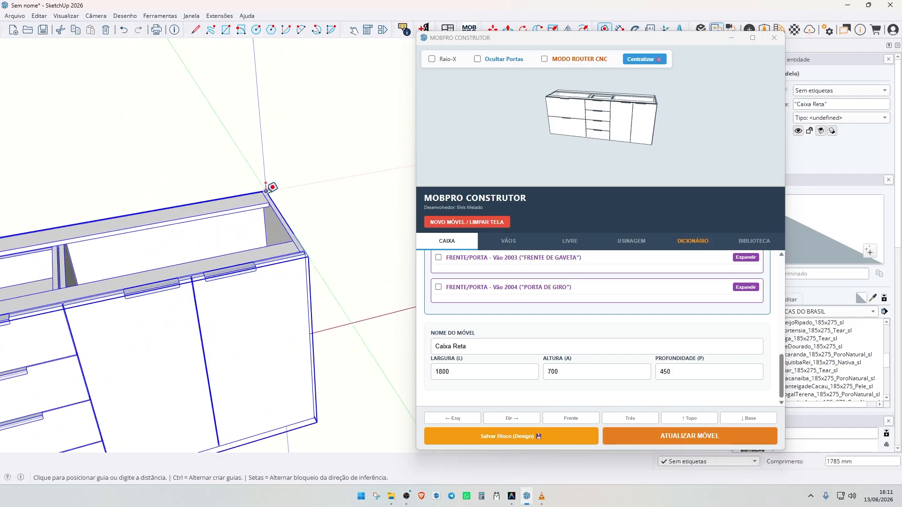
scroll(332, 201, down, 6)
key(space)
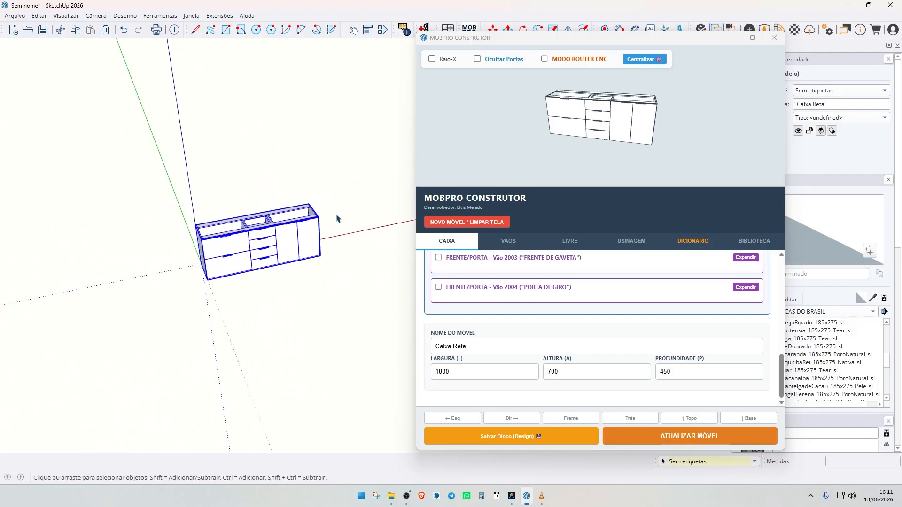
Set the central drawer bay's width to 350 mm and update the model.
scroll(260, 249, up, 5)
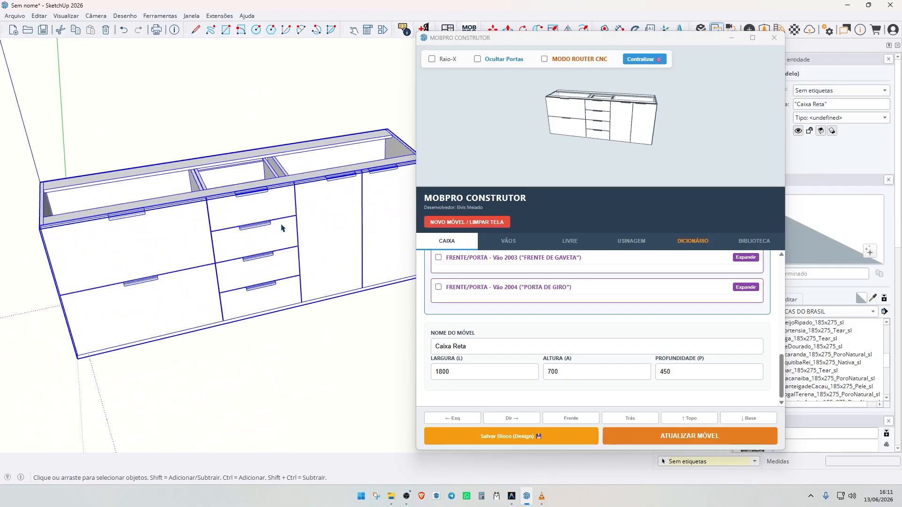
scroll(283, 228, down, 3)
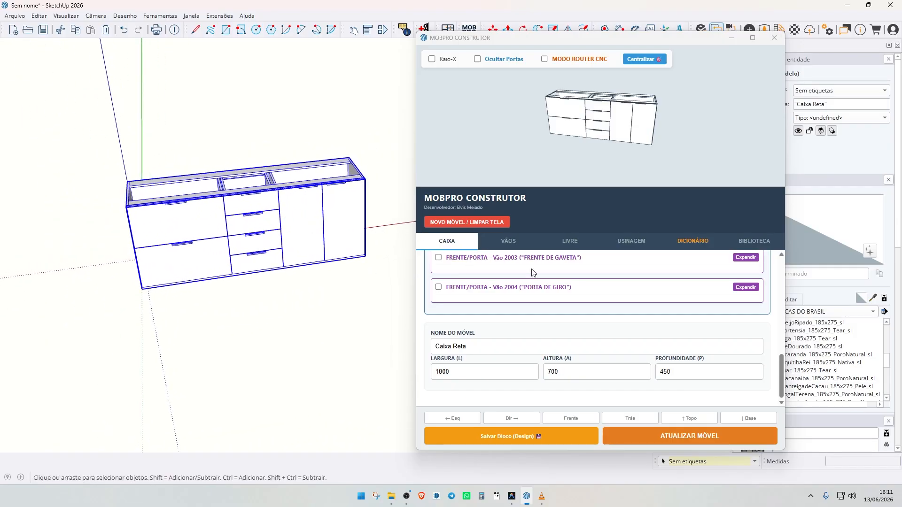
click(508, 241)
scroll(547, 353, down, 3)
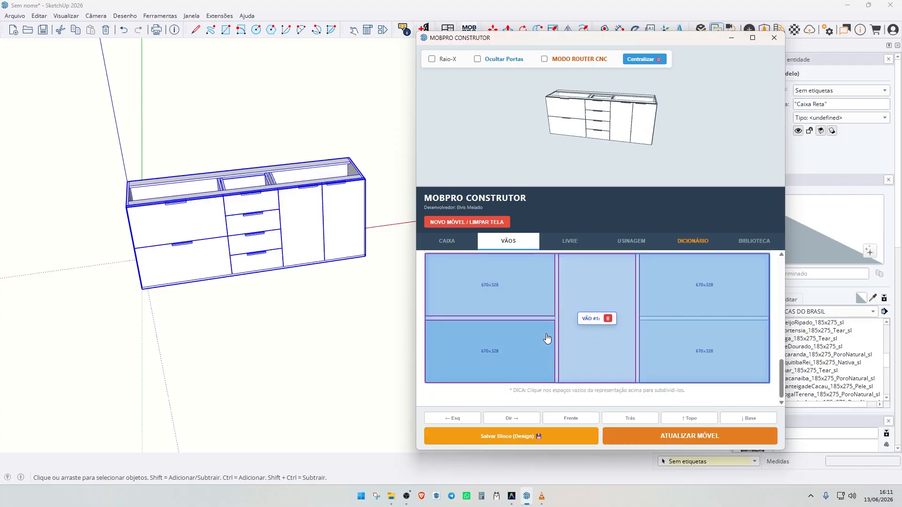
click(609, 354)
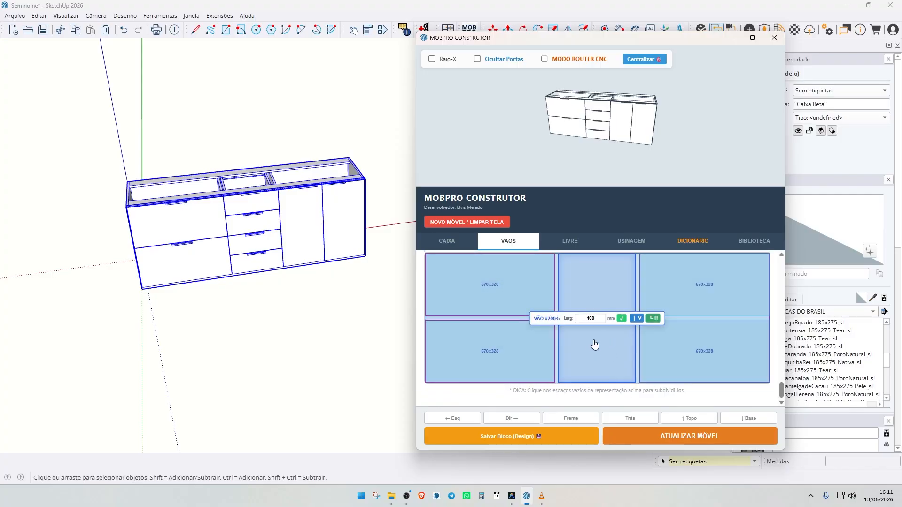
drag(598, 319, 574, 319)
text(350)
key(Return)
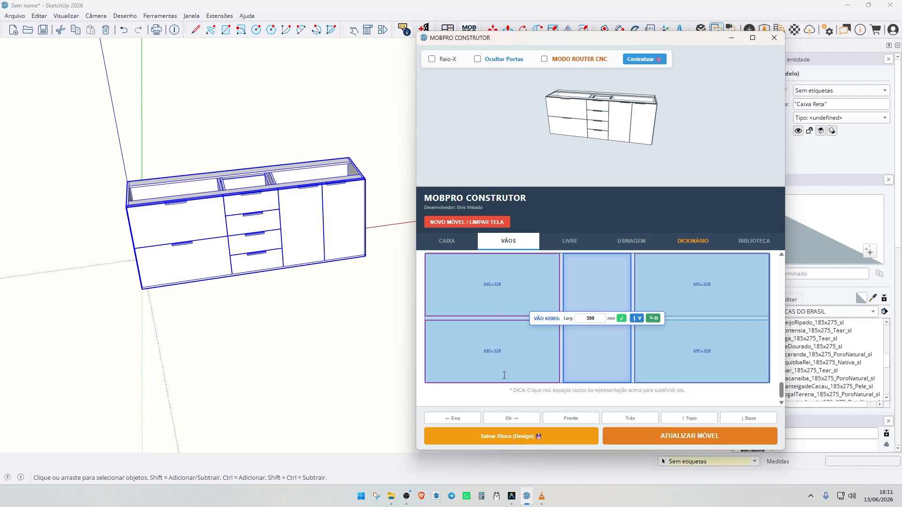
click(666, 437)
Set the lower-left bay's dimension to 250 mm and check the uneven drawer fronts in the model.
scroll(188, 165, up, 5)
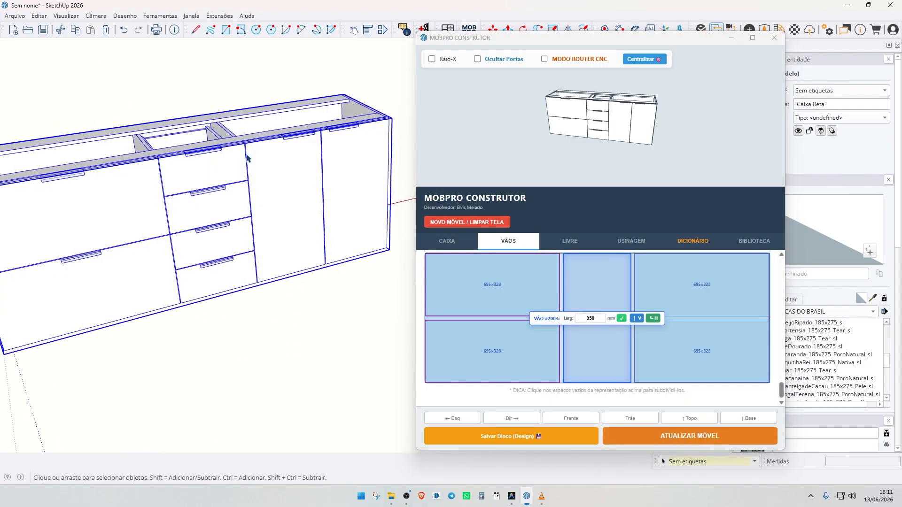
scroll(269, 192, down, 3)
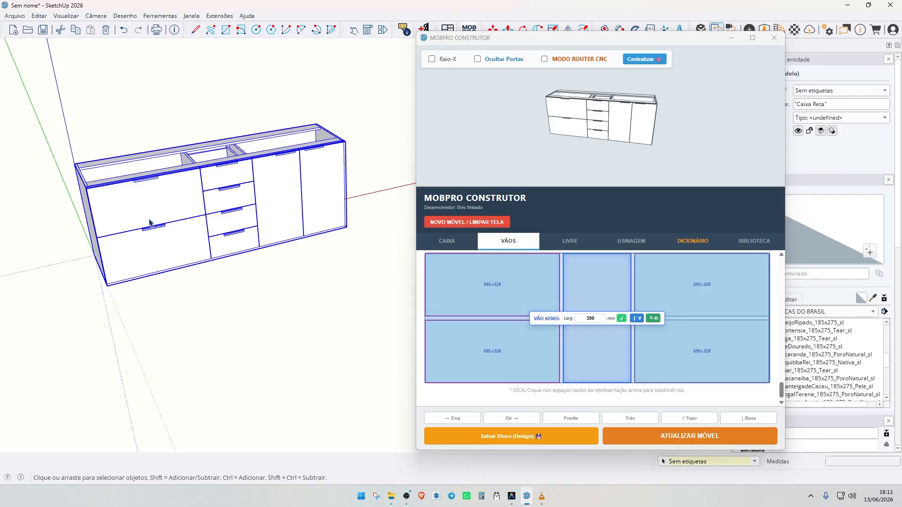
scroll(123, 254, down, 3)
scroll(124, 254, up, 6)
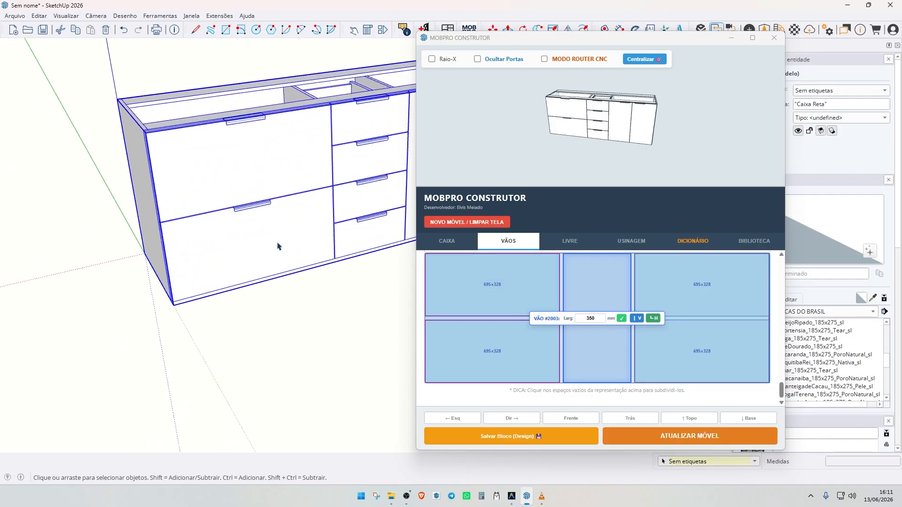
click(494, 348)
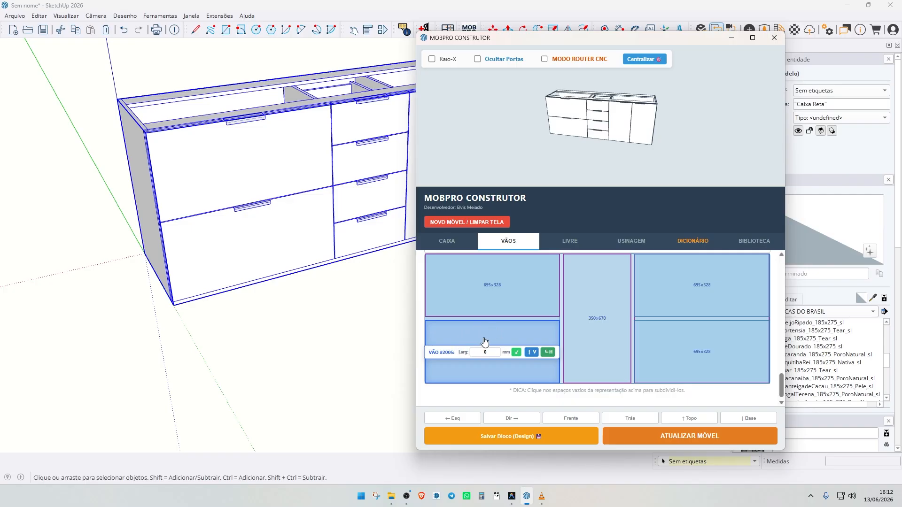
click(492, 306)
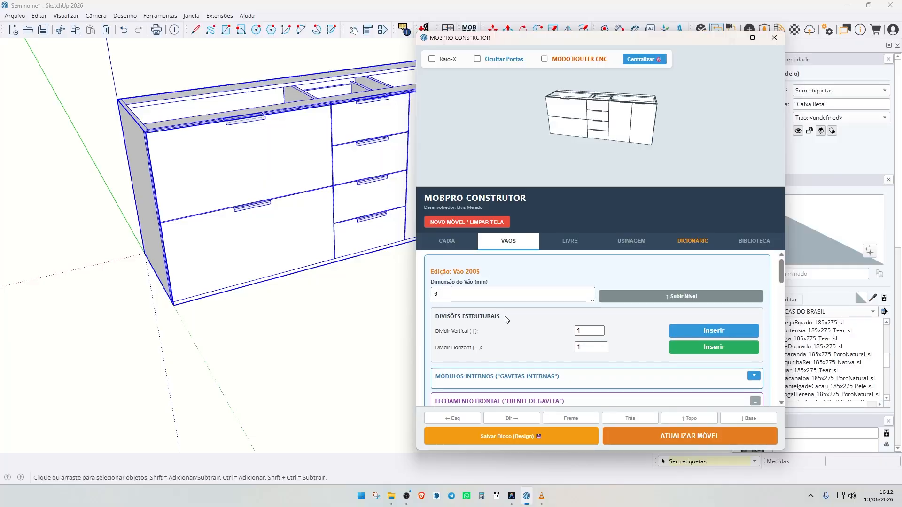
scroll(503, 320, down, 10)
click(484, 352)
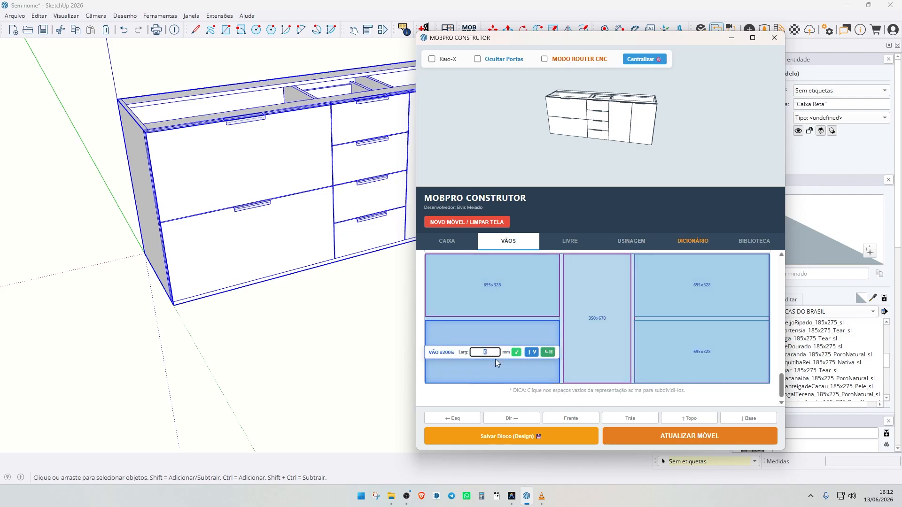
text(250)
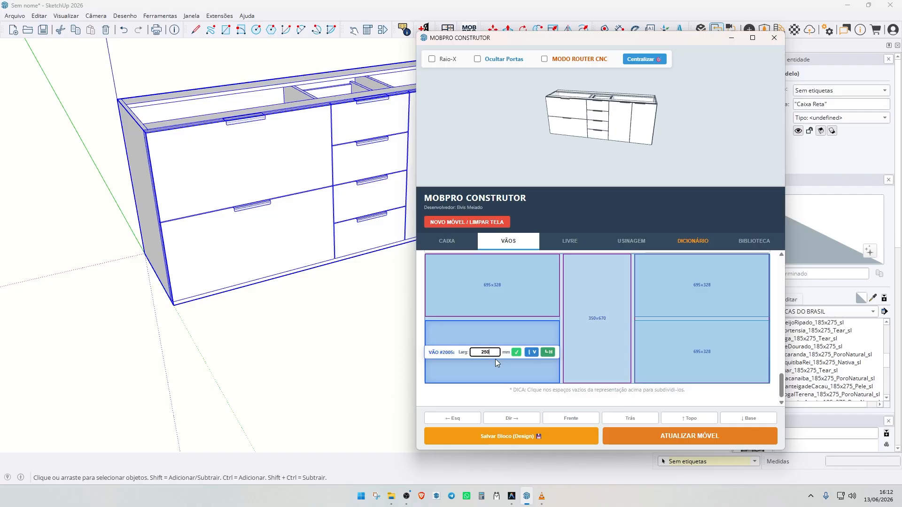
key(Return)
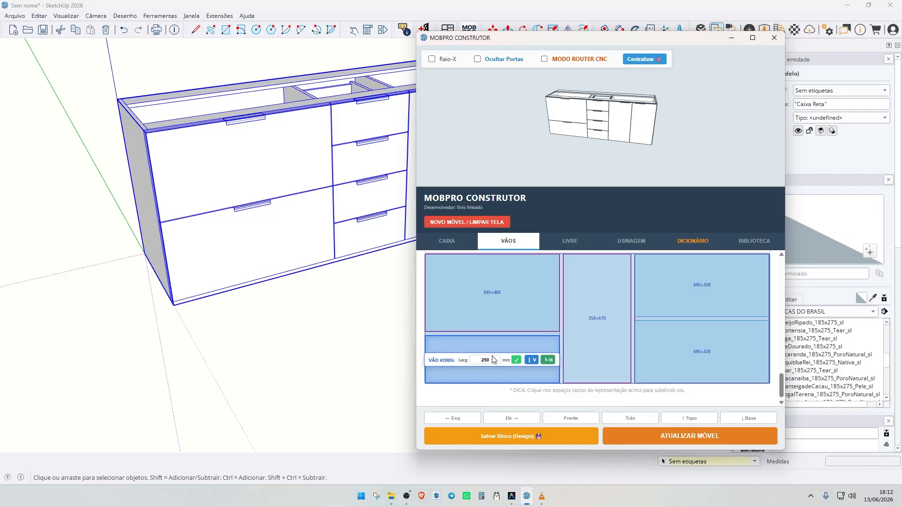
scroll(312, 221, down, 1)
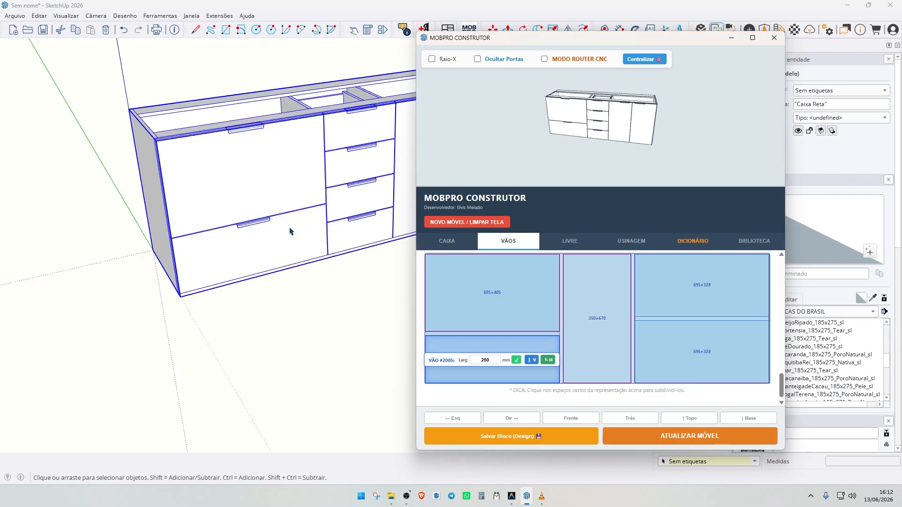
middle_drag(299, 234, 312, 151)
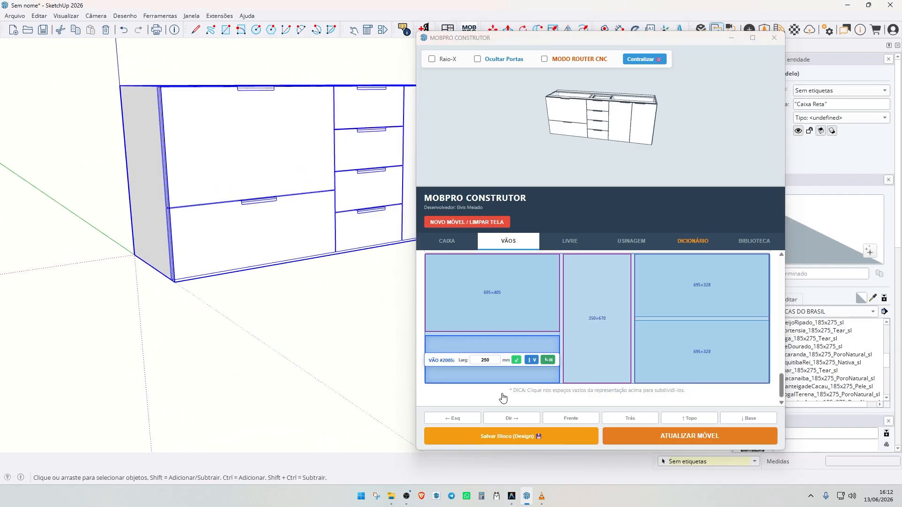
Reset the lower-left bay's dimension to 0 and check the cabinet's fronts in the model.
click(492, 362)
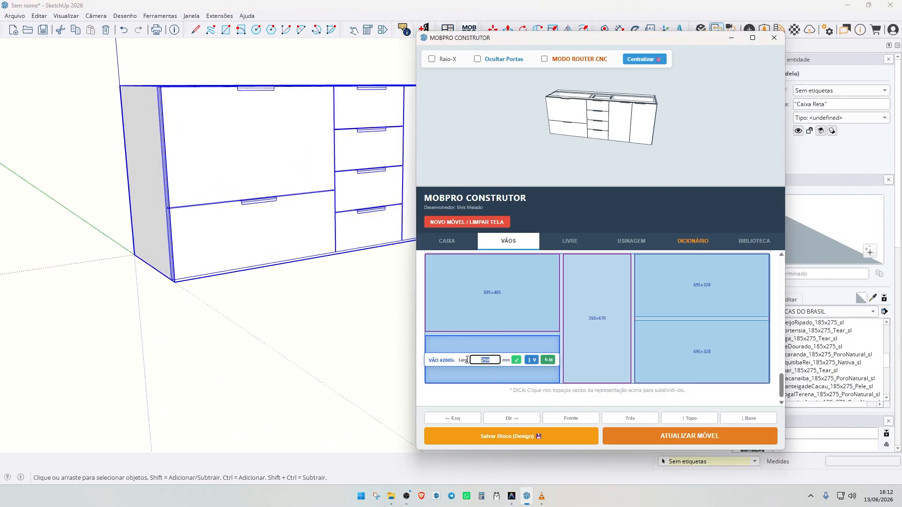
text(0)
key(Return)
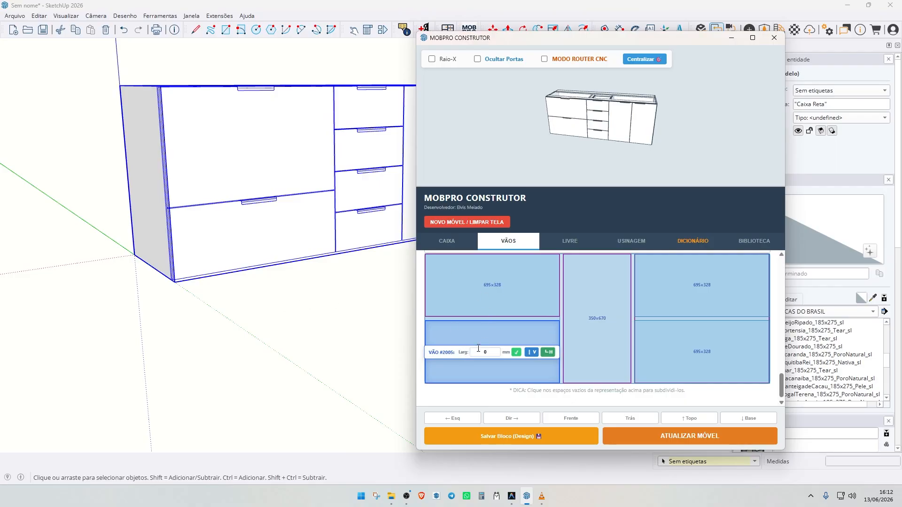
scroll(249, 258, down, 1)
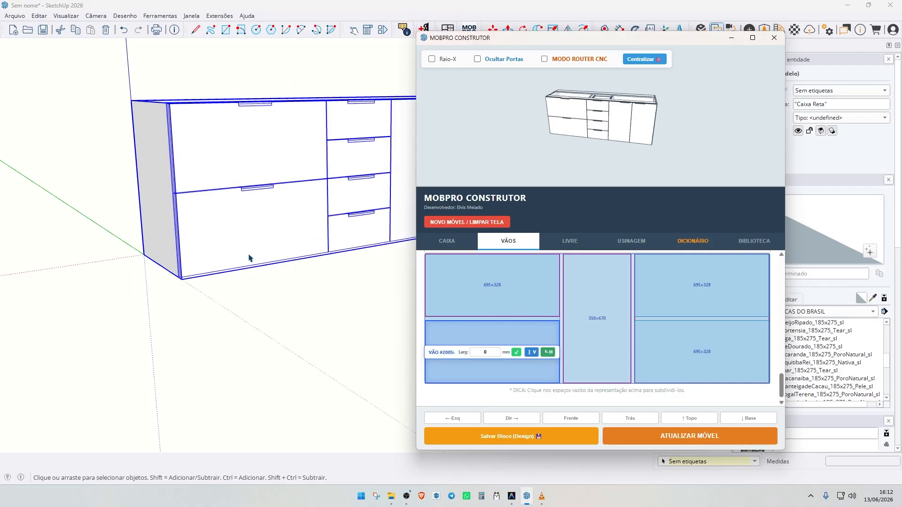
scroll(249, 258, down, 2)
mouse_move(338, 208)
middle_down()
mouse_move(201, 238)
mouse_move(306, 218)
mouse_move(243, 260)
middle_up()
scroll(243, 260, up, 3)
scroll(258, 166, up, 3)
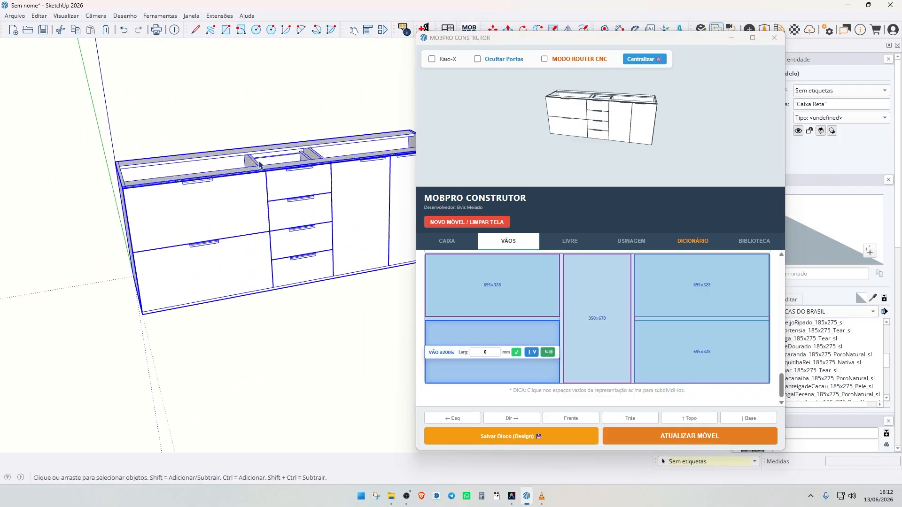
scroll(235, 232, down, 3)
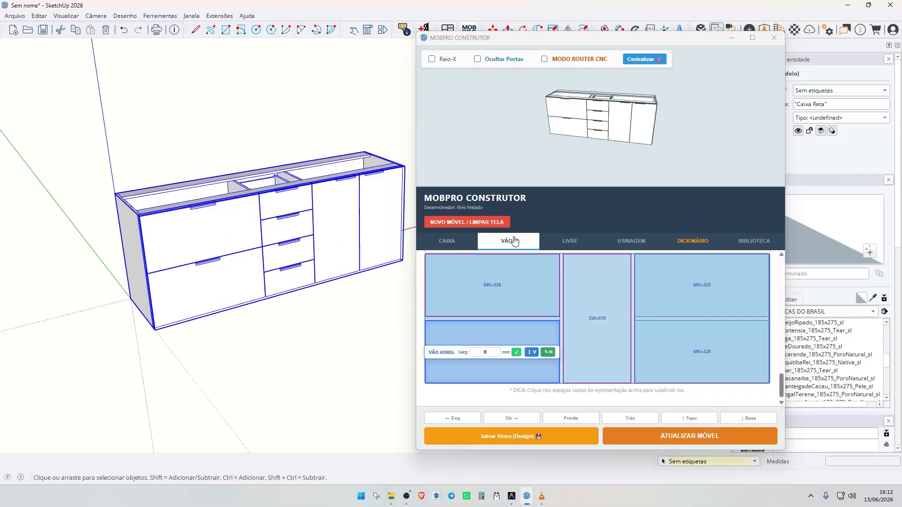
Rename the furniture piece as Balcão Pia.
click(450, 246)
drag(525, 346, 414, 348)
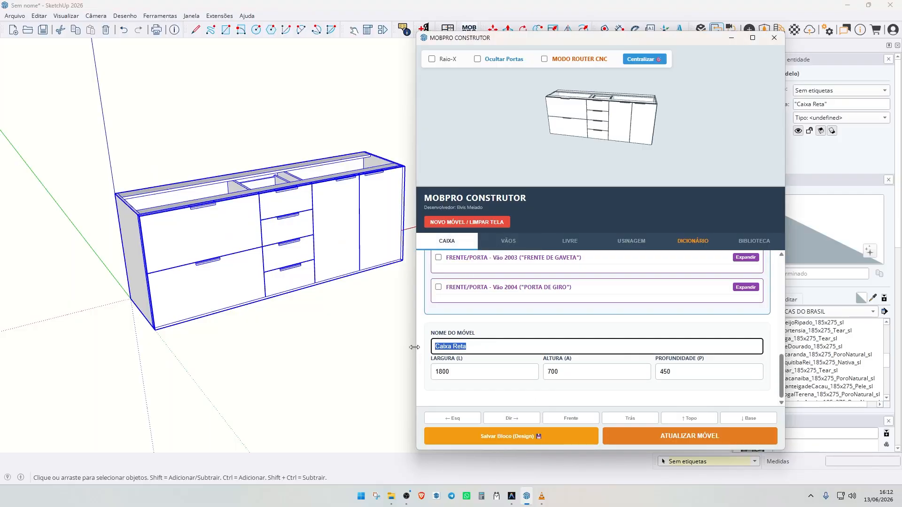
text(Balcão Pia)
Save the cabinet as a new design block named Balcão Pia with base rule Caixa Reta in the category Inferiores.
click(505, 439)
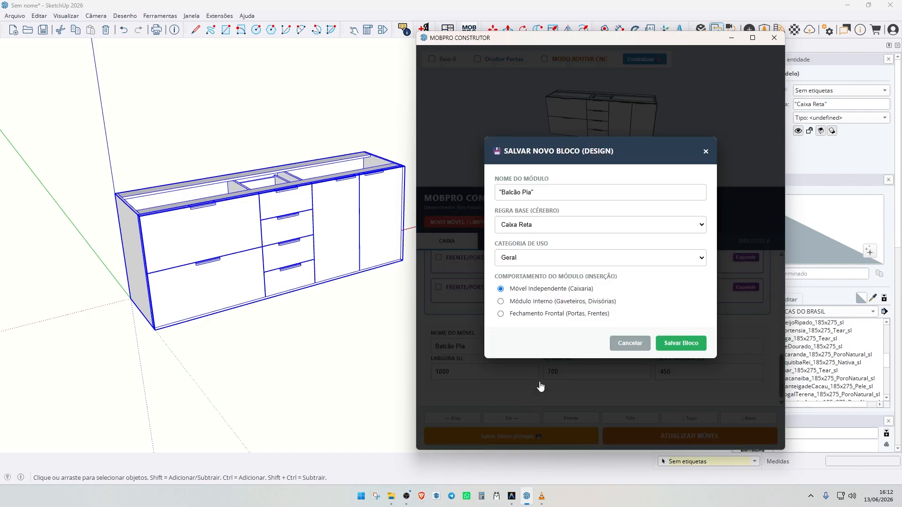
click(525, 224)
click(520, 262)
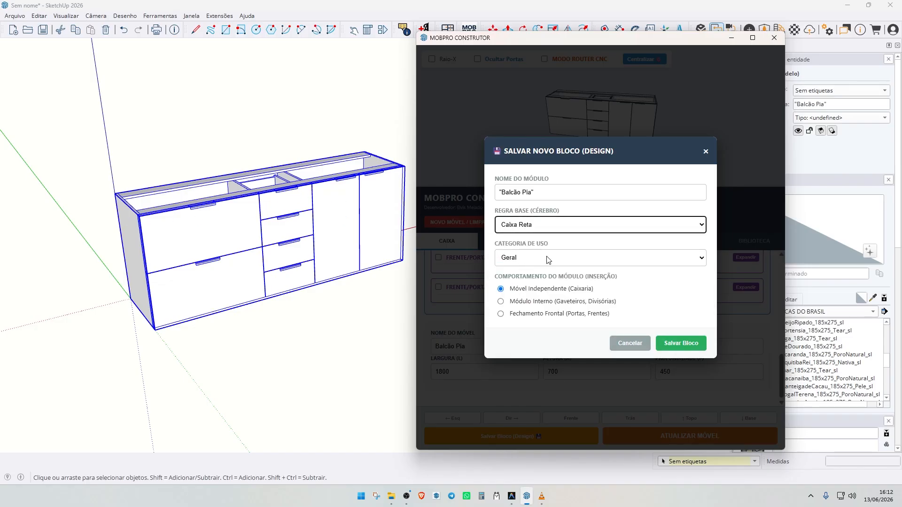
click(535, 258)
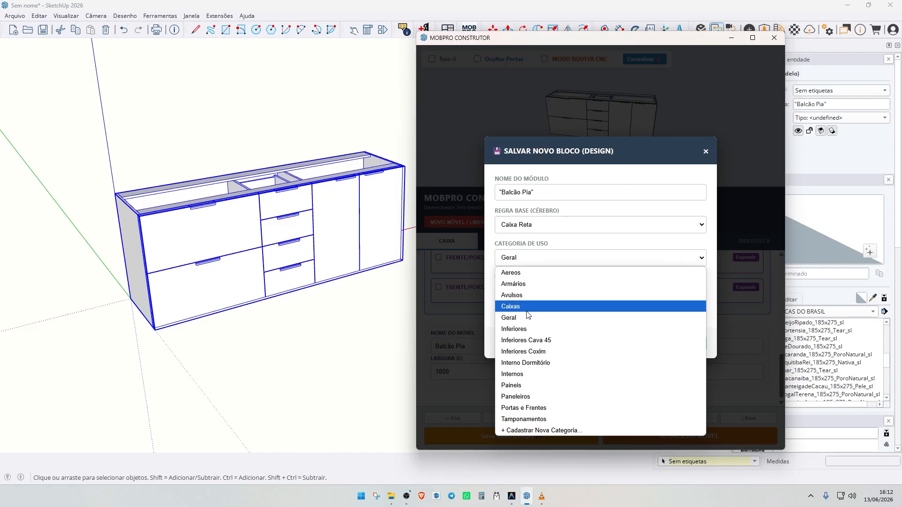
click(527, 329)
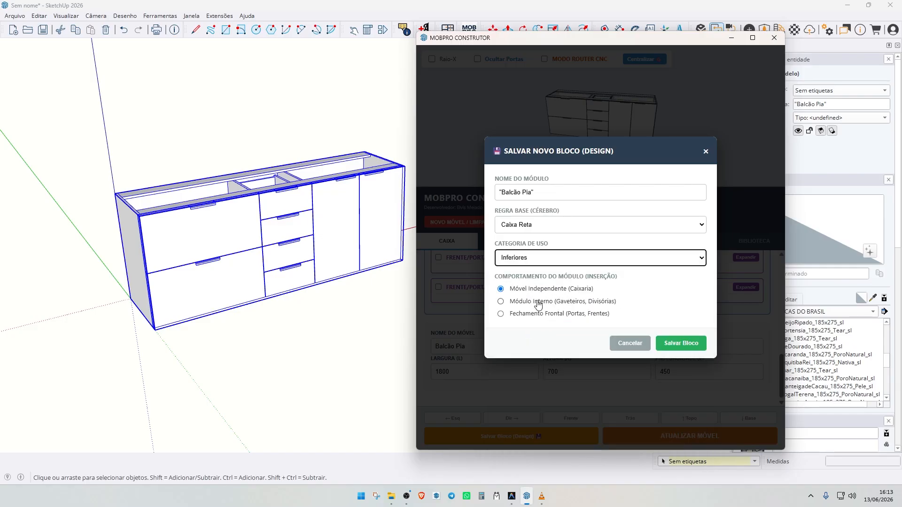
click(501, 302)
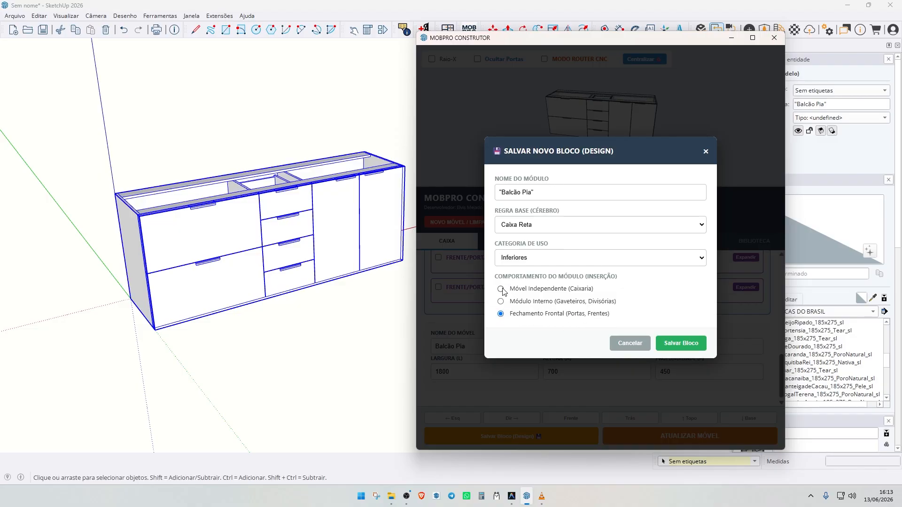
click(688, 346)
click(681, 261)
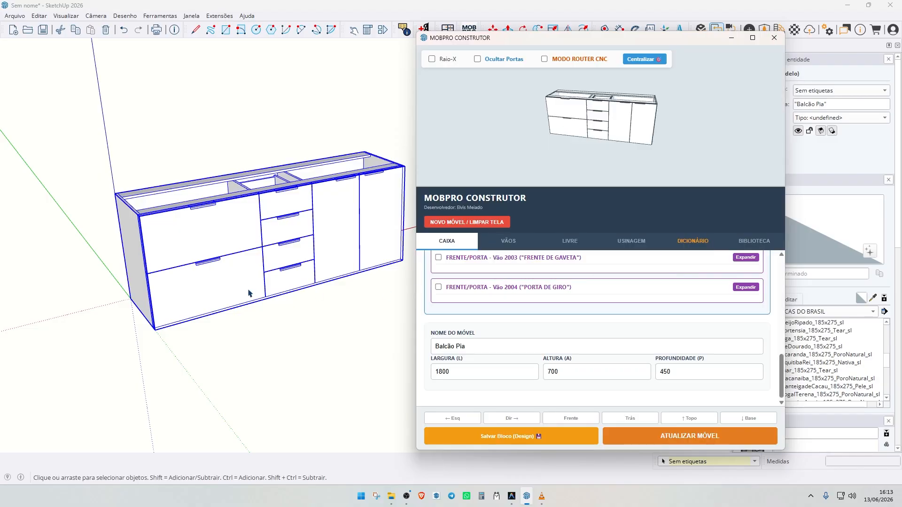
Search the block library for "pia".
scroll(244, 294, down, 3)
click(752, 241)
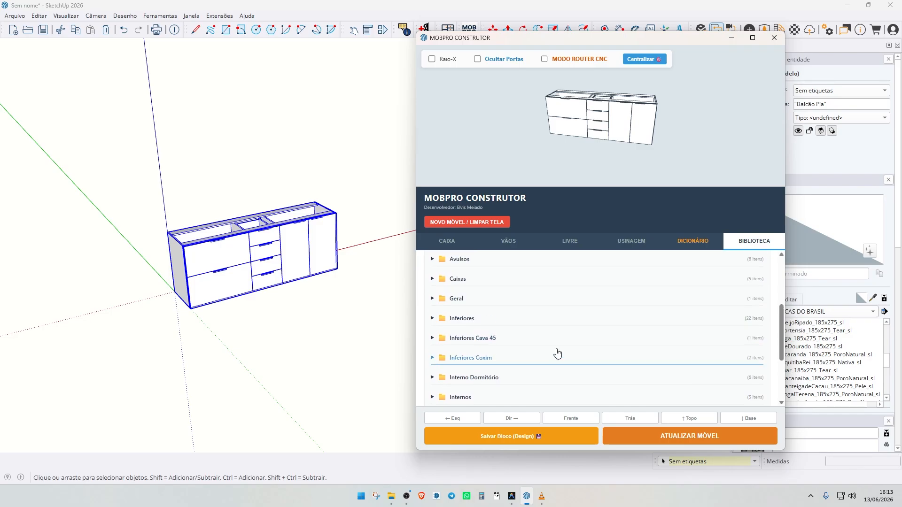
scroll(556, 353, up, 3)
click(511, 325)
text(pia)
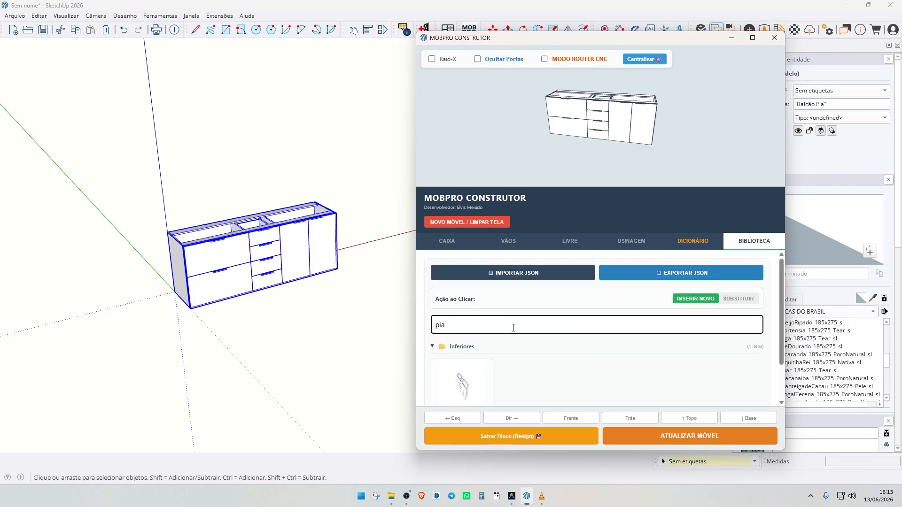
scroll(513, 328, down, 1)
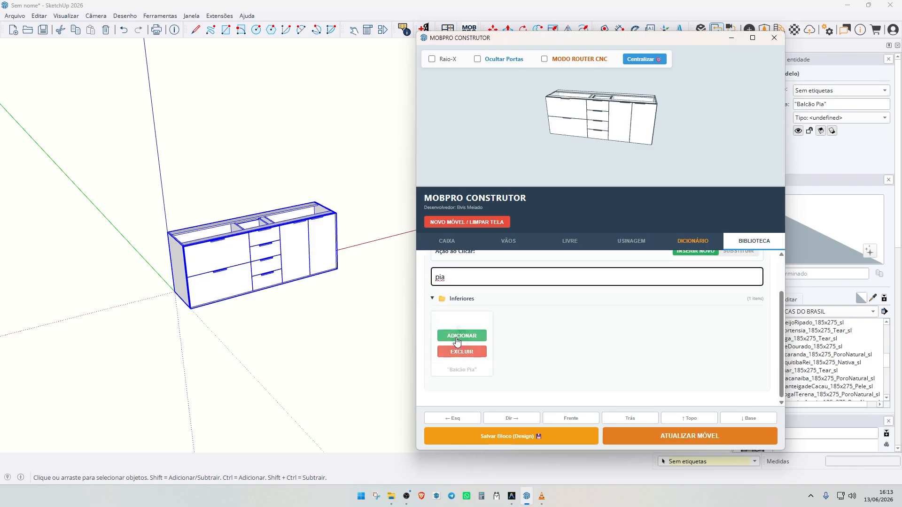
Insert a copy of the Balcão Pia block on the red axis beside the original cabinet, and delete that copy.
click(465, 335)
scroll(118, 327, down, 3)
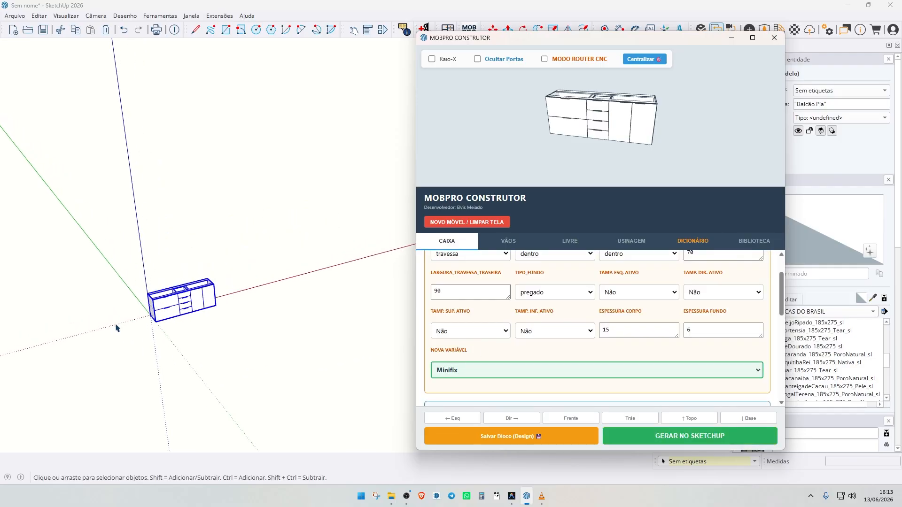
click(646, 436)
scroll(262, 292, up, 2)
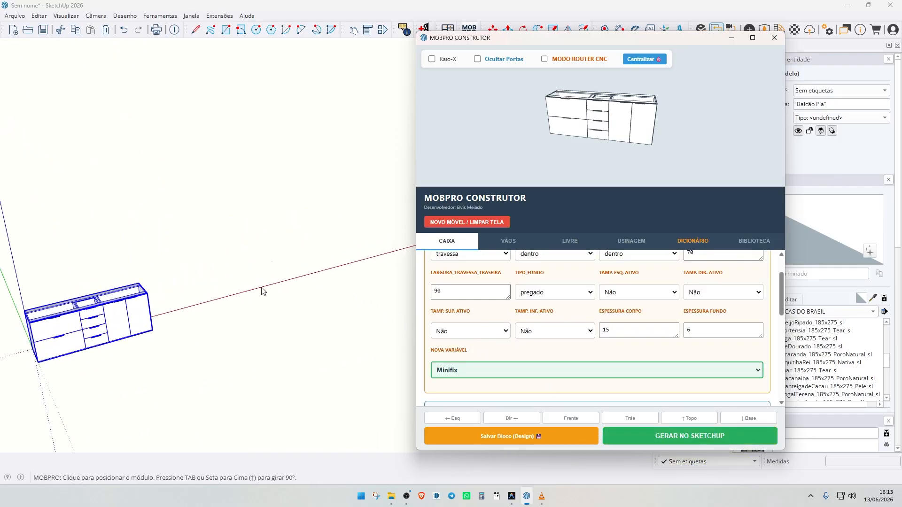
scroll(301, 292, up, 5)
scroll(197, 250, down, 3)
middle_drag(262, 269, 210, 270)
scroll(278, 262, up, 1)
scroll(306, 267, down, 2)
scroll(286, 277, down, 2)
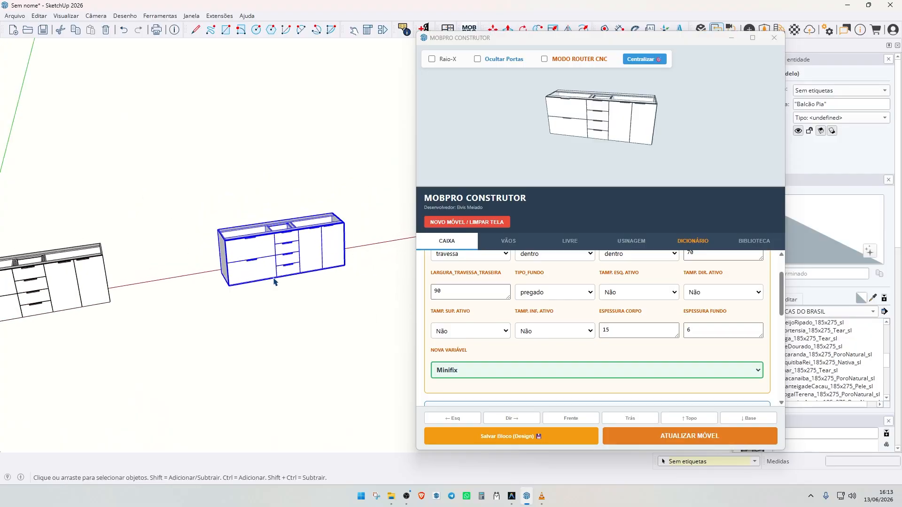
key(Delete)
Insert the Aereo 2 Portas block from the library's Aereos category on the red axis, away from the base cabinet.
click(754, 240)
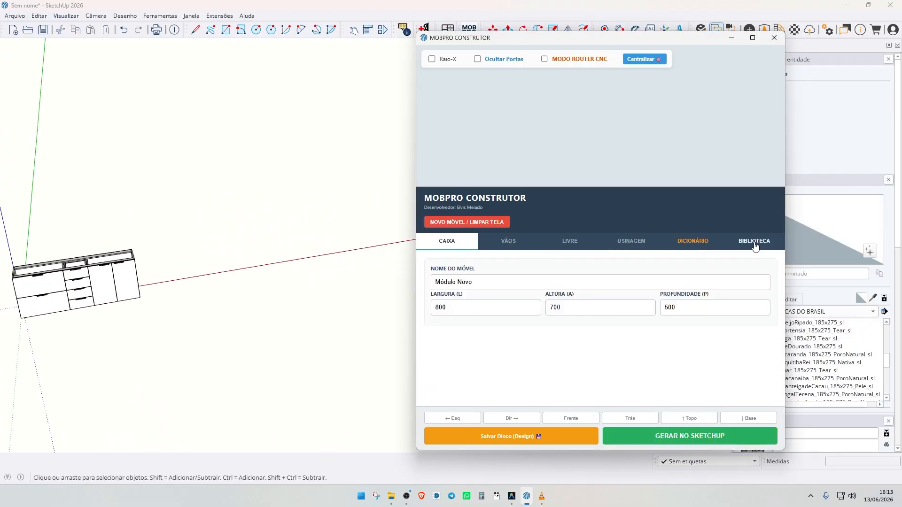
click(469, 350)
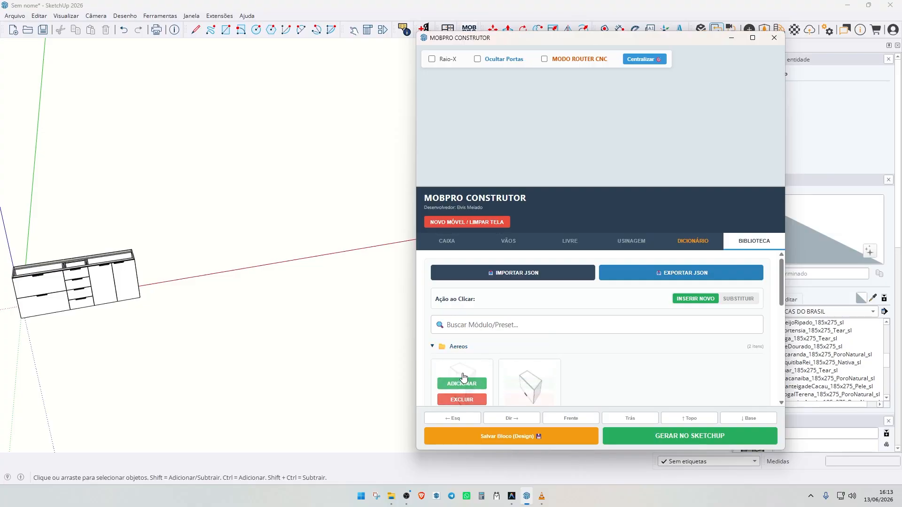
click(463, 381)
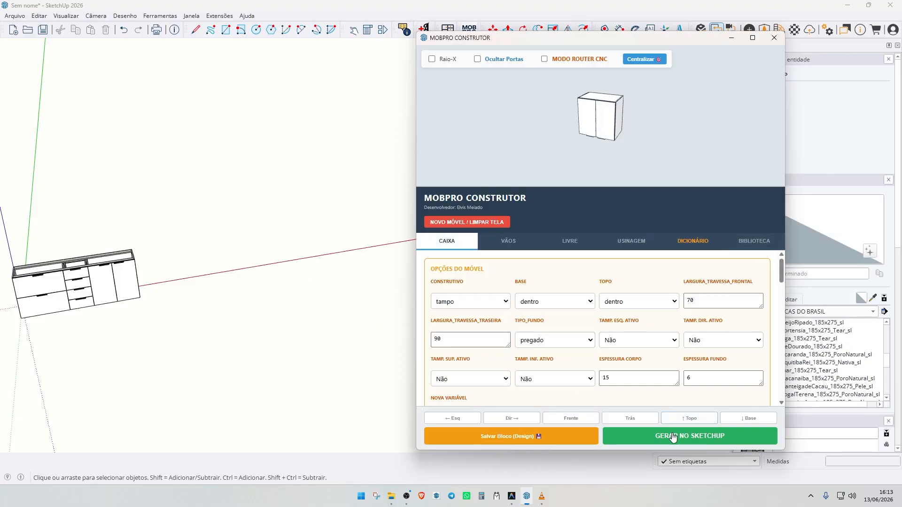
click(626, 435)
click(251, 266)
scroll(250, 263, up, 4)
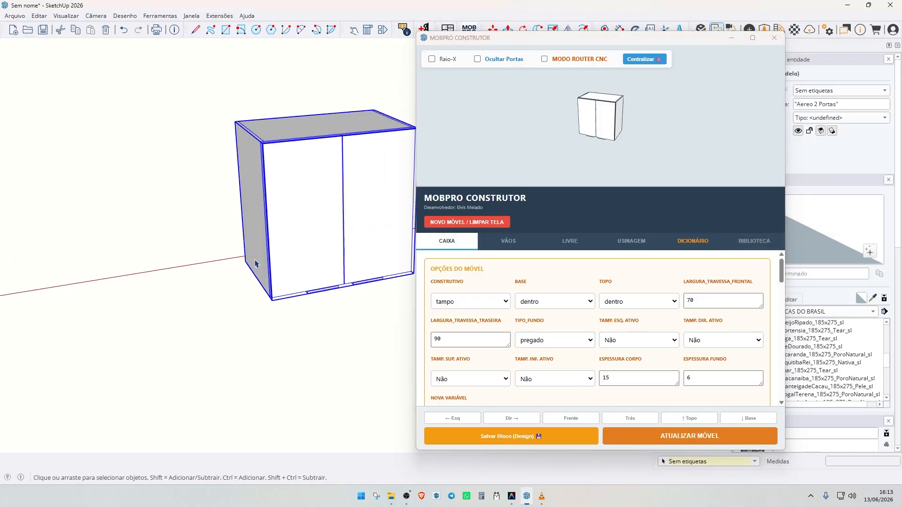
Delete the Balcão Pia base cabinet from the model, keeping the two-door wall cabinet.
middle_drag(255, 262, 264, 243)
scroll(265, 242, down, 2)
scroll(356, 244, down, 3)
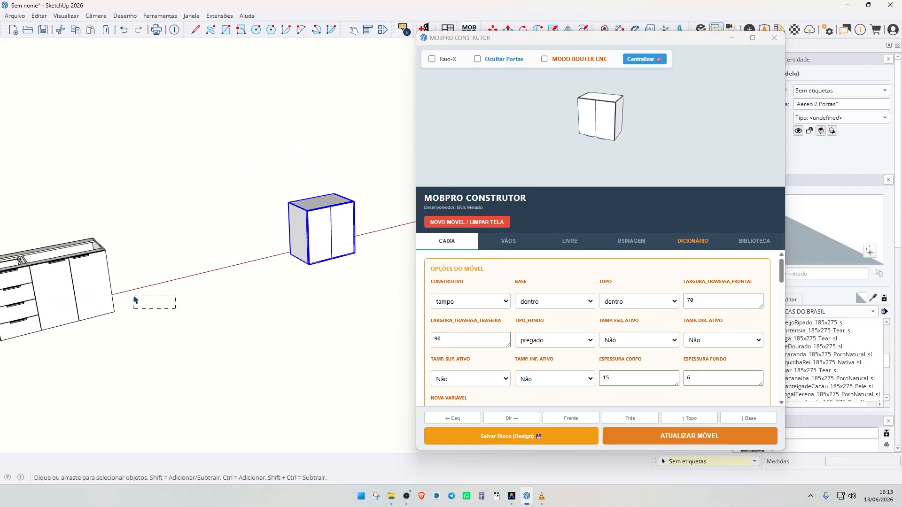
drag(135, 299, 106, 305)
key(Delete)
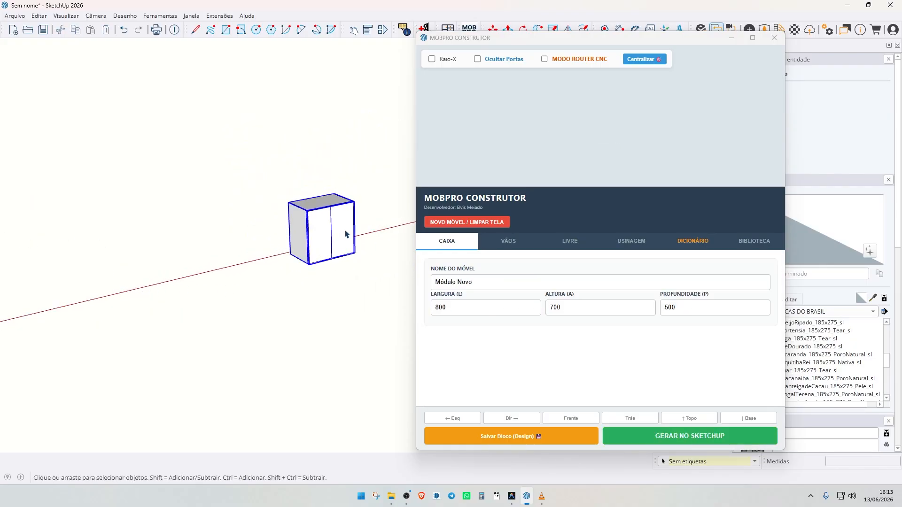
Select the two-door wall cabinet and set its height to 400 mm.
click(345, 234)
scroll(329, 240, up, 2)
middle_drag(326, 242, 280, 209)
scroll(111, 268, down, 2)
scroll(210, 259, up, 3)
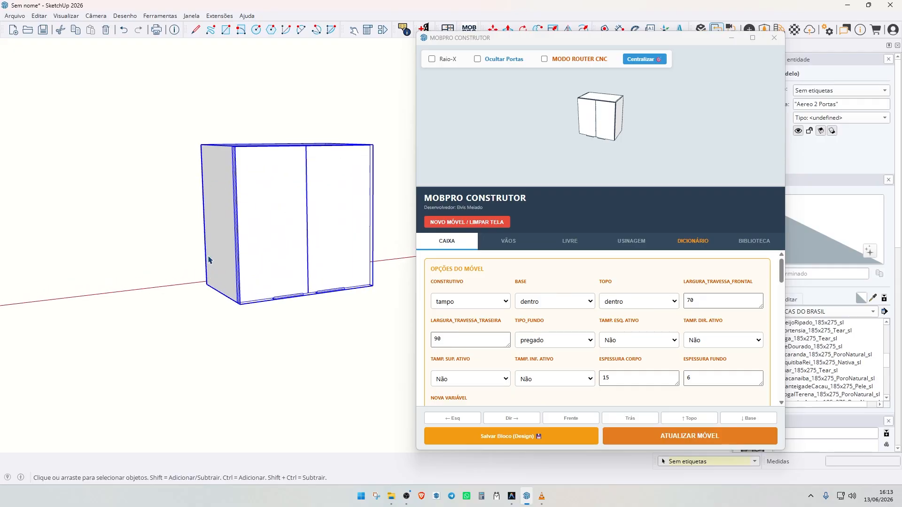
middle_drag(209, 259, 321, 248)
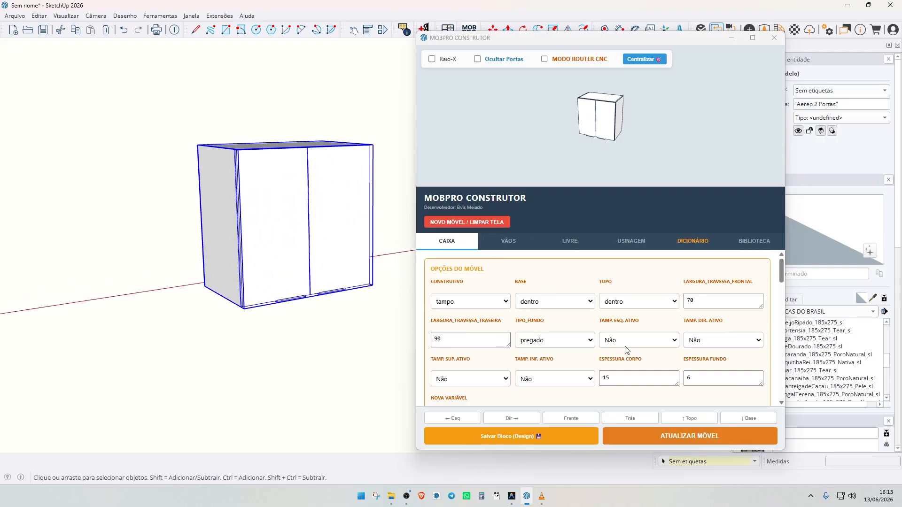
scroll(525, 374, down, 10)
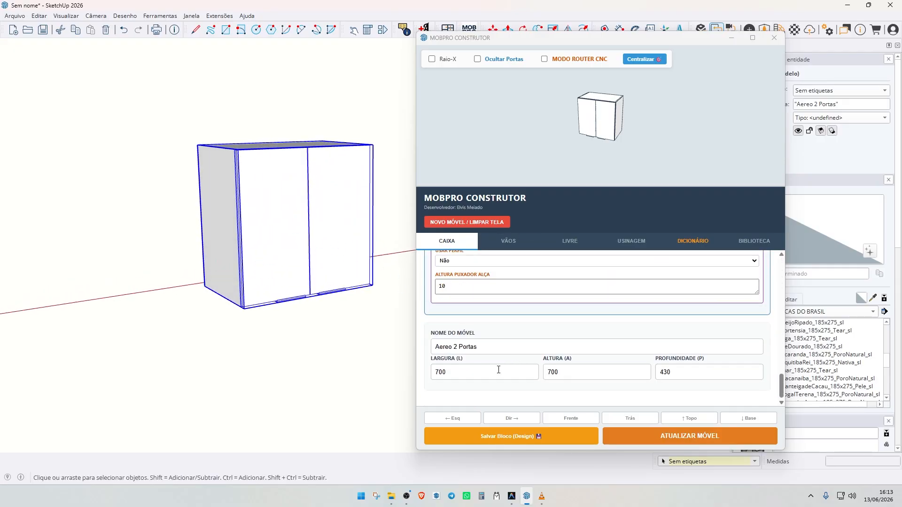
double_click(581, 372)
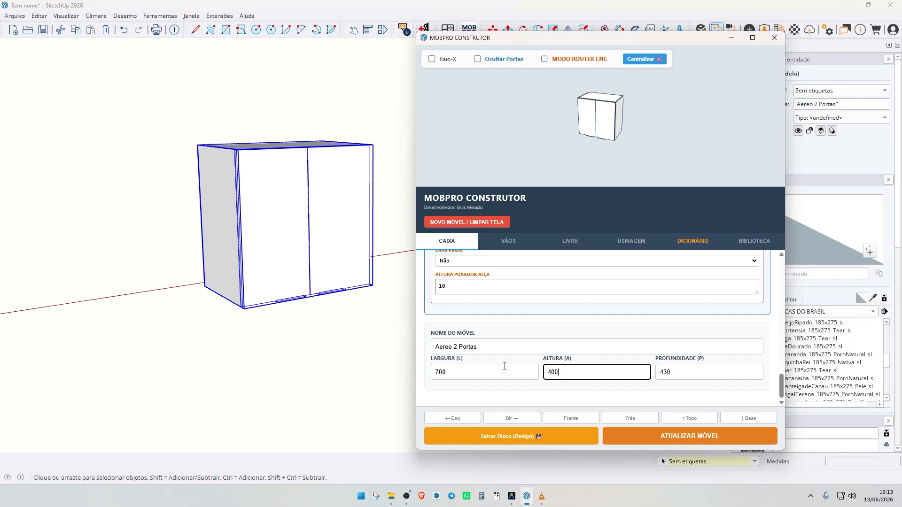
text(400)
key(Return)
middle_drag(255, 215, 315, 281)
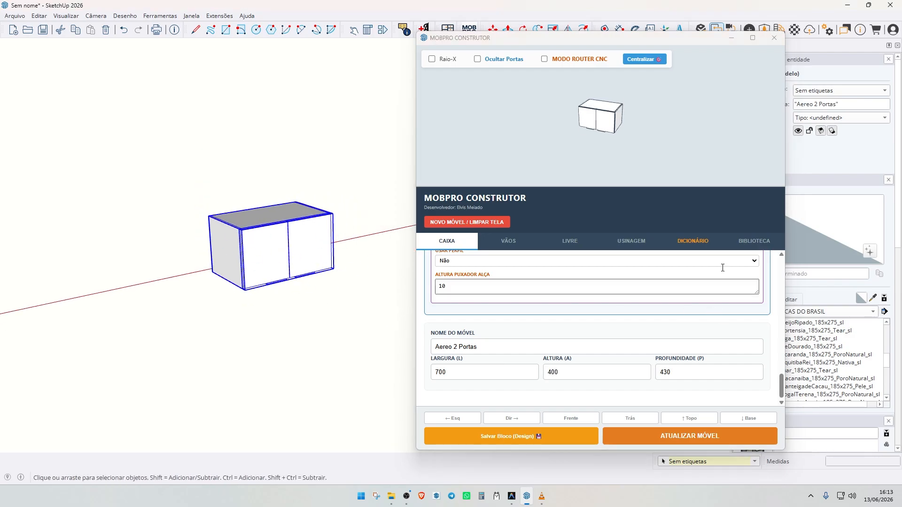
Replace the selected wall cabinet with the Aereo Basculante block, using the library's substitute mode.
click(753, 242)
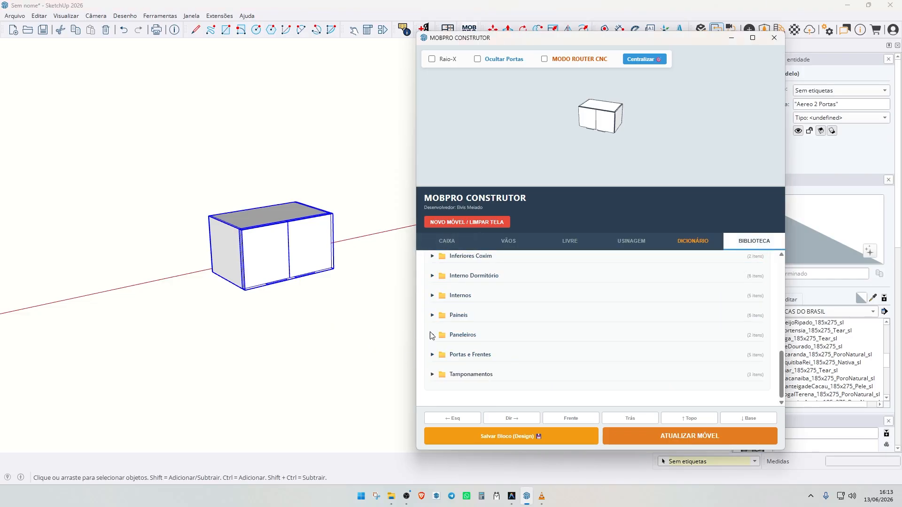
scroll(523, 352, up, 8)
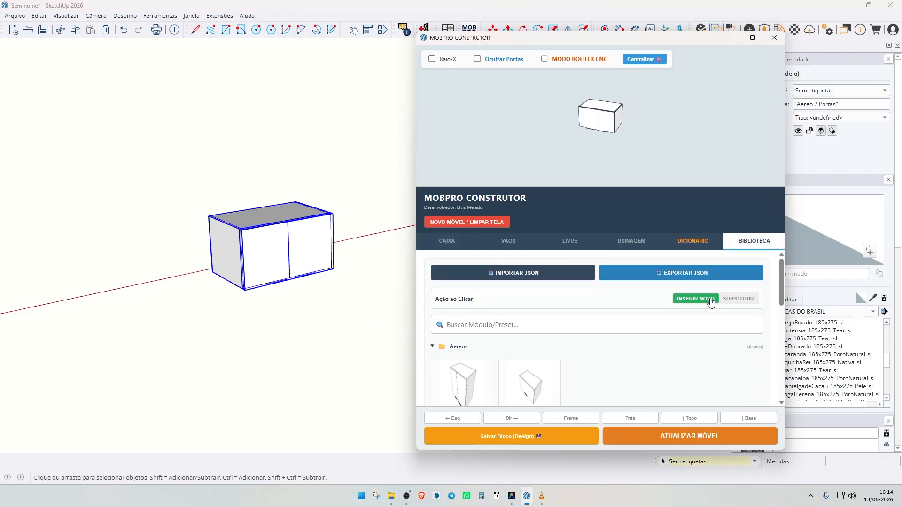
click(740, 301)
scroll(620, 371, down, 2)
mouse_move(534, 355)
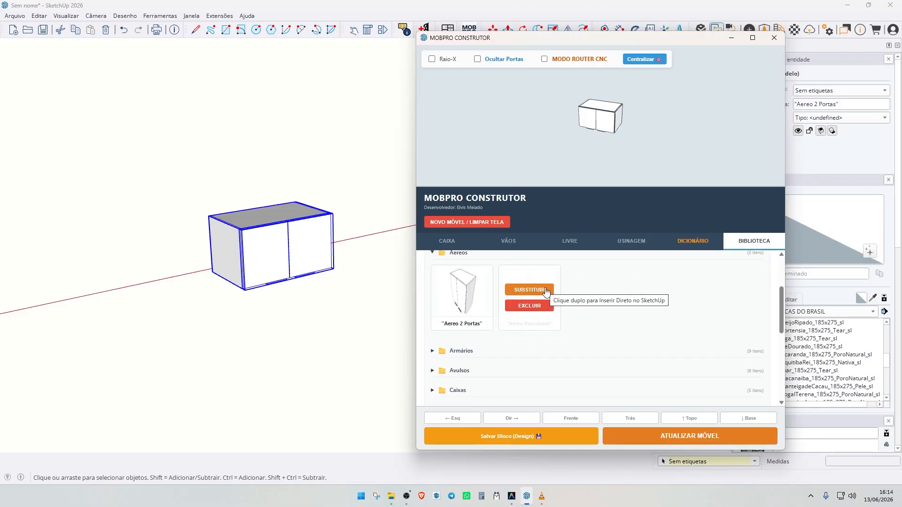
click(527, 295)
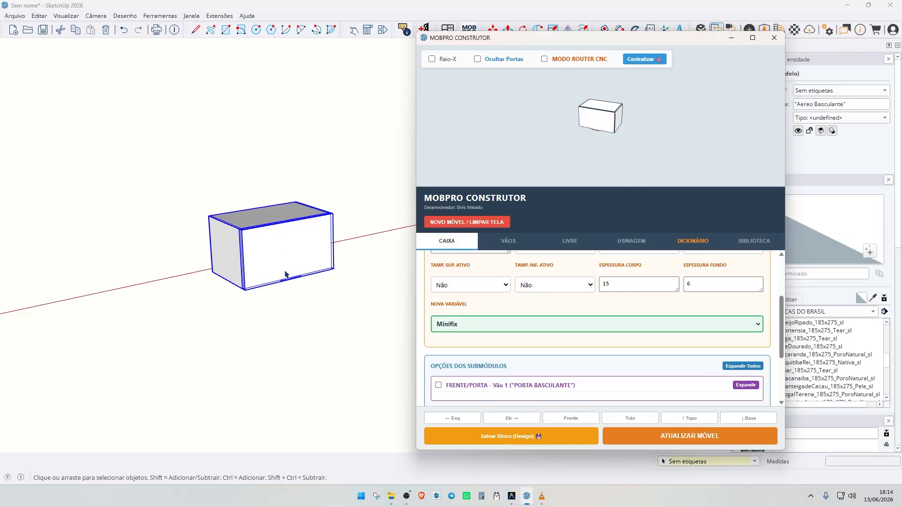
middle_drag(253, 272, 79, 325)
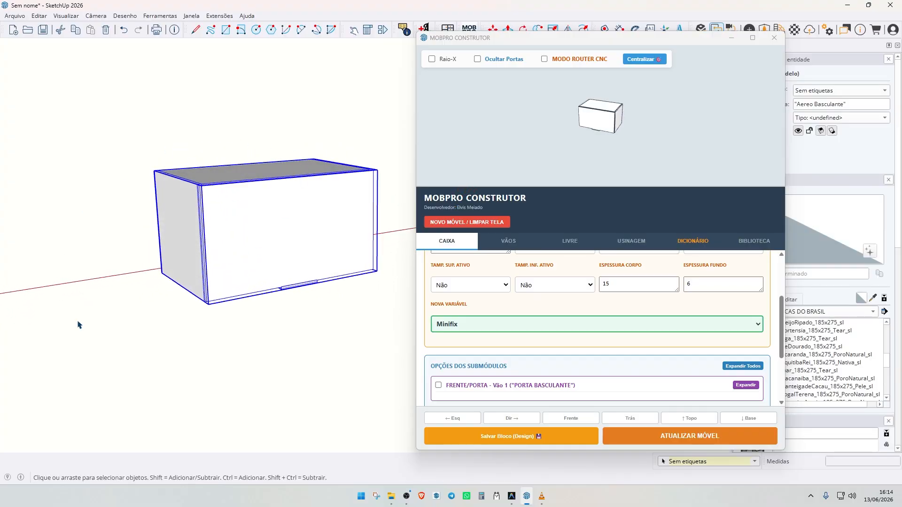
scroll(241, 290, down, 3)
middle_drag(238, 302, 295, 305)
scroll(295, 305, down, 3)
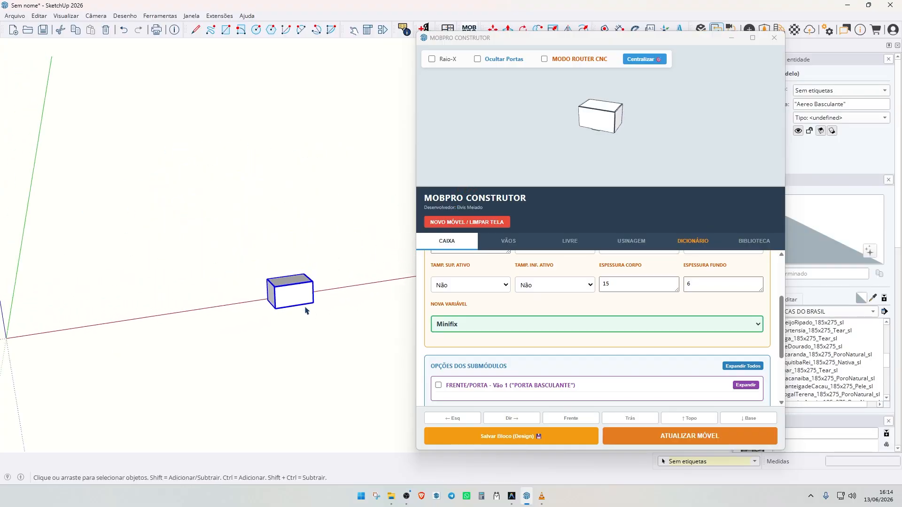
scroll(662, 321, down, 2)
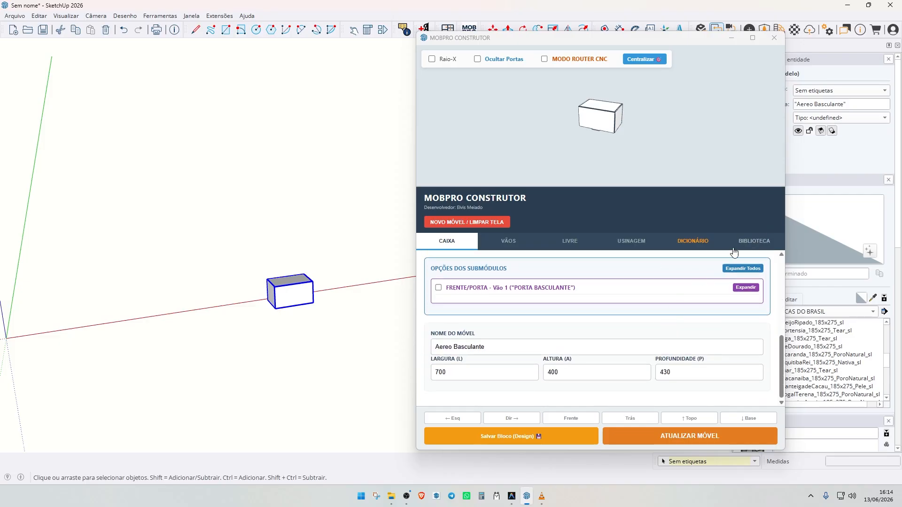
Turn on X-ray in the module preview, and hide and show the doors to inspect the wall cabinet's interior.
scroll(598, 114, up, 3)
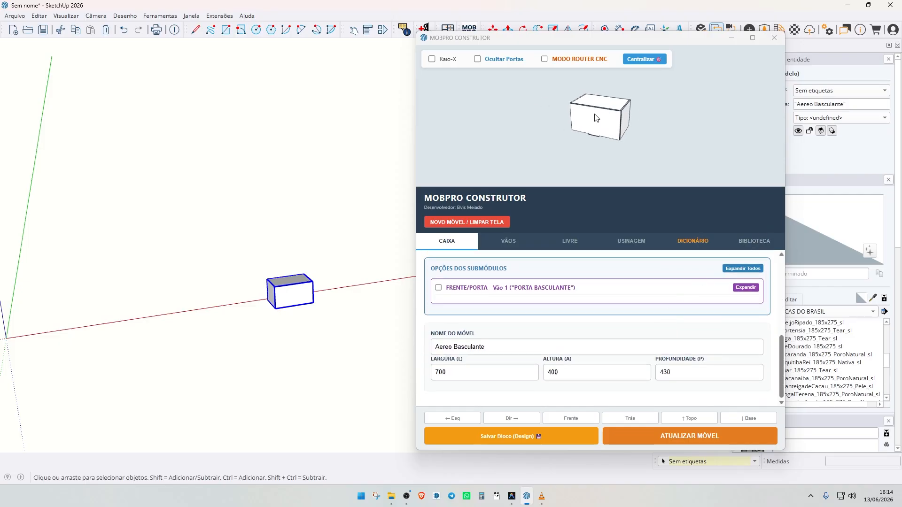
click(437, 63)
click(432, 60)
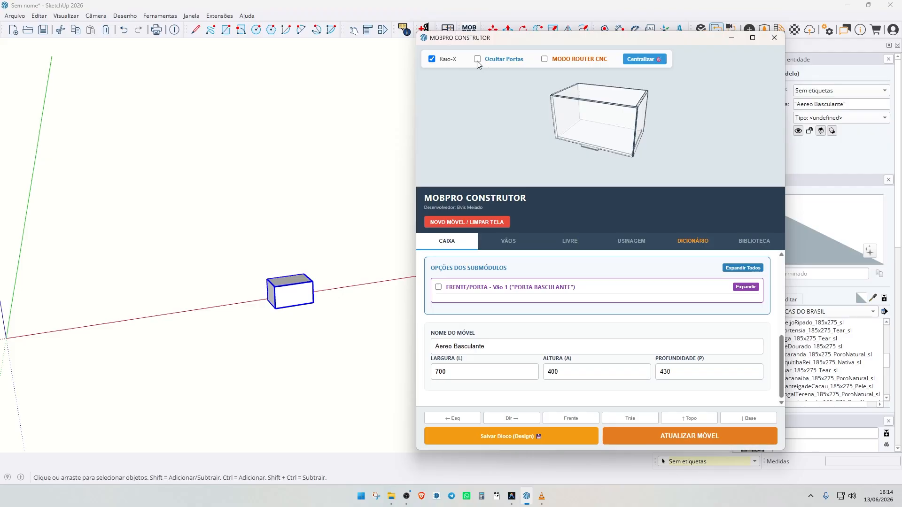
click(477, 59)
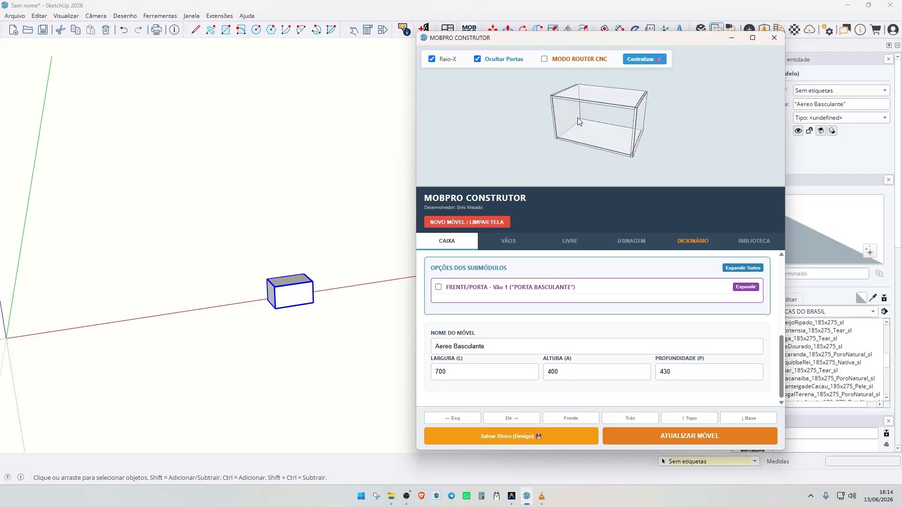
click(488, 60)
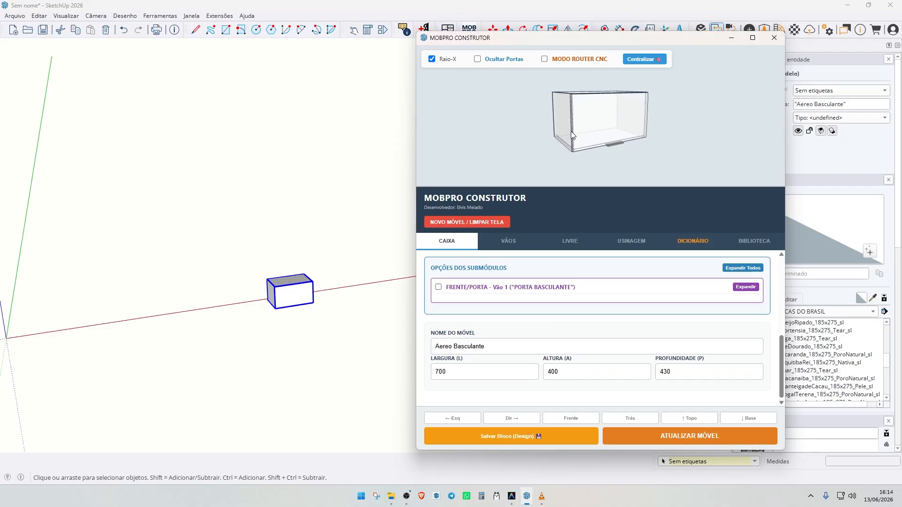
Review the wall cabinet's bay settings, including the structural divisions, internal modules, Porta Basculante front and bay diagram.
click(508, 242)
scroll(490, 323, up, 1)
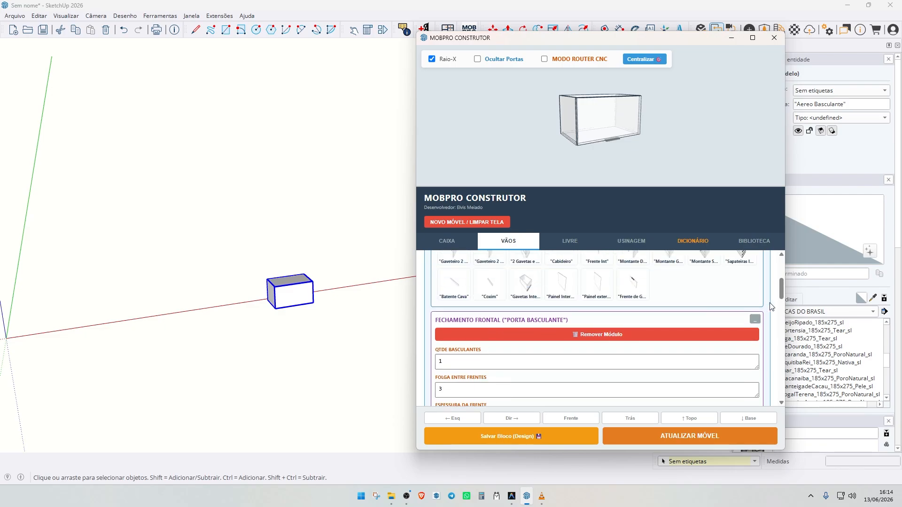
click(755, 320)
scroll(703, 317, up, 3)
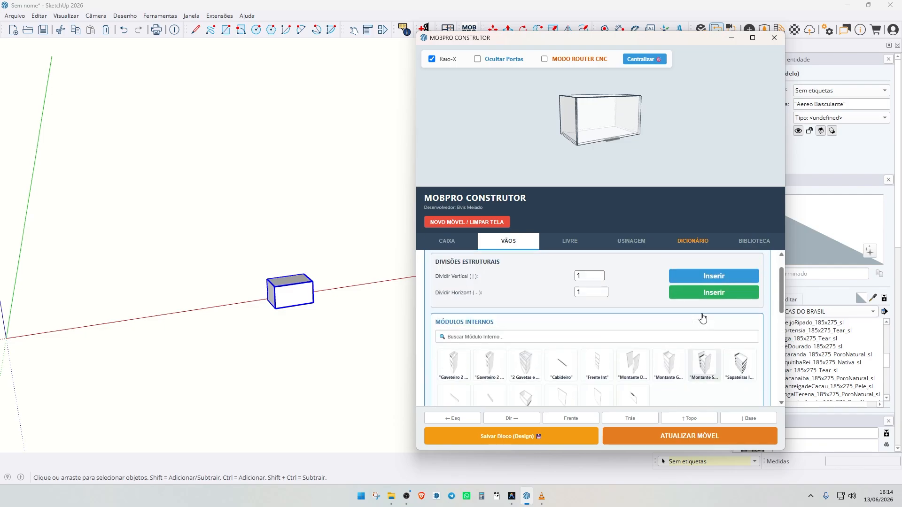
scroll(557, 348, down, 3)
scroll(555, 294, down, 3)
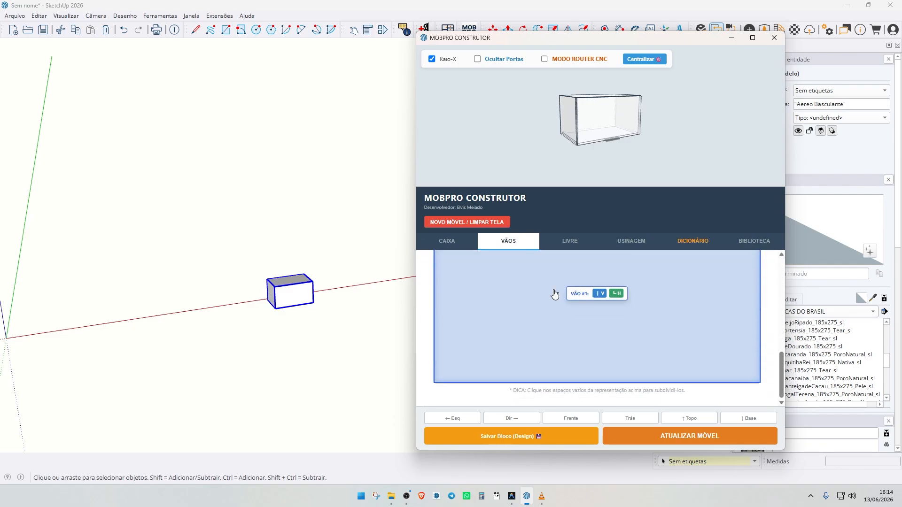
scroll(306, 289, down, 2)
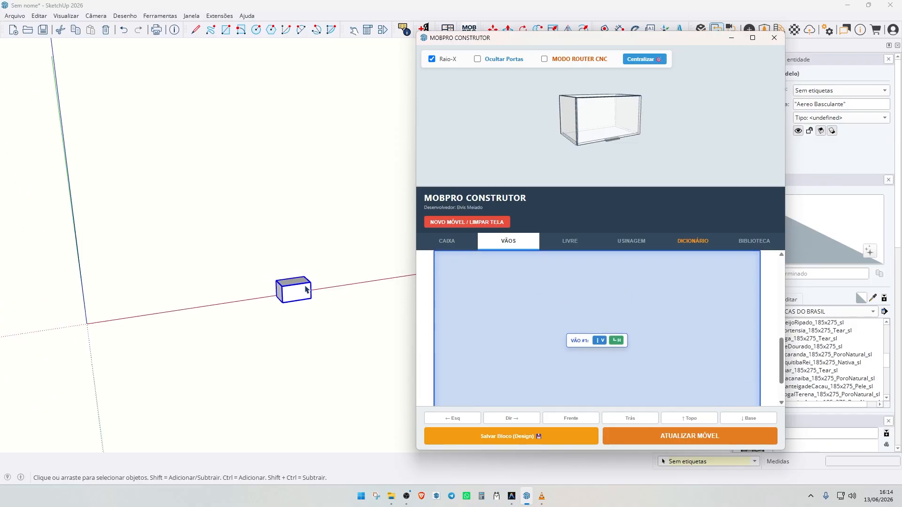
Delete the Aereo Basculante cabinet from the model.
click(295, 288)
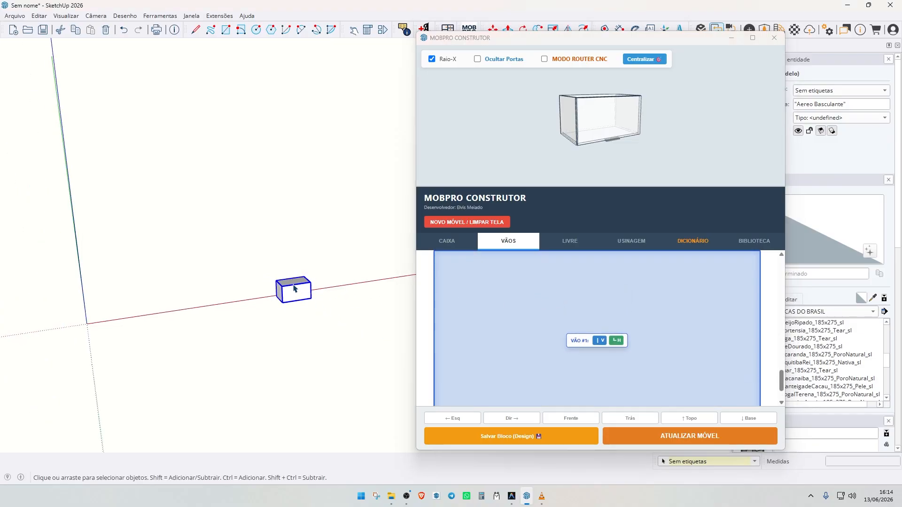
key(Delete)
scroll(545, 304, up, 3)
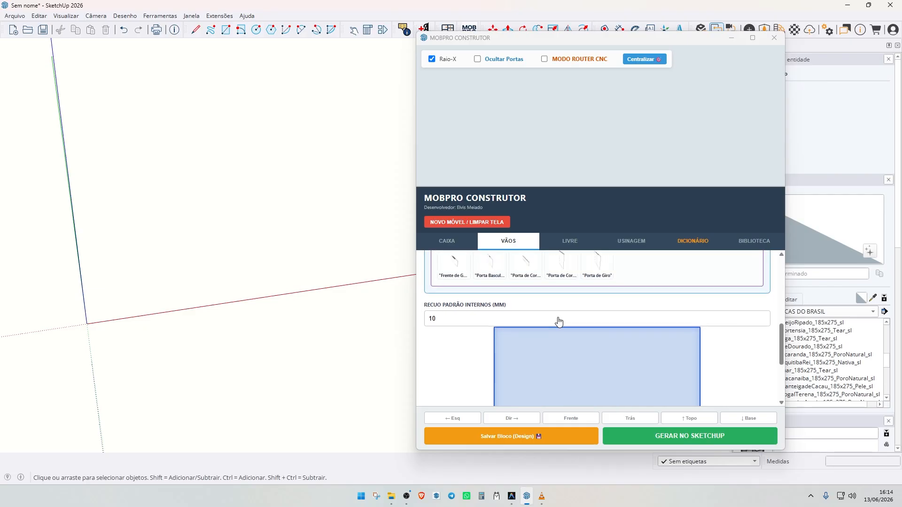
scroll(558, 310, up, 3)
Apply the Caixa Reta base rule as a new module and set its width to 1500 mm.
click(570, 243)
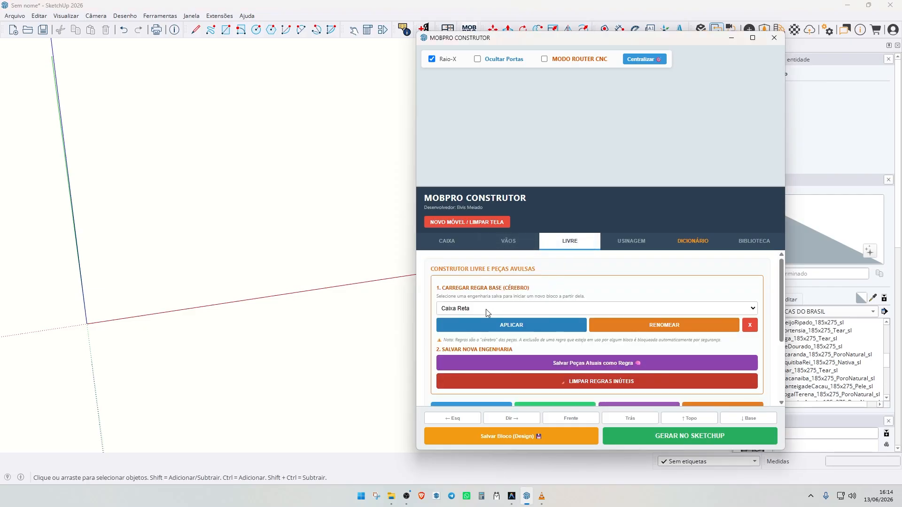
click(504, 324)
click(446, 241)
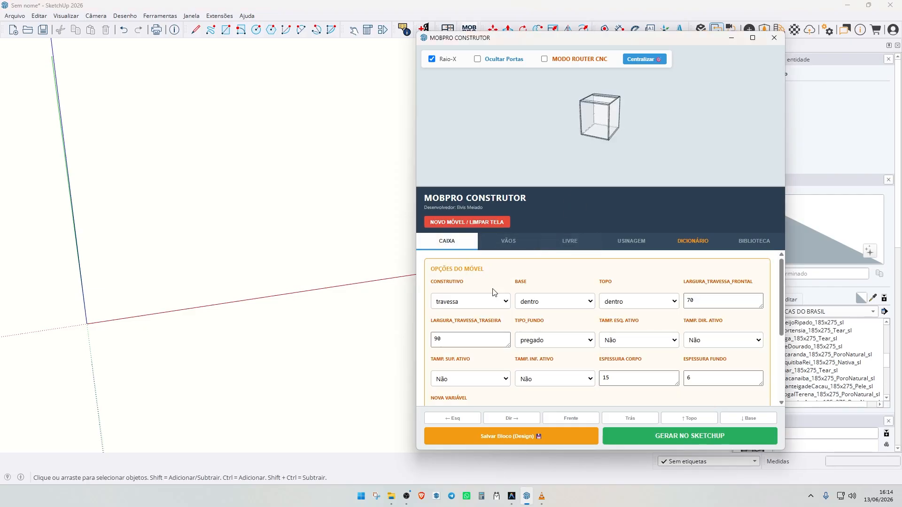
scroll(534, 397, down, 3)
double_click(484, 372)
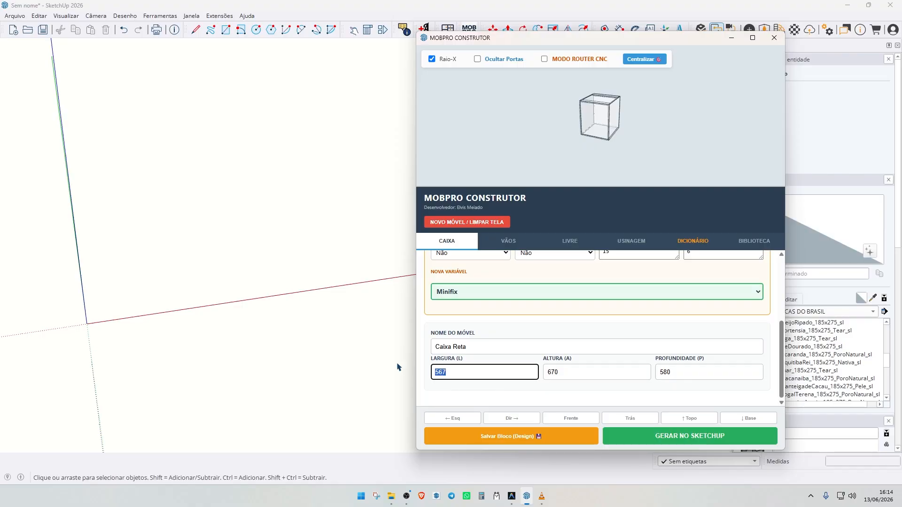
text(1500)
key(Return)
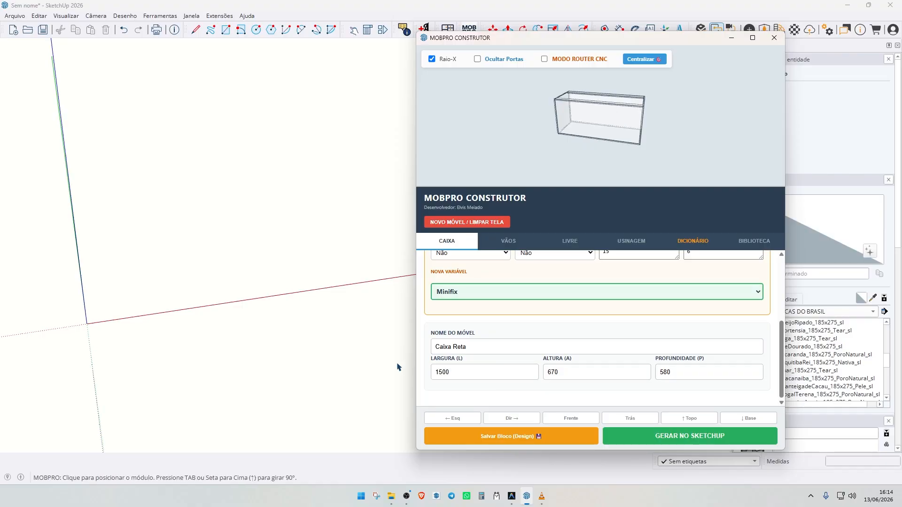
Split the Caixa Reta box into two equal bays with one vertical division.
scroll(539, 299, up, 3)
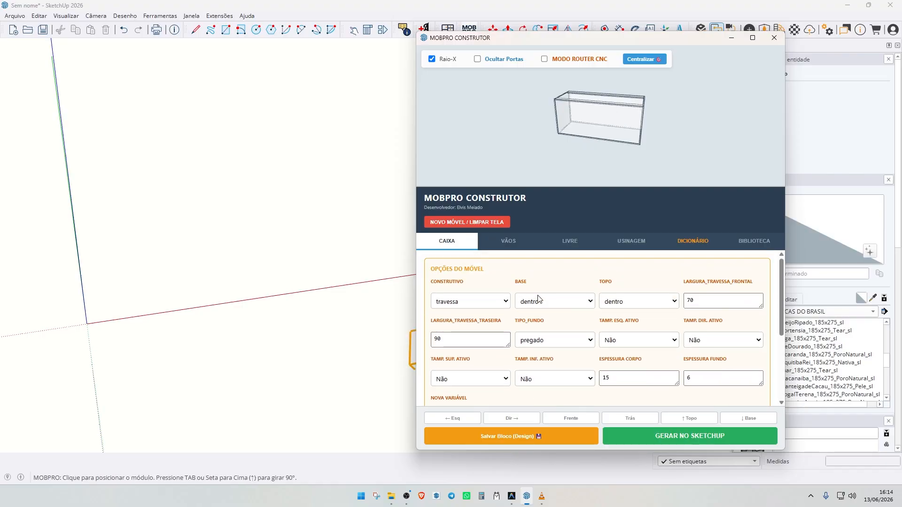
click(511, 241)
click(682, 308)
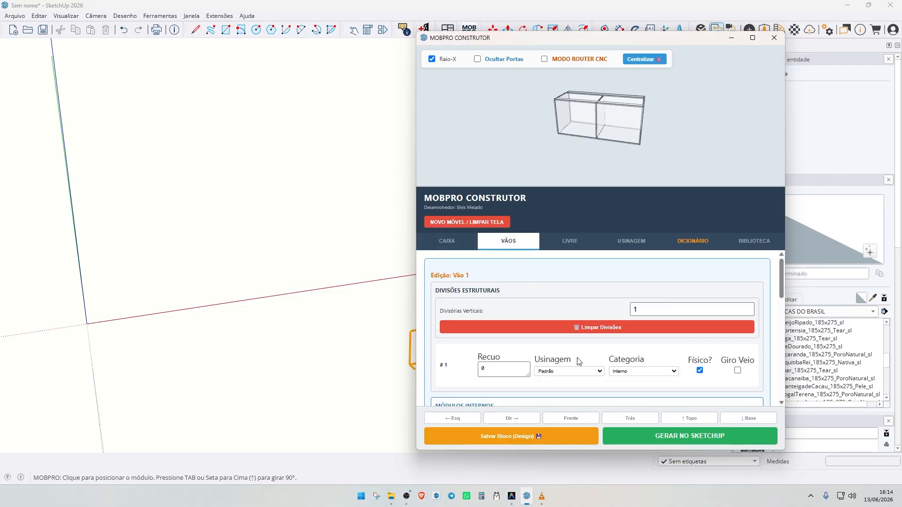
scroll(583, 357, down, 5)
click(679, 356)
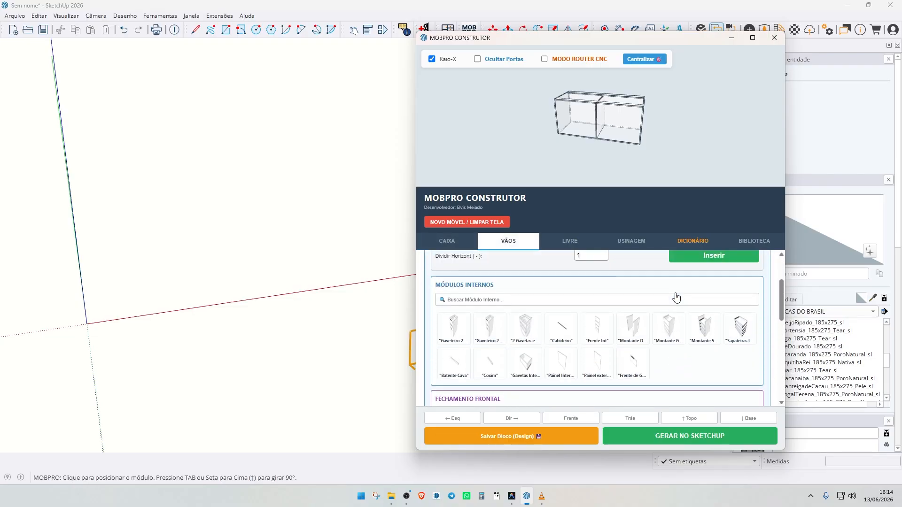
click(693, 345)
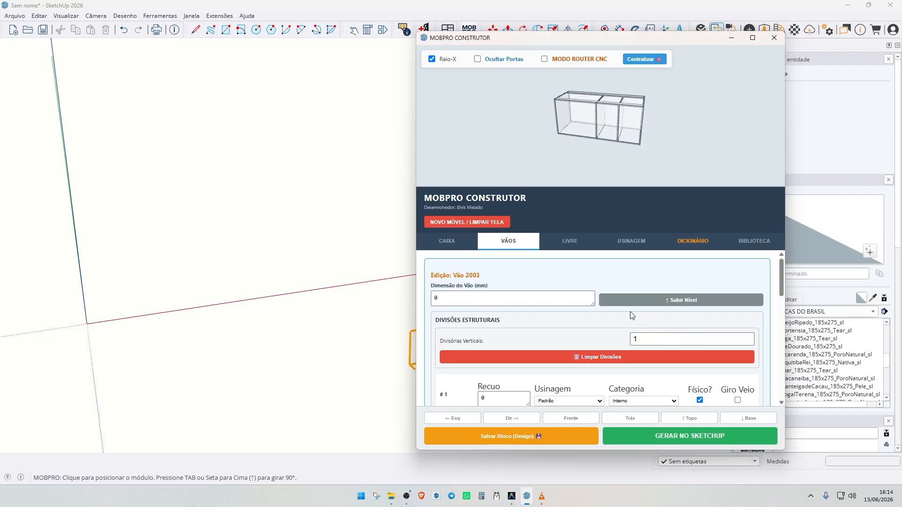
scroll(605, 135, down, 3)
scroll(640, 286, down, 9)
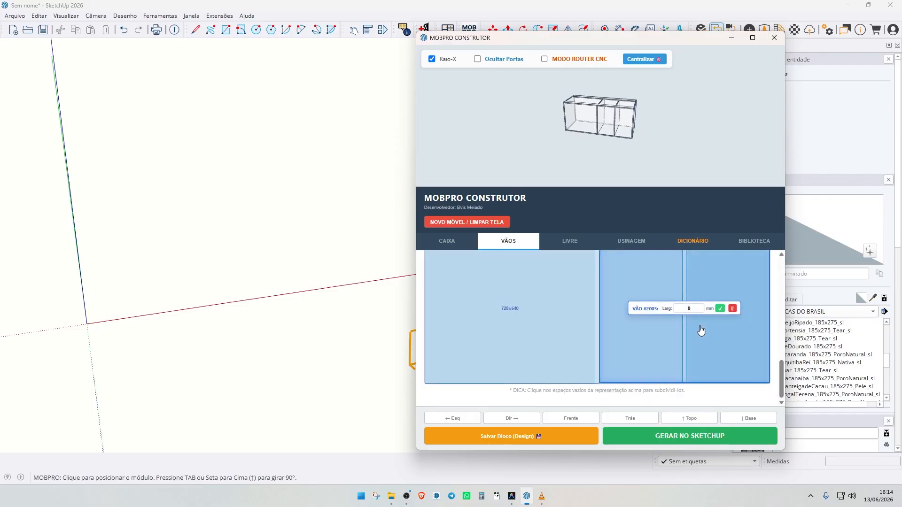
click(733, 309)
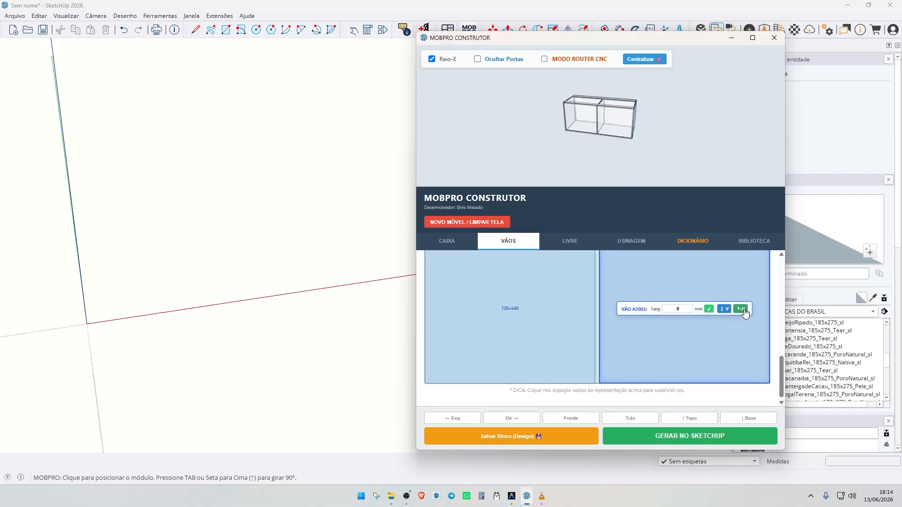
Divide the right bay with one horizontal shelf and the left bay with two horizontal shelves.
click(745, 314)
click(641, 272)
click(540, 334)
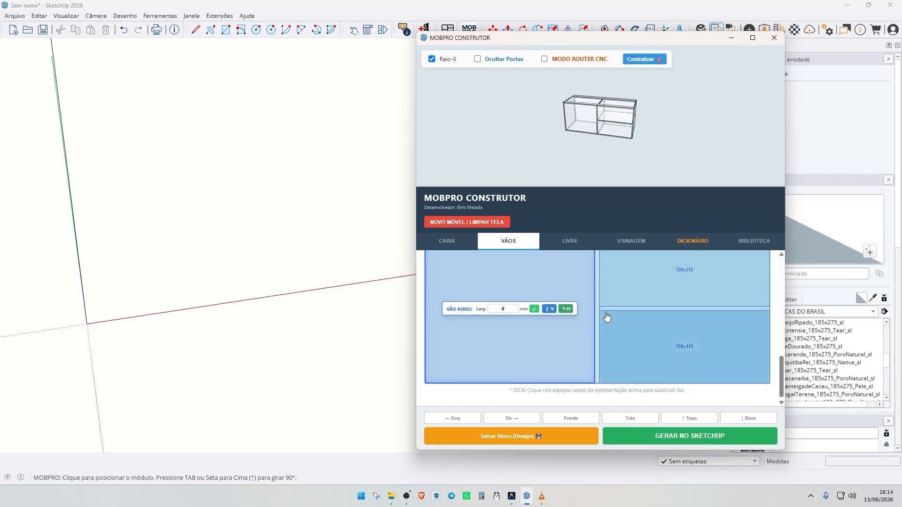
click(566, 310)
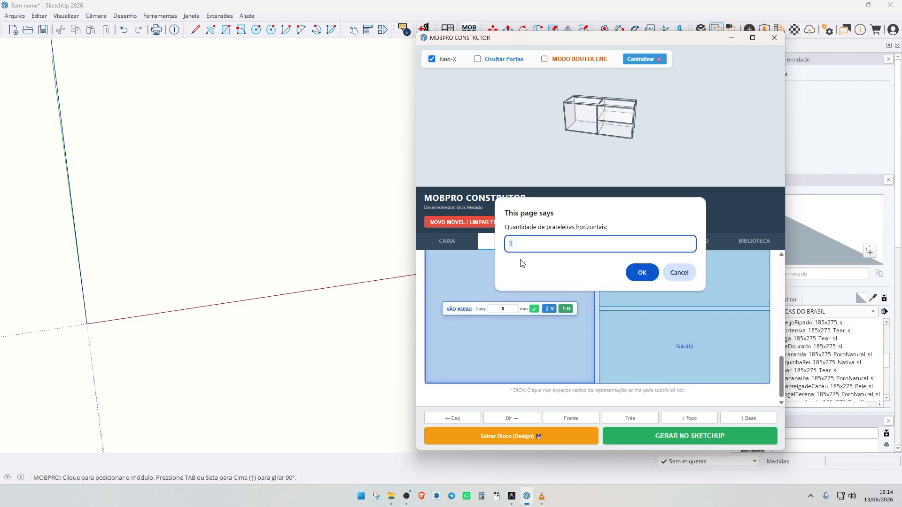
text(2)
key(Return)
Select the three left bays and the lower right bay together, and insert individual internal drawers and drawer fronts in them.
scroll(564, 352, up, 5)
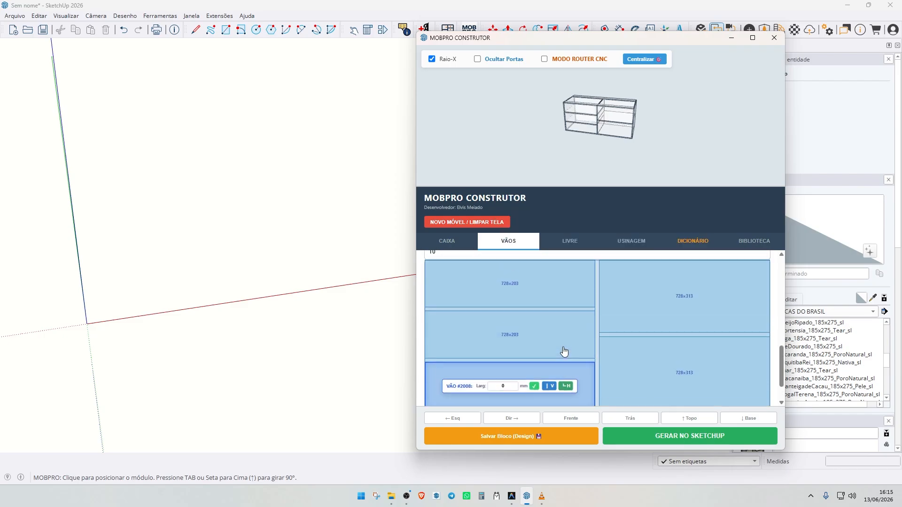
scroll(563, 351, down, 5)
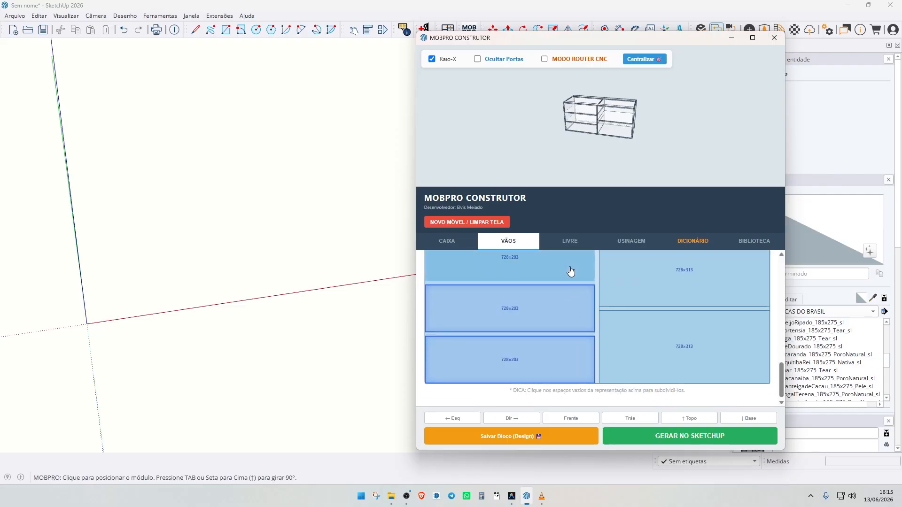
click(681, 391)
scroll(594, 354, up, 3)
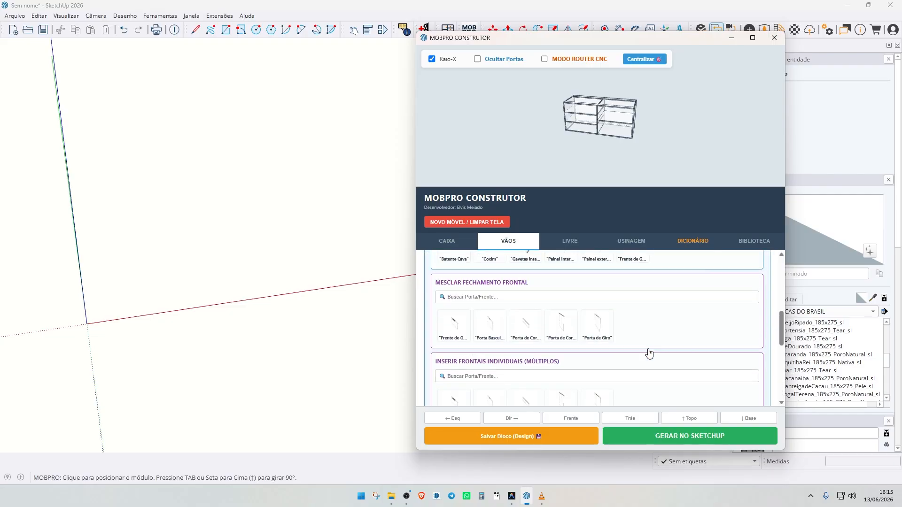
scroll(542, 344, up, 3)
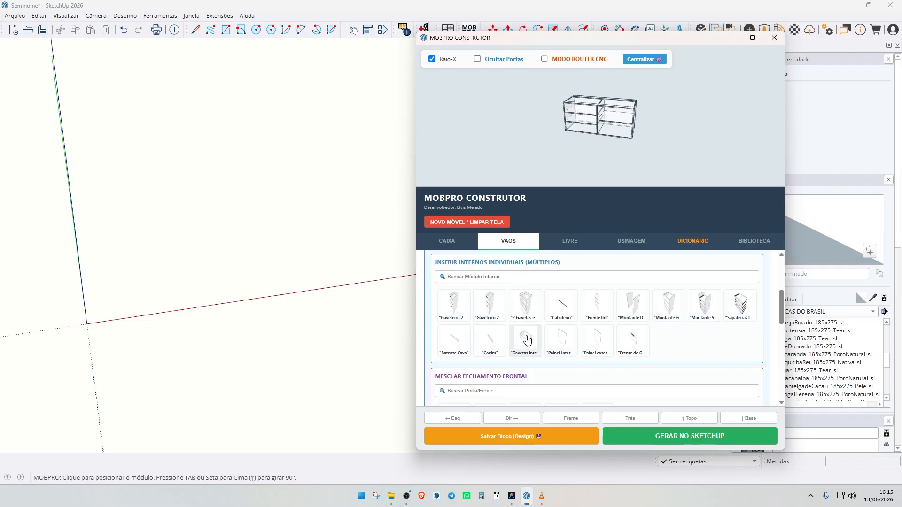
scroll(700, 264, down, 5)
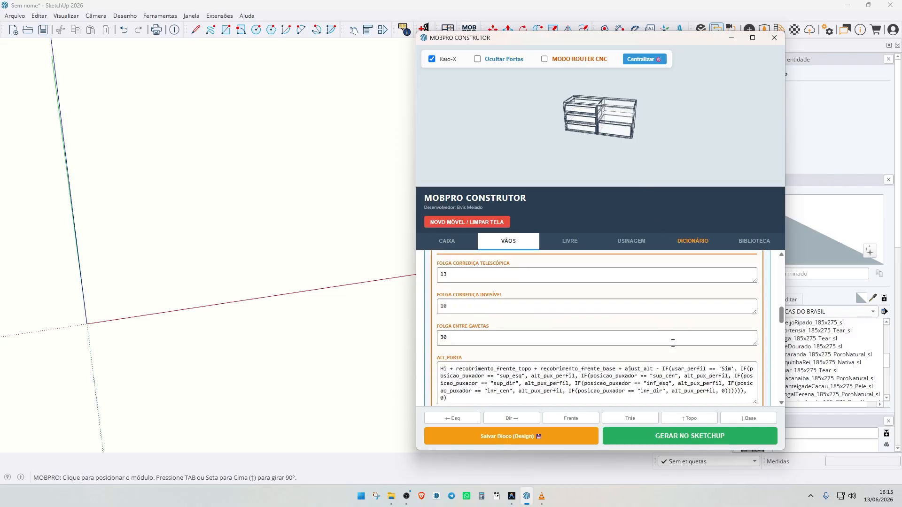
scroll(682, 348, up, 5)
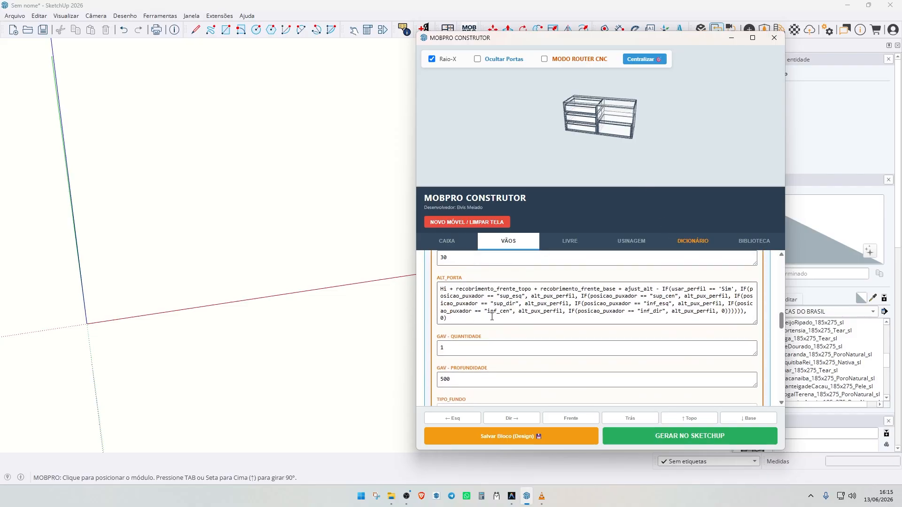
scroll(465, 338, up, 2)
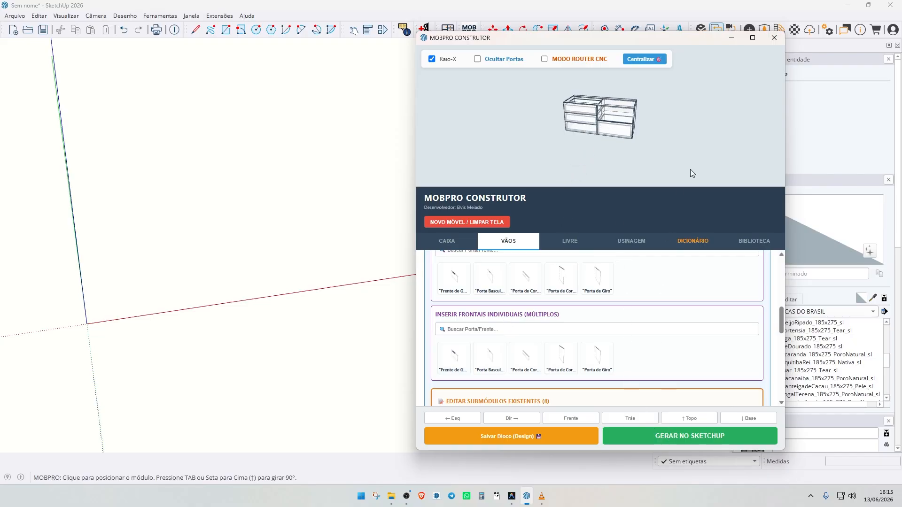
Add a Porta Basculante front closure to the upper right bay.
scroll(610, 324, up, 8)
scroll(664, 302, down, 1)
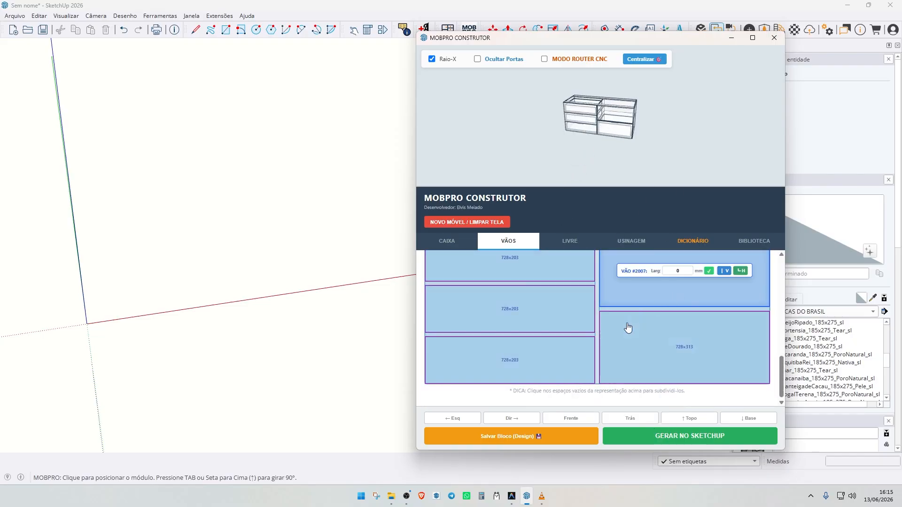
scroll(506, 360, down, 4)
scroll(535, 329, down, 2)
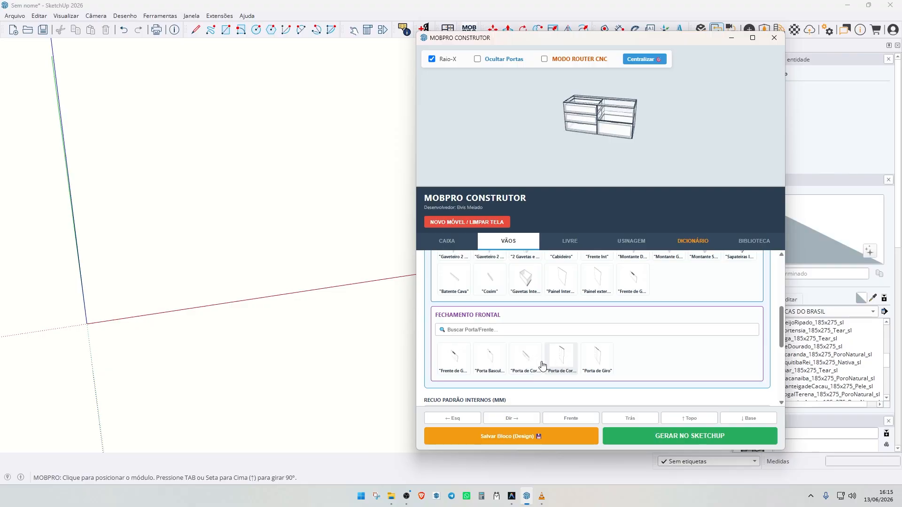
click(495, 358)
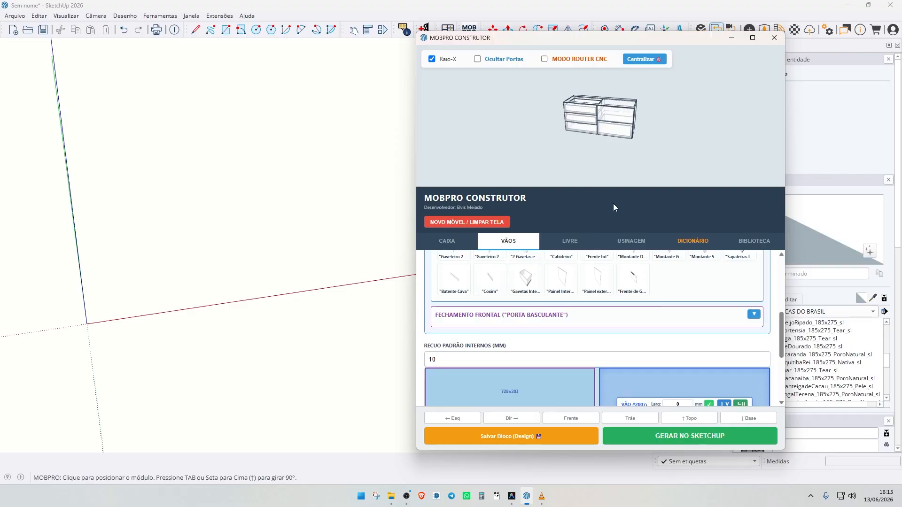
Generate the finished module in SketchUp, place it on the red axis near the origin, and clear the selection.
click(682, 438)
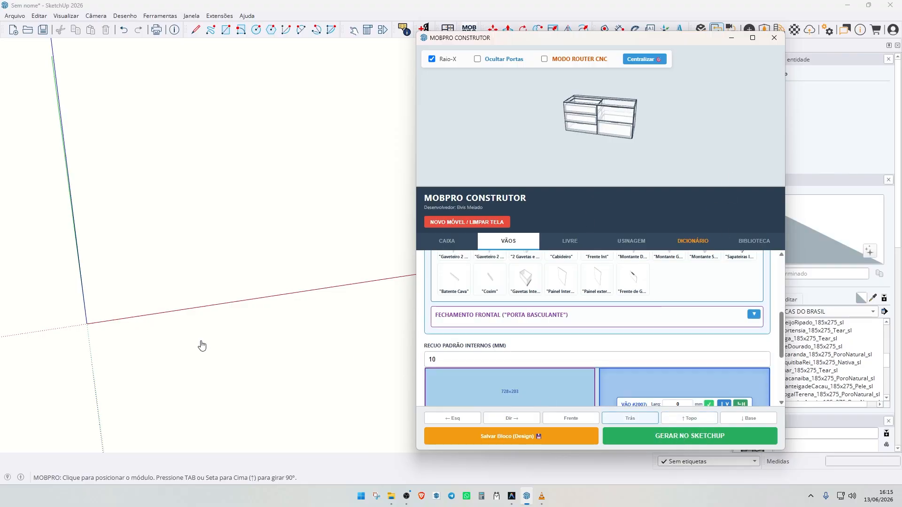
click(162, 324)
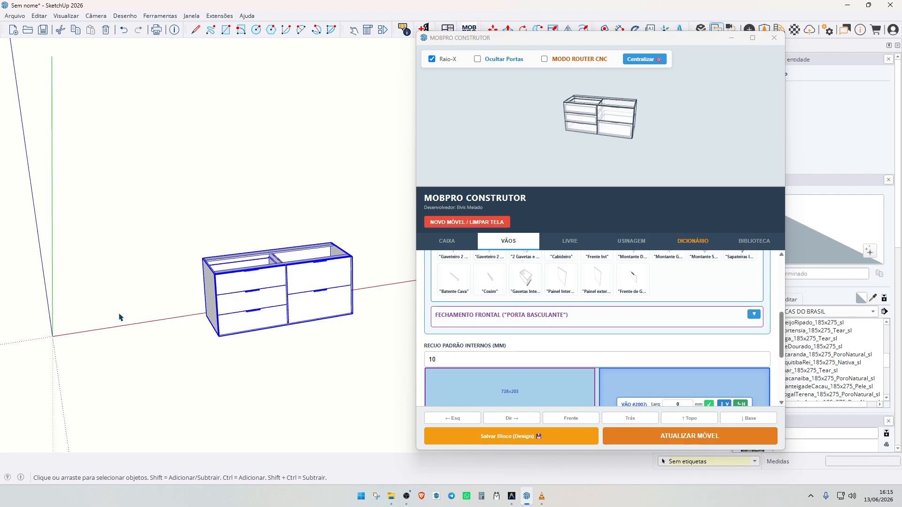
click(276, 380)
middle_drag(276, 380, 292, 252)
middle_drag(394, 359, 352, 298)
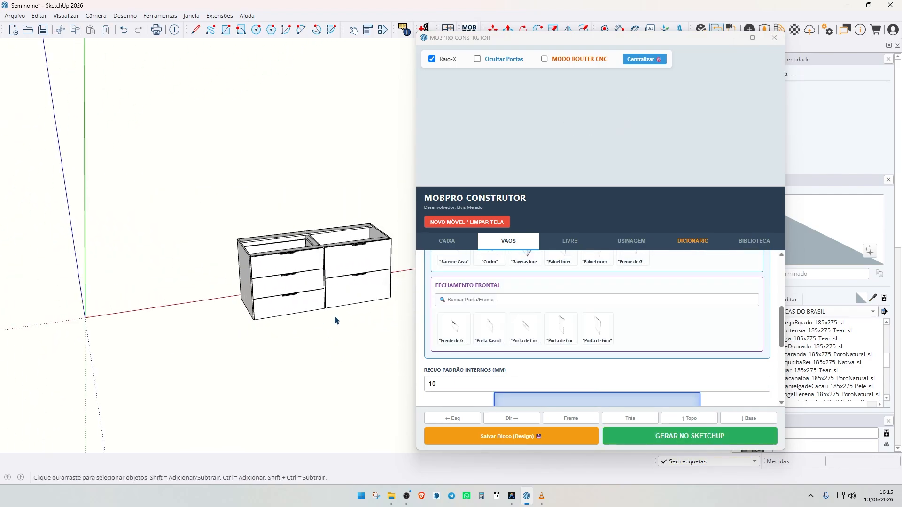
Inspect the placed drawer cabinet's fronts up close, and turn off X-ray in the module preview.
scroll(331, 312, up, 2)
scroll(256, 297, up, 2)
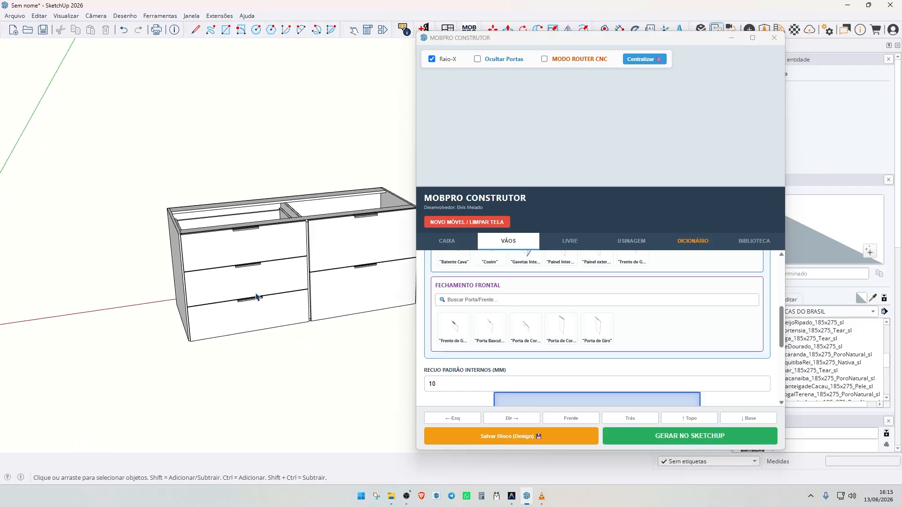
scroll(256, 297, down, 2)
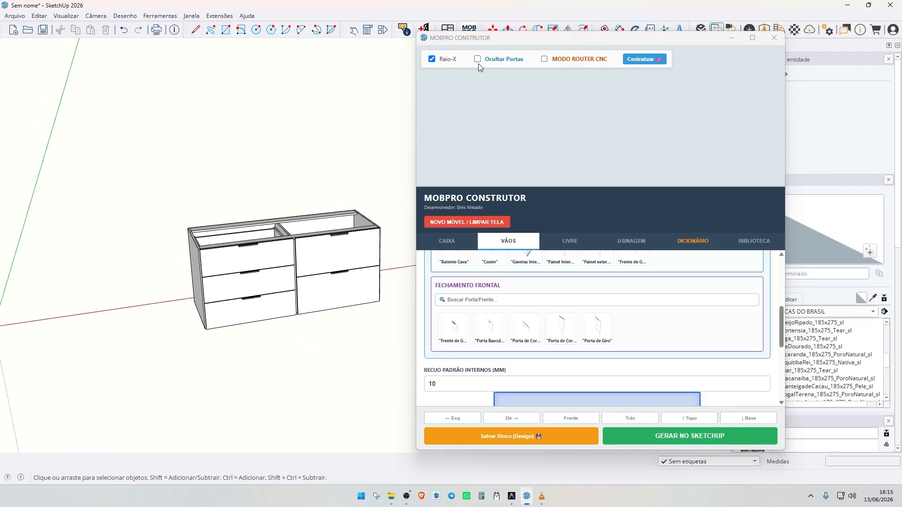
click(431, 60)
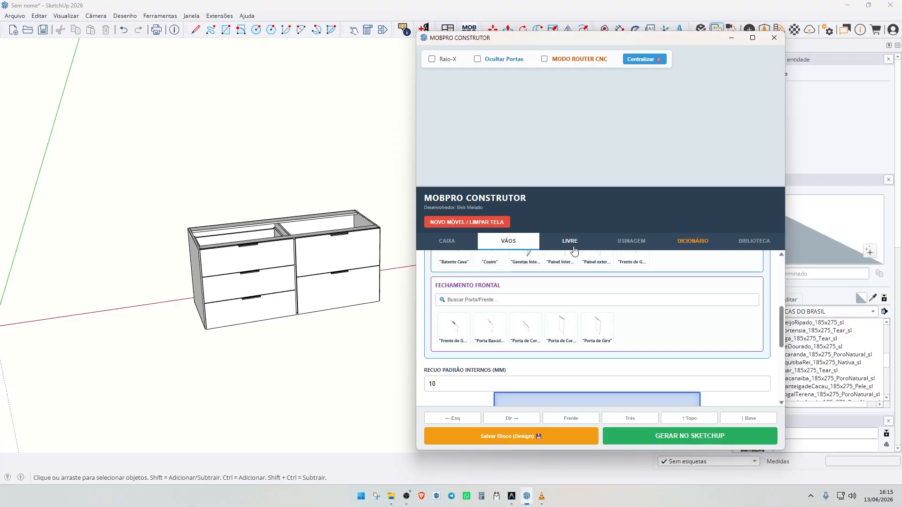
scroll(552, 336, up, 5)
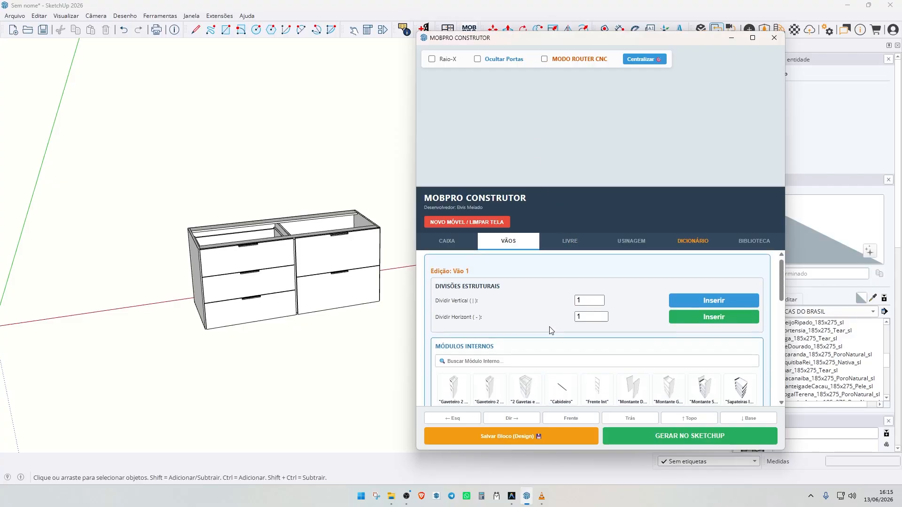
Select the generated drawer cabinet in the model and delete it.
click(447, 242)
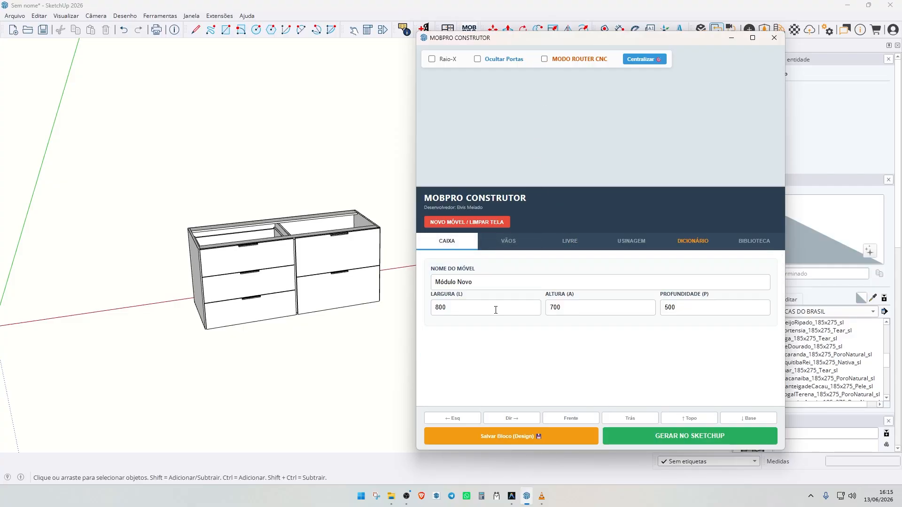
click(296, 255)
scroll(363, 333, up, 2)
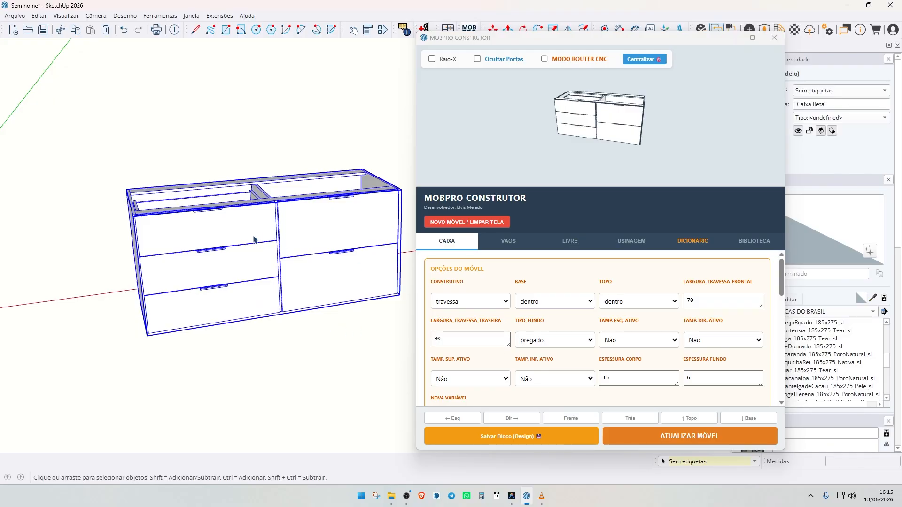
scroll(291, 241, down, 1)
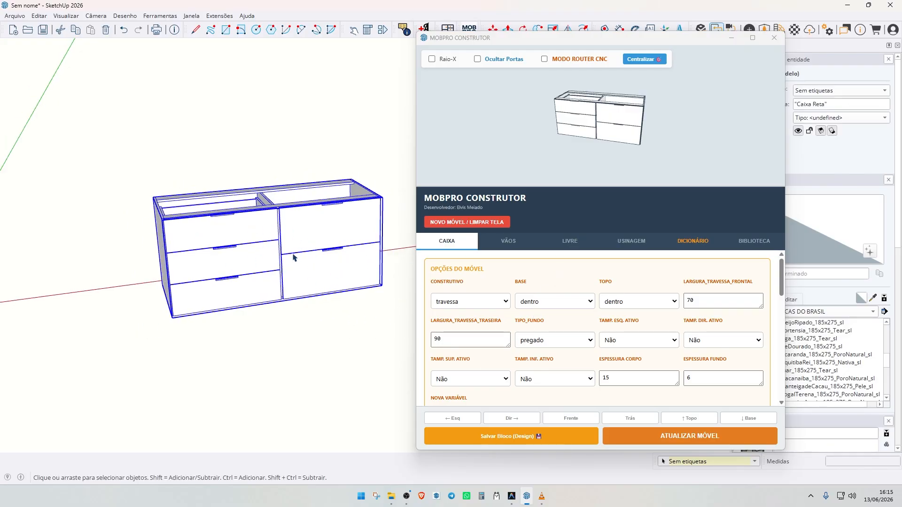
key(Delete)
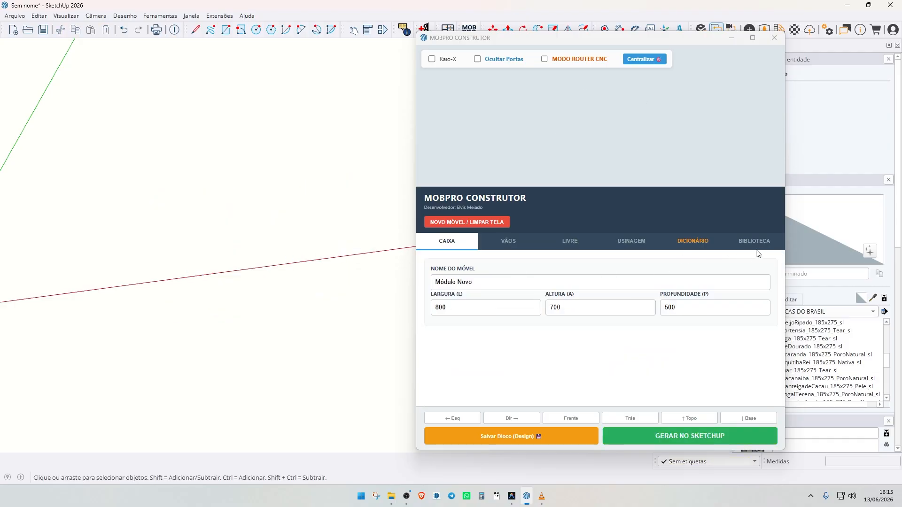
Set the library action to Inserir Novo, load the "Aereo 2 Portas" preset, generate it in SketchUp and place it near the red axis.
click(756, 247)
scroll(596, 365, down, 3)
scroll(479, 324, up, 1)
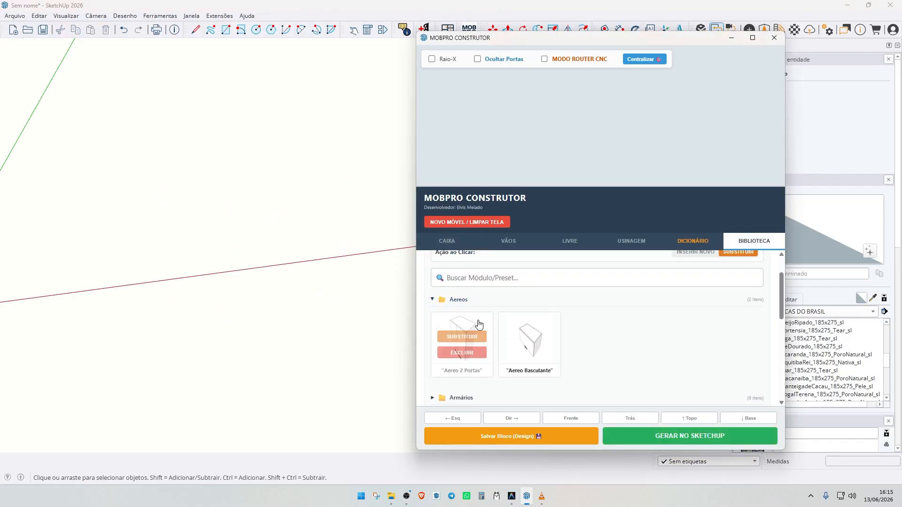
scroll(697, 308, up, 1)
click(696, 299)
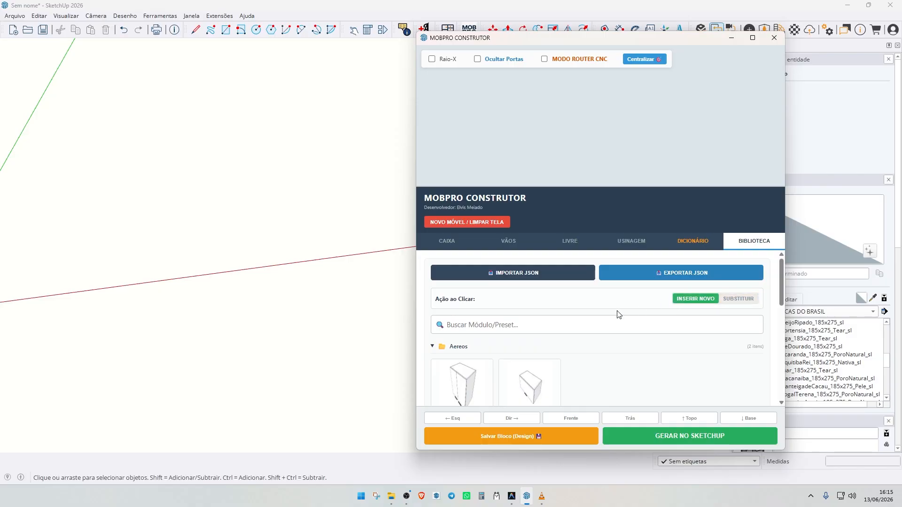
mouse_move(483, 365)
click(461, 382)
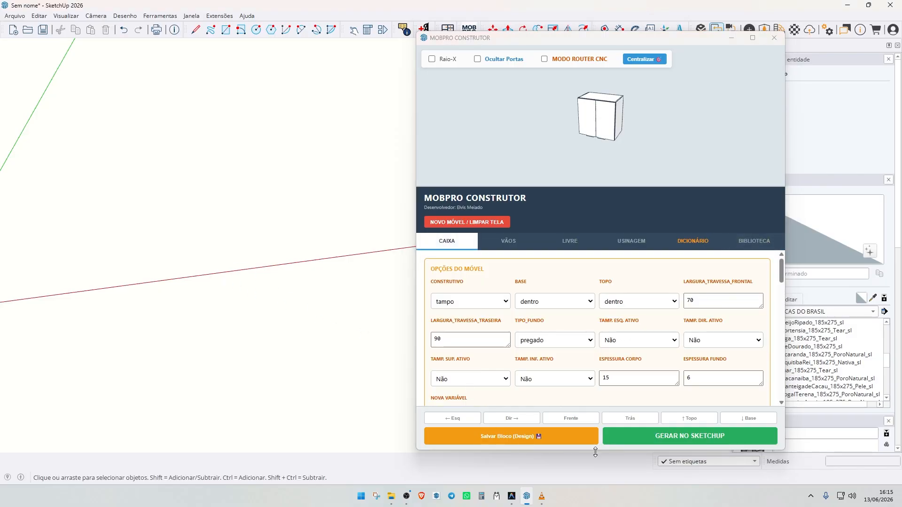
click(620, 436)
click(277, 287)
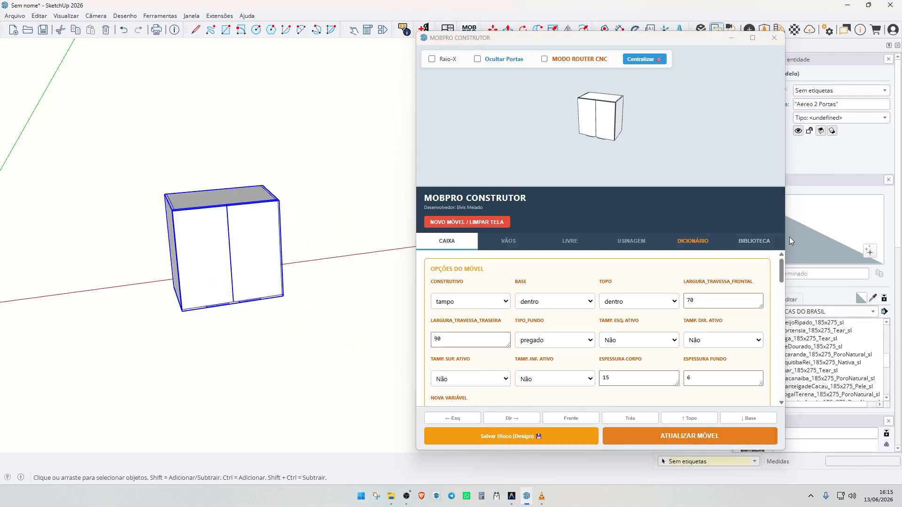
Load the "Aereo Basculante" preset from the library, generate it and place it beside the two-door cabinet.
click(754, 241)
click(527, 382)
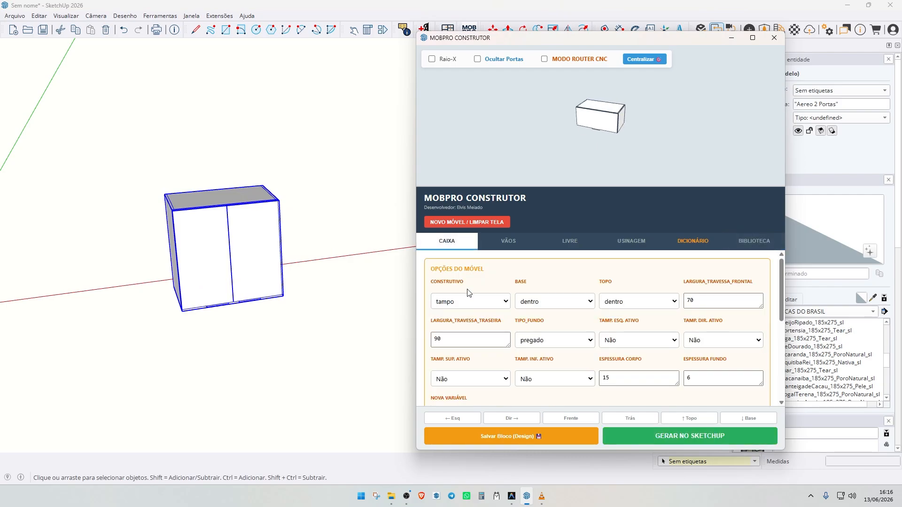
click(655, 436)
scroll(300, 287, up, 4)
click(263, 284)
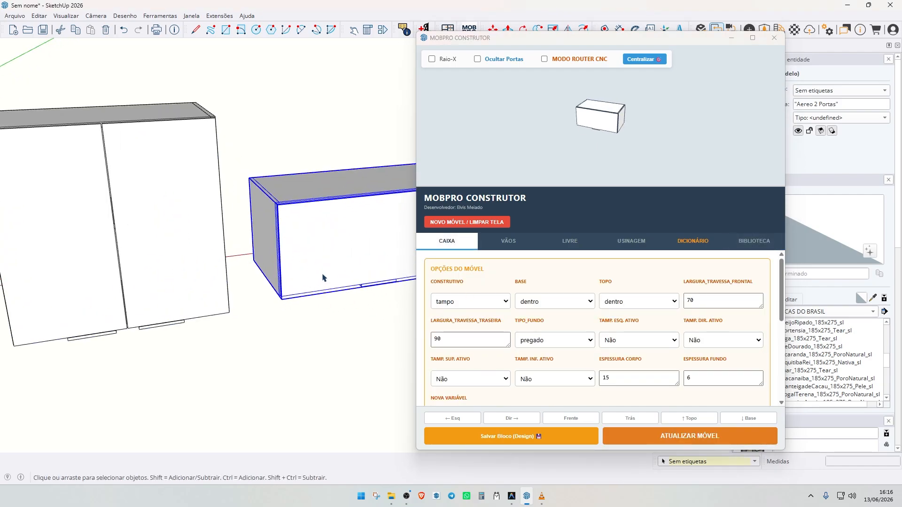
Align the flip-up cabinet flush against the adjacent side of the two-door cabinet.
middle_drag(320, 275, 261, 290)
key(a)
scroll(234, 272, up, 6)
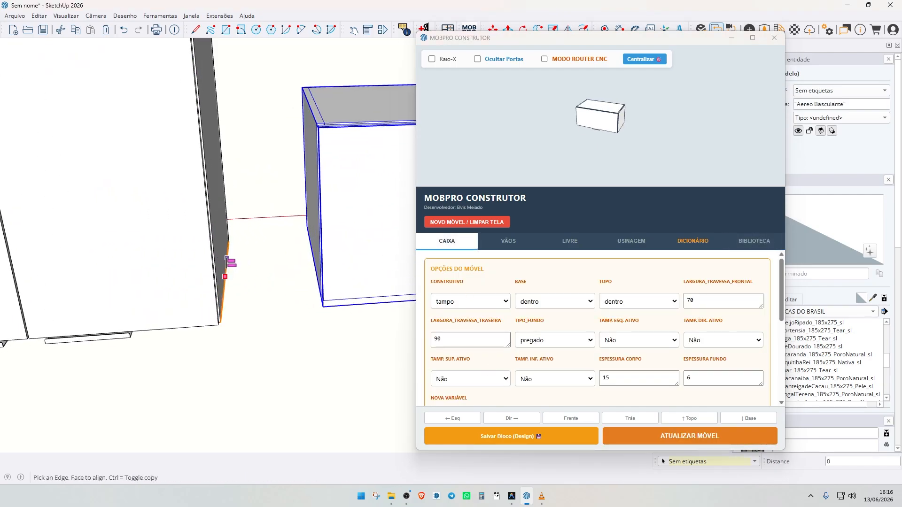
scroll(233, 263, down, 5)
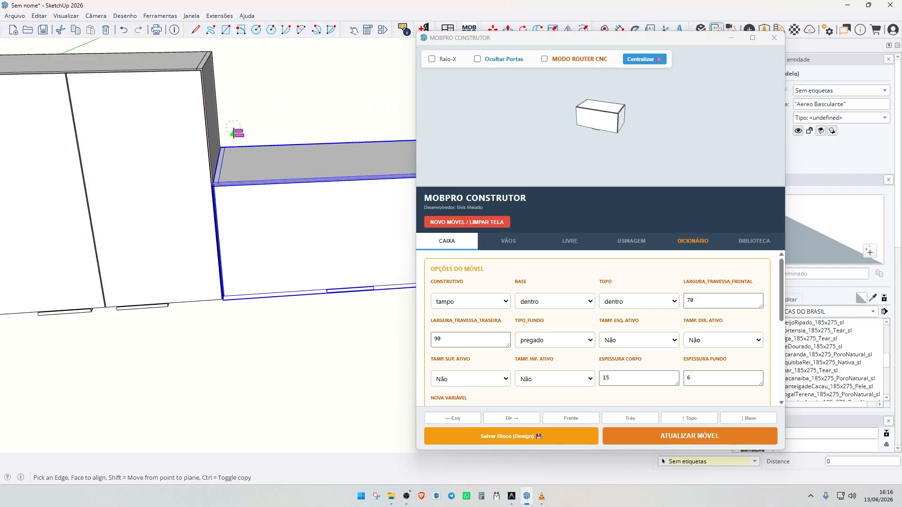
scroll(298, 251, down, 3)
key(space)
middle_drag(298, 251, 290, 287)
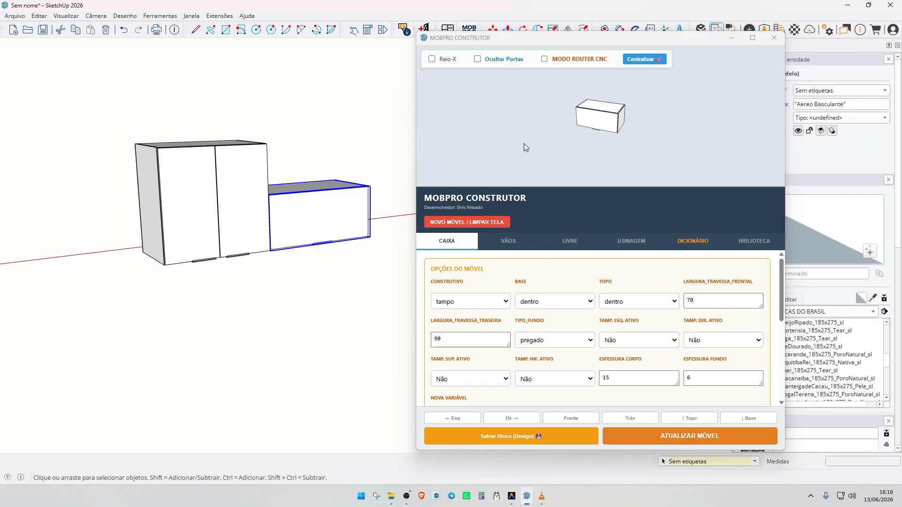
Set the flip-up cabinet's Nova Variável joinery hardware to VB35.
scroll(564, 329, down, 2)
click(469, 325)
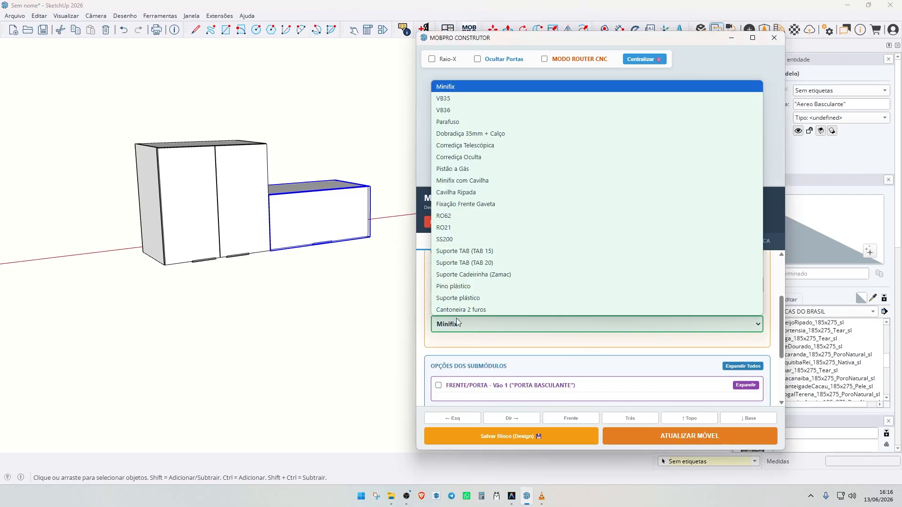
click(458, 99)
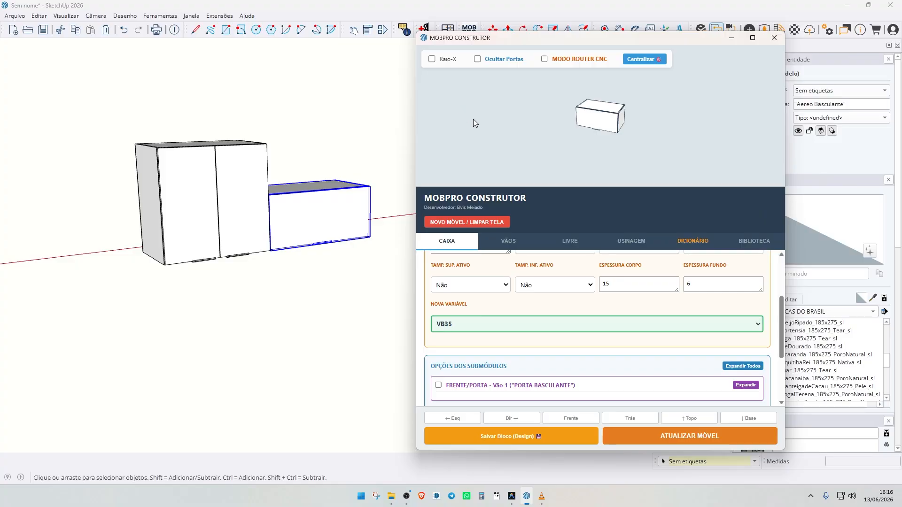
Compare the joinery hardware set on the two cabinets and examine up close where their side panels meet.
click(270, 253)
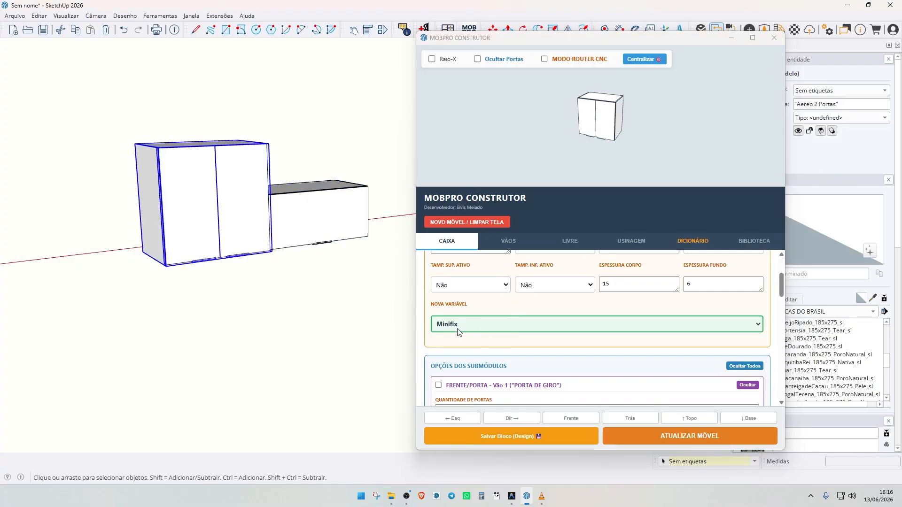
middle_drag(320, 271, 294, 139)
scroll(295, 139, up, 4)
click(295, 137)
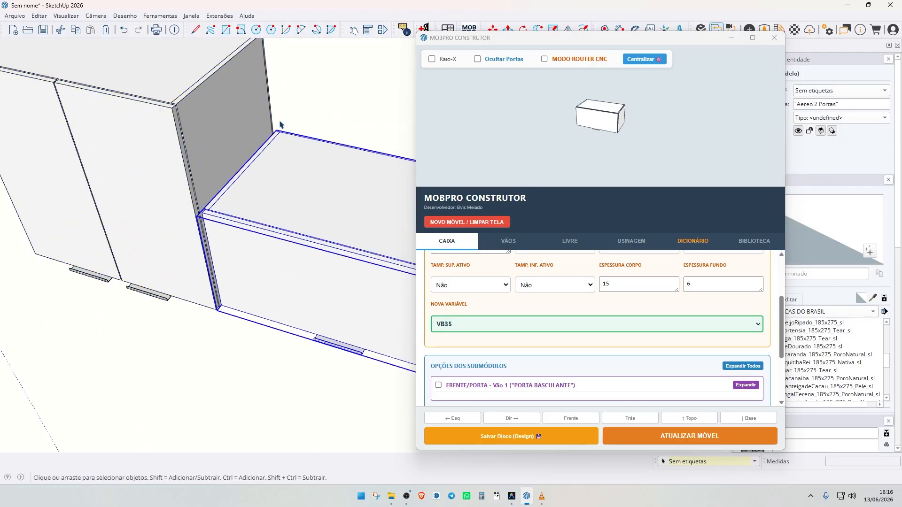
scroll(279, 124, up, 3)
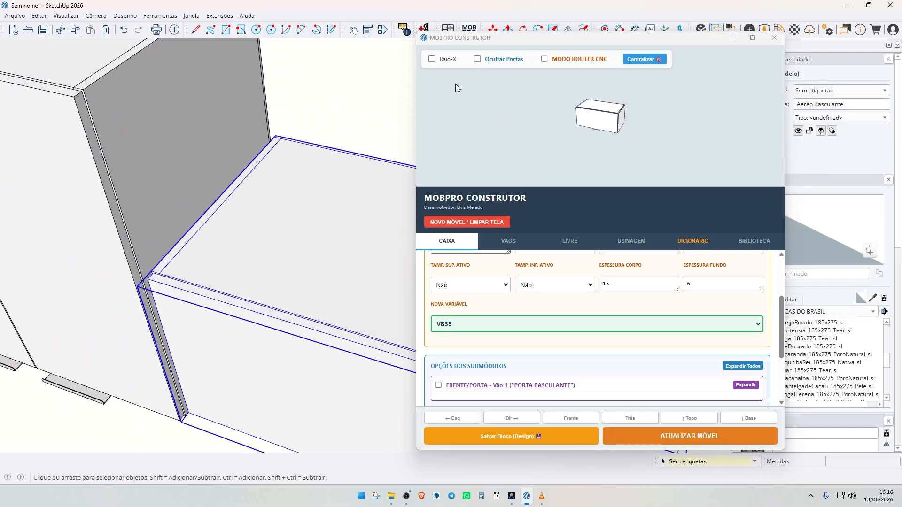
scroll(269, 187, up, 3)
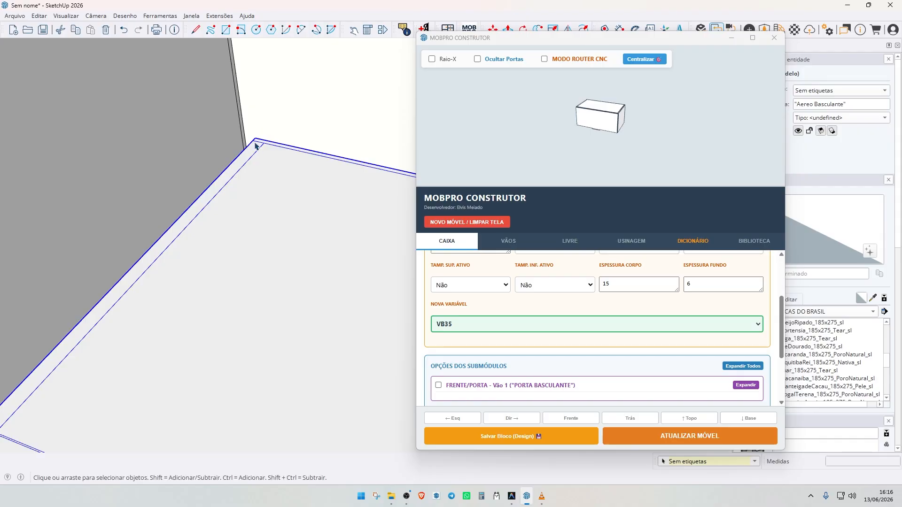
scroll(255, 146, down, 5)
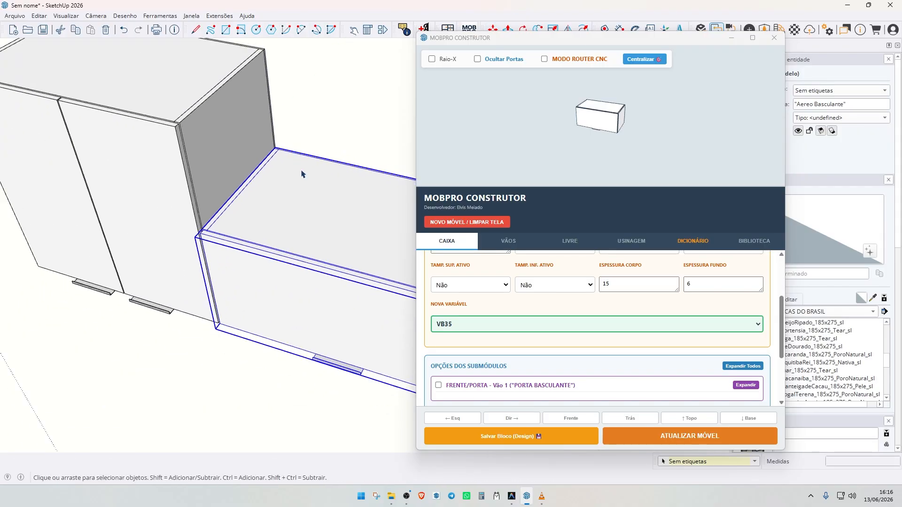
Enable Modo Router CNC and update the two wall cabinets with their machining.
click(545, 59)
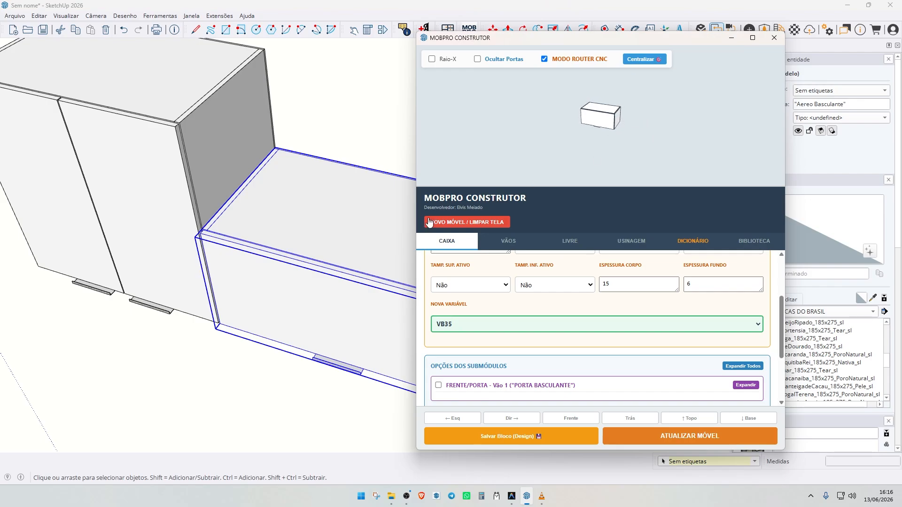
click(258, 121)
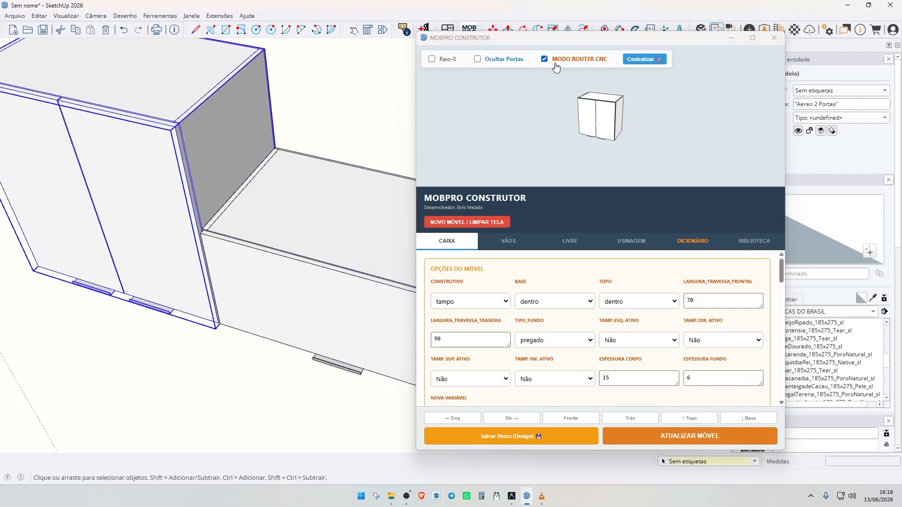
click(689, 436)
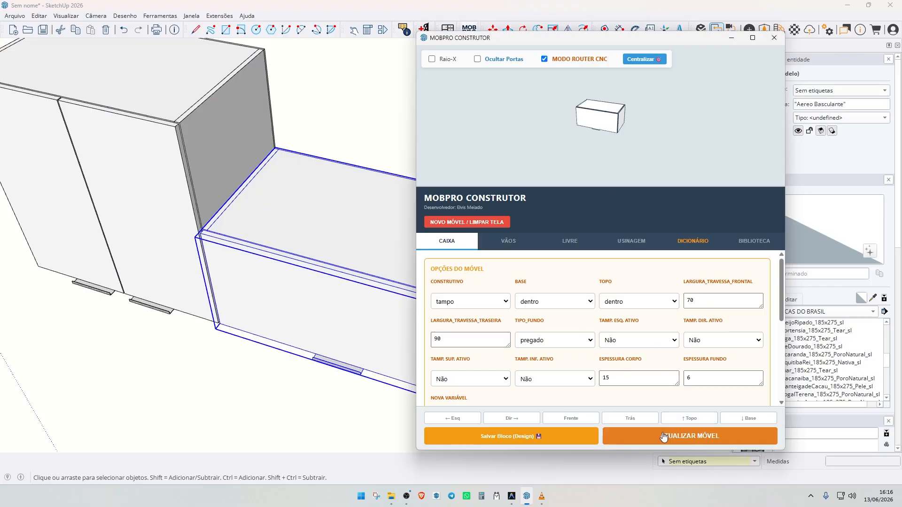
Examine the hinge cups and side-panel drilling on the flip-up cabinet up close.
middle_drag(281, 235, 296, 230)
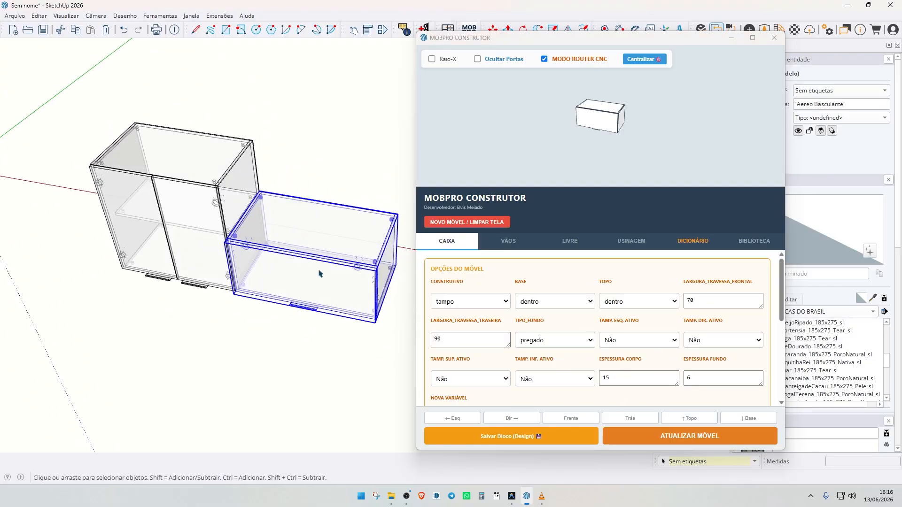
scroll(329, 211, up, 5)
scroll(322, 184, up, 2)
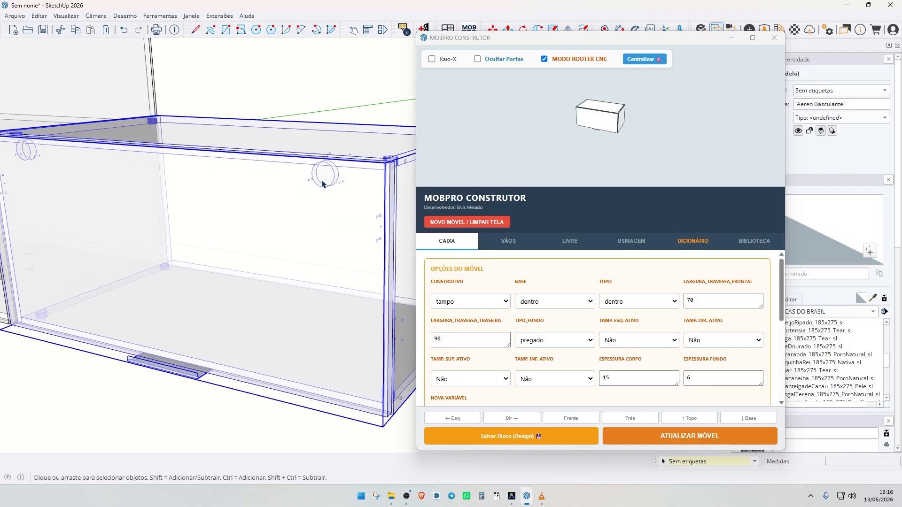
scroll(304, 185, down, 2)
scroll(139, 164, up, 3)
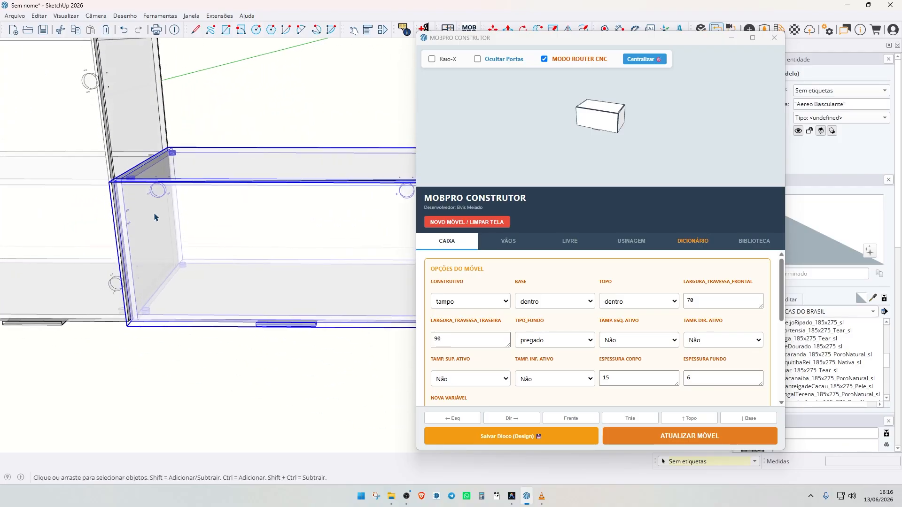
scroll(139, 214, up, 2)
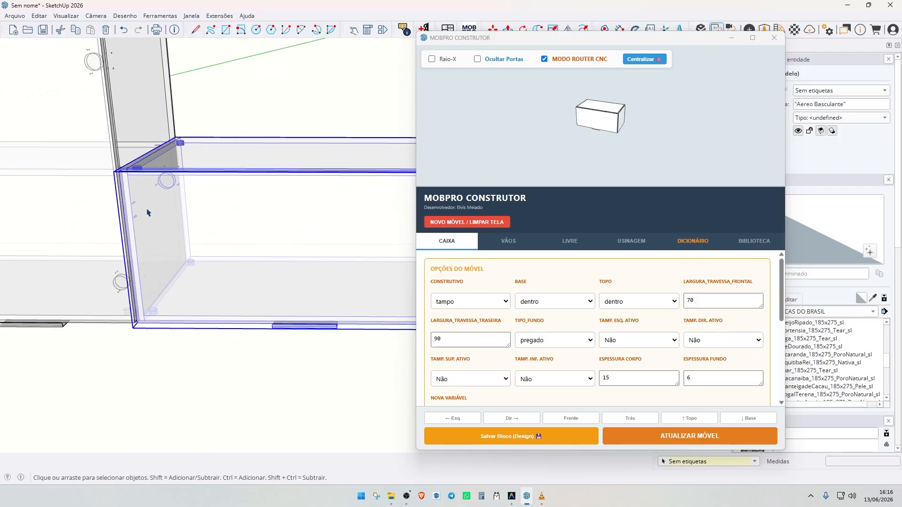
scroll(150, 254, up, 1)
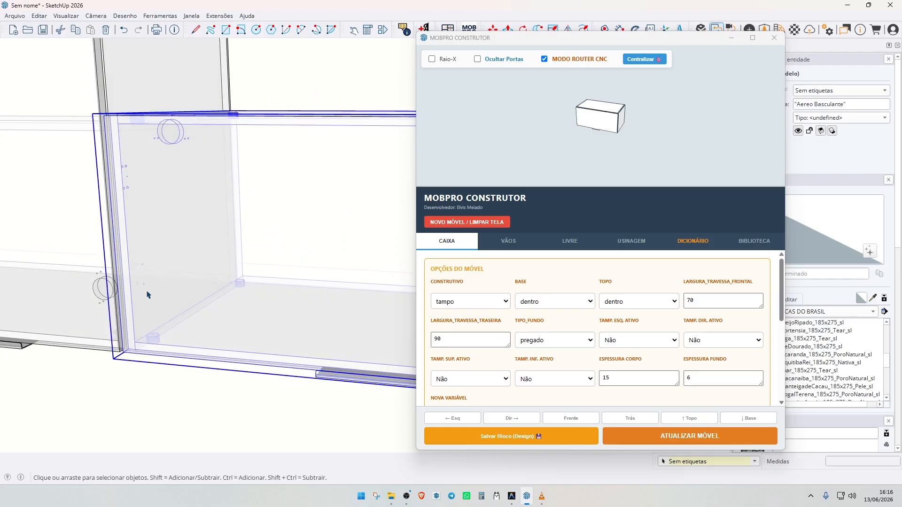
Inspect the joinery holes on the flip-up cabinet's underside and far side, and compare them with the neighbouring cabinet.
scroll(148, 251, down, 2)
scroll(163, 298, up, 3)
middle_drag(126, 321, 273, 121)
scroll(273, 121, up, 2)
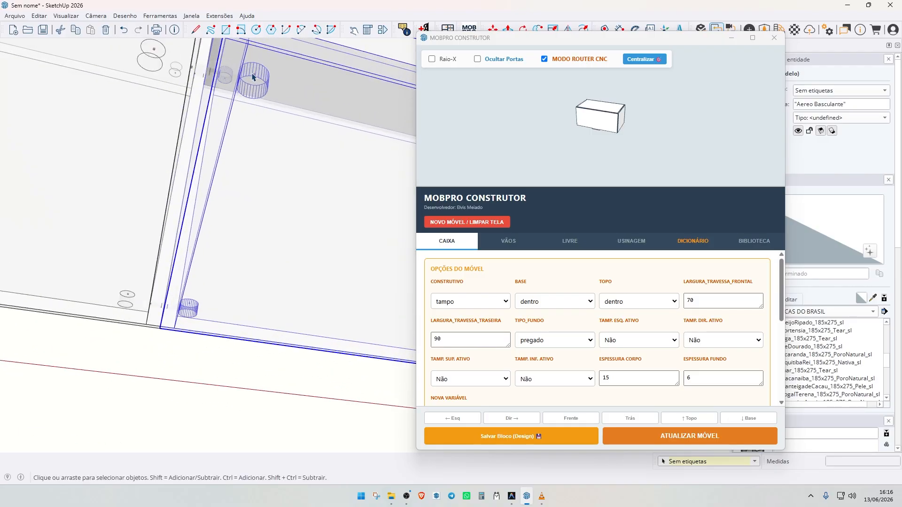
scroll(252, 78, down, 5)
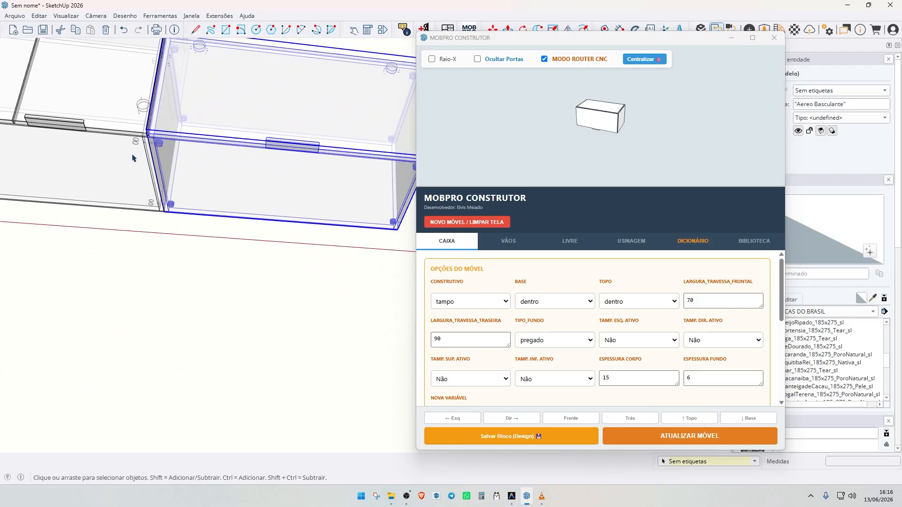
scroll(132, 158, down, 2)
scroll(293, 168, up, 4)
mouse_move(332, 169)
middle_down()
mouse_move(245, 300)
mouse_move(247, 313)
middle_up()
scroll(299, 135, down, 2)
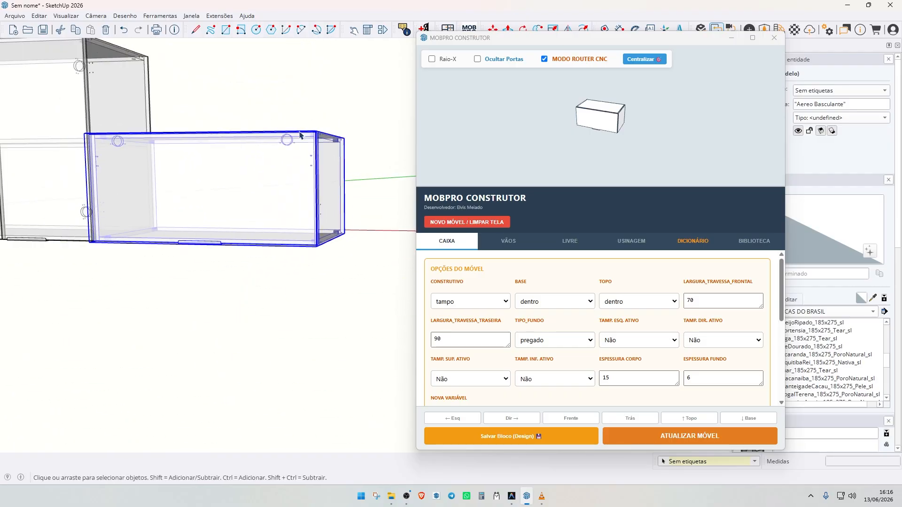
middle_drag(300, 135, 318, 161)
scroll(318, 161, down, 3)
scroll(191, 154, down, 2)
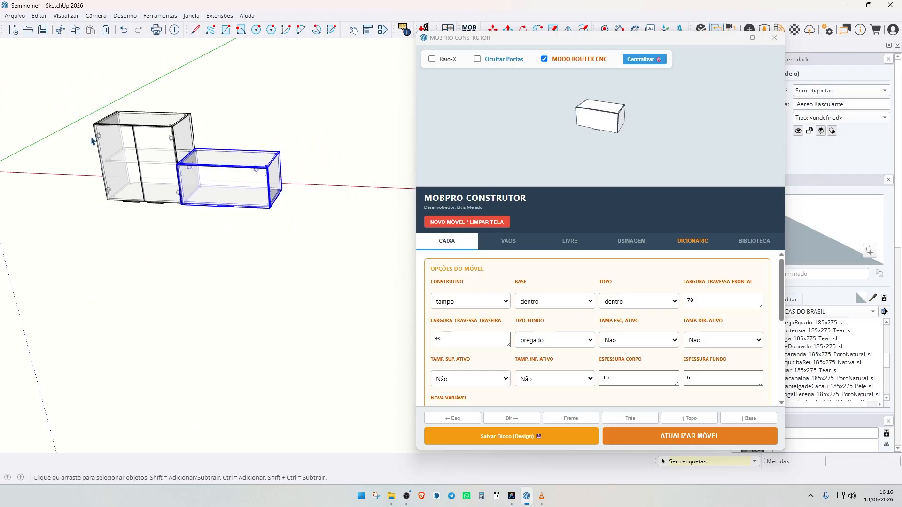
Inspect the hinge drilling, corner joinery and shelf machining of the two-door cabinet from several angles.
scroll(93, 141, up, 4)
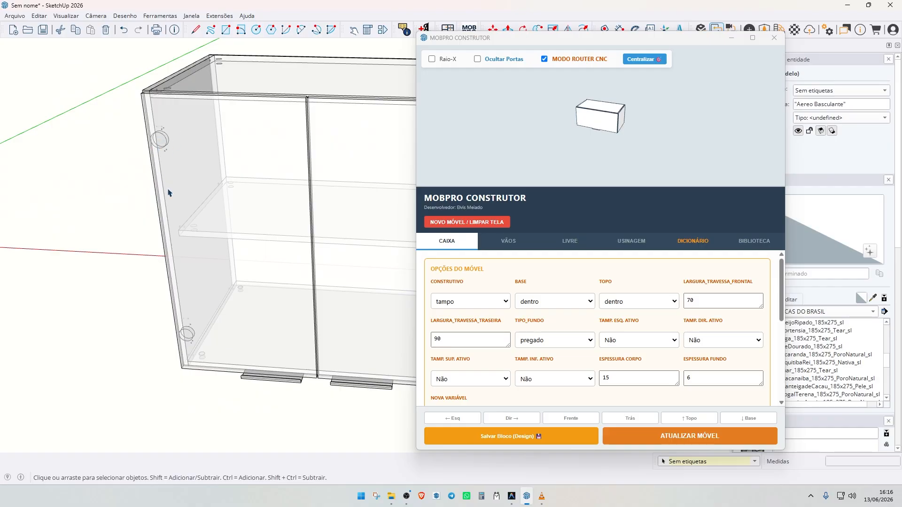
mouse_move(209, 348)
middle_down()
mouse_move(232, 114)
mouse_move(210, 232)
mouse_move(235, 197)
middle_up()
scroll(292, 242, up, 3)
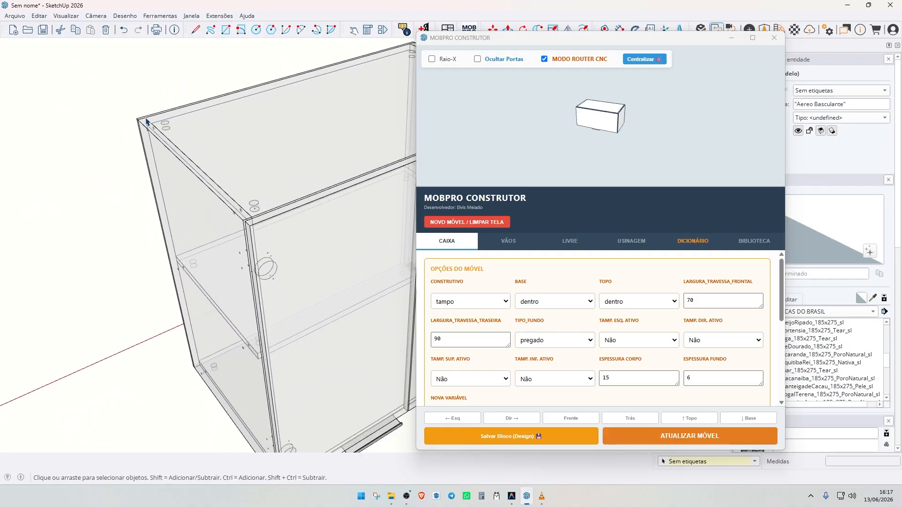
scroll(235, 197, down, 3)
scroll(375, 356, up, 4)
middle_drag(375, 356, 244, 166)
scroll(368, 235, down, 3)
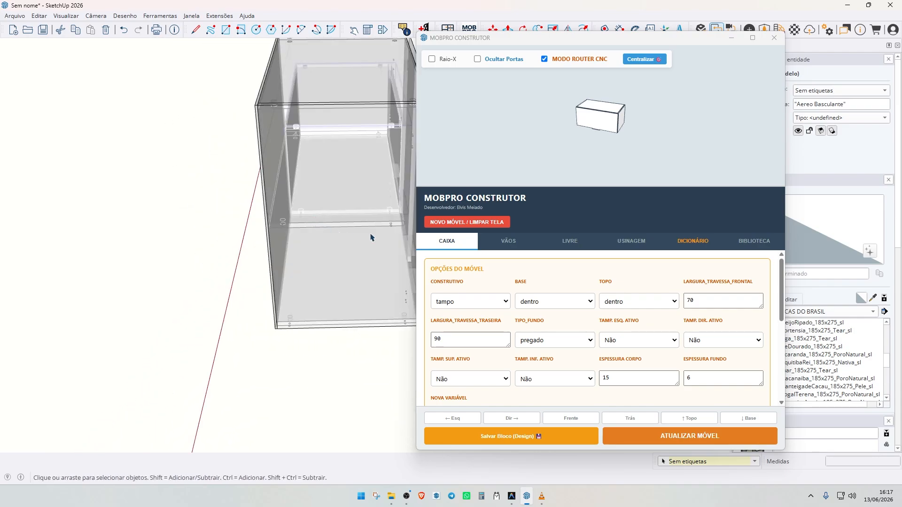
Inspect the flip-up cabinet's side panel and both wall cabinets from the front, and close the Construtor.
middle_drag(368, 235, 232, 215)
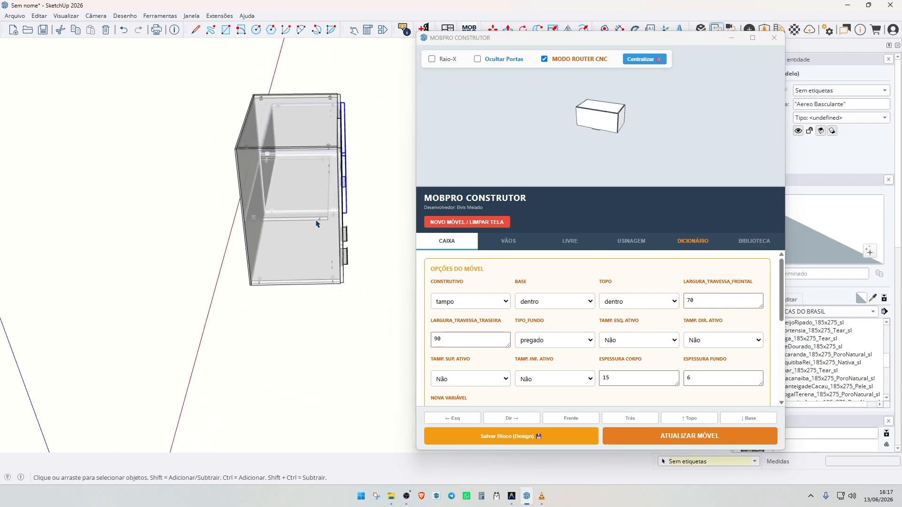
scroll(305, 249, down, 3)
mouse_move(325, 236)
middle_down()
mouse_move(269, 183)
mouse_move(235, 130)
mouse_move(296, 153)
middle_up()
scroll(270, 182, up, 5)
scroll(235, 130, down, 3)
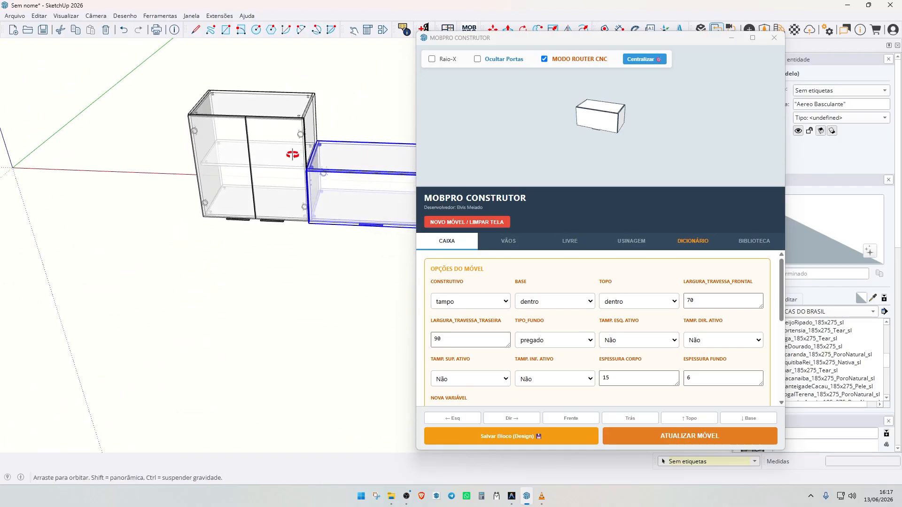
scroll(218, 141, down, 2)
click(288, 249)
scroll(280, 148, up, 3)
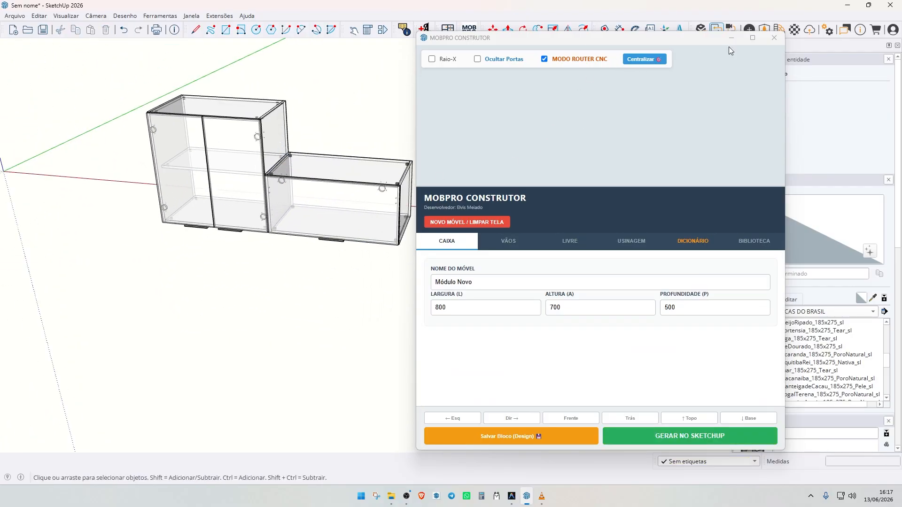
click(766, 39)
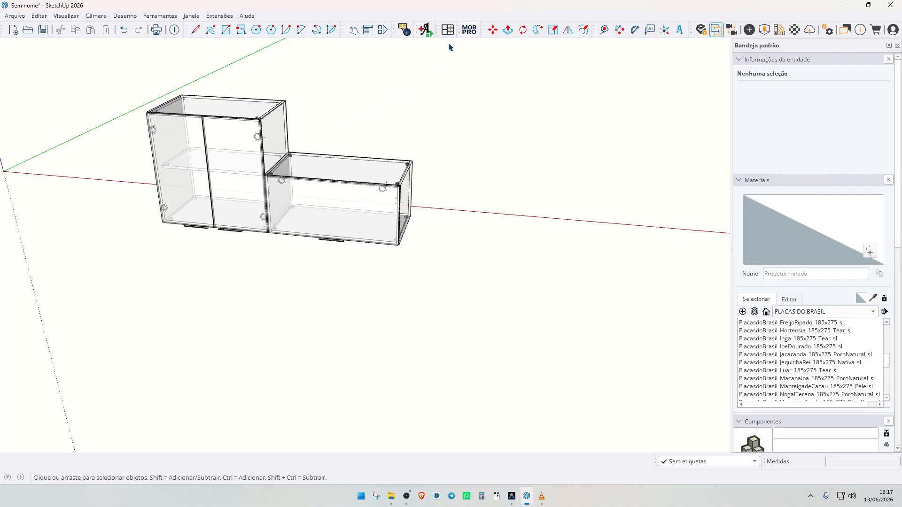
Launch Plano de Corte from MOBPRO Suite and generate the optimized cutting plan for both cabinets.
click(469, 29)
scroll(113, 288, down, 5)
click(38, 314)
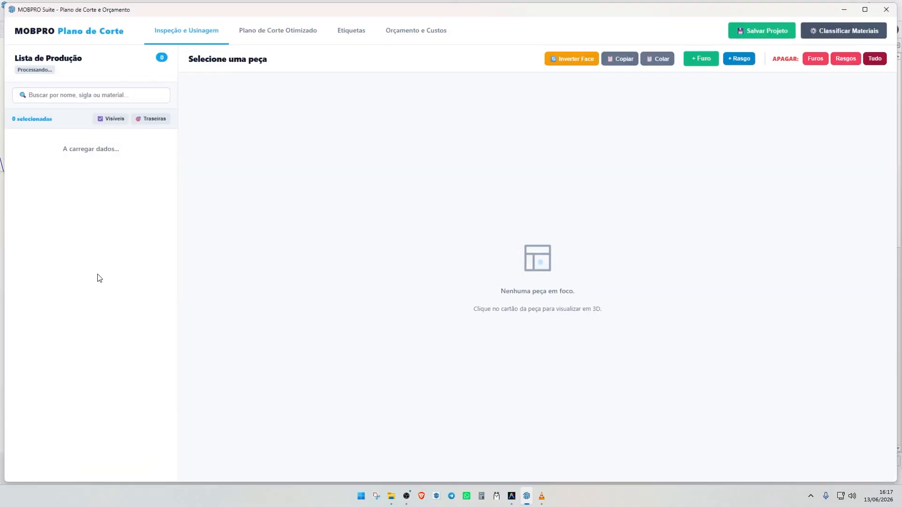
click(282, 29)
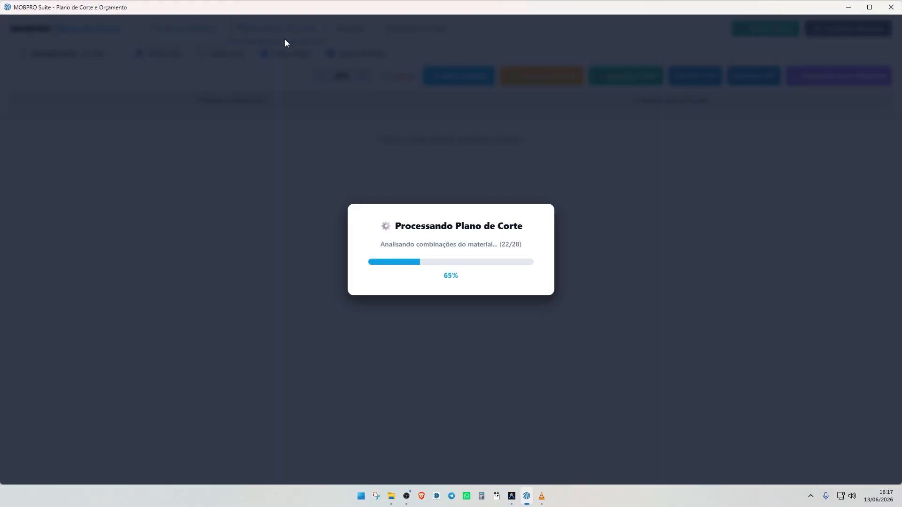
Examine the part layout and drilling marks on the Branco 15.0mm sheet of the cutting plan.
scroll(347, 350, down, 3)
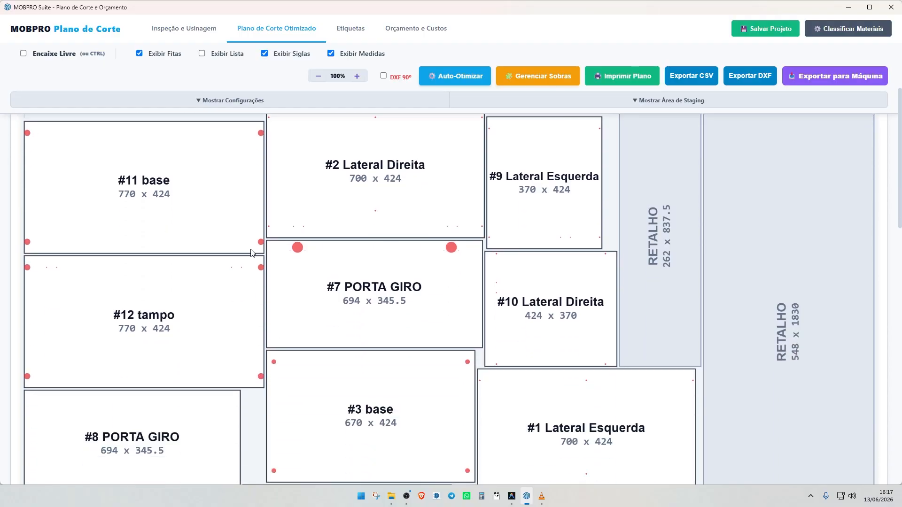
scroll(279, 350, down, 3)
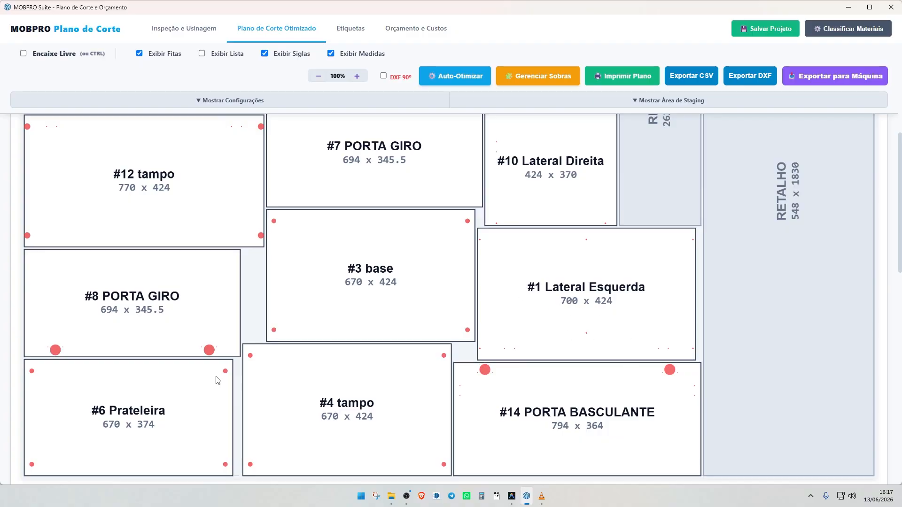
scroll(430, 331, up, 6)
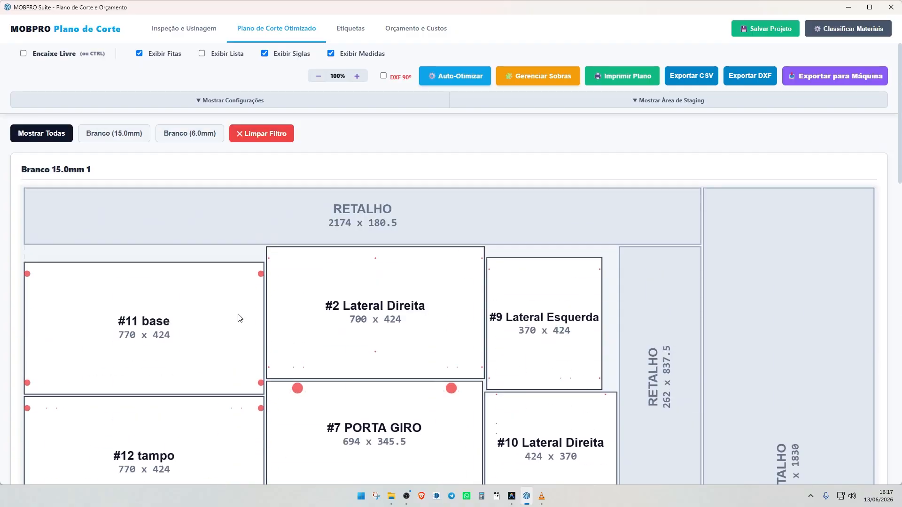
scroll(464, 342, down, 4)
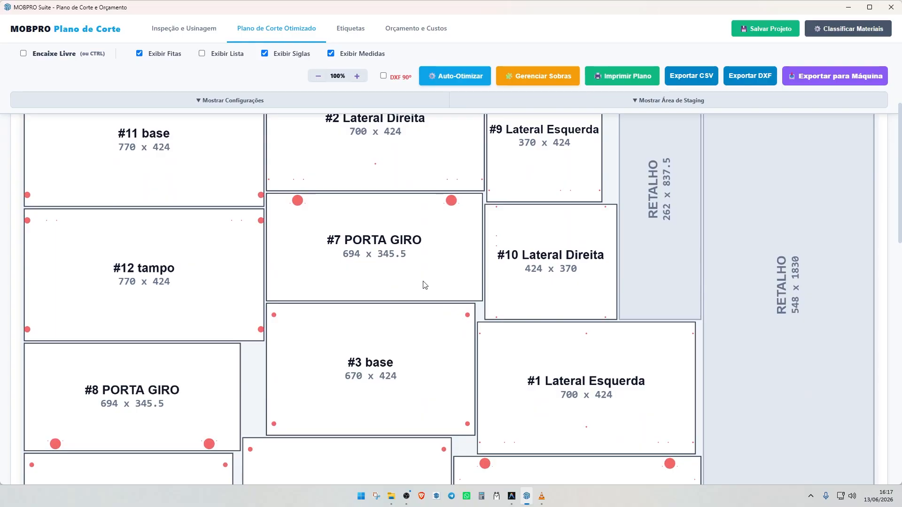
scroll(449, 190, up, 4)
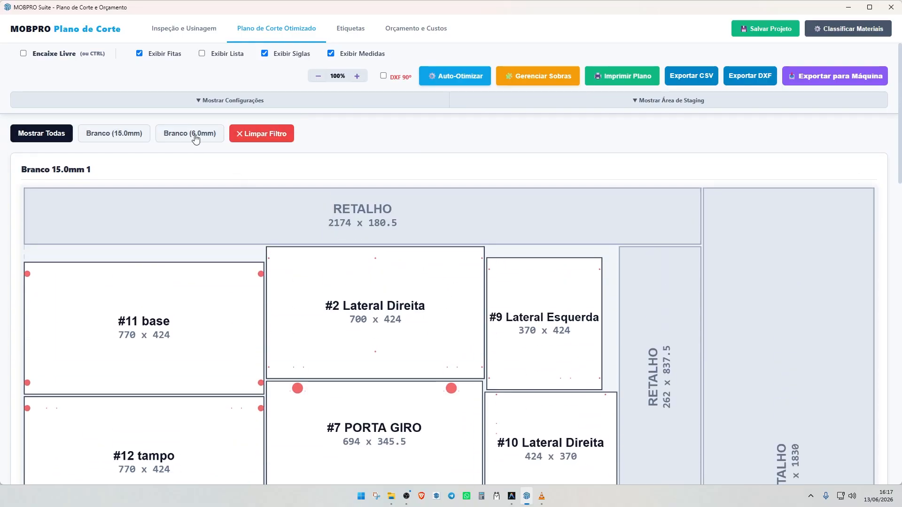
Filter the cutting plan to Branco (6.0mm) and review the back panels on its sheet.
click(195, 136)
scroll(249, 312, down, 6)
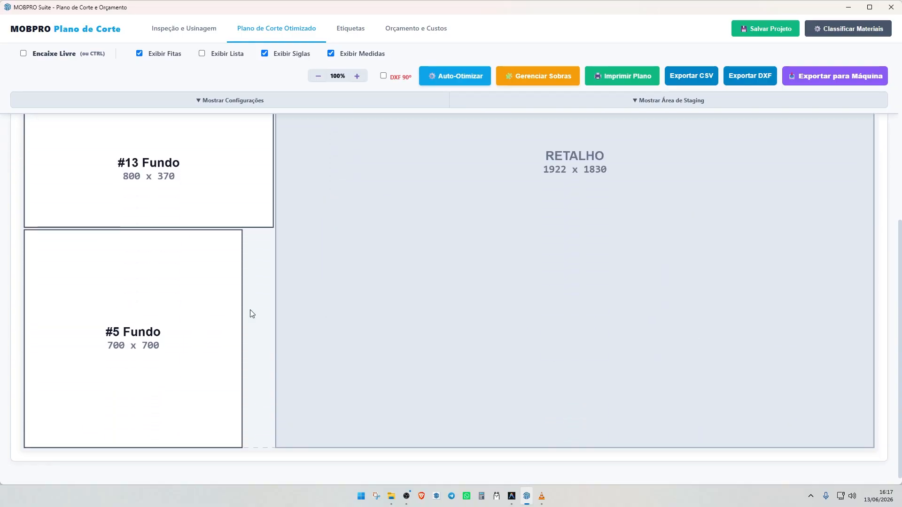
scroll(253, 294, up, 7)
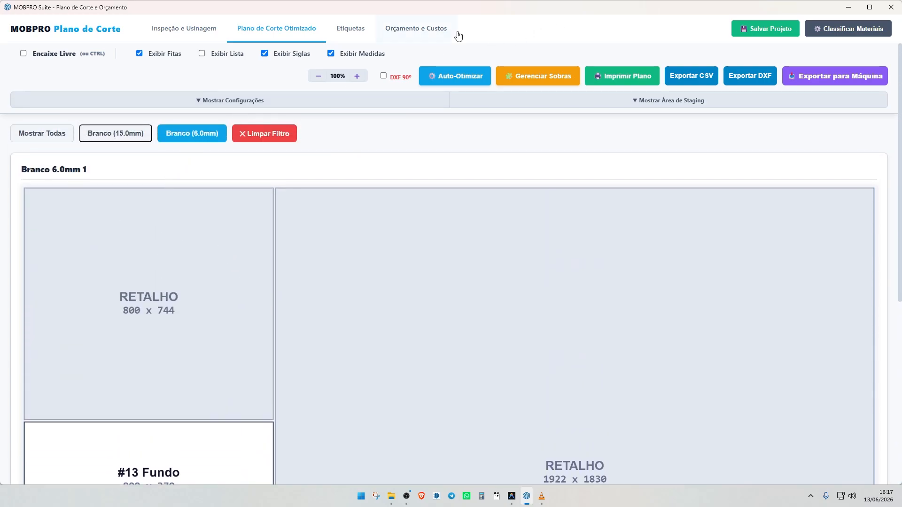
Preview the part labels with their QR codes, and close the cutting plan and MOBPRO Suite windows.
click(414, 29)
click(348, 33)
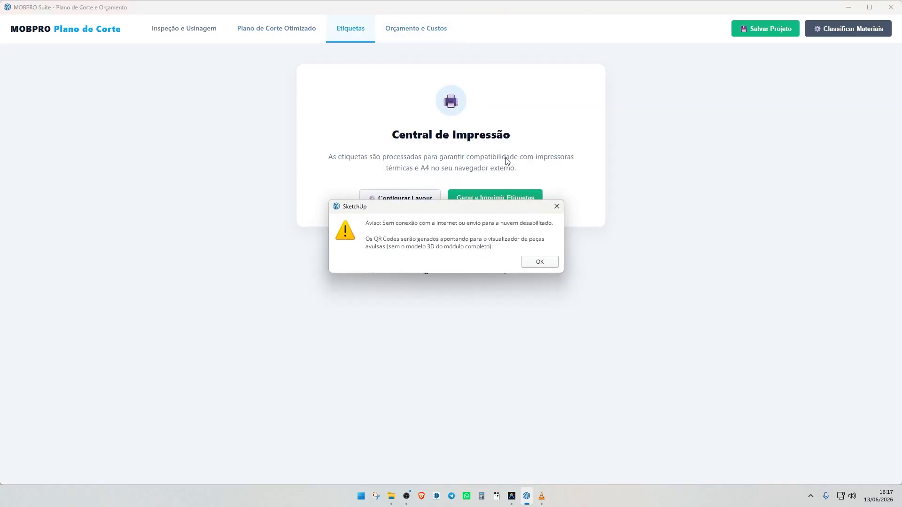
click(551, 264)
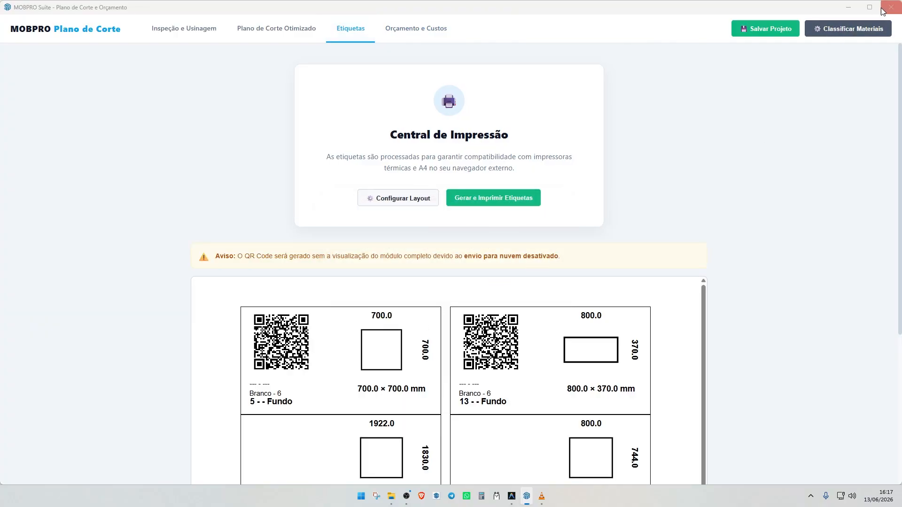
click(891, 7)
scroll(324, 201, up, 2)
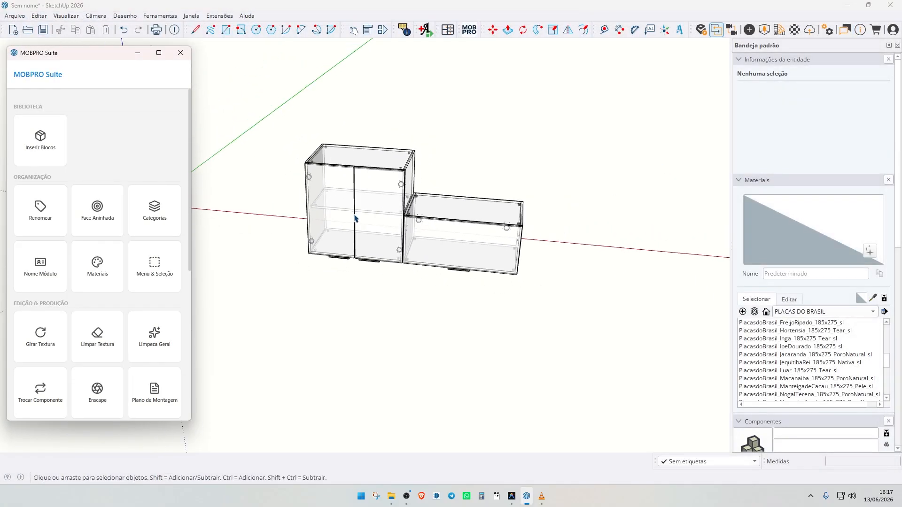
click(181, 52)
Examine the hinge cups and joinery machining of the two wall cabinets from several angles.
middle_drag(394, 249, 427, 224)
scroll(365, 242, up, 4)
middle_drag(365, 243, 403, 227)
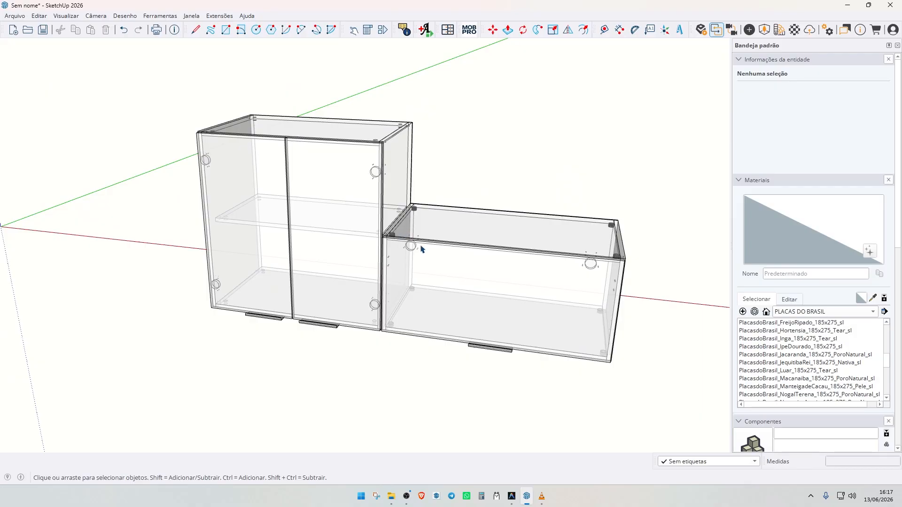
middle_drag(422, 249, 352, 393)
scroll(396, 364, up, 6)
scroll(428, 307, down, 2)
scroll(370, 244, down, 3)
middle_drag(316, 287, 353, 314)
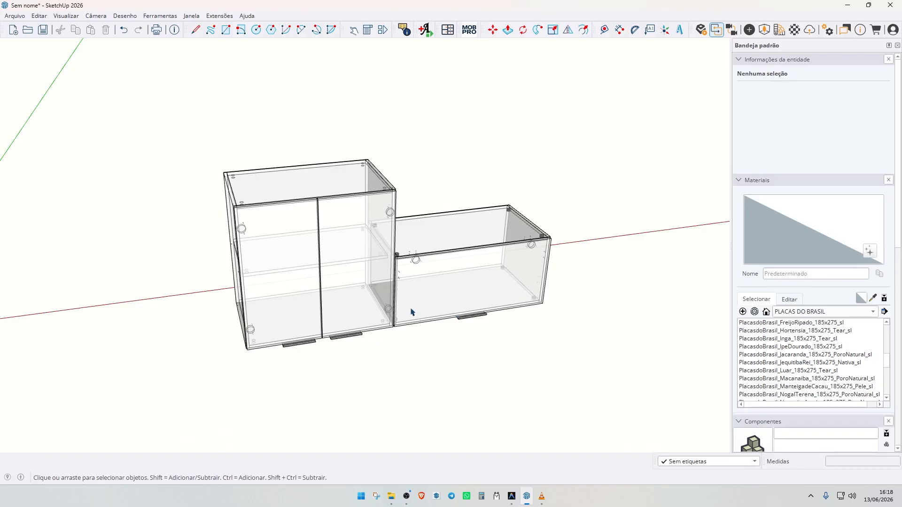
Move the flip-up cabinet along the red axis, away from the two-door cabinet.
click(477, 264)
scroll(463, 272, down, 2)
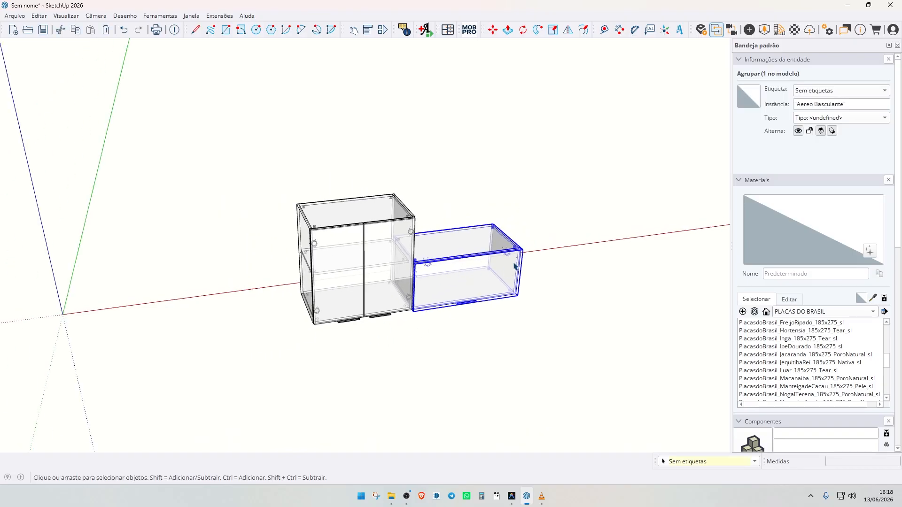
key(m)
drag(467, 276, 537, 272)
key(space)
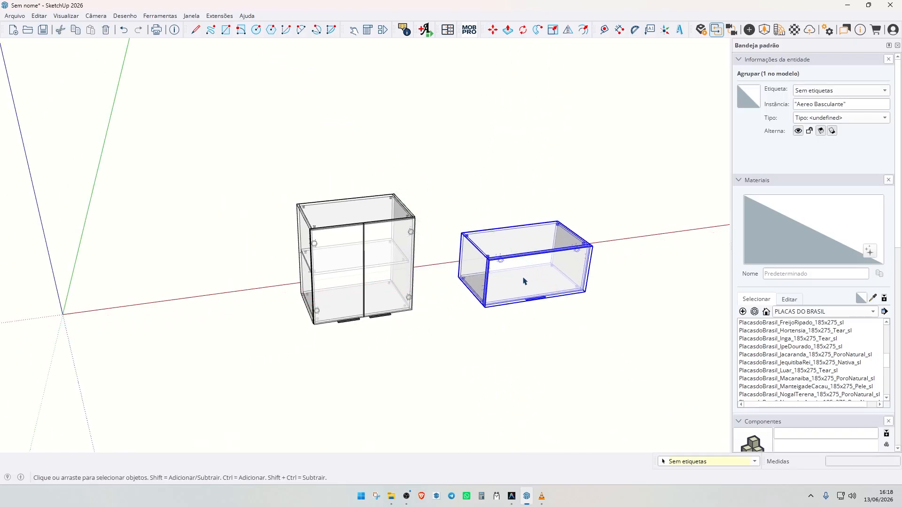
Scale the flip-up cabinet to about 1.27 along the red axis, stretching its side facing the two-door cabinet.
key(s)
drag(475, 268, 445, 273)
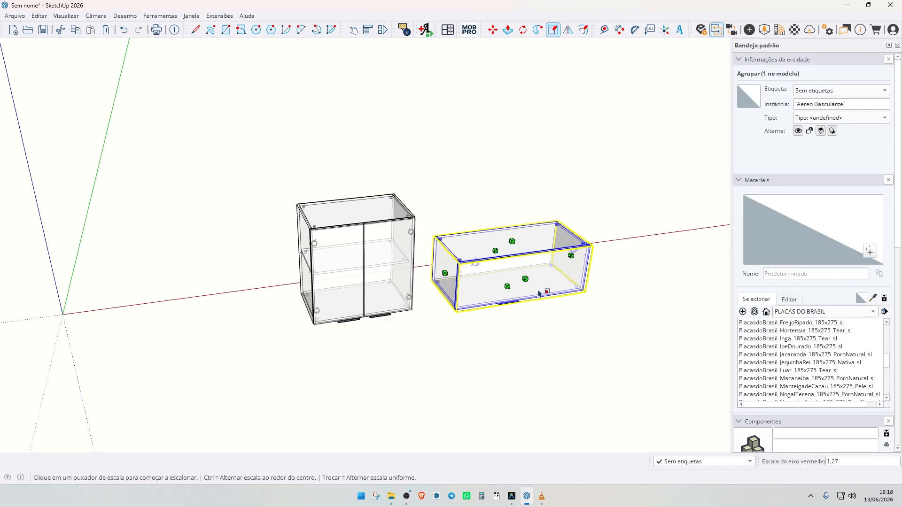
scroll(539, 294, down, 2)
key(space)
scroll(543, 297, up, 3)
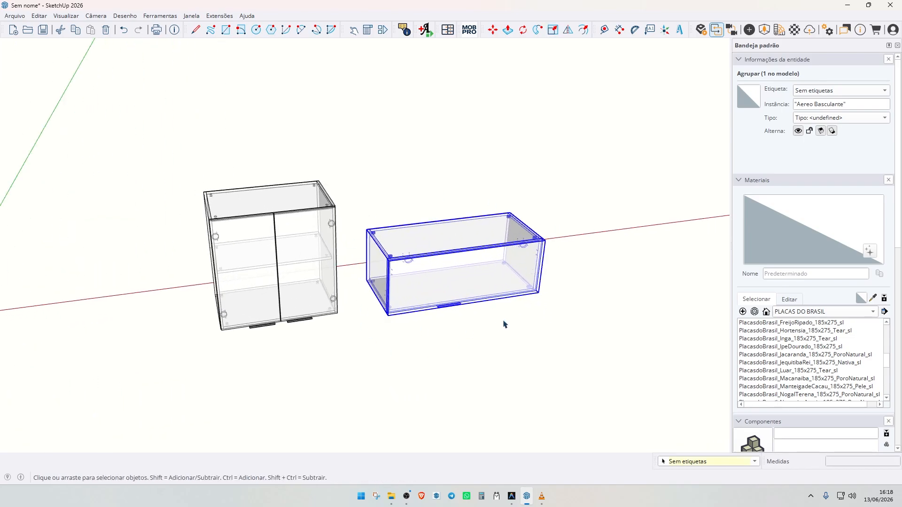
Open the Construtor for the flip-up cabinet and update the cabinet with Modo Router CNC off.
click(469, 29)
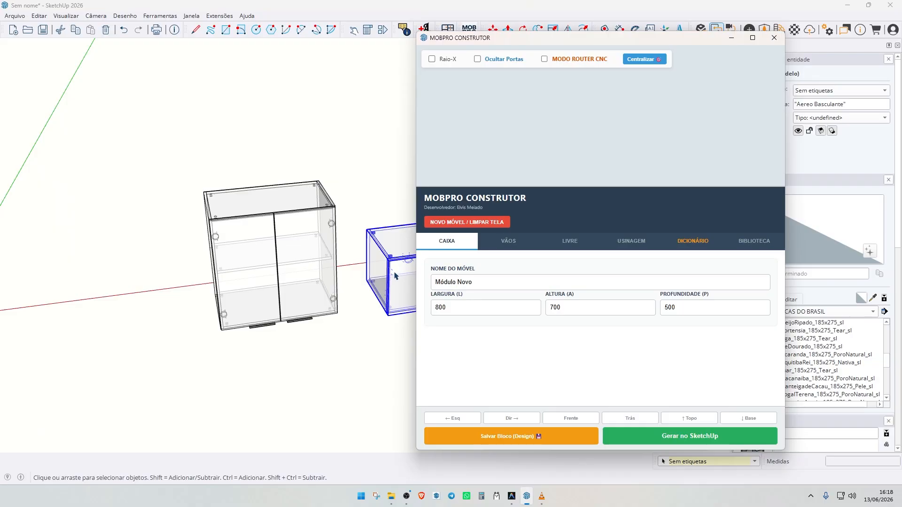
drag(623, 39, 218, 46)
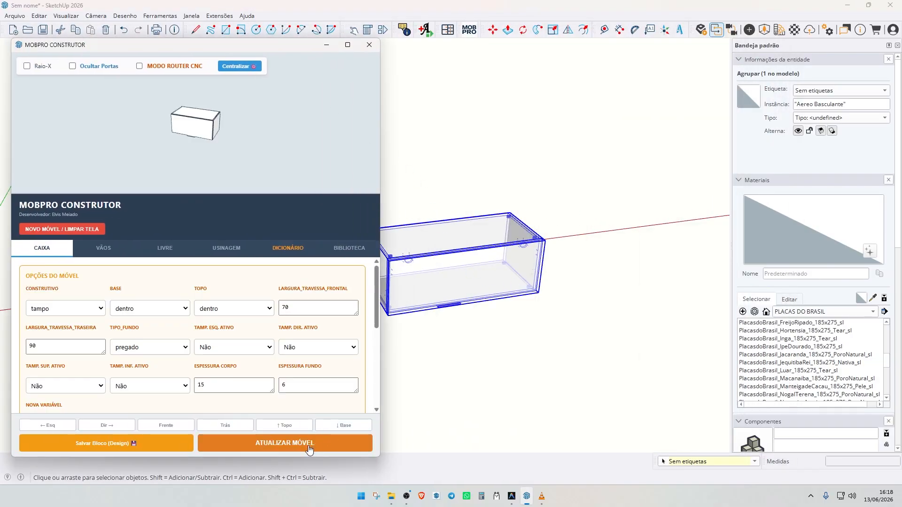
scroll(540, 328, down, 2)
scroll(514, 271, up, 3)
click(507, 274)
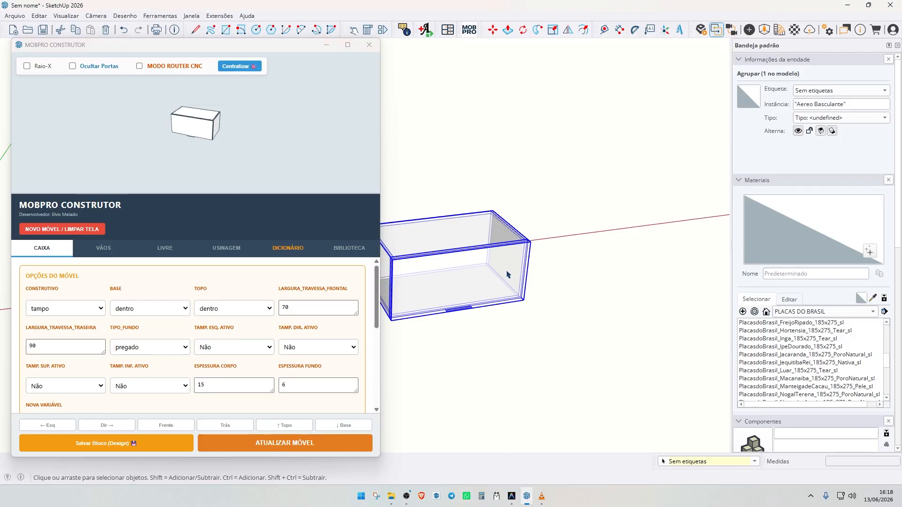
Scale the flip-up cabinet to about 1.70 along the red axis, stretching its side away from the two-door cabinet.
key(s)
drag(526, 278, 592, 331)
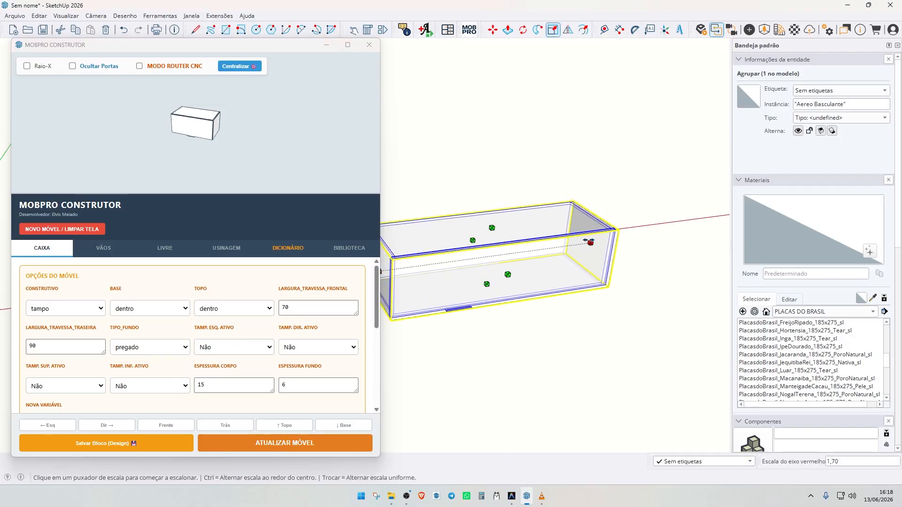
key(space)
scroll(526, 280, up, 2)
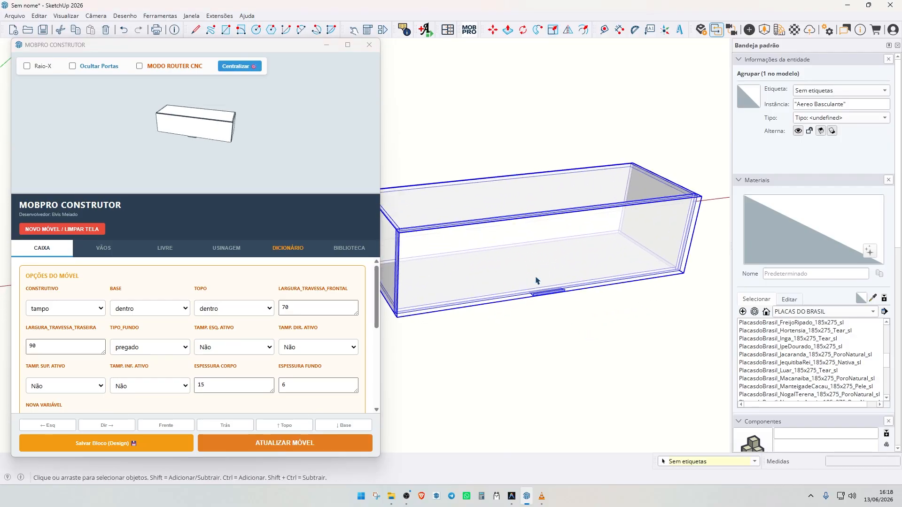
Set the width (Largura) of the Aereo Basculante cabinet to 900 and close the Construtor.
scroll(163, 347, down, 5)
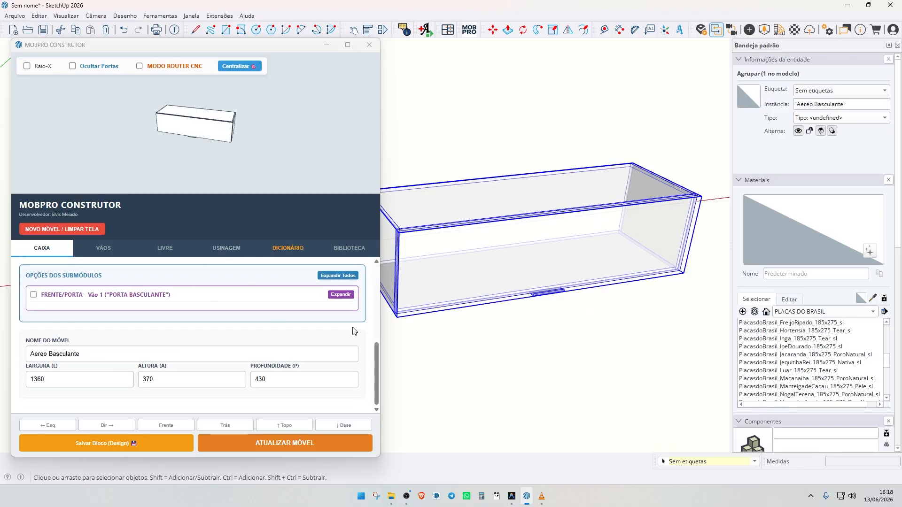
click(38, 385)
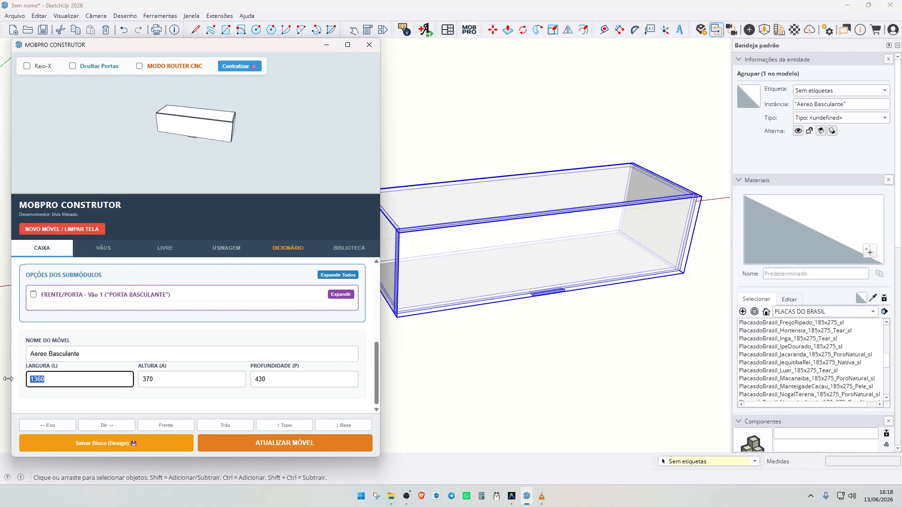
key(Return)
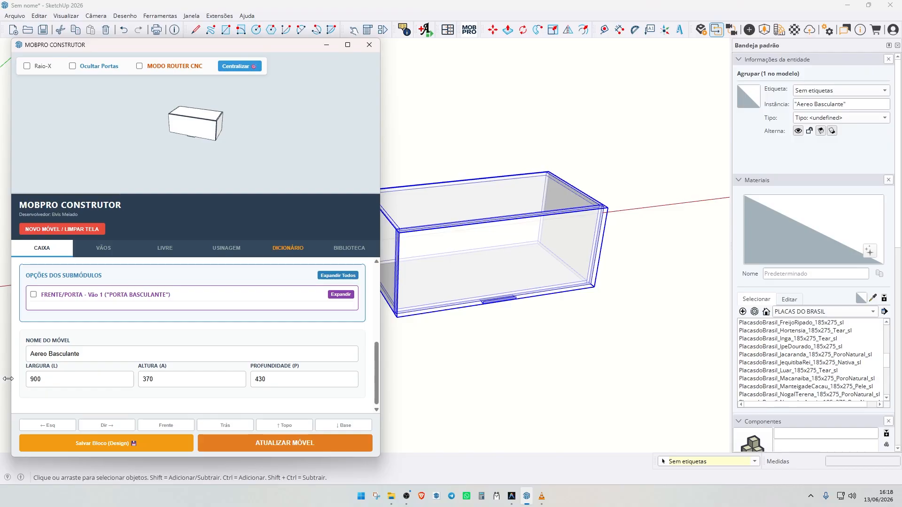
scroll(504, 277, down, 3)
click(347, 43)
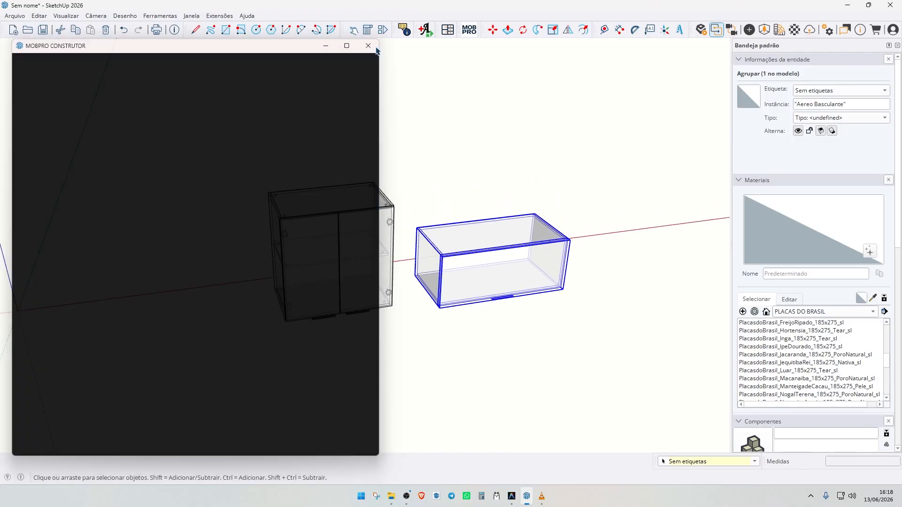
scroll(519, 277, down, 2)
scroll(520, 278, up, 3)
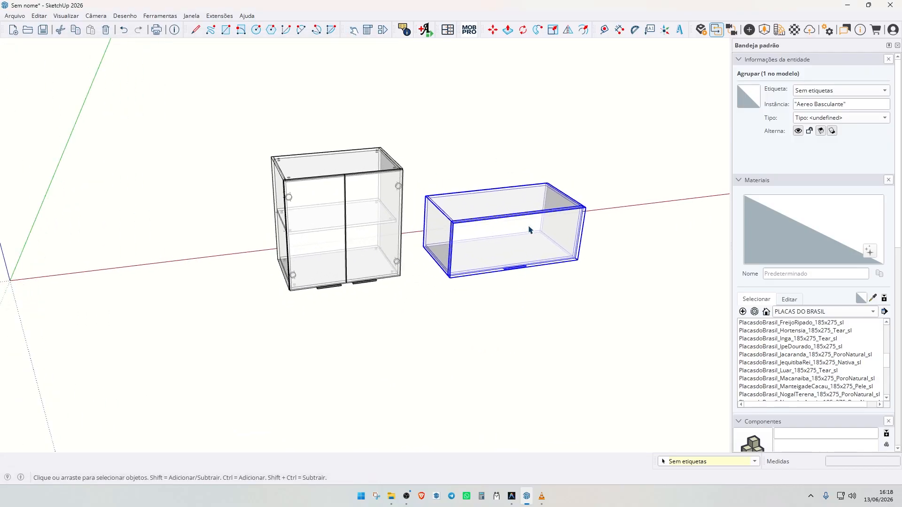
middle_drag(529, 230, 735, 351)
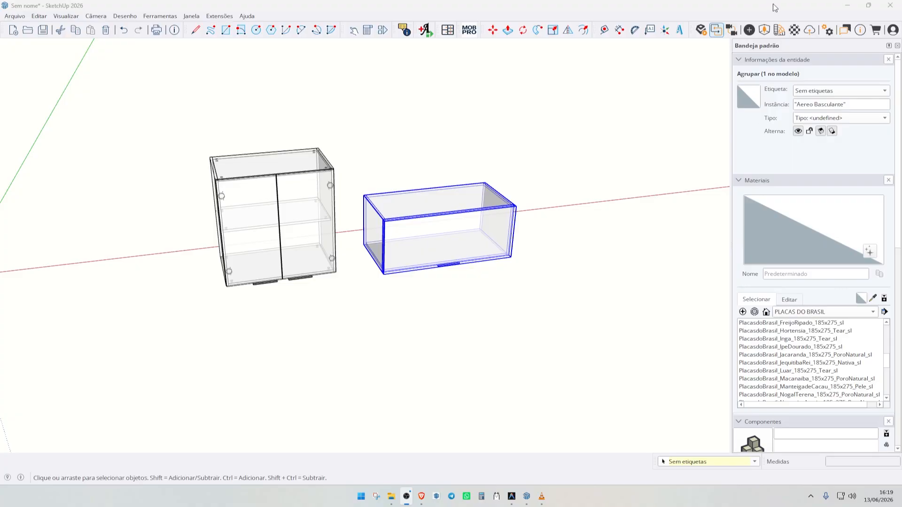
scroll(207, 255, down, 3)
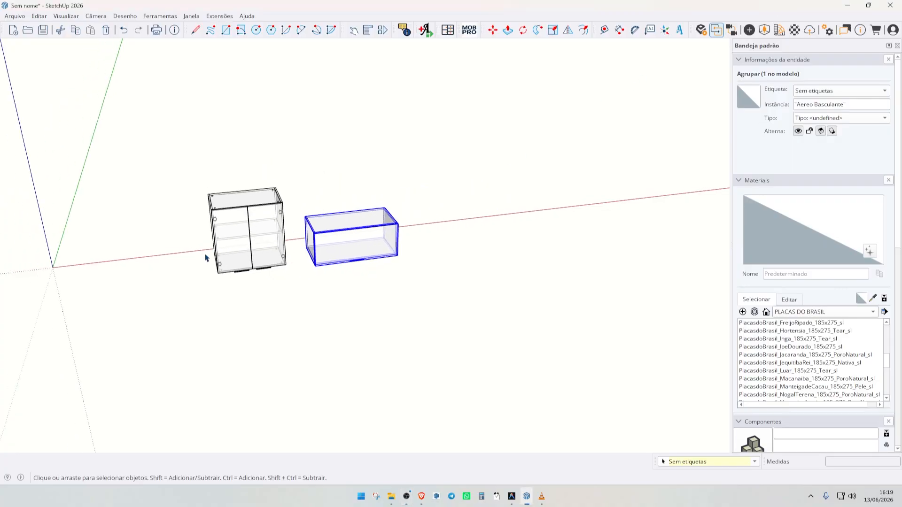
scroll(471, 71, up, 3)
Open the Construtor's block library and search for "cant" modules.
click(470, 31)
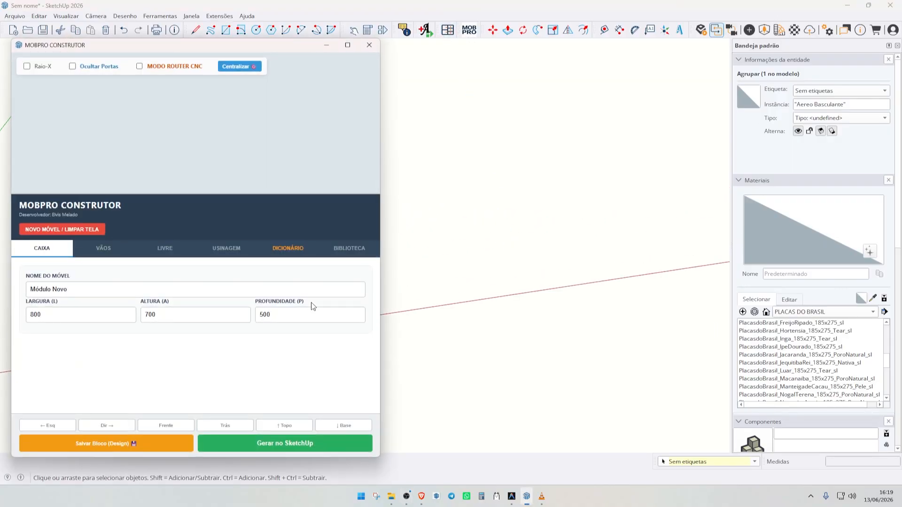
click(349, 248)
click(230, 334)
scroll(129, 306, down, 1)
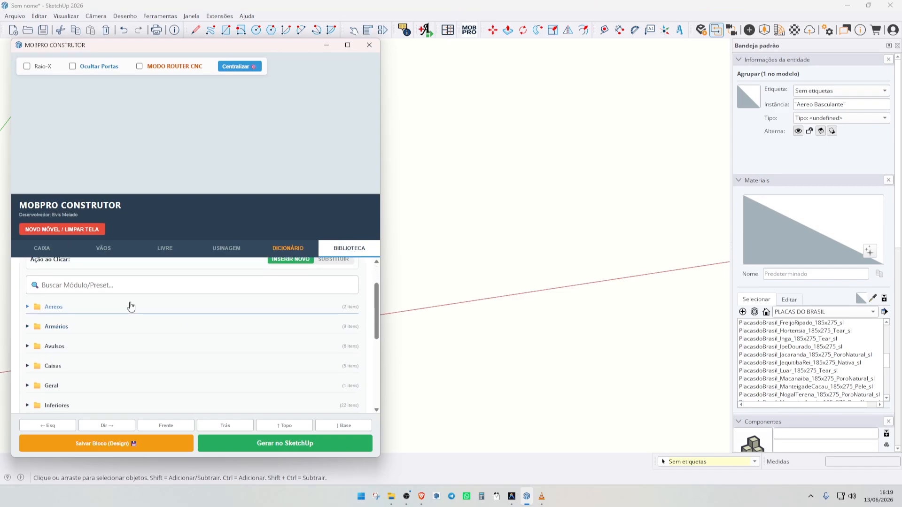
text(car)
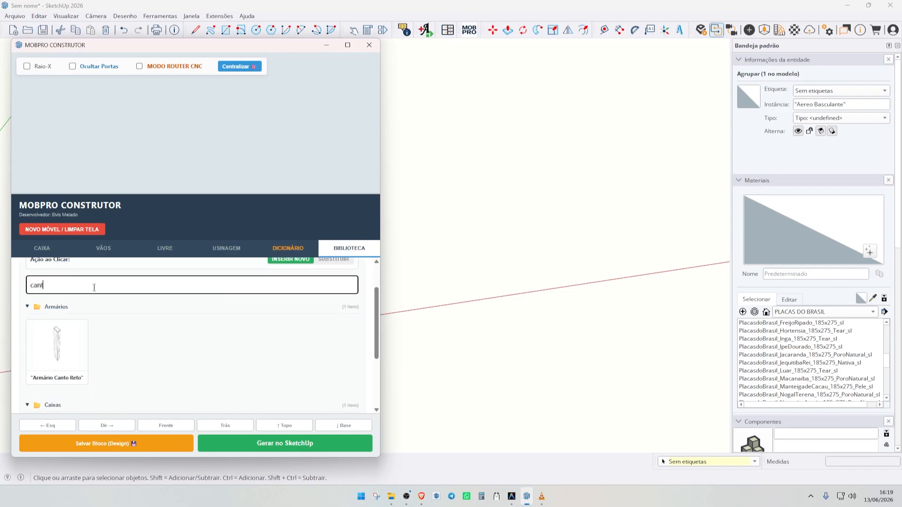
scroll(101, 329, down, 2)
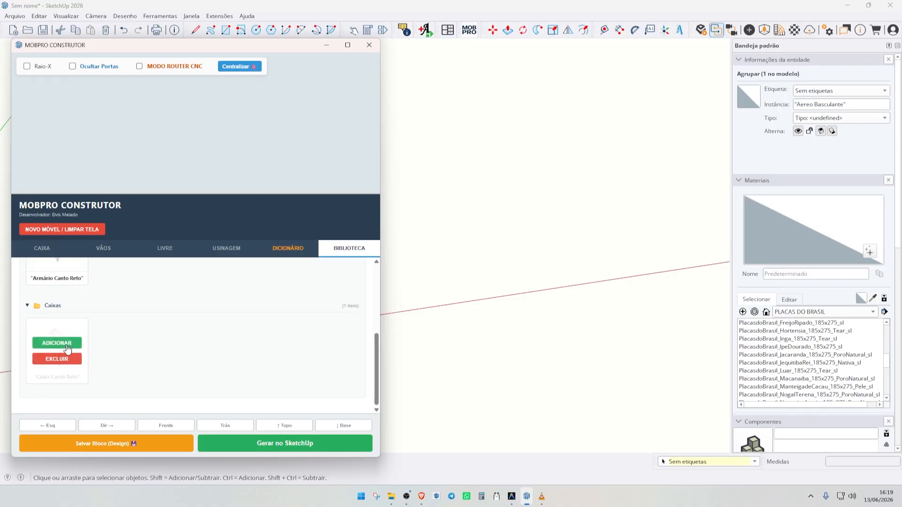
scroll(136, 338, up, 3)
key(BackSpace)
text(nt)
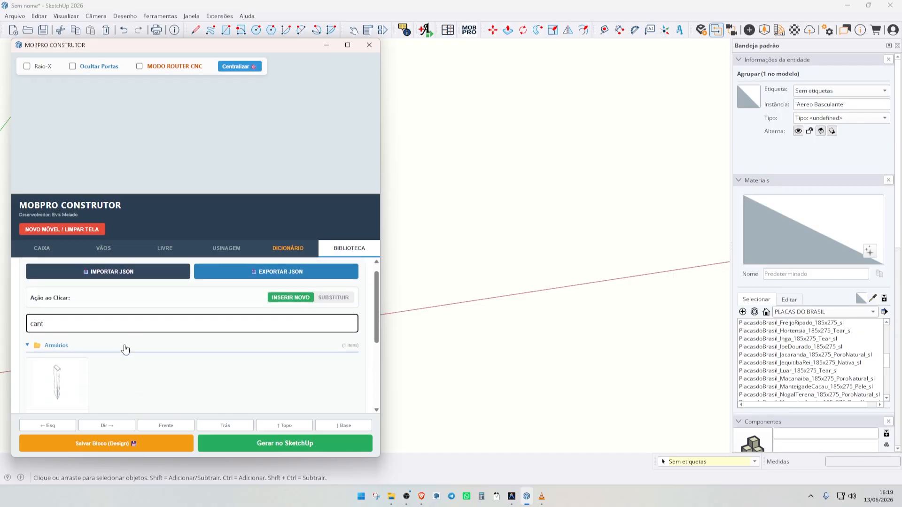
scroll(174, 338, down, 2)
scroll(192, 337, up, 3)
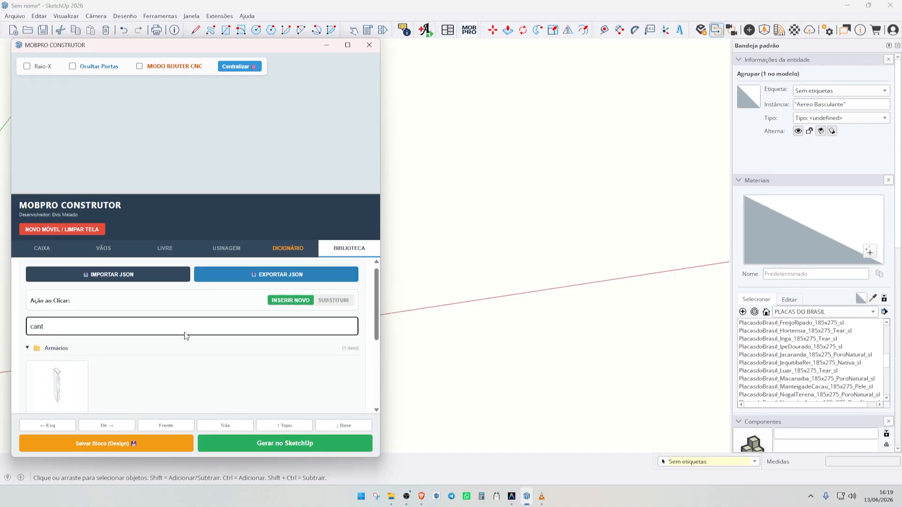
Search the library for "l", add the "Balcão L" module and generate it in the model next to the flip-up cabinet.
key(BackSpace)
key(BackSpace)
key(BackSpace)
key(BackSpace)
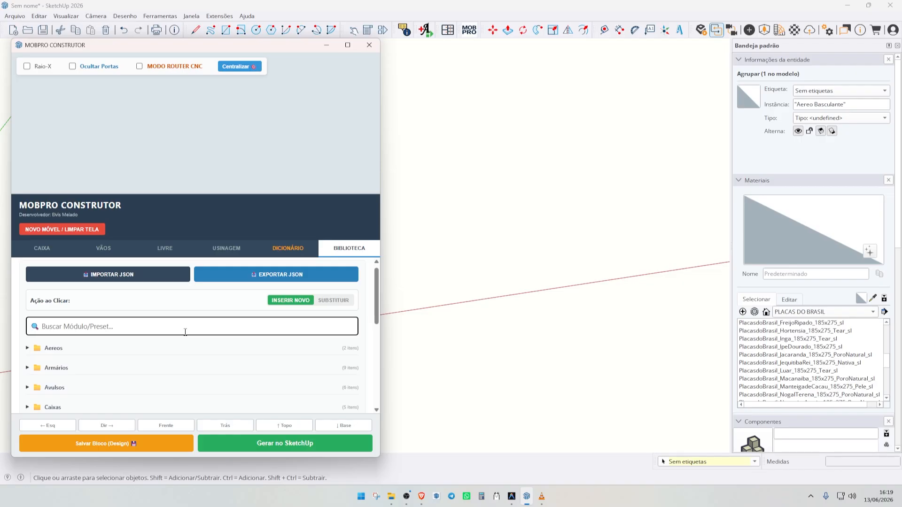
text(l)
scroll(251, 342, down, 3)
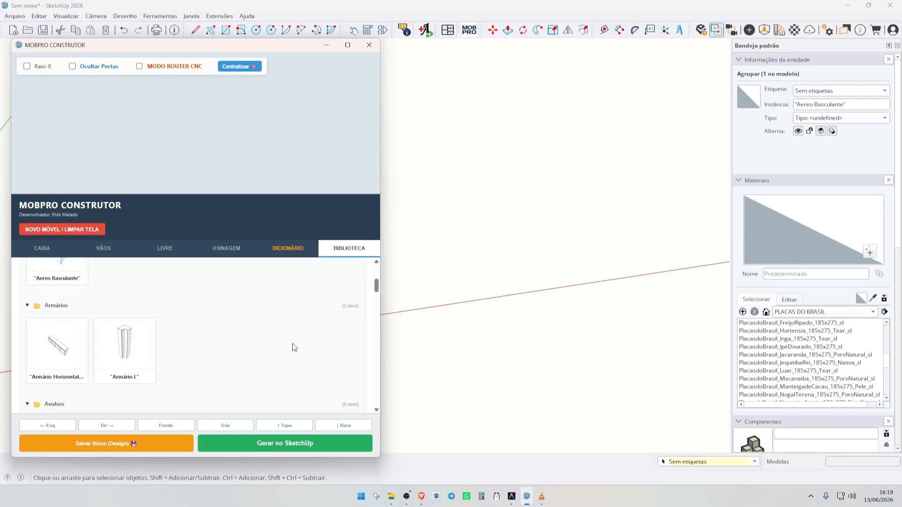
scroll(289, 347, down, 2)
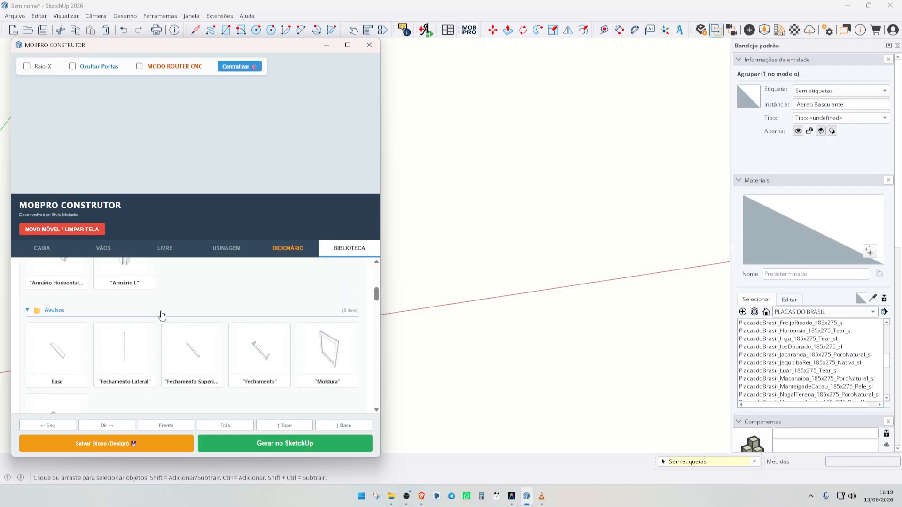
scroll(157, 319, down, 5)
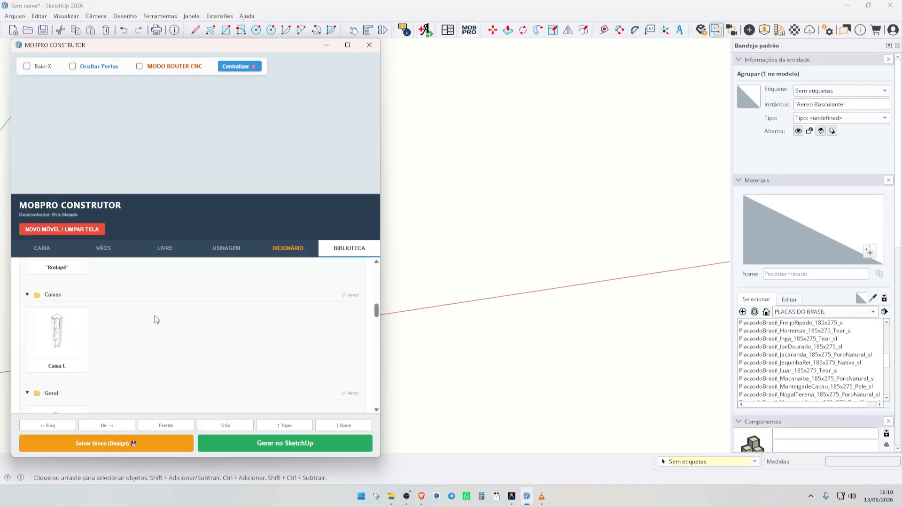
mouse_move(65, 358)
scroll(94, 358, down, 3)
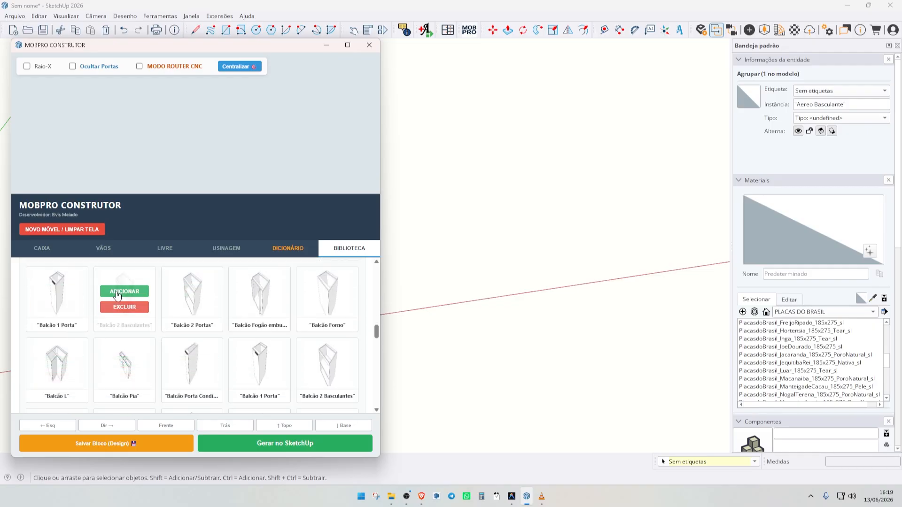
click(71, 362)
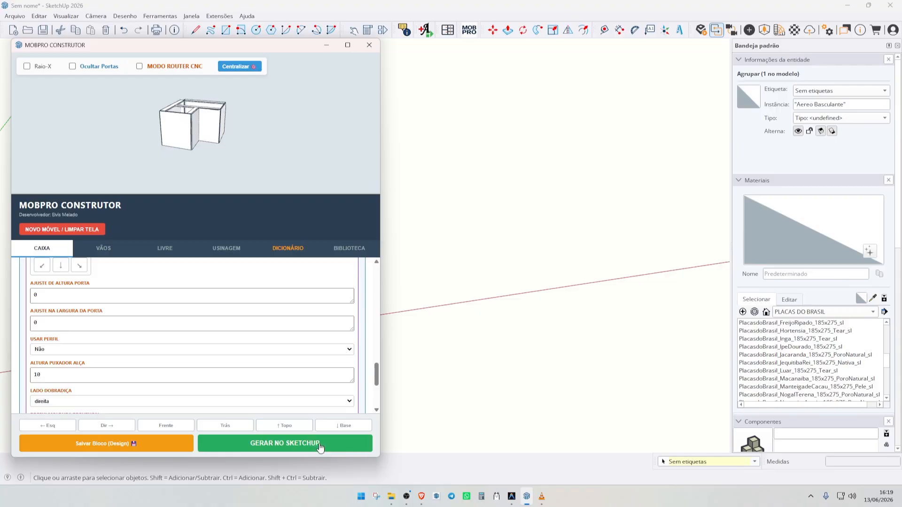
click(480, 340)
Examine the L-shaped base cabinet and its Vãos settings for Container L (Total), Lado A (Geral) and Lado B (Geral).
scroll(483, 329, down, 3)
scroll(470, 346, up, 6)
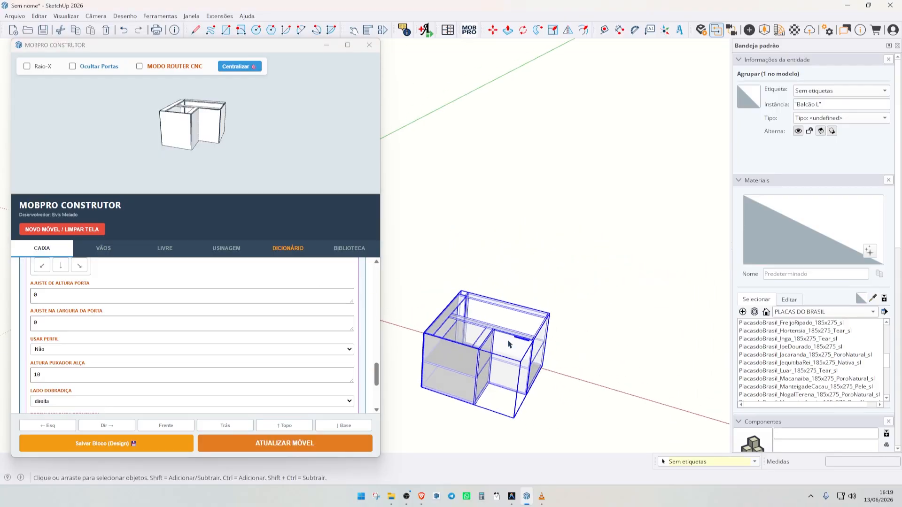
scroll(454, 351, up, 1)
scroll(512, 189, down, 2)
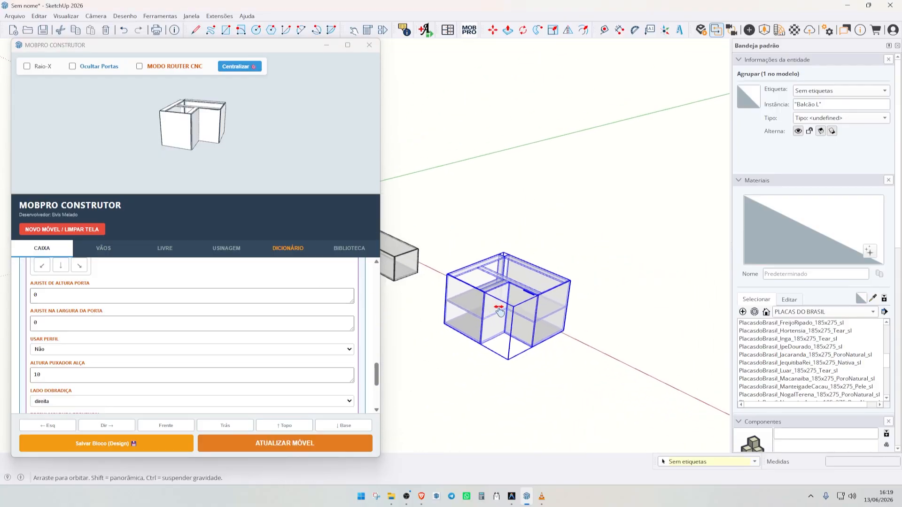
scroll(573, 294, up, 6)
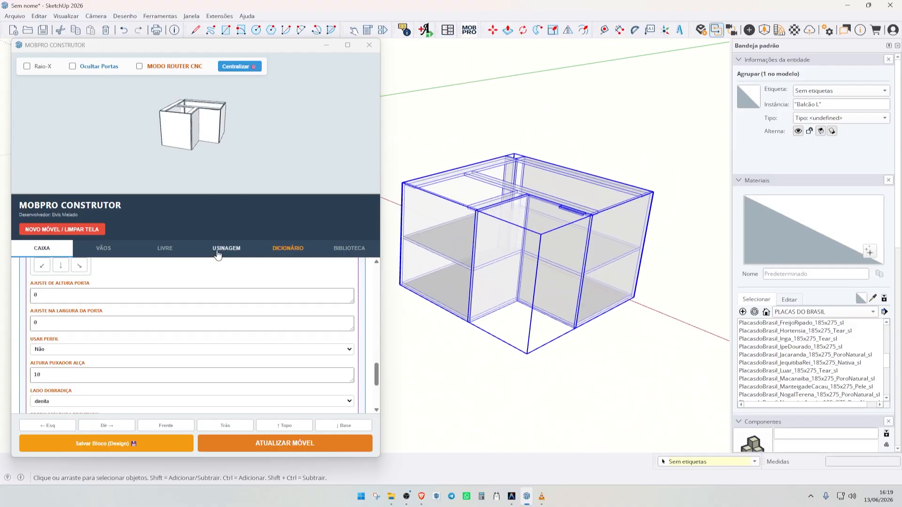
click(103, 248)
click(203, 324)
scroll(185, 332, up, 5)
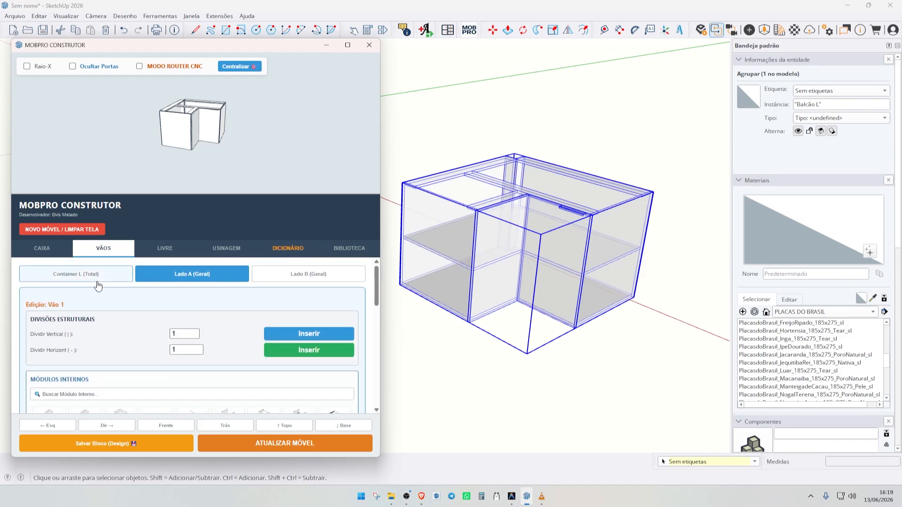
click(87, 279)
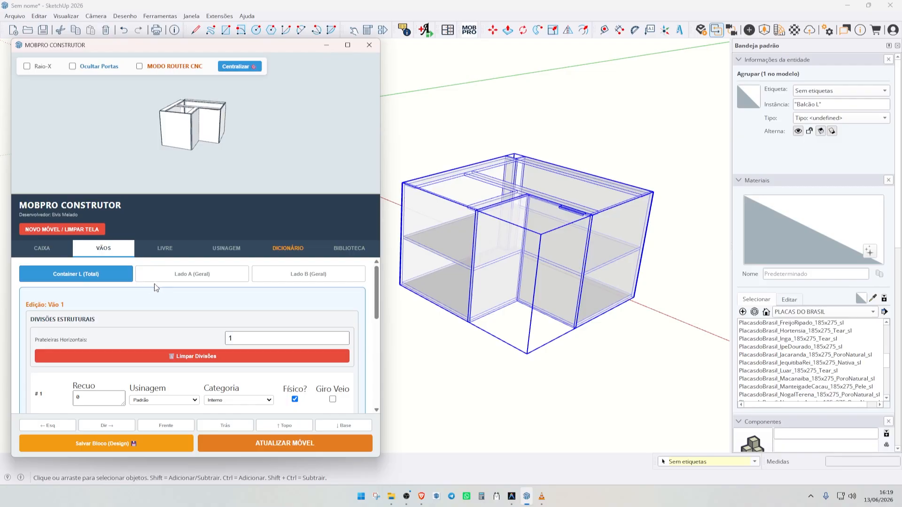
click(209, 279)
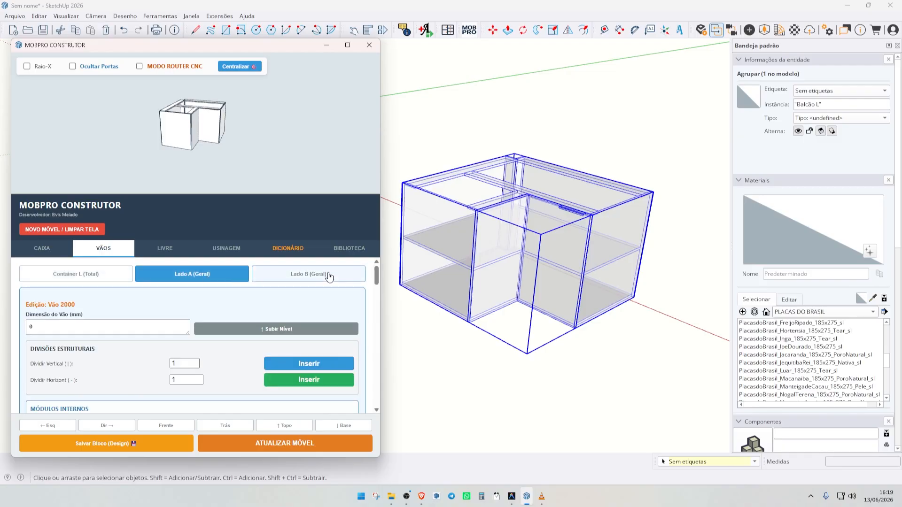
click(293, 277)
Set the setback (Recuo) of shelf #1 in Container L (Total) to 70.
click(128, 277)
scroll(155, 296, down, 2)
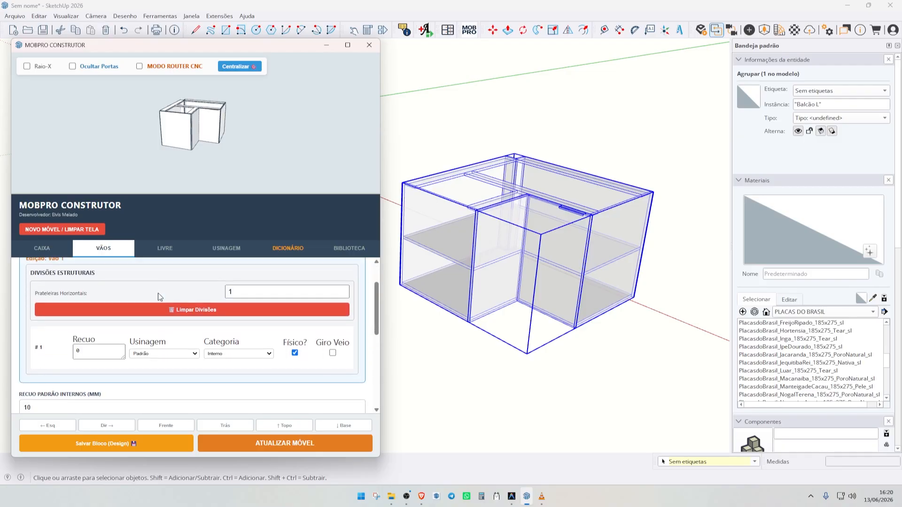
click(78, 304)
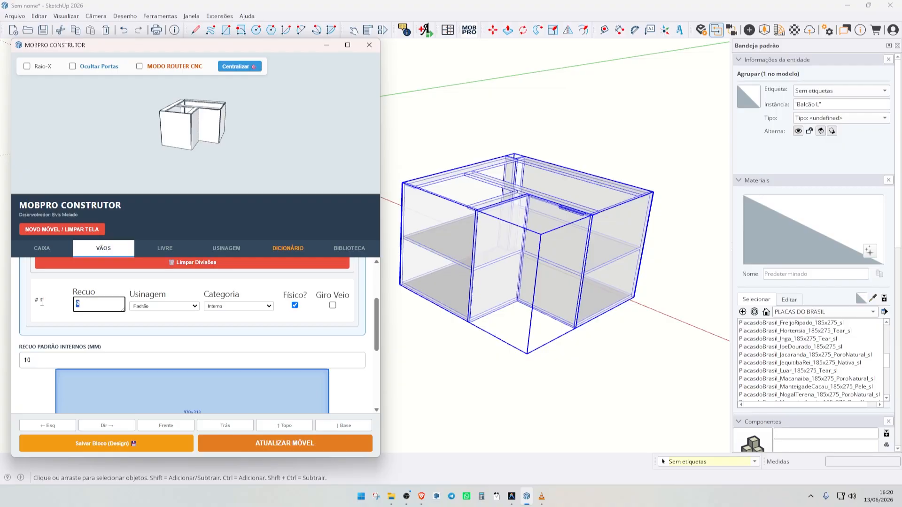
text(70)
click(42, 302)
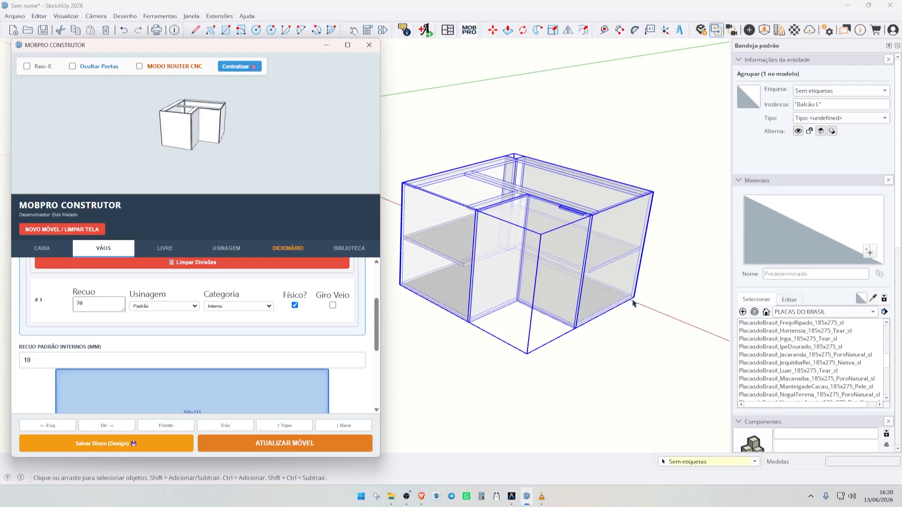
Turn on Modo Router CNC for the L-shaped base cabinet.
middle_drag(633, 303, 559, 258)
scroll(619, 280, down, 1)
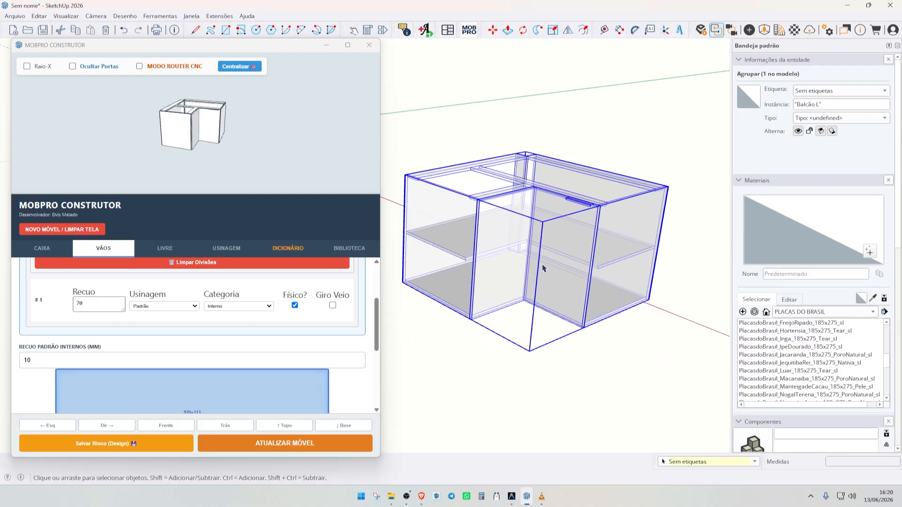
click(139, 66)
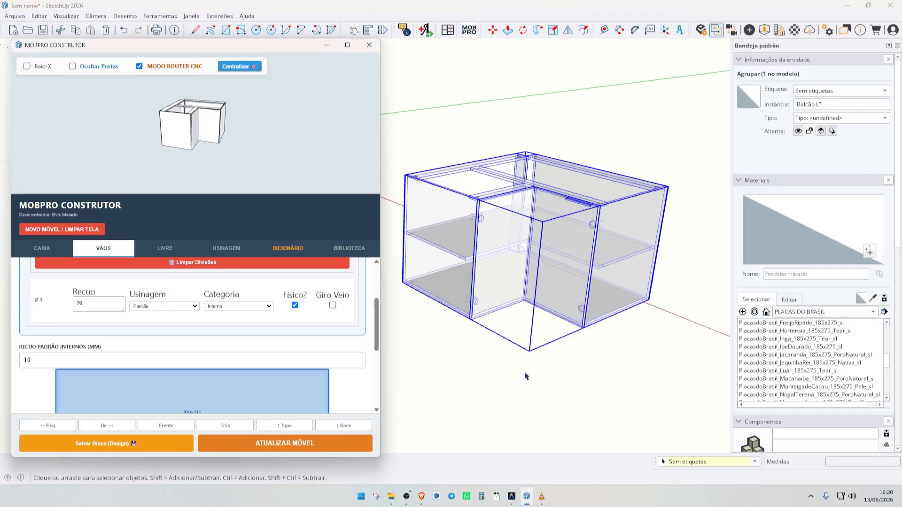
Examine the machining on the L-shaped cabinet's doors, side panels and shelf from several angles.
scroll(494, 385, up, 6)
scroll(528, 227, down, 6)
middle_drag(540, 236, 592, 232)
scroll(587, 233, up, 3)
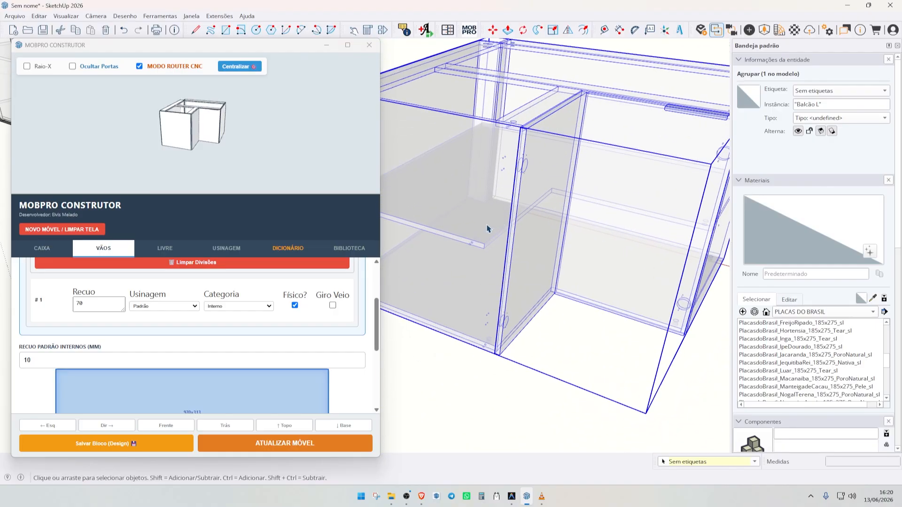
scroll(548, 249, down, 3)
scroll(530, 239, up, 5)
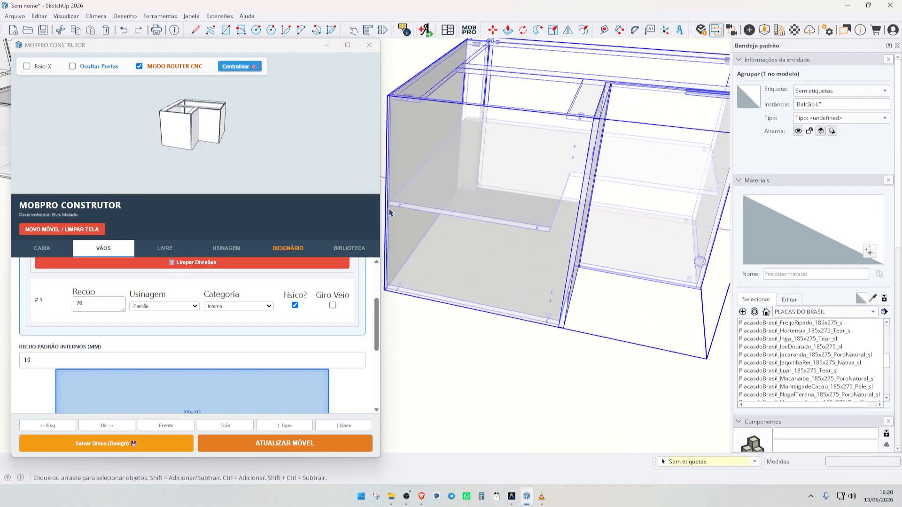
middle_drag(536, 272, 550, 226)
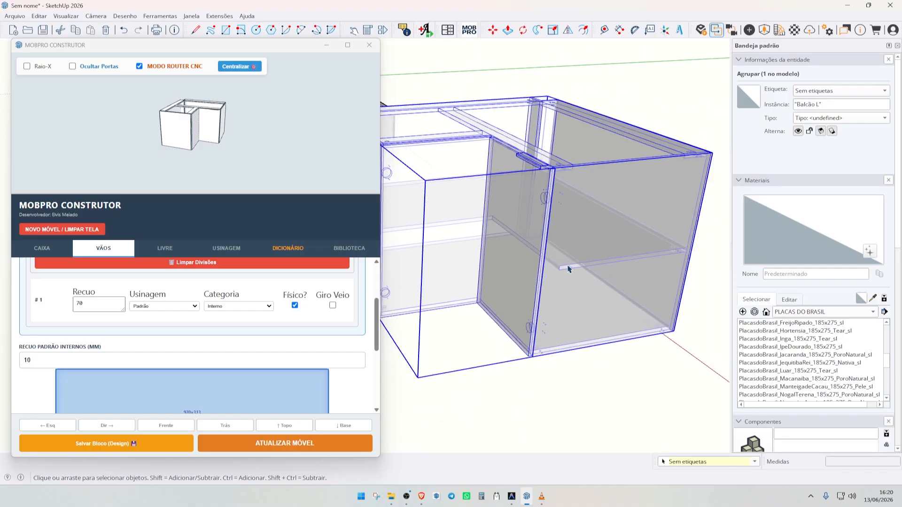
scroll(536, 336, up, 3)
scroll(553, 356, down, 3)
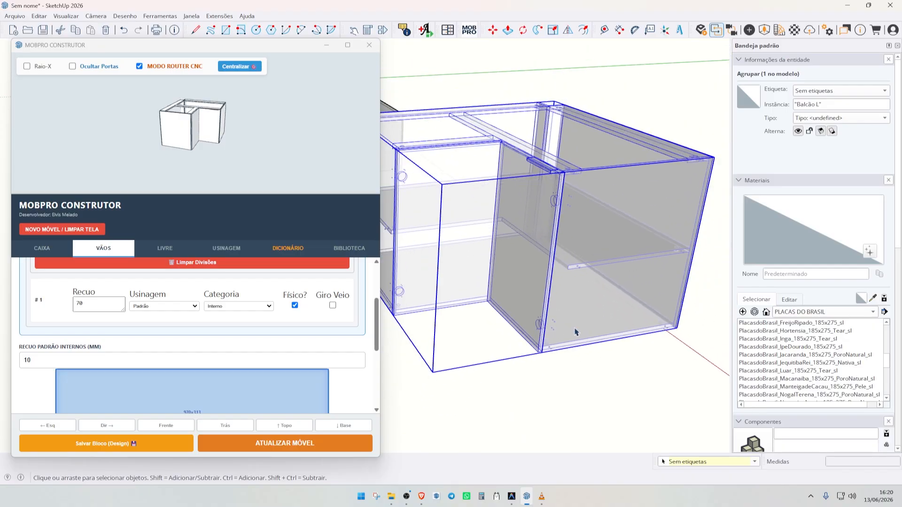
mouse_move(576, 334)
middle_down()
mouse_move(546, 245)
mouse_move(634, 226)
middle_up()
scroll(634, 226, down, 3)
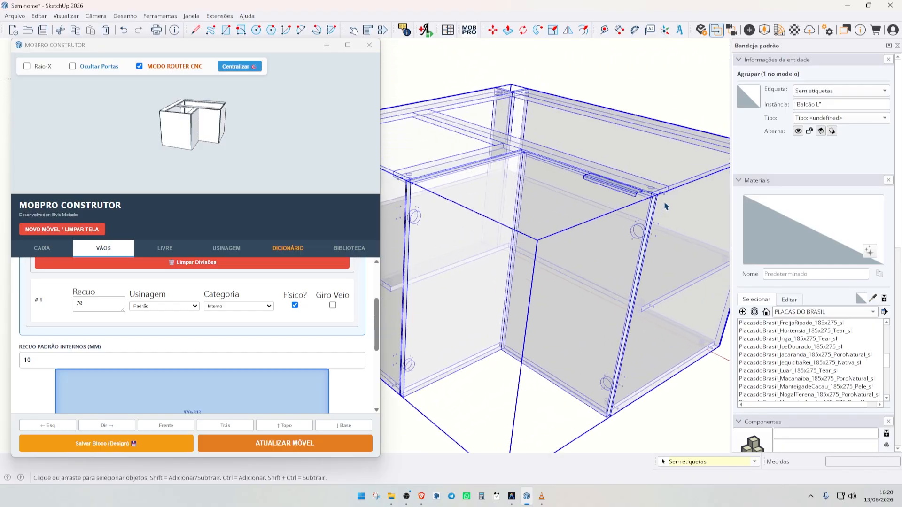
mouse_move(554, 235)
middle_down()
mouse_move(443, 201)
mouse_move(457, 189)
mouse_move(507, 216)
mouse_move(527, 216)
mouse_move(528, 225)
middle_up()
scroll(437, 206, up, 3)
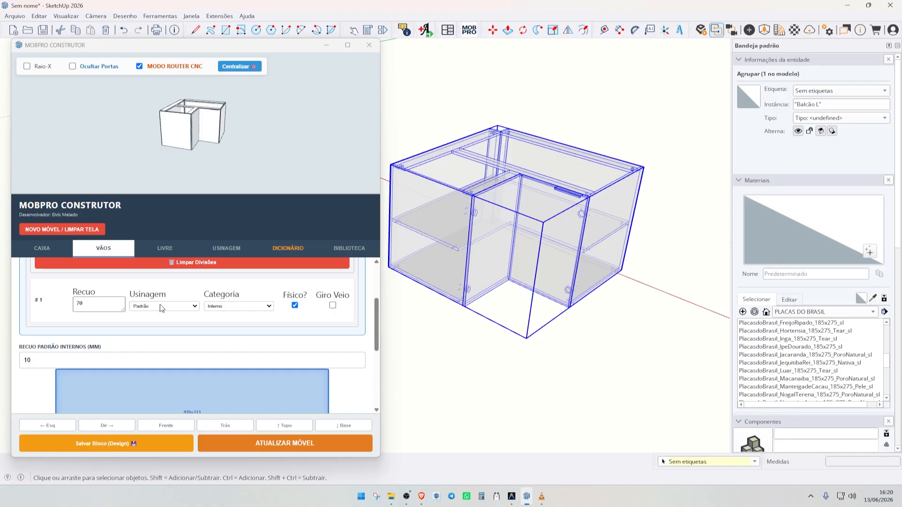
Set the number of horizontal shelves (Prateleiras Horizontais) in Container L (Total) to 3.
scroll(162, 309, up, 3)
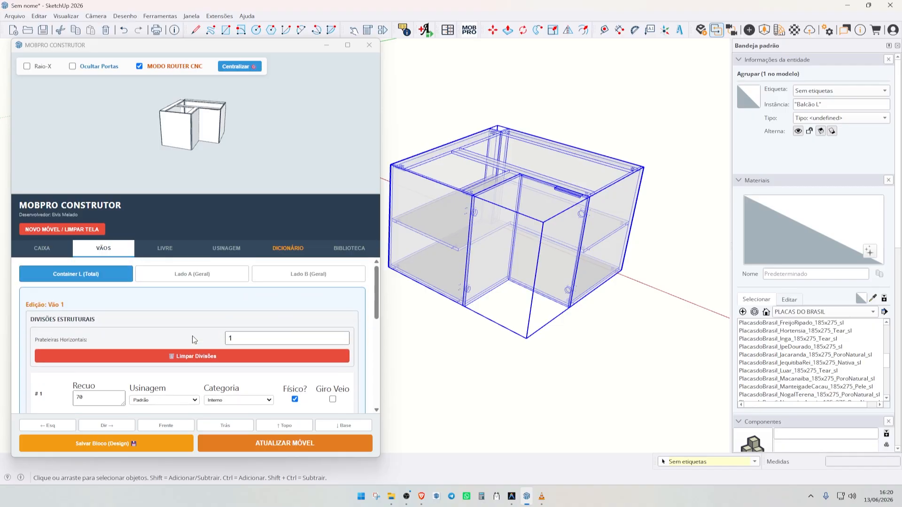
click(243, 340)
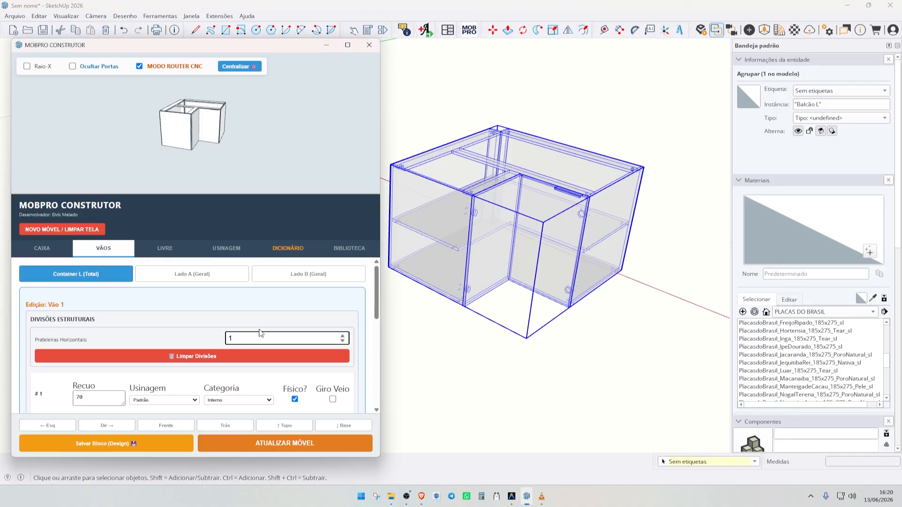
key(ctrl+a)
key(Return)
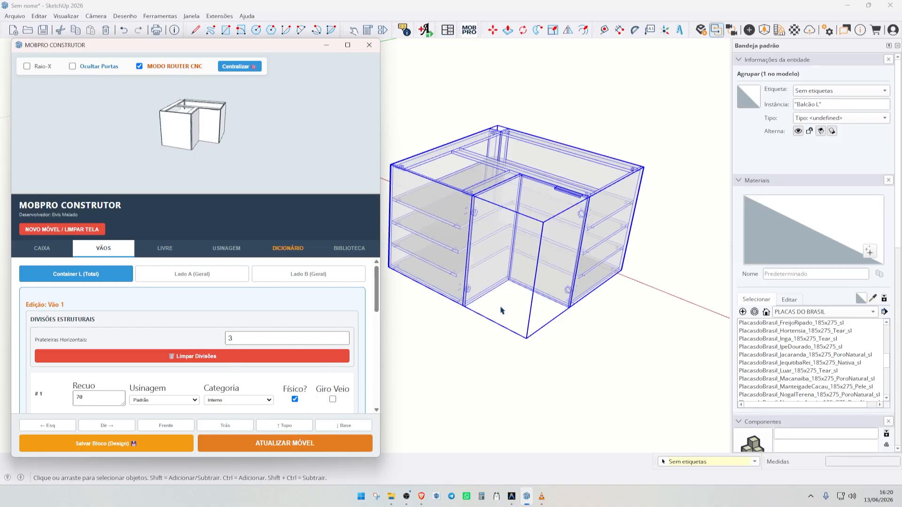
Set Prateleiras Horizontais in Container L (Total) to 2 and the setback (Recuo) of shelf #1 to 150.
scroll(446, 218, up, 1)
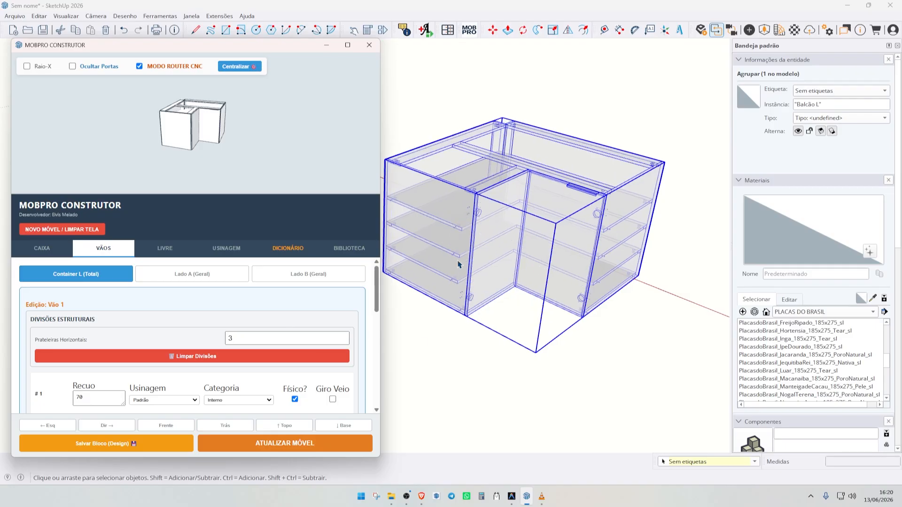
double_click(246, 338)
click(209, 340)
double_click(101, 393)
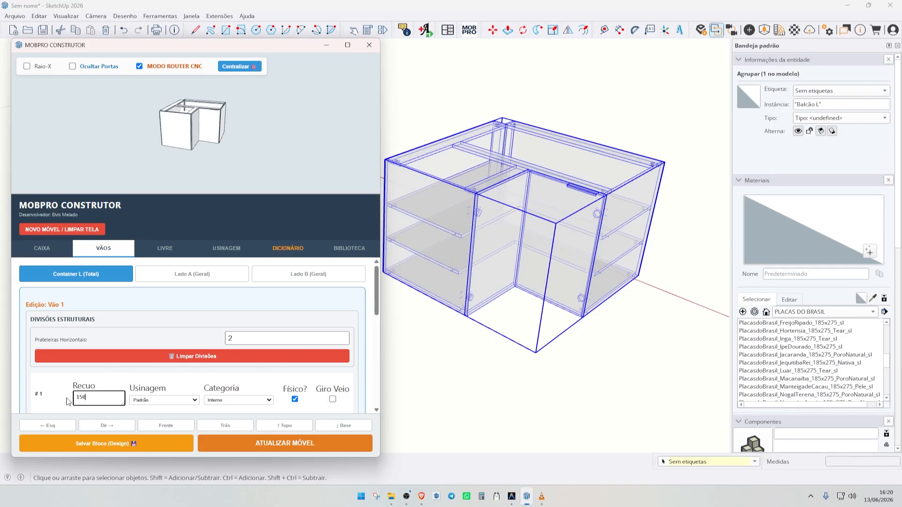
click(67, 400)
Set the setback (Recuo) of shelf #2 in Container L (Total) to 250.
scroll(127, 378, down, 1)
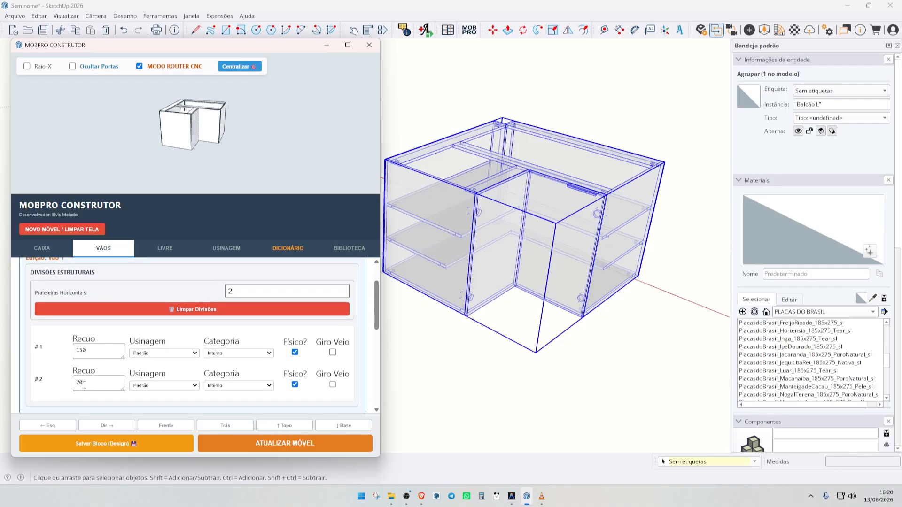
double_click(94, 383)
text(250)
click(53, 384)
Examine the setbacks and machining of the two shelves inside the L-shaped base cabinet from several angles.
scroll(441, 225, up, 4)
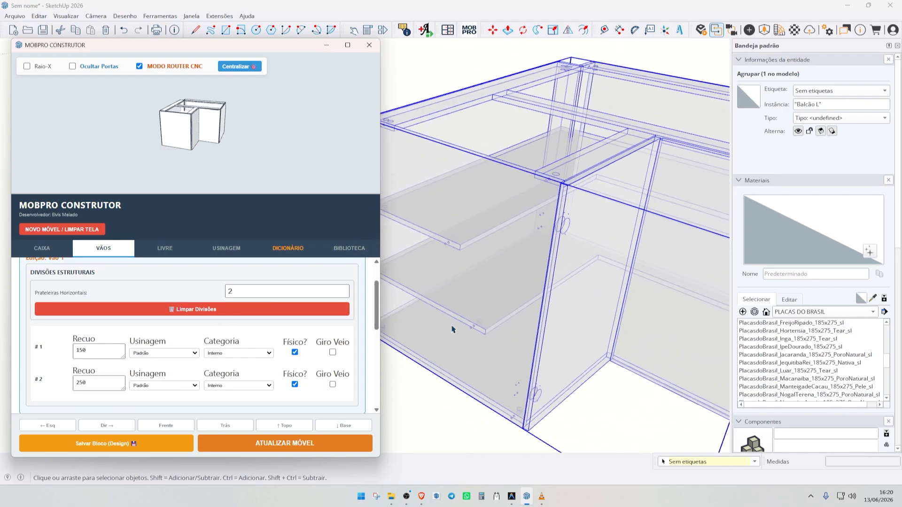
scroll(453, 329, down, 3)
mouse_move(452, 329)
middle_down()
mouse_move(463, 295)
mouse_move(598, 282)
middle_up()
scroll(463, 296, up, 3)
scroll(509, 282, down, 3)
scroll(527, 304, up, 3)
mouse_move(528, 303)
middle_down()
mouse_move(557, 307)
mouse_move(548, 269)
mouse_move(534, 255)
middle_up()
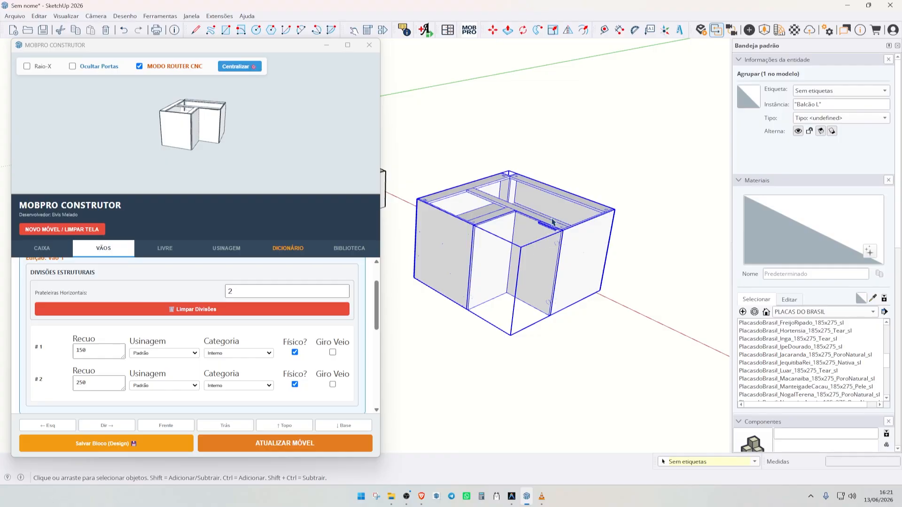
Scale the L-shaped cabinet wider along the red axis by a factor of about 1.31 and check its shelves.
key(s)
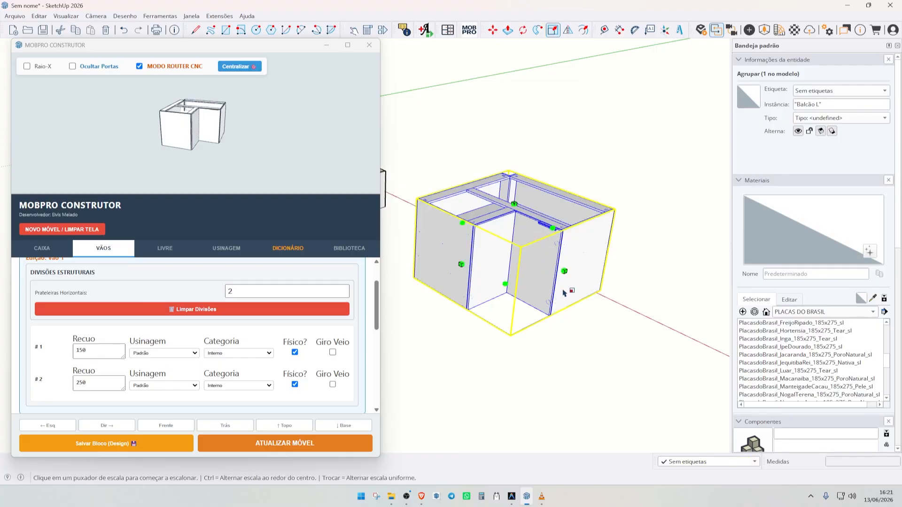
click(564, 288)
click(602, 293)
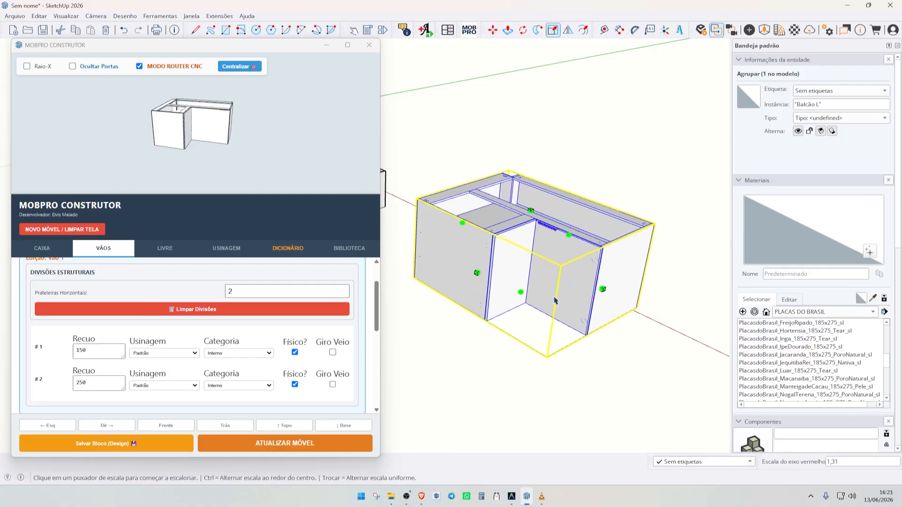
key(space)
middle_drag(573, 275, 604, 275)
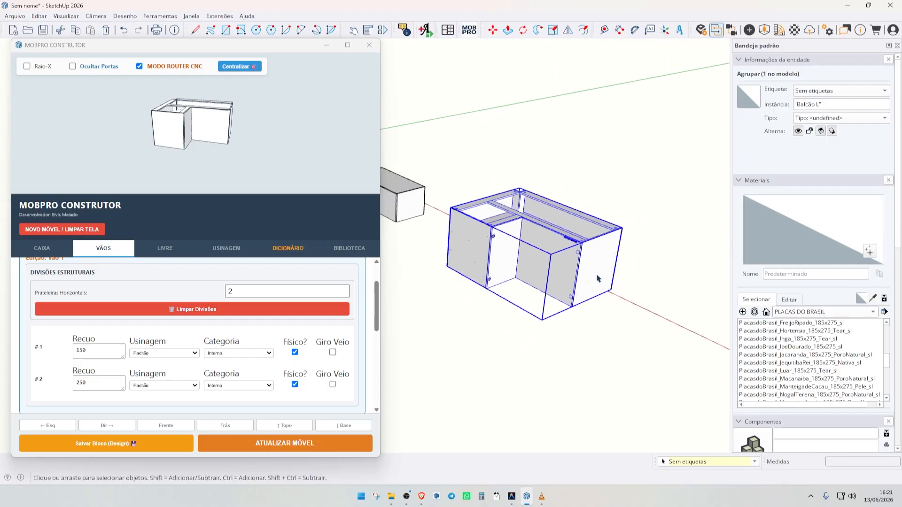
scroll(606, 273, up, 5)
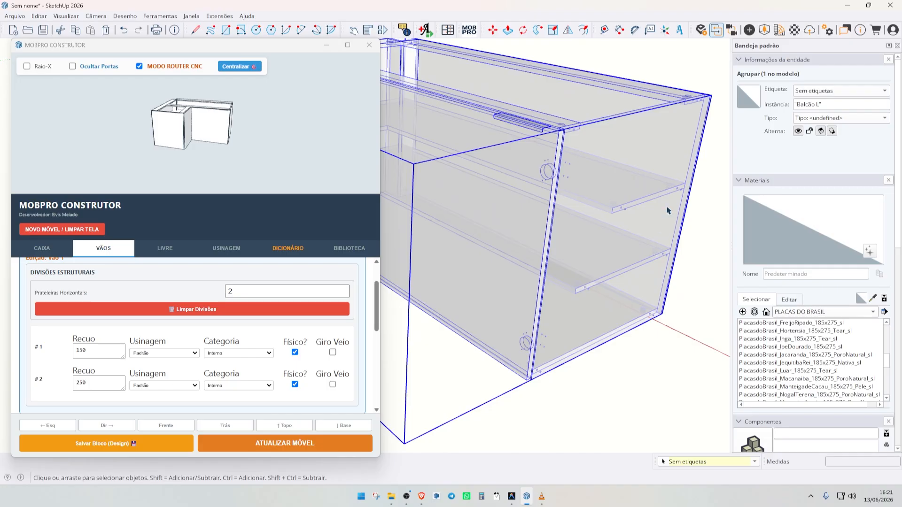
scroll(652, 239, down, 5)
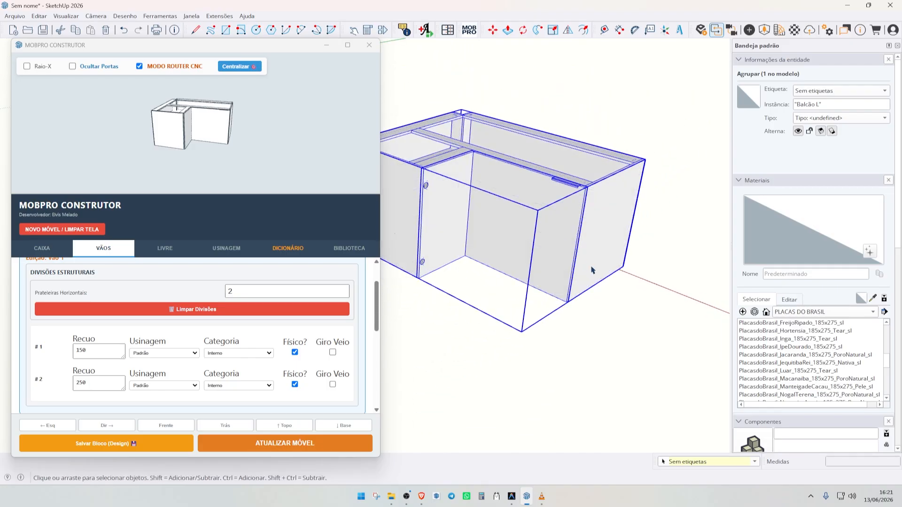
Scale the widened L-shaped cabinet narrower along the red axis, bringing its two wings to a similar length.
key(s)
drag(587, 244, 517, 241)
key(o)
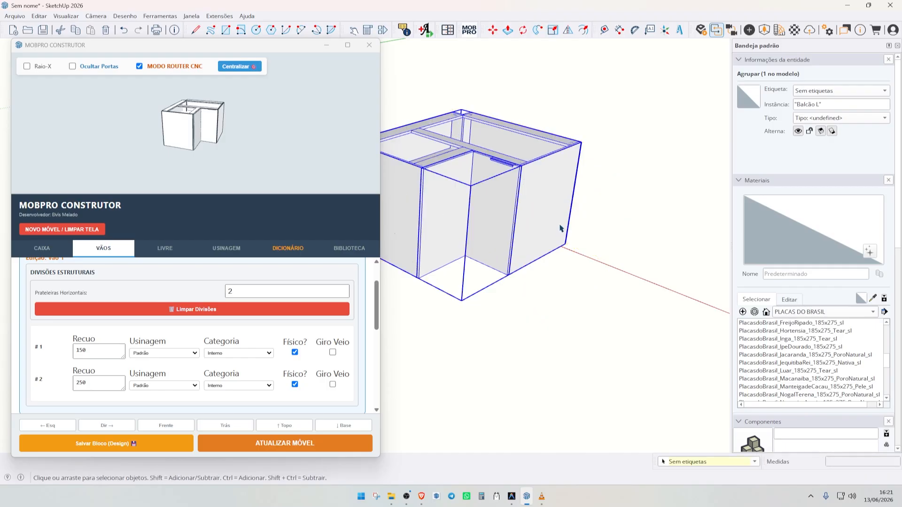
drag(588, 228, 489, 222)
key(space)
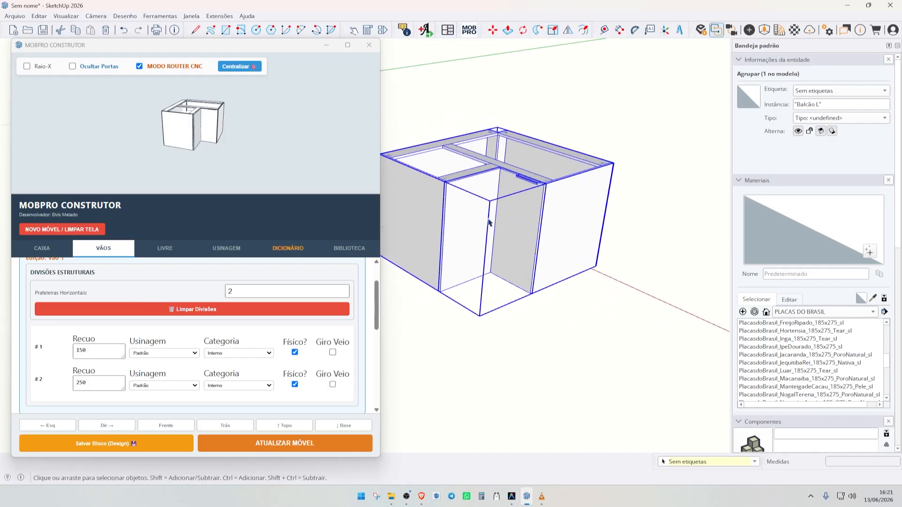
middle_drag(554, 214, 539, 216)
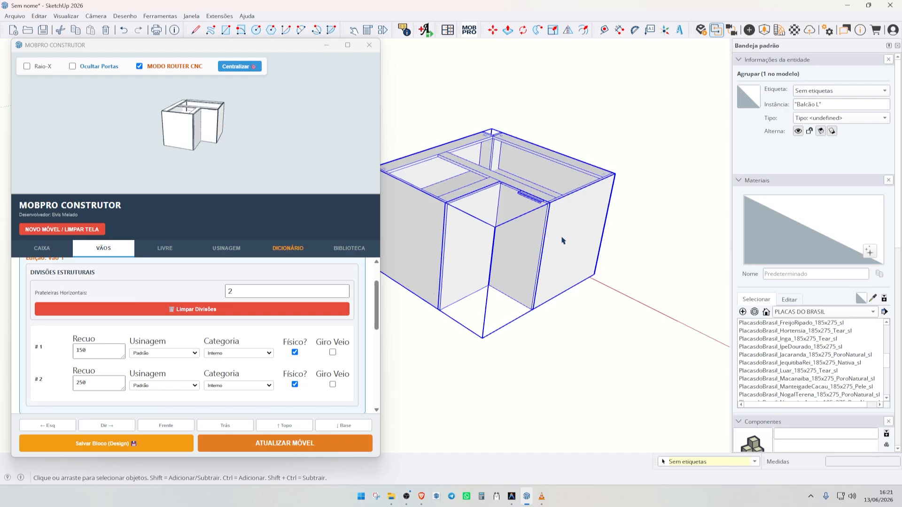
scroll(567, 249, down, 1)
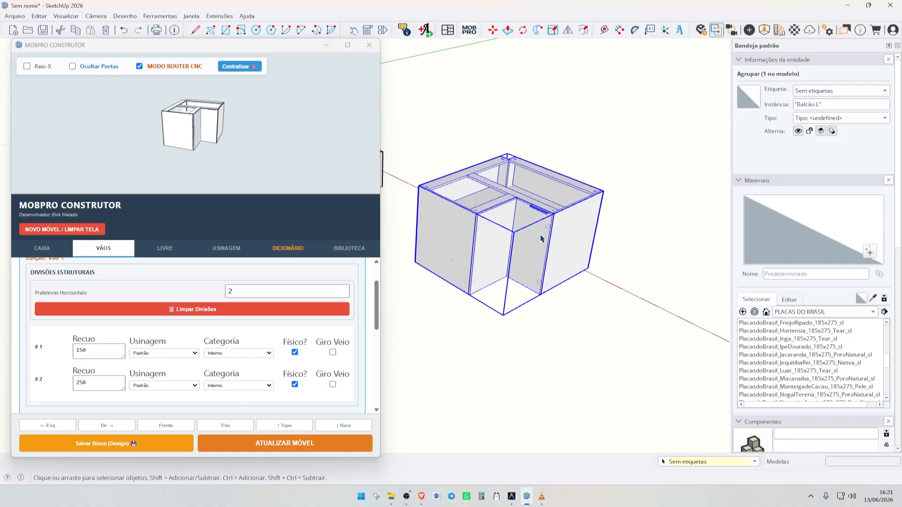
scroll(545, 235, up, 2)
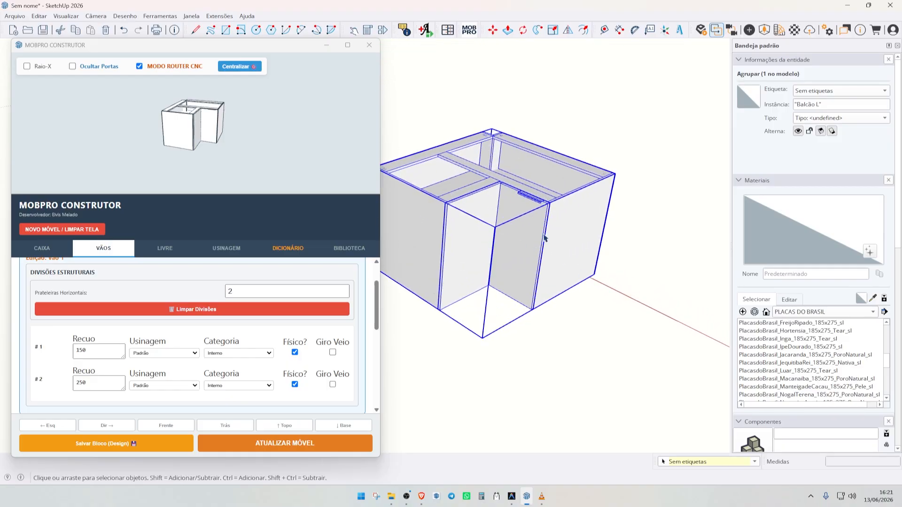
scroll(567, 250, down, 1)
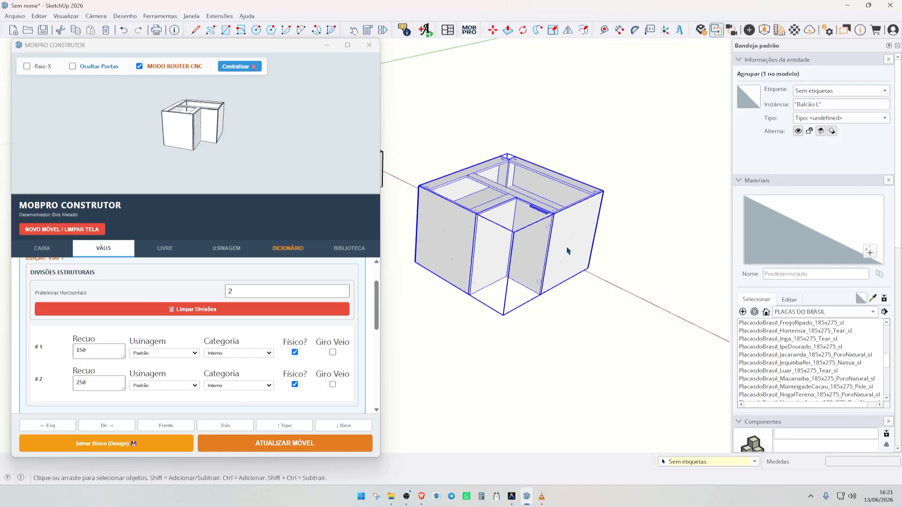